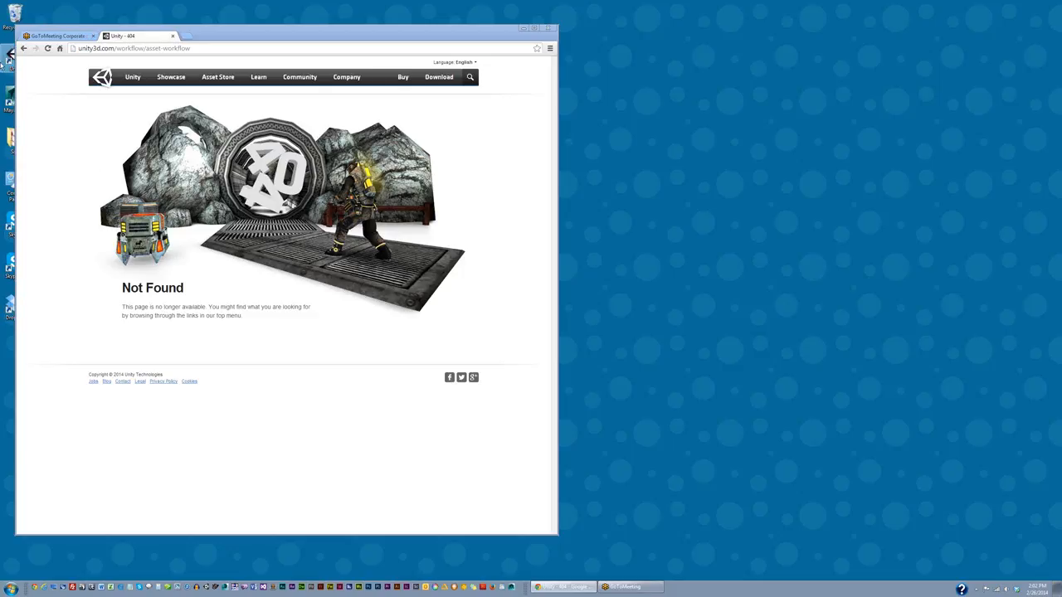
Step: Correct the page address to unity3d.com/unity/workflow/asset-workflow and examine the supported 3D package, image, audio and video formats
click(163, 48)
click(194, 49)
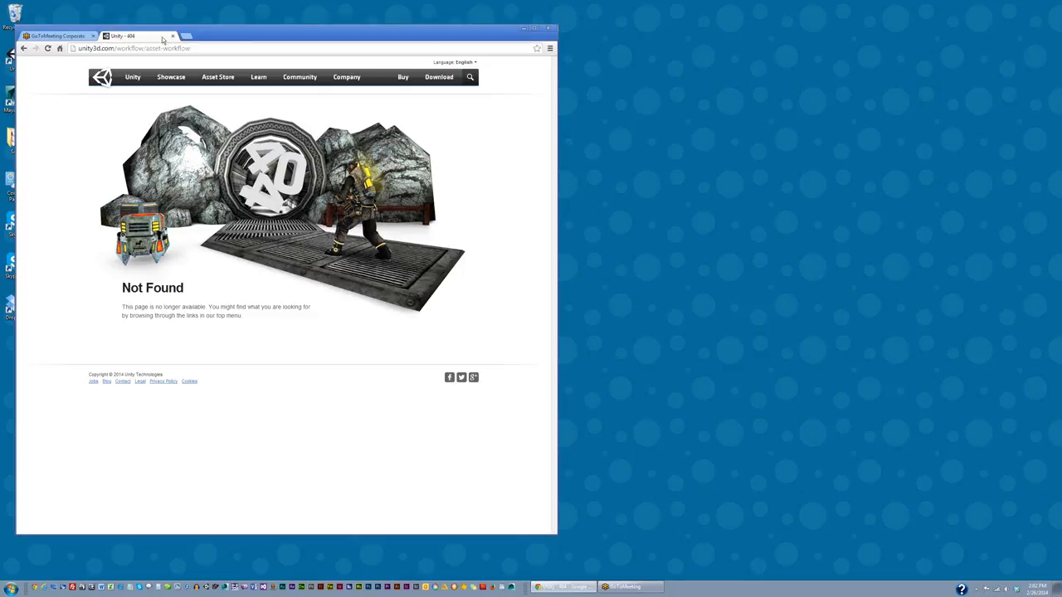
click(117, 48)
text(unity/)
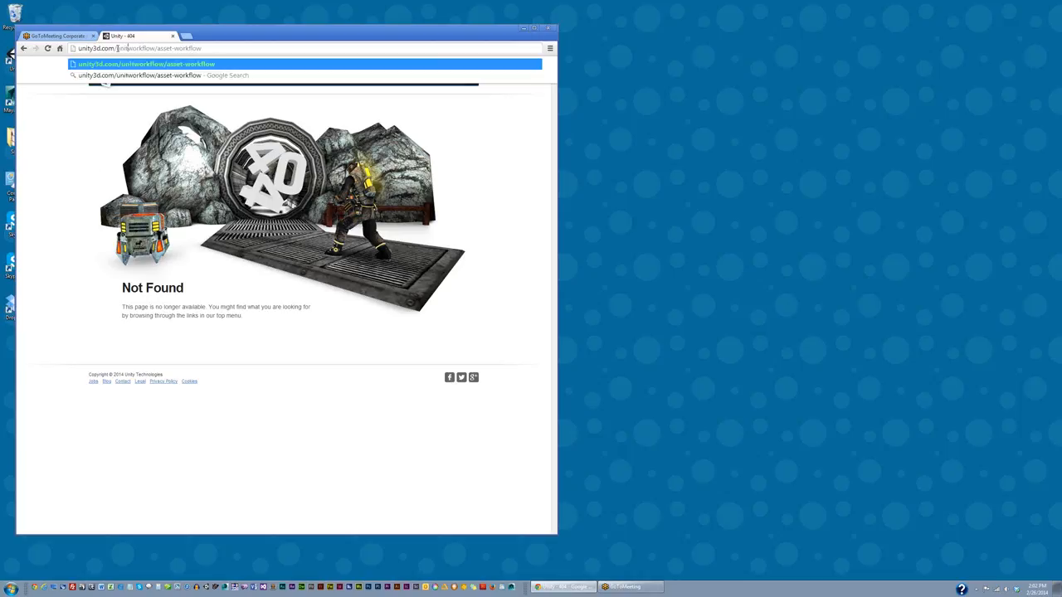
key(Return)
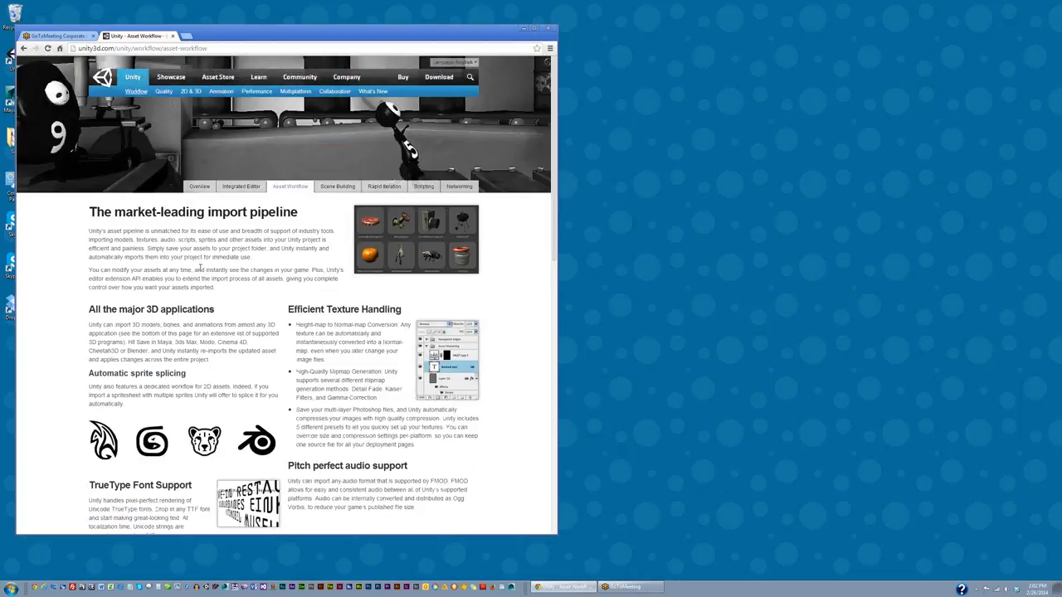
scroll(226, 311, down, 5)
scroll(226, 311, down, 3)
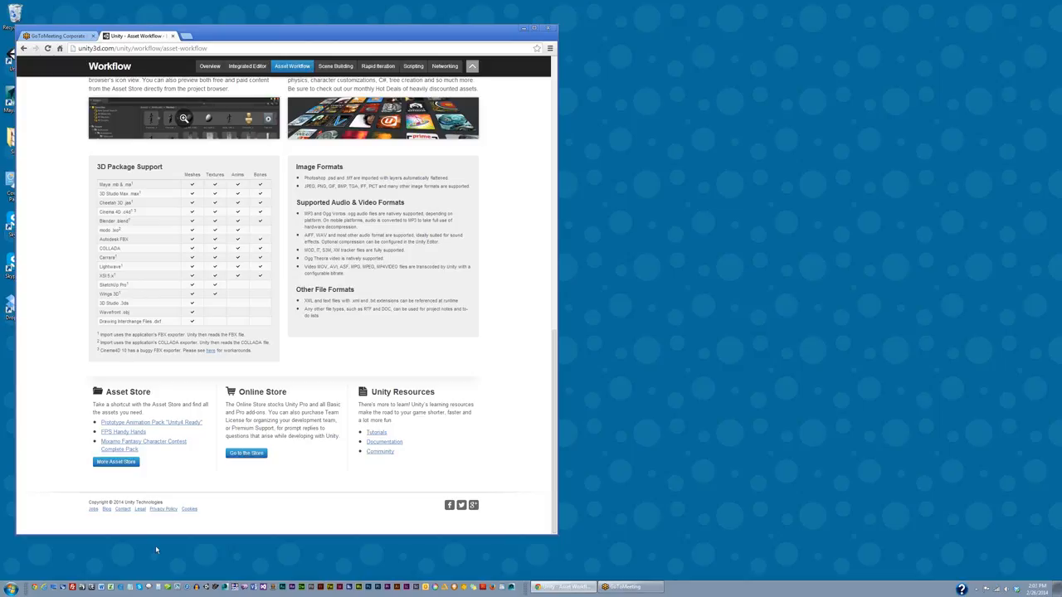
Step: Launch Unity, maximize the editor window and close the Asset Store window
click(206, 586)
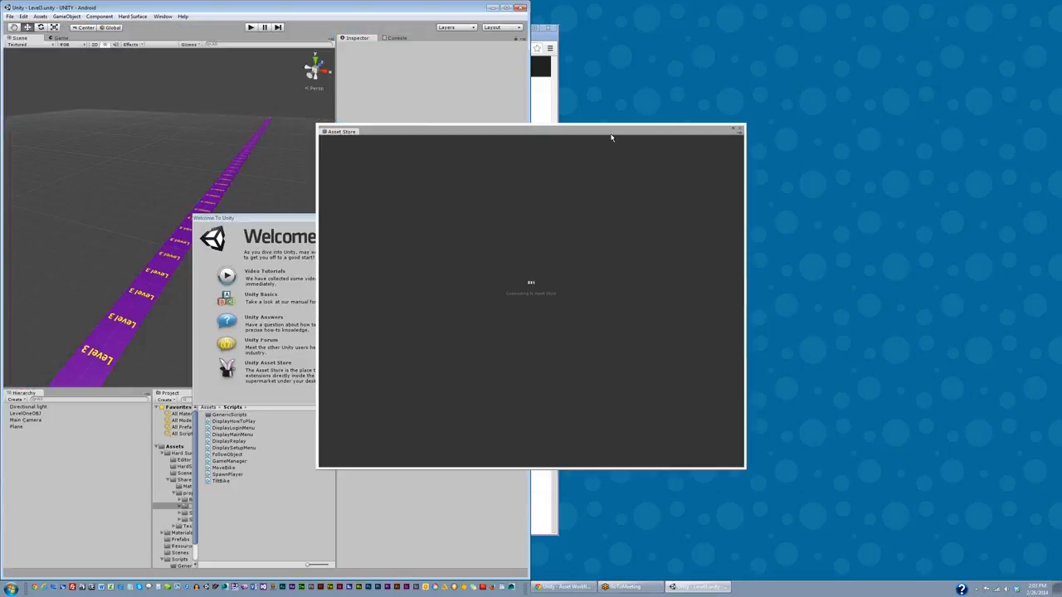
click(507, 8)
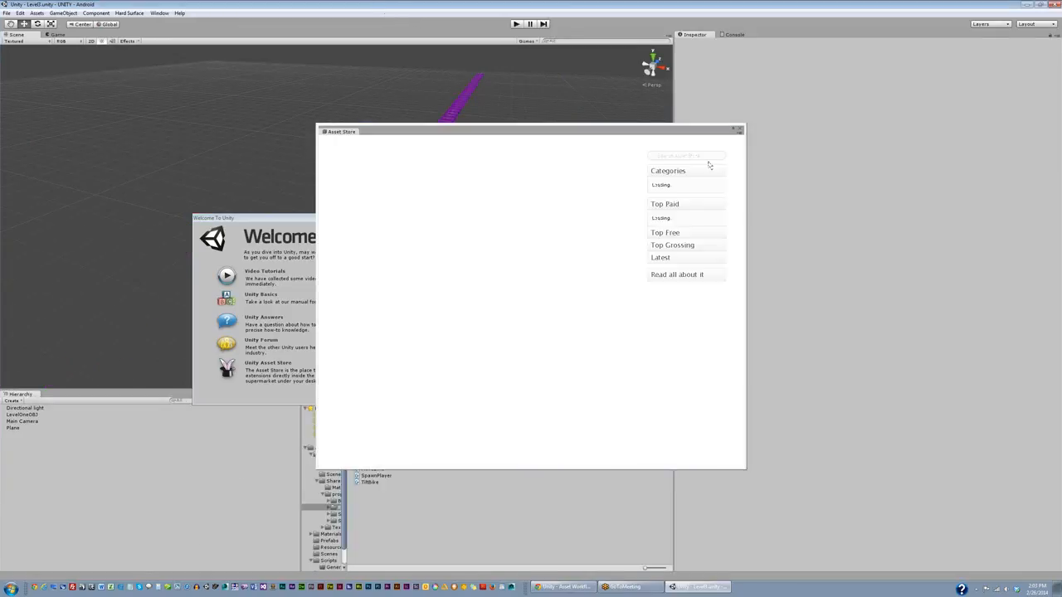
click(739, 130)
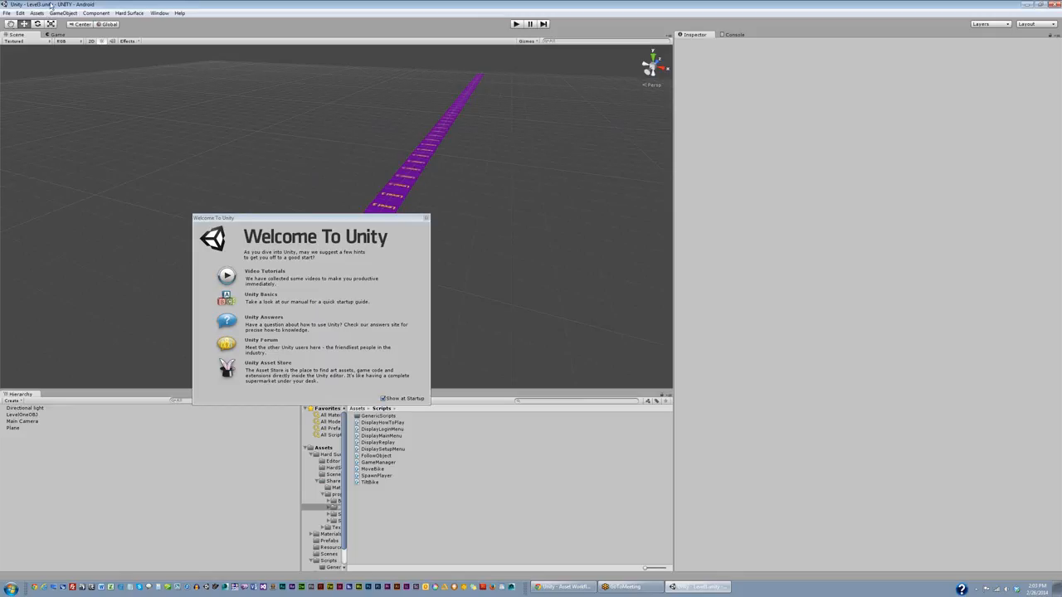
Step: Create a new project at the suggested location without importing any packages
click(8, 13)
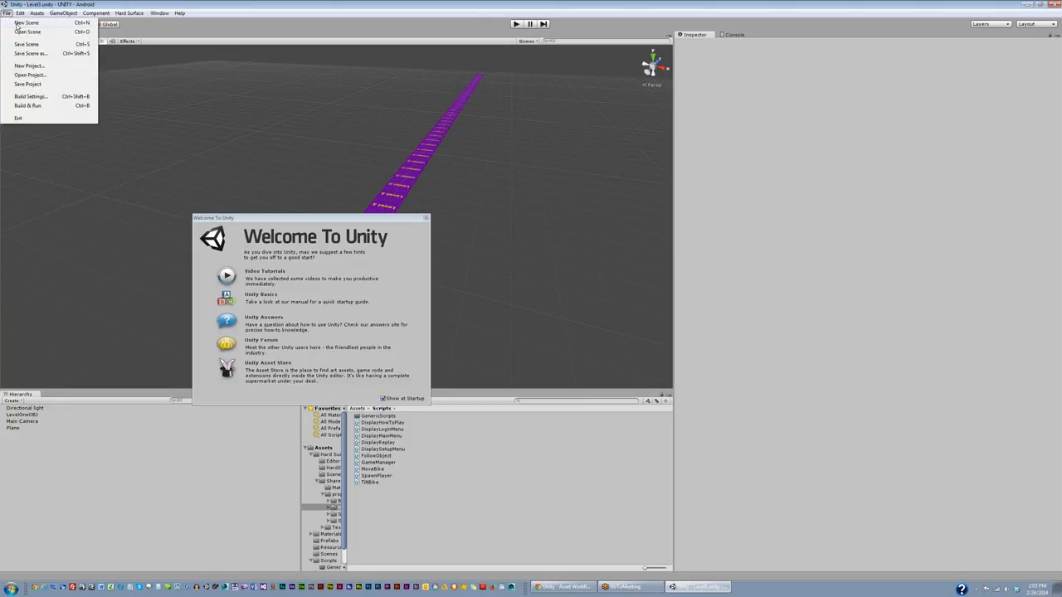
click(29, 66)
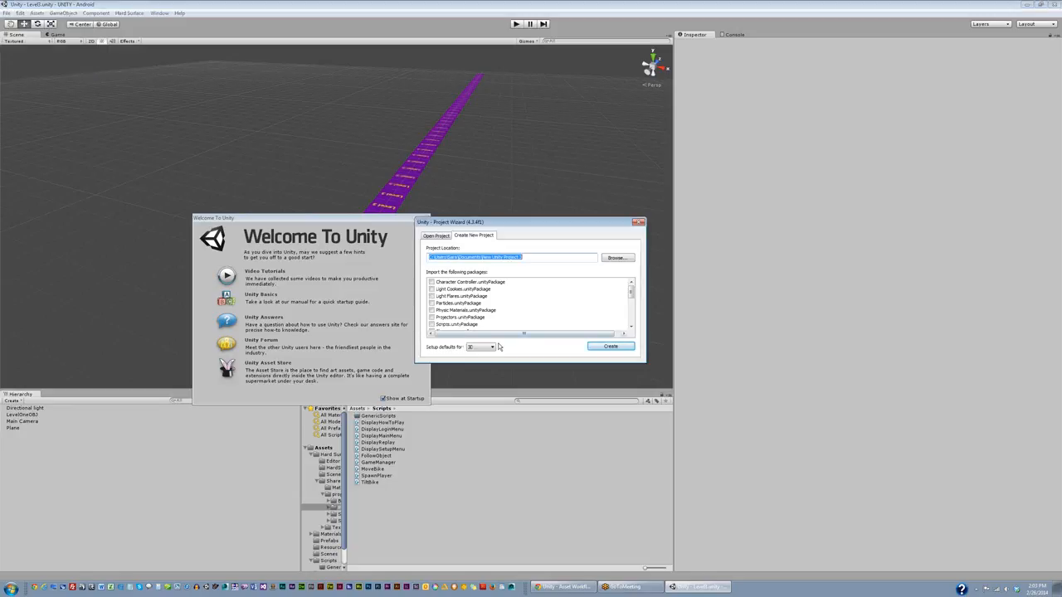
click(599, 347)
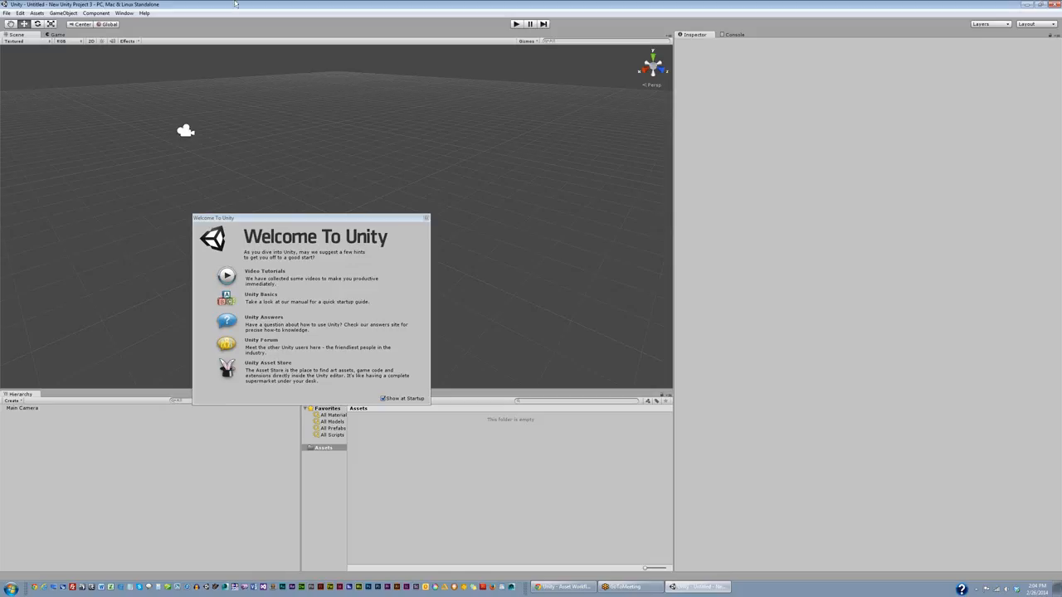
Step: Add a cube to the scene and move the Welcome To Unity window clear of it
drag(366, 219, 496, 160)
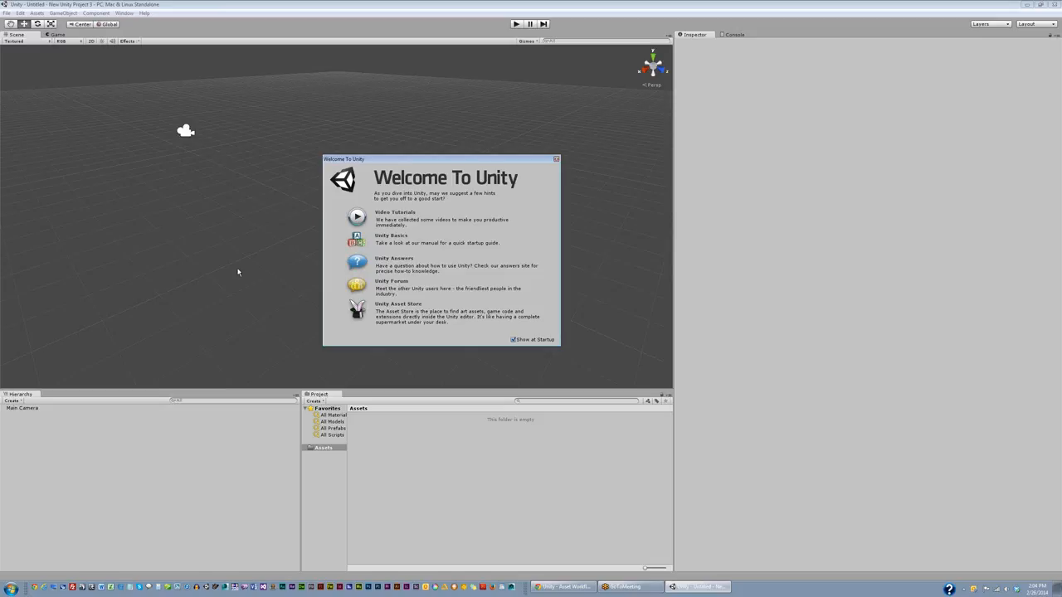
click(64, 14)
mouse_move(70, 33)
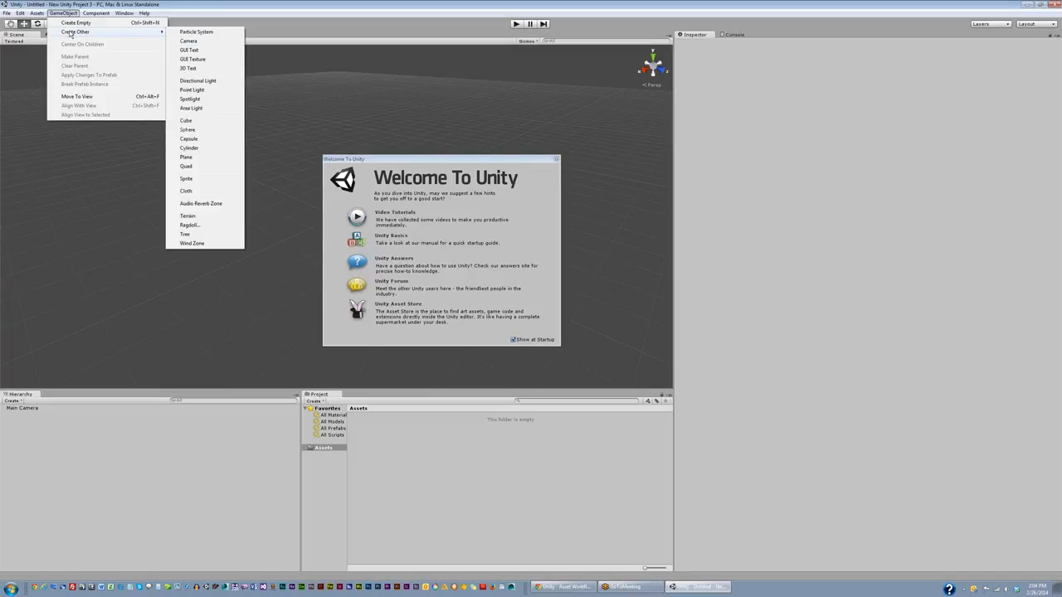
click(197, 122)
drag(403, 159, 154, 142)
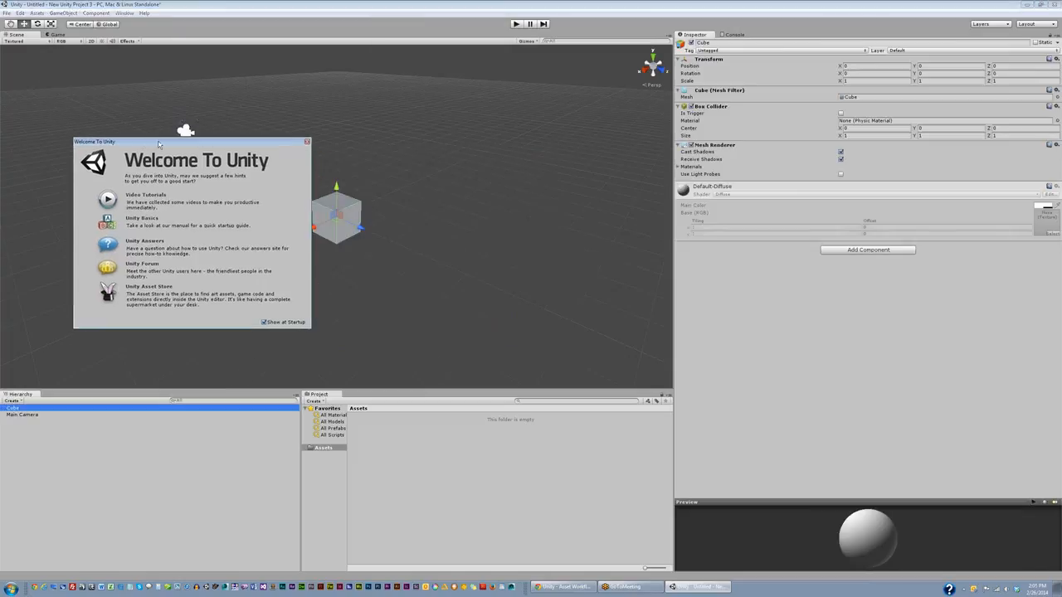
drag(286, 143, 253, 138)
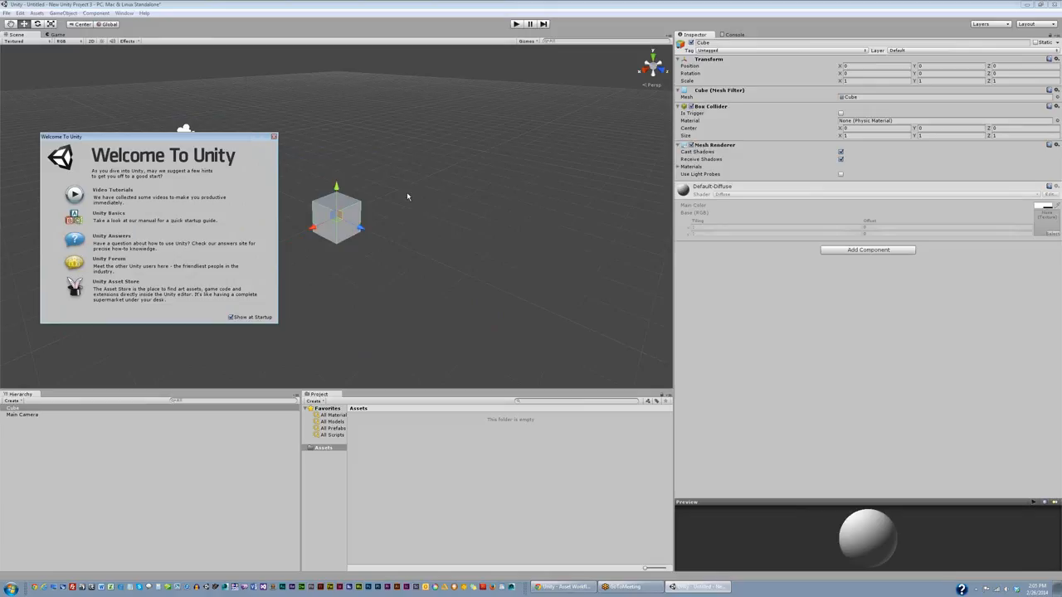
click(68, 13)
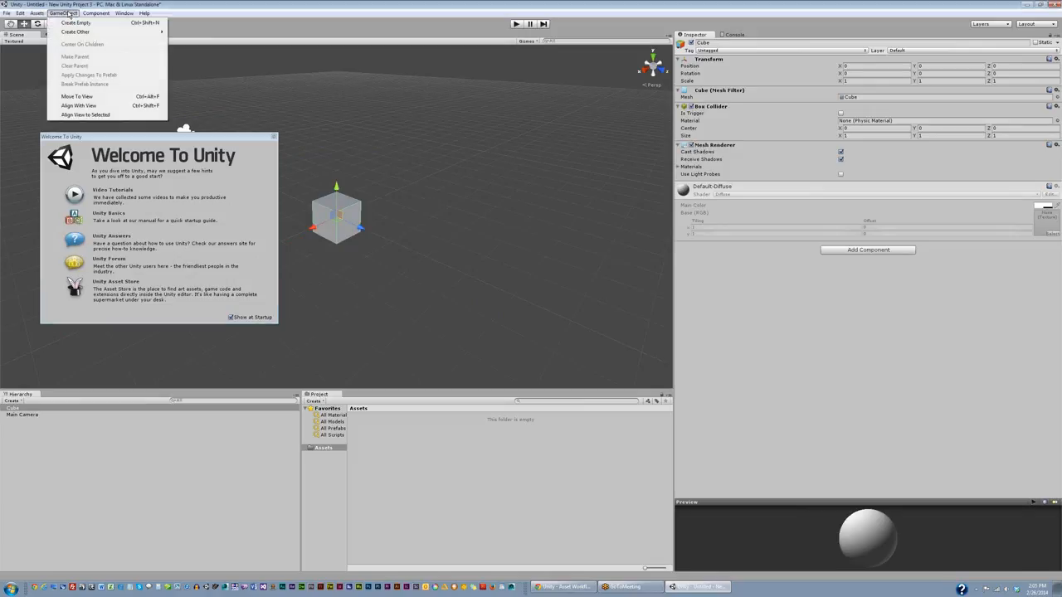
mouse_move(78, 33)
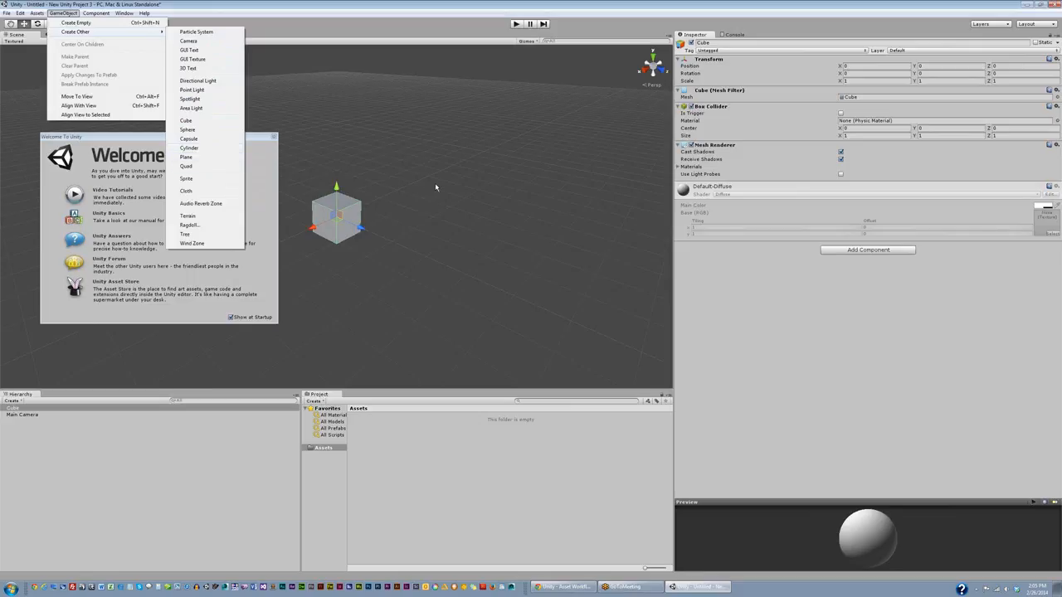
click(369, 267)
click(350, 224)
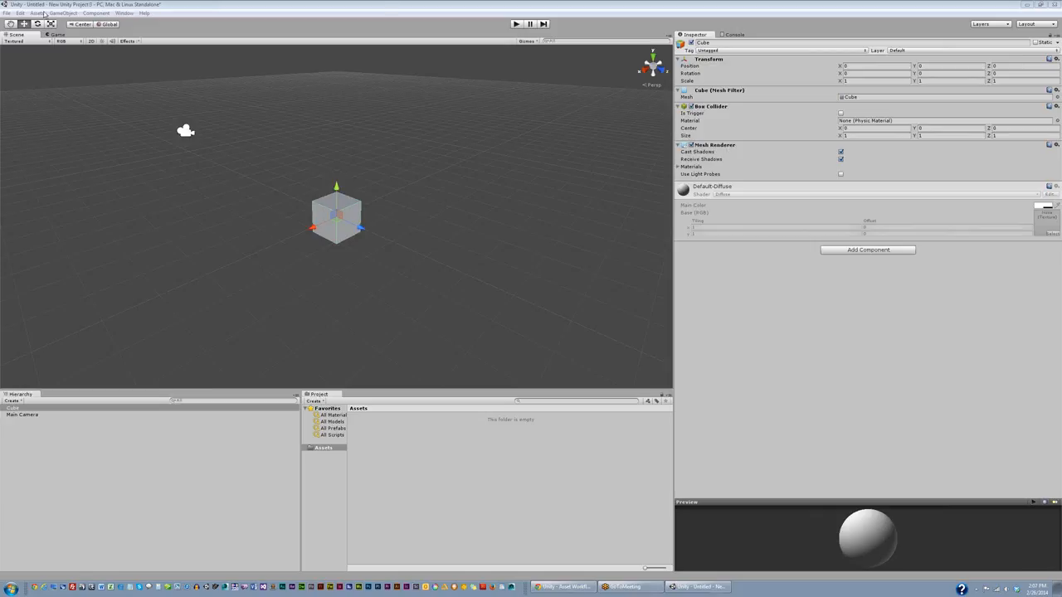
Step: Create an empty game object and compare its components with those of the cube and the Main Camera
click(68, 13)
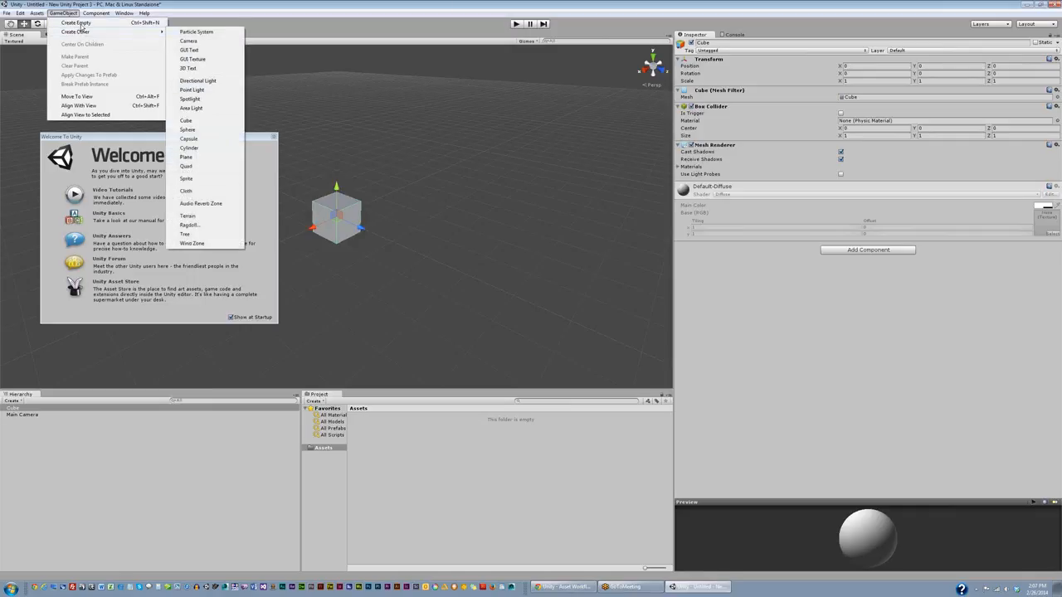
click(76, 22)
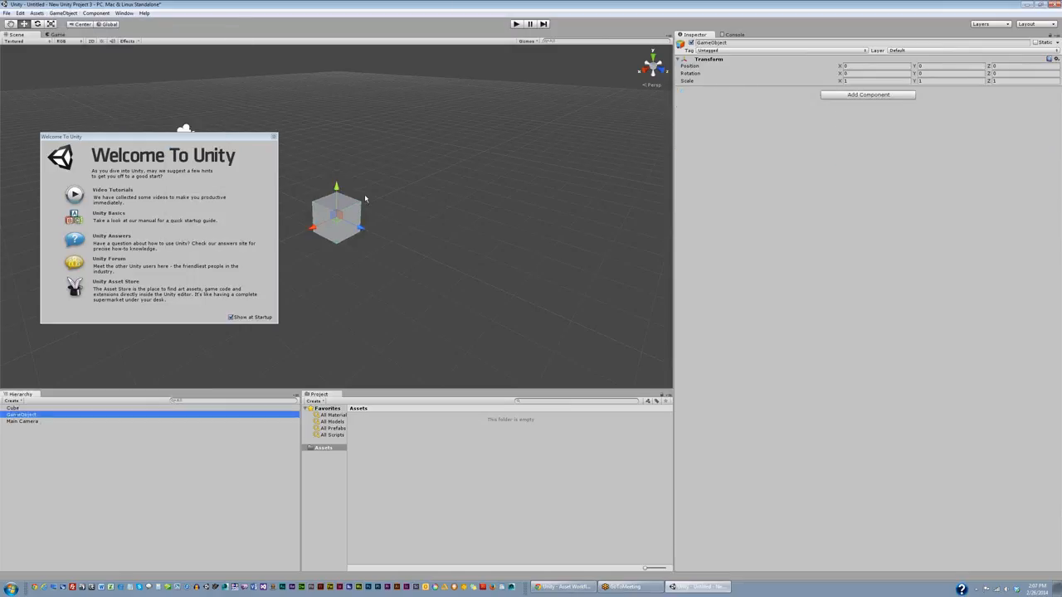
click(14, 408)
click(16, 414)
click(17, 420)
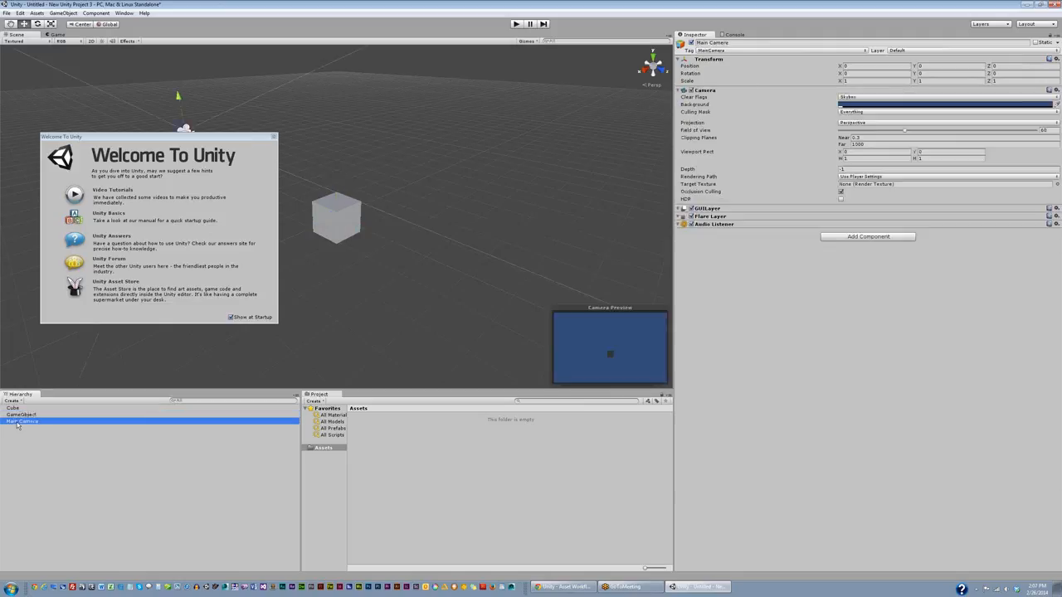
click(17, 414)
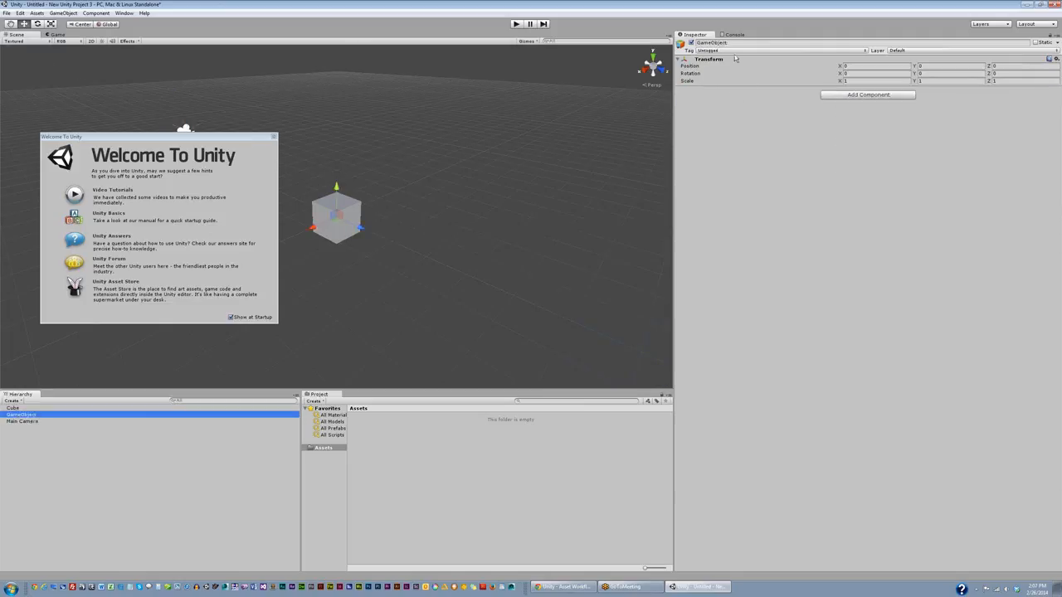
Step: Rename the empty game object to GroundPlaneOBJ
click(699, 43)
click(727, 43)
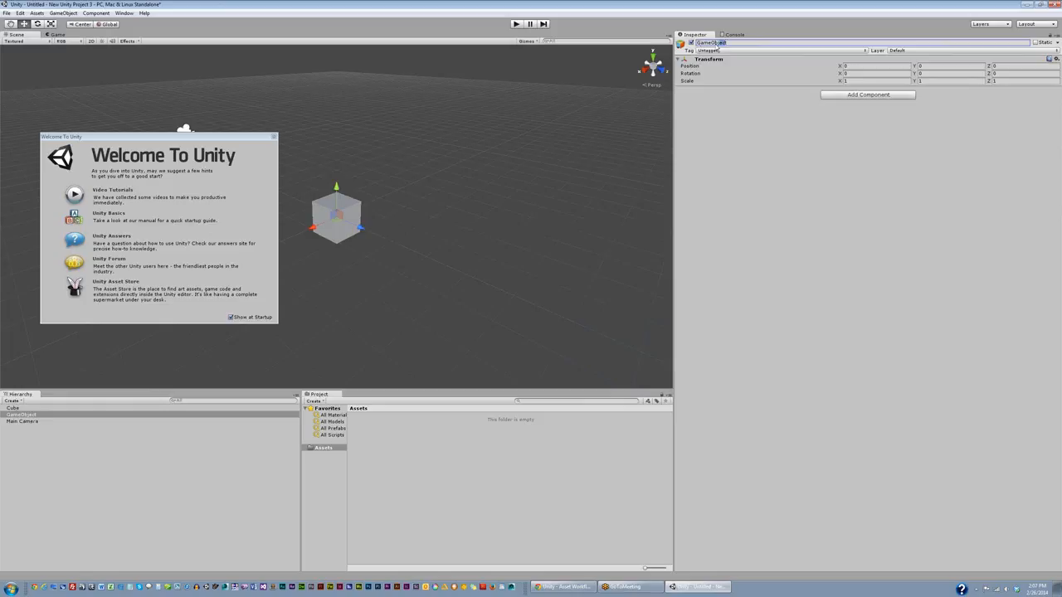
drag(739, 45, 690, 48)
text(Ground Plane OBJ)
click(717, 41)
key(BackSpace)
click(729, 42)
key(BackSpace)
click(739, 106)
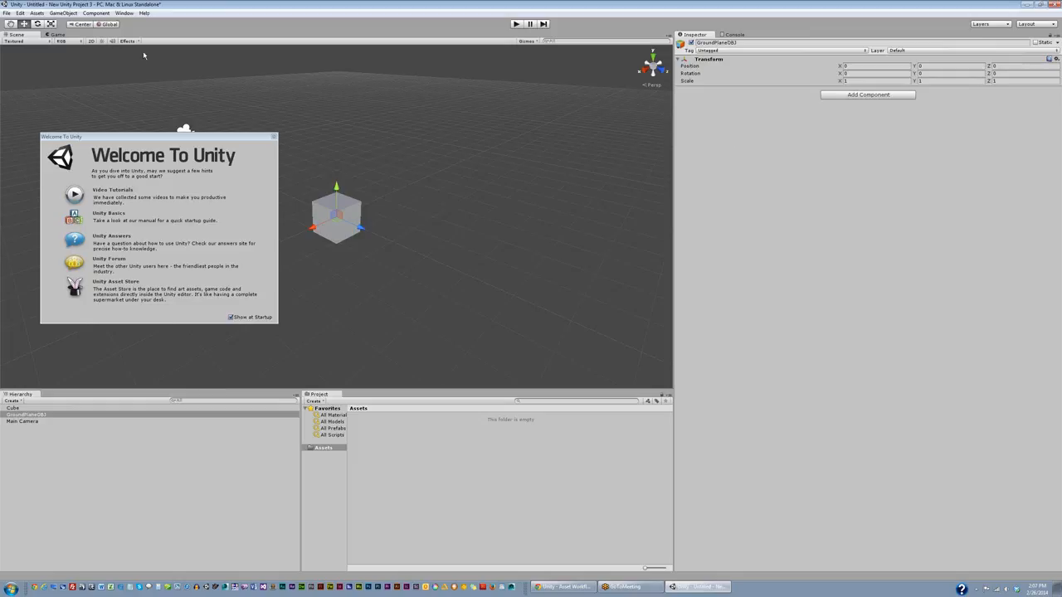
click(88, 14)
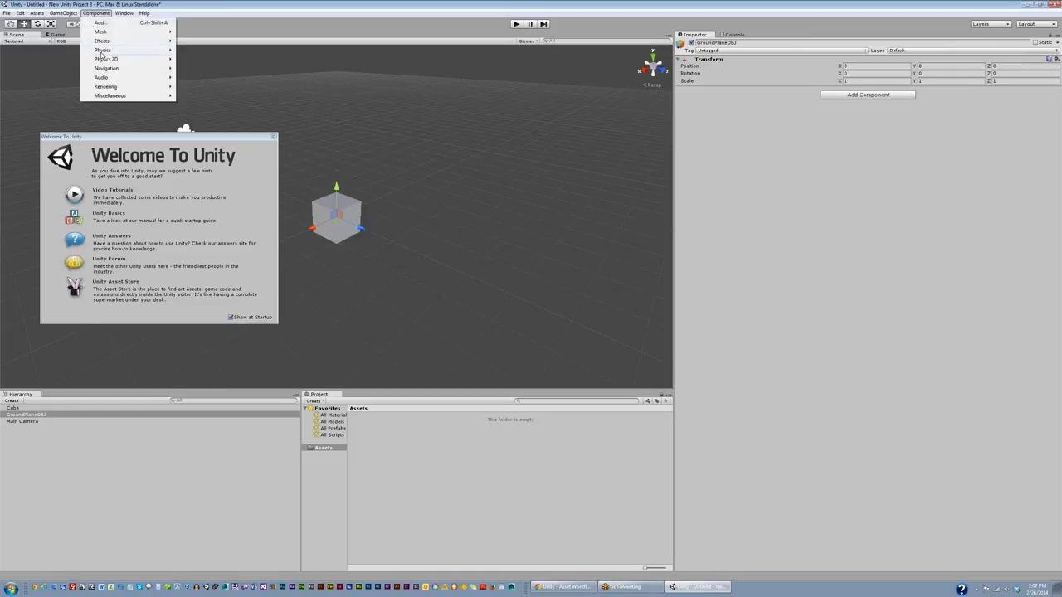
mouse_move(124, 34)
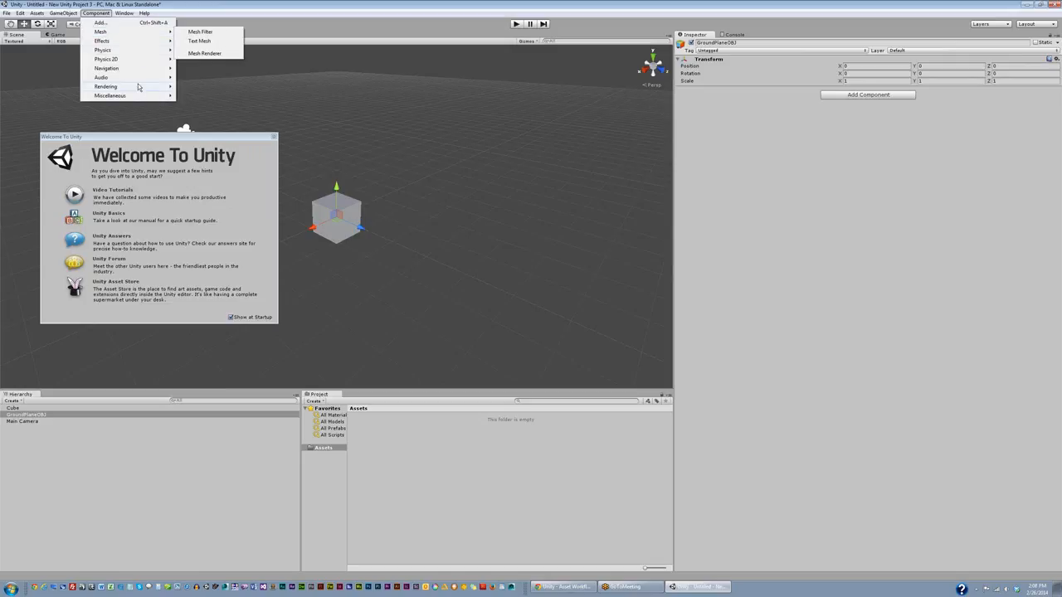
mouse_move(149, 97)
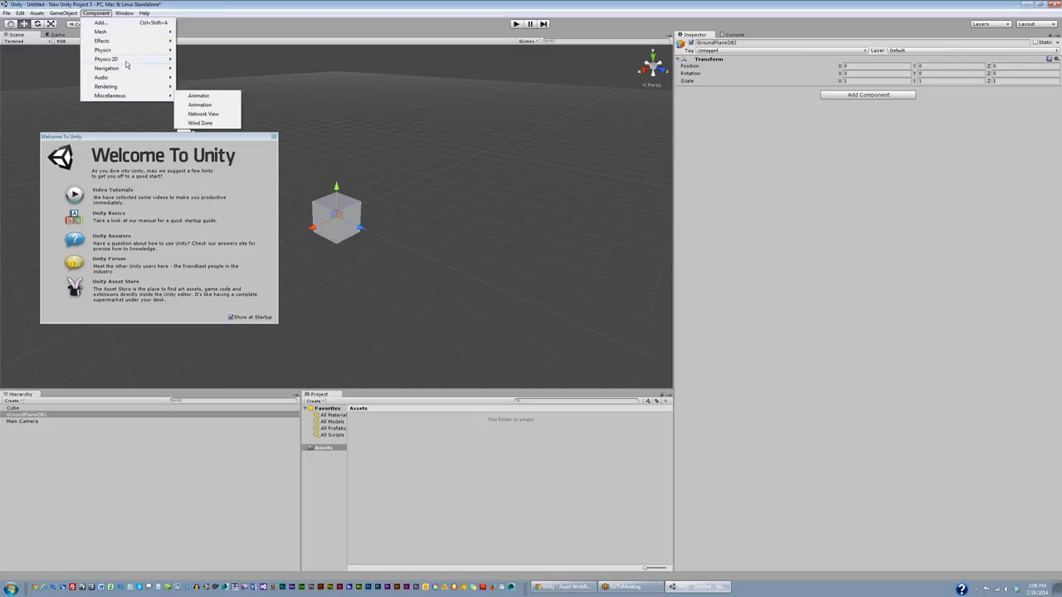
click(66, 16)
Step: Add a plane object to the scene
click(66, 15)
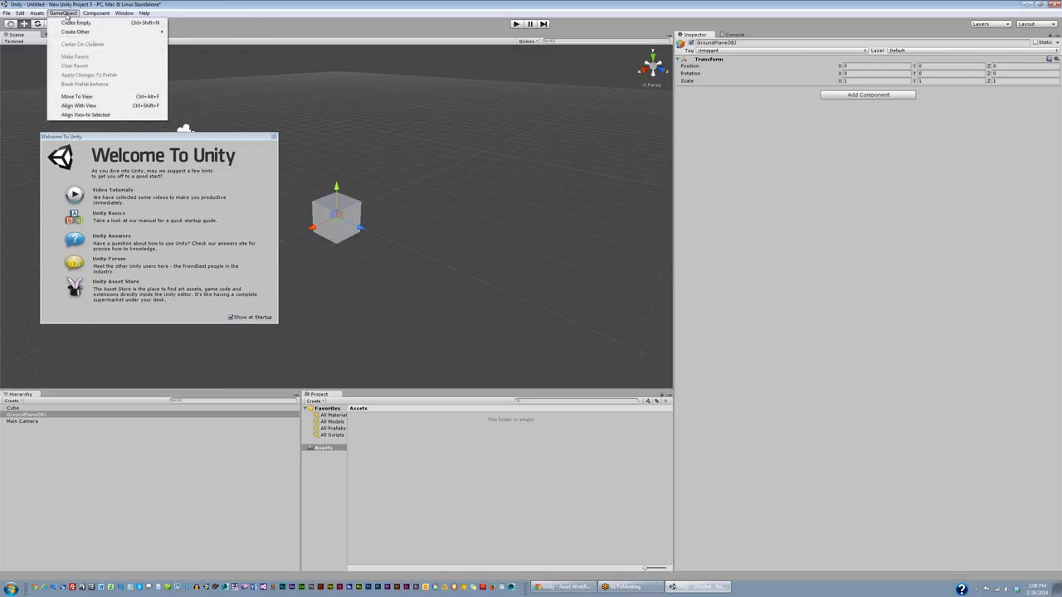
mouse_move(77, 32)
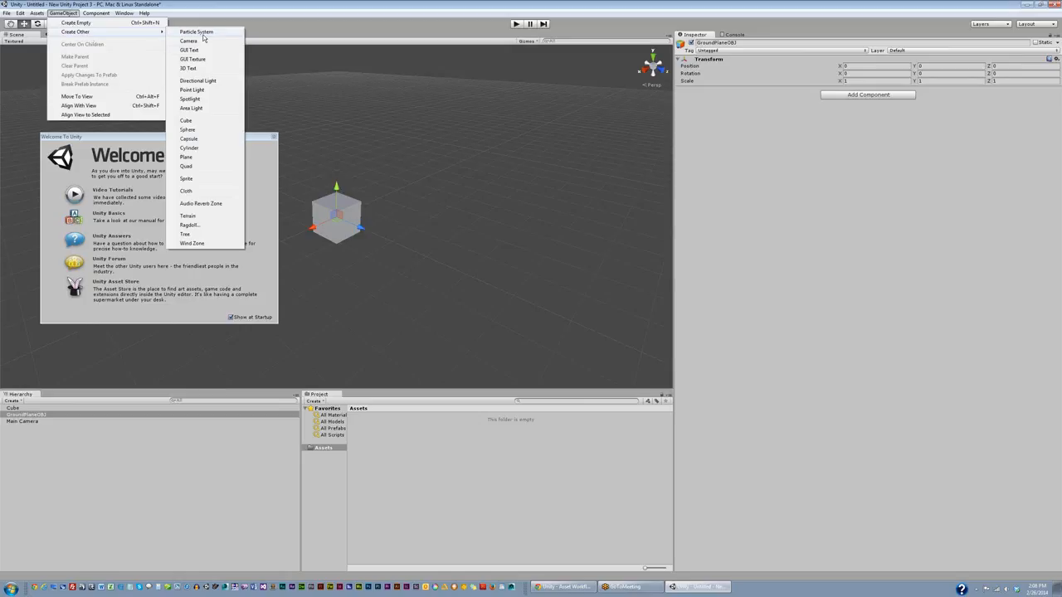
click(199, 158)
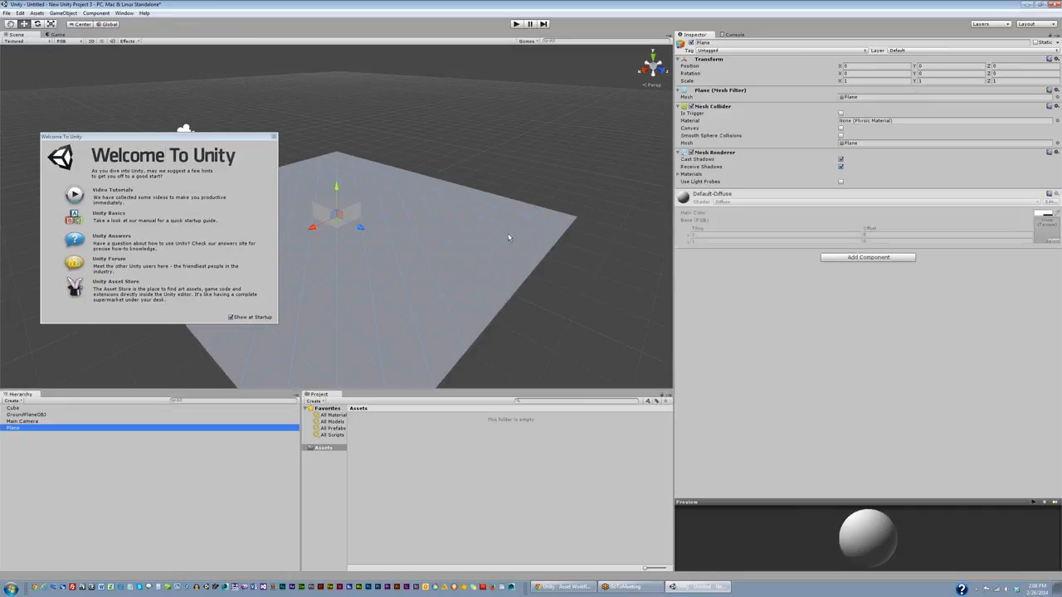
click(453, 249)
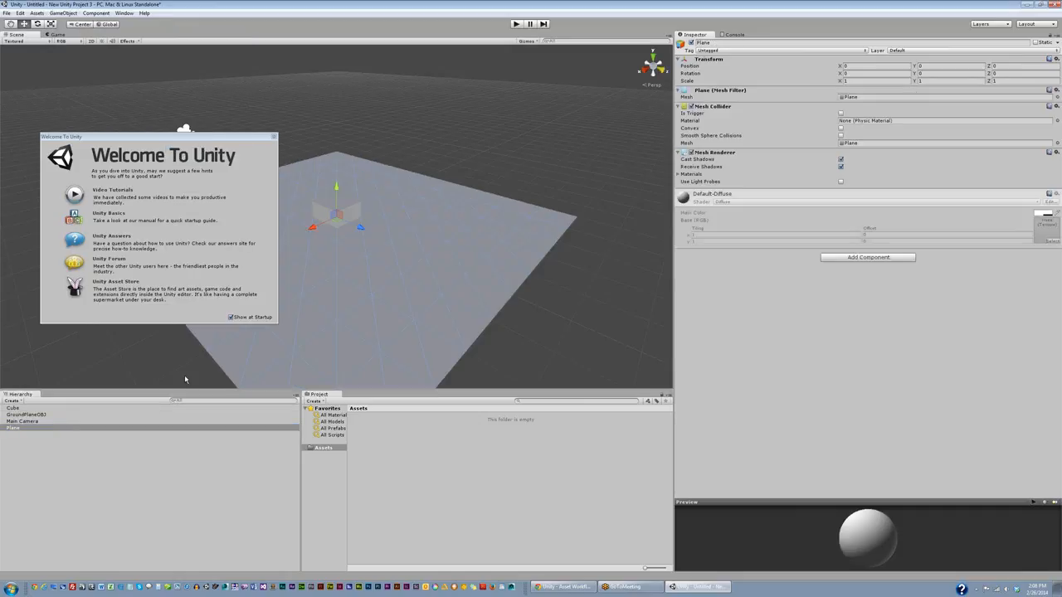
Step: Delete the empty GroundPlaneOBJ object from the hierarchy
click(40, 415)
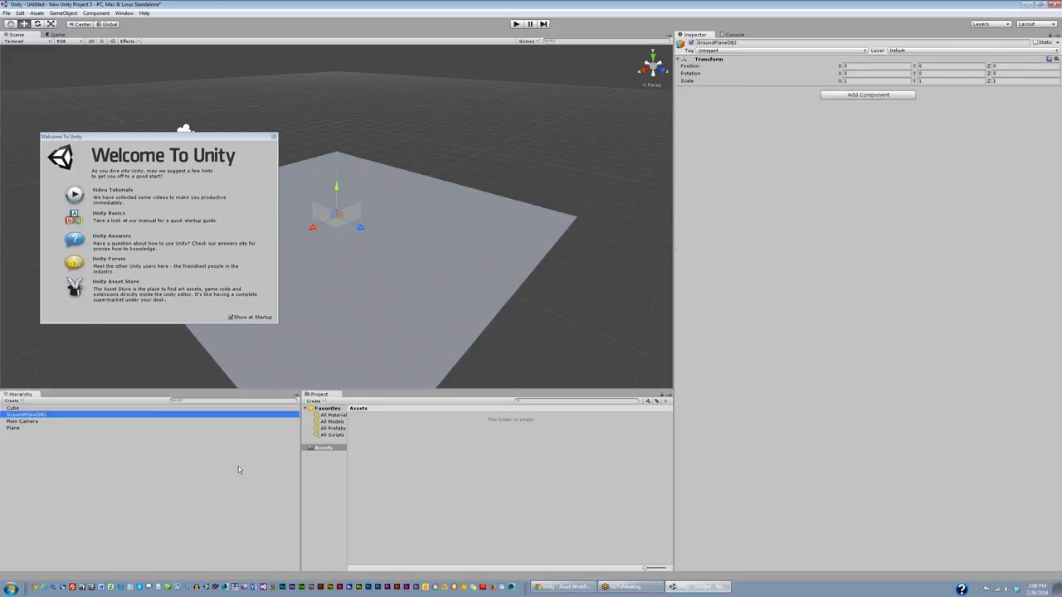
right_click(35, 417)
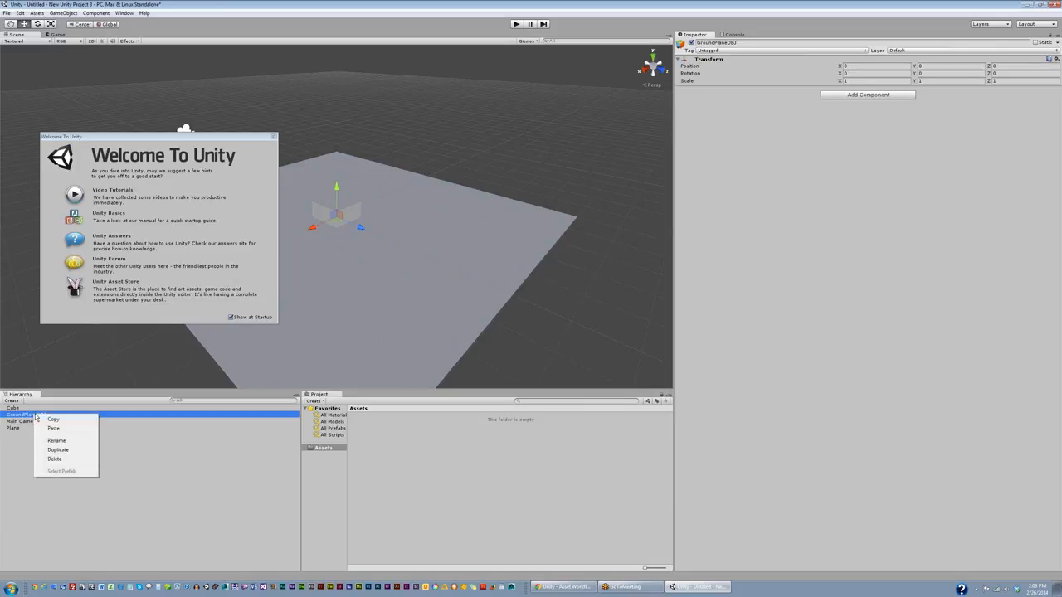
click(66, 459)
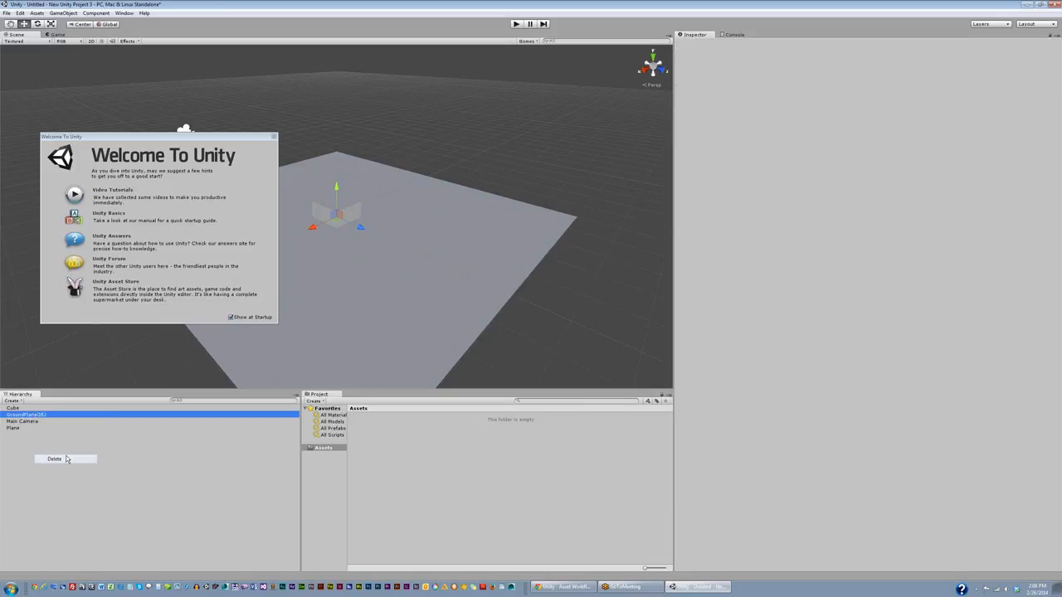
Step: Rename the plane object to GroundPLaneOBJ
click(15, 422)
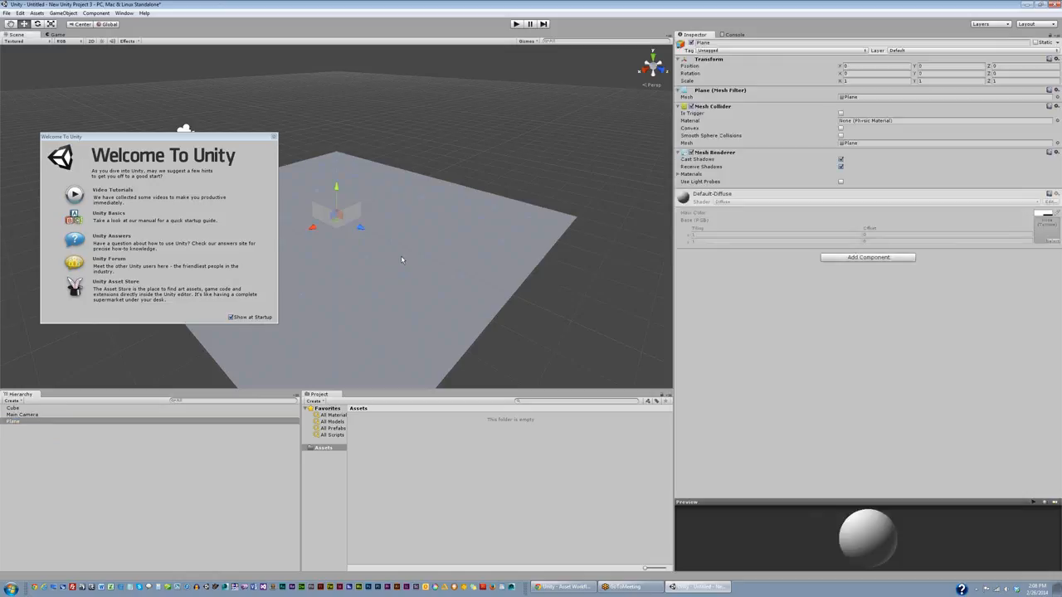
click(727, 43)
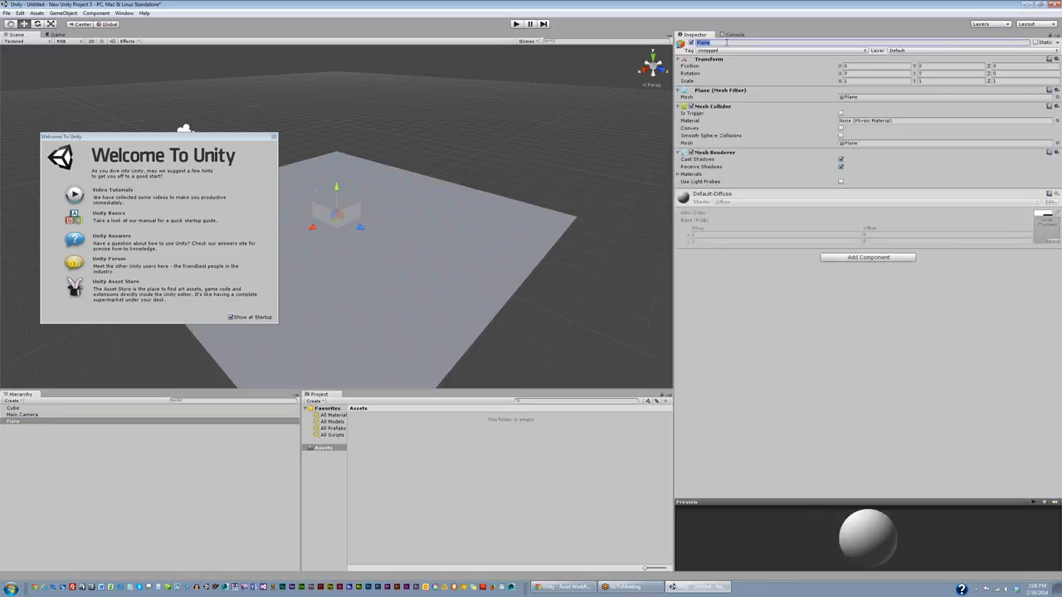
text(GroundPlaneOBJ)
key(Return)
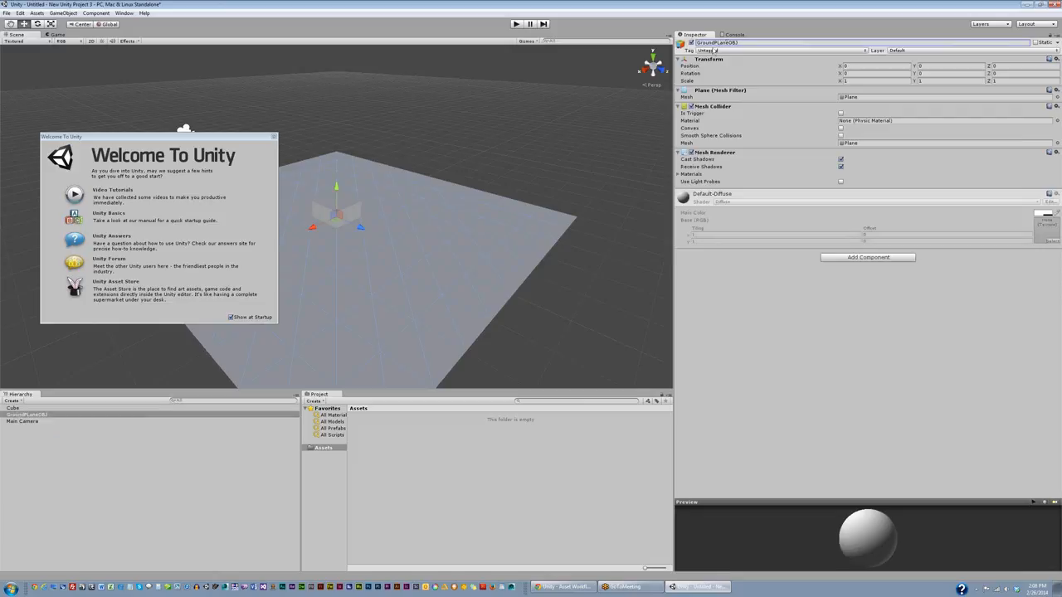
Step: Raise the cube to a Y position of about 0.54 above the ground plane and dismiss the Welcome To Unity window
click(355, 200)
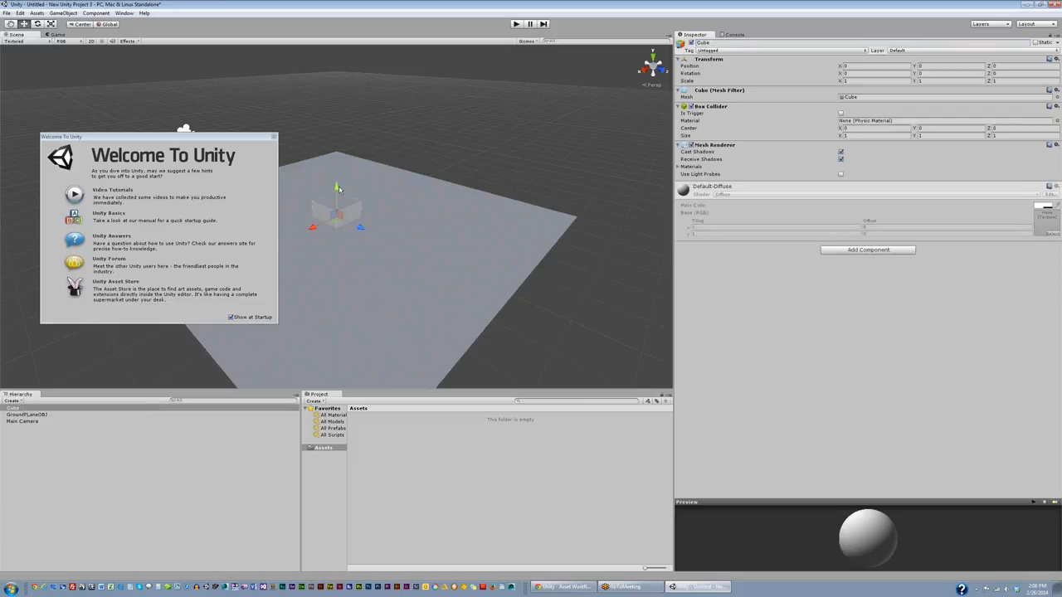
drag(337, 189, 339, 172)
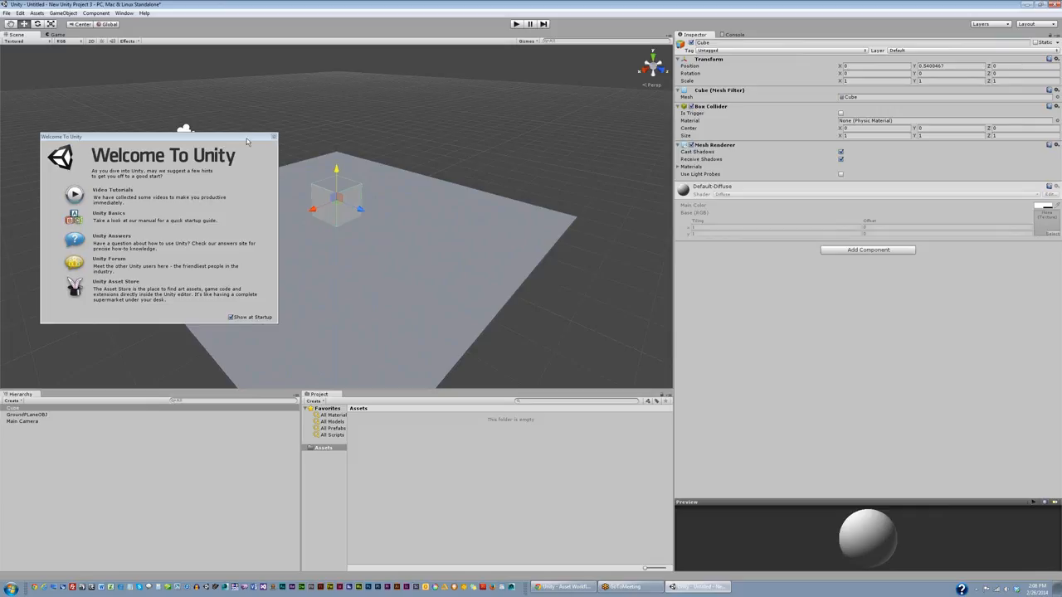
click(273, 136)
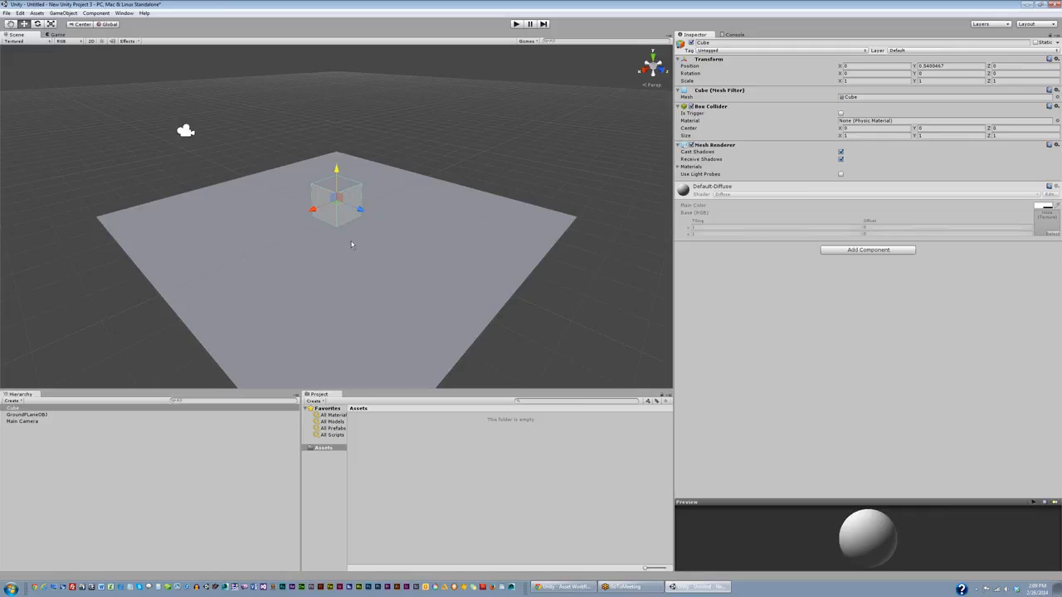
Step: Examine the cube and ground plane from different distances and angles by zooming, panning and orbiting the scene view
scroll(351, 243, down, 1)
scroll(351, 244, up, 2)
scroll(351, 243, down, 3)
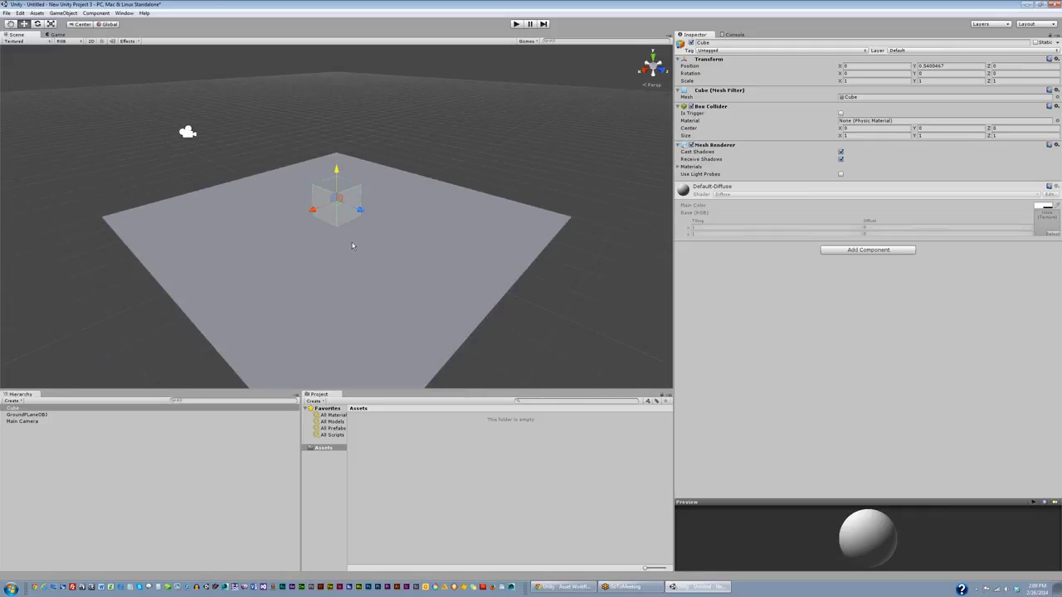
scroll(352, 246, down, 3)
scroll(352, 247, up, 6)
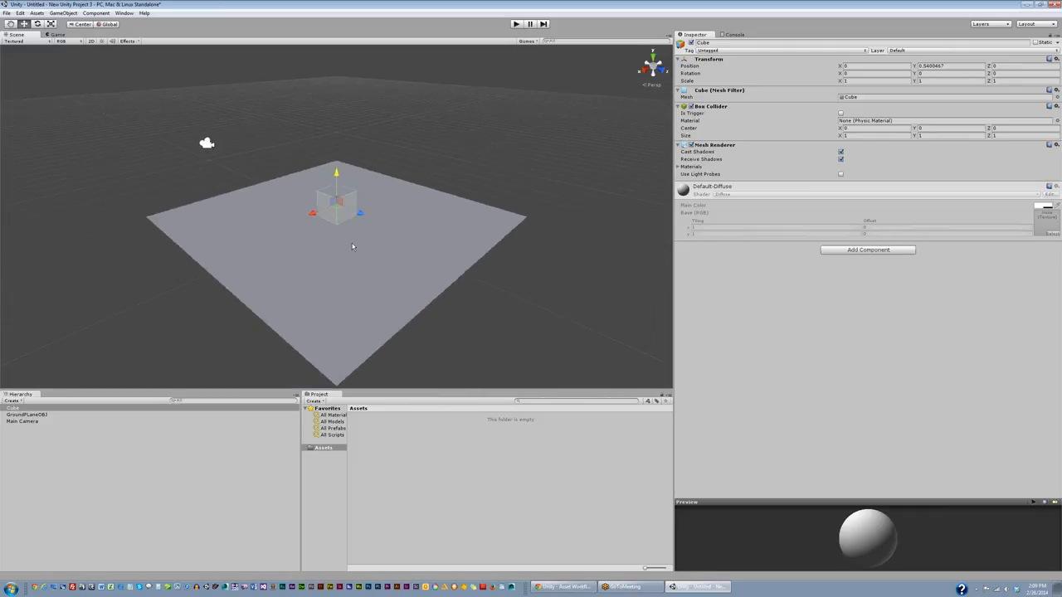
scroll(351, 249, down, 3)
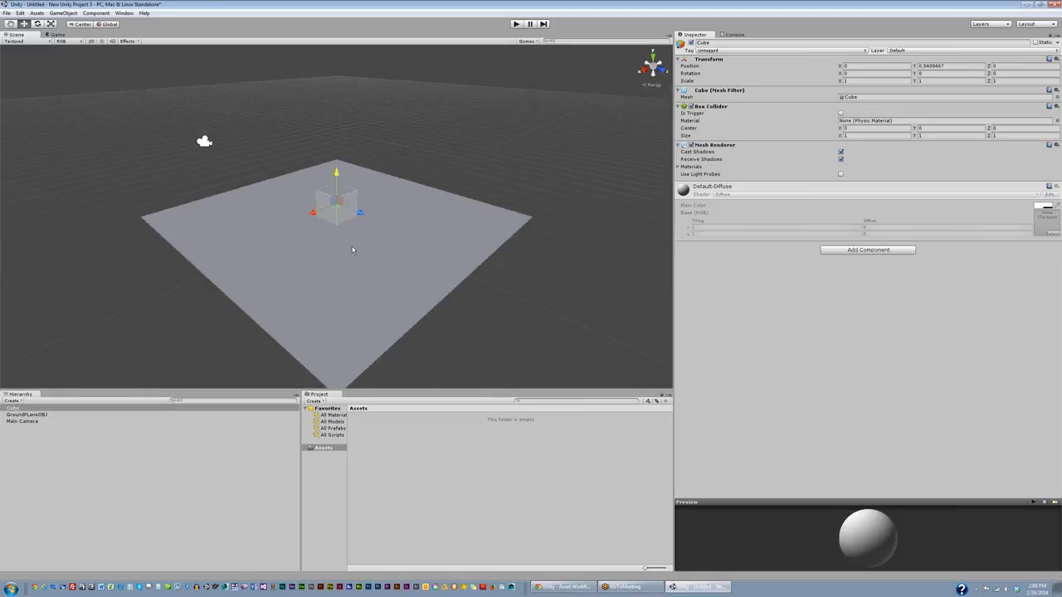
click(345, 249)
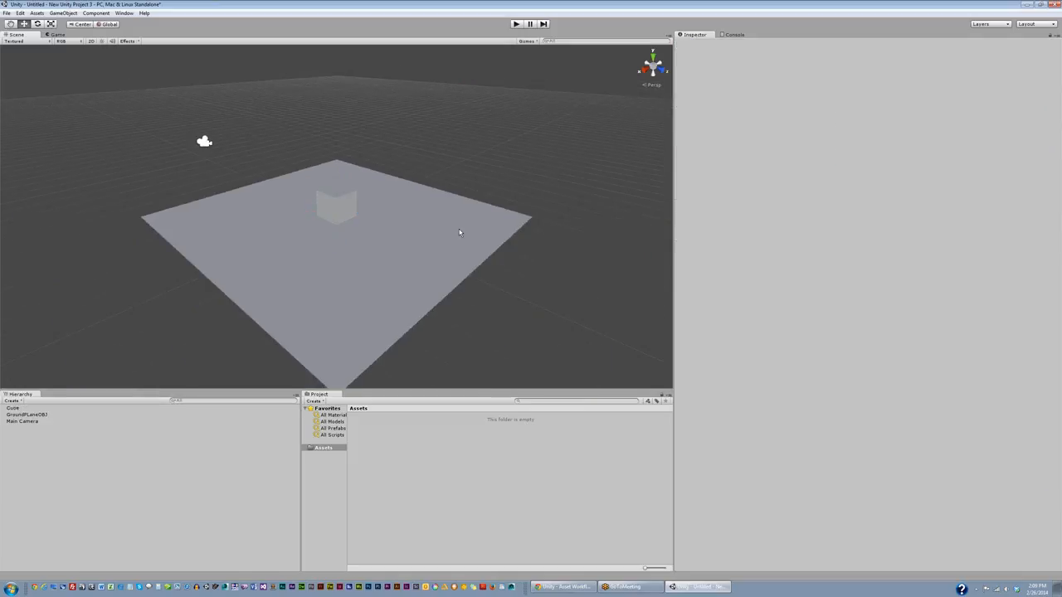
click(11, 23)
mouse_move(276, 173)
mouse_down()
mouse_move(427, 157)
mouse_move(175, 171)
mouse_move(274, 152)
mouse_move(285, 166)
mouse_move(304, 158)
mouse_move(346, 192)
mouse_move(279, 173)
mouse_move(339, 154)
mouse_move(285, 199)
mouse_move(330, 142)
mouse_move(261, 189)
mouse_move(332, 161)
mouse_move(258, 135)
mouse_move(279, 175)
mouse_move(295, 177)
mouse_up()
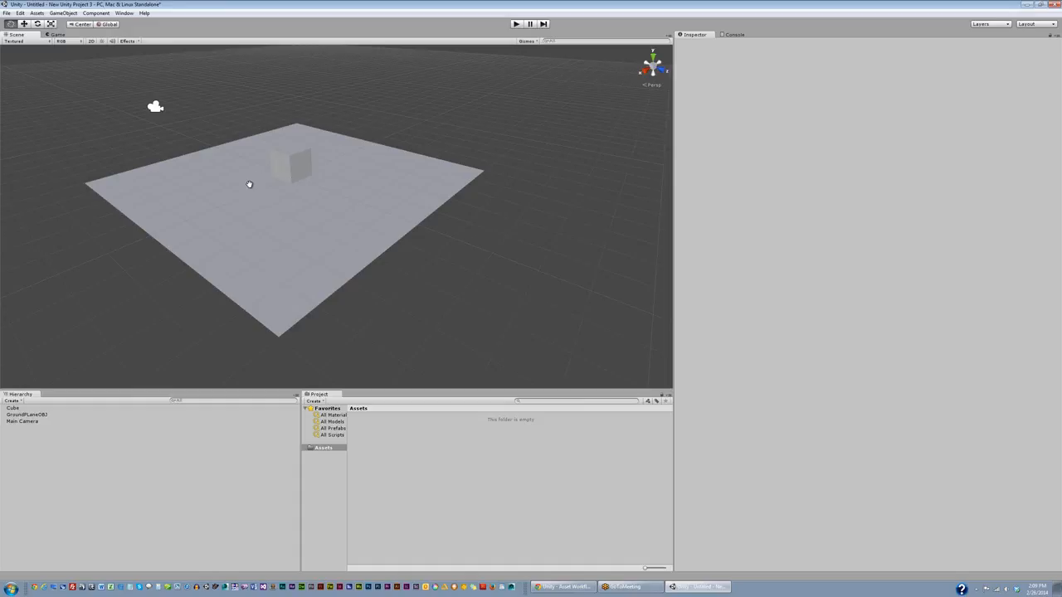
alt+drag(318, 216, 296, 194)
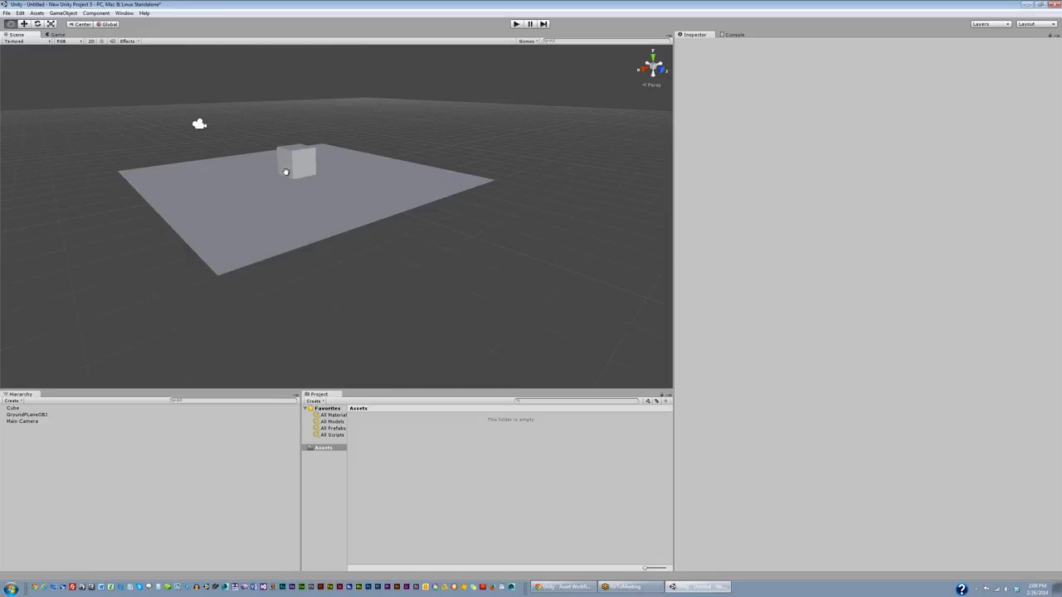
alt+right_drag(316, 176, 269, 166)
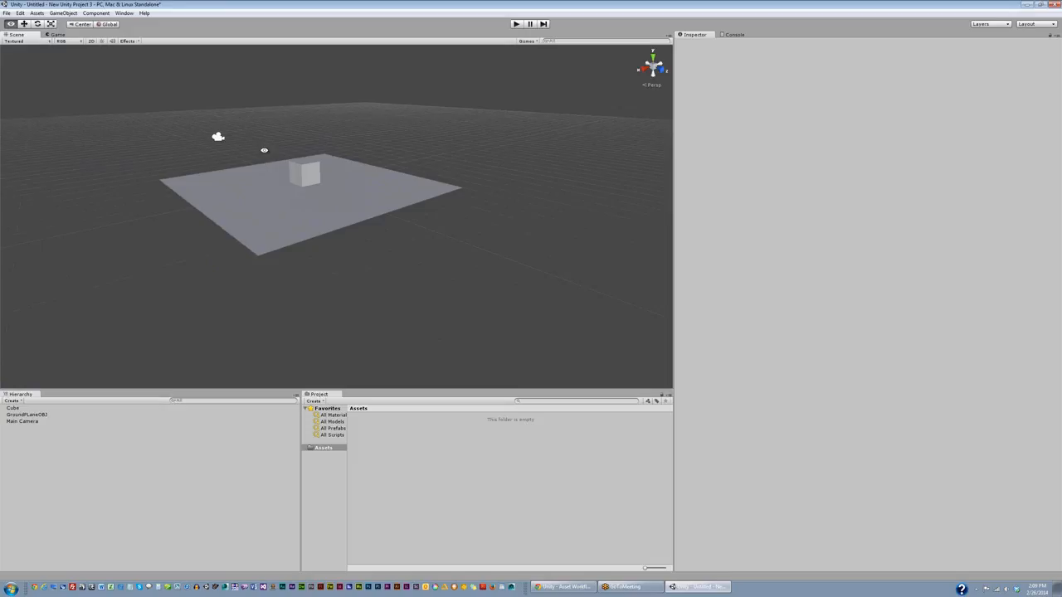
alt+drag(264, 150, 308, 180)
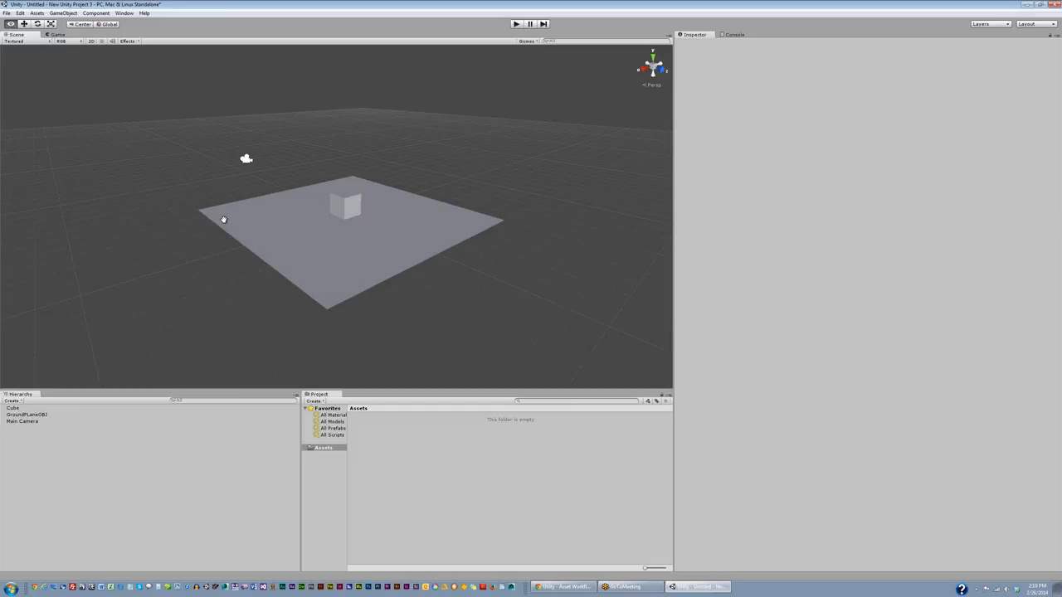
Step: Fly through the scene in all directions to inspect the cube and ground plane from close up and far away
key(w)
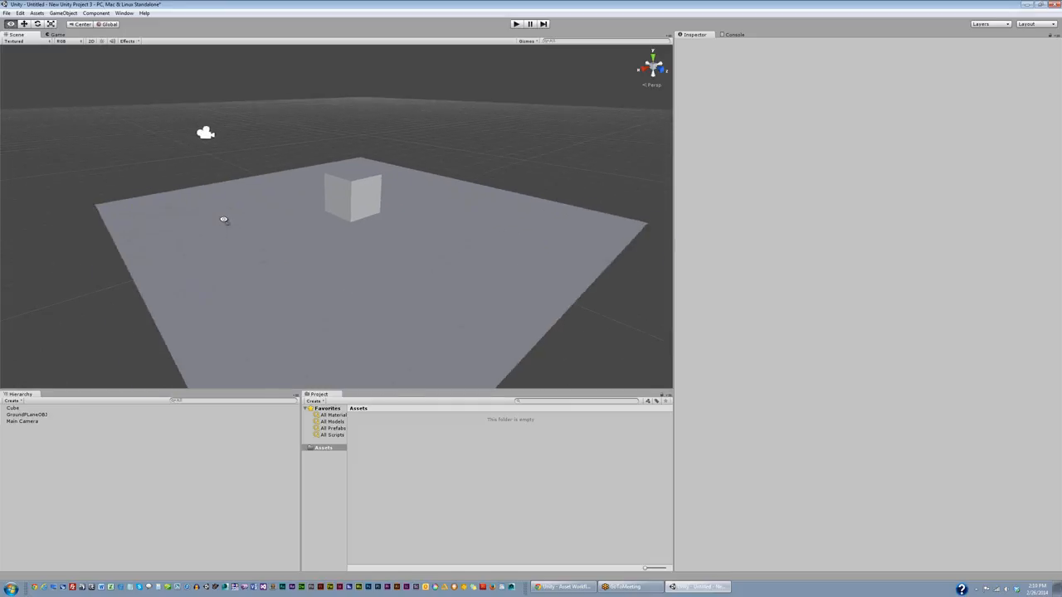
key(a)
key(d)
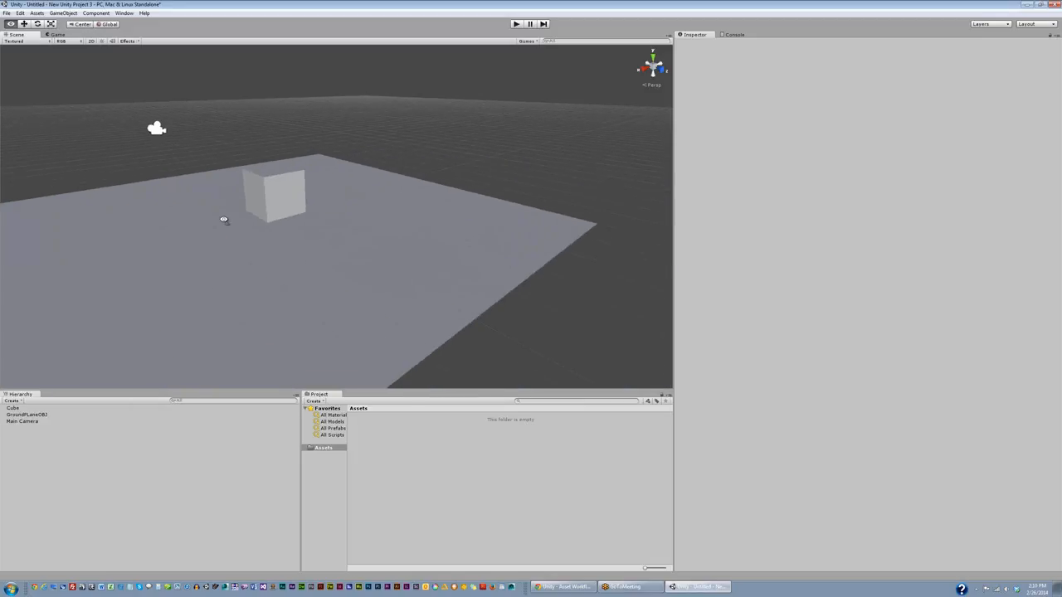
key(s)
key(w)
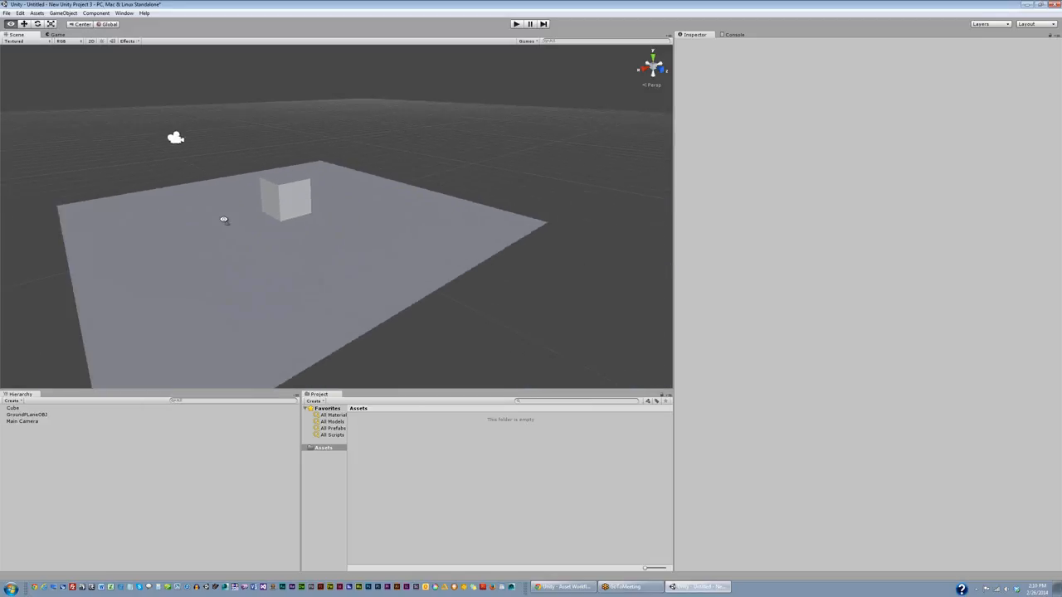
key(d)
key(s)
key(a)
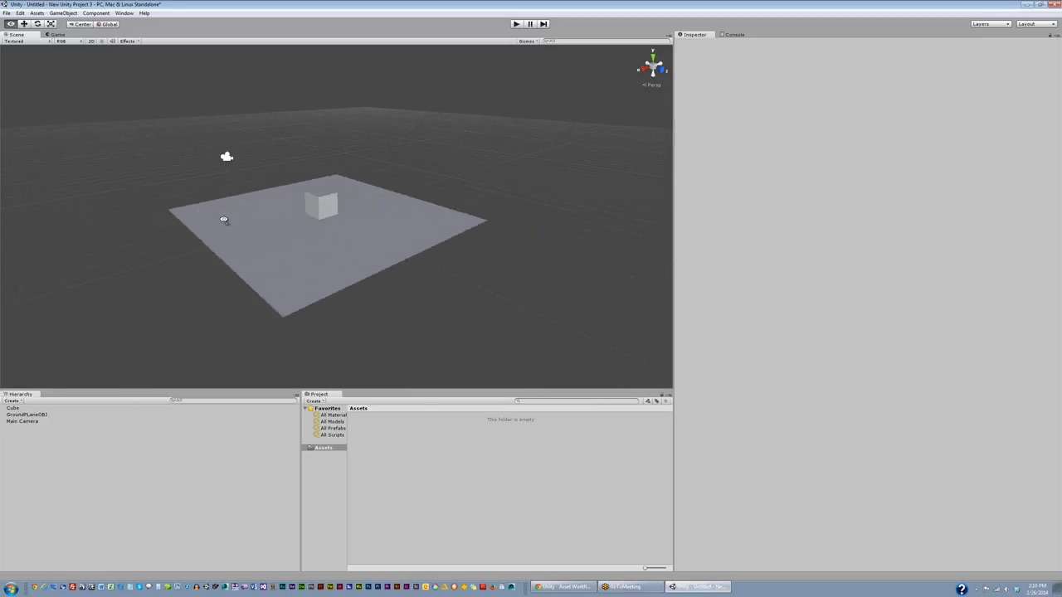
key(w)
key(d)
key(d)
key(w)
key(s)
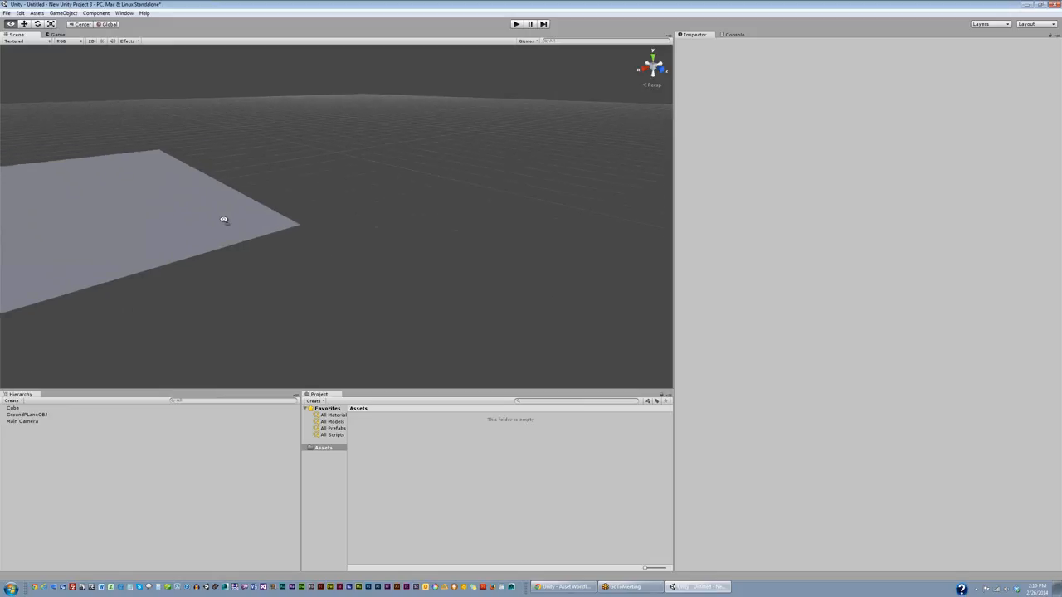
key(a)
key(a)
key(w)
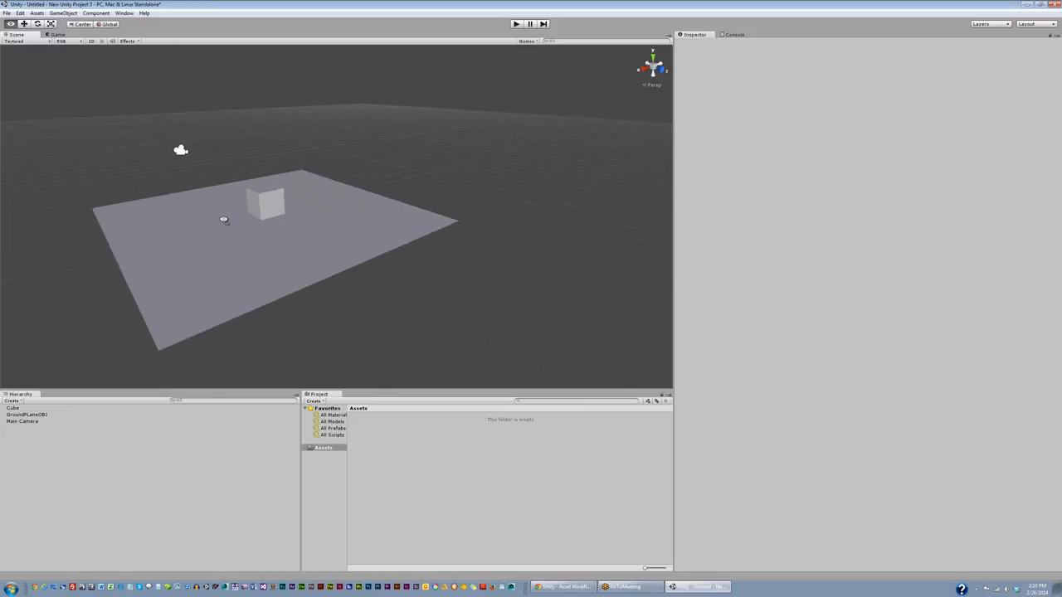
right_drag(223, 219, 225, 208)
key(w)
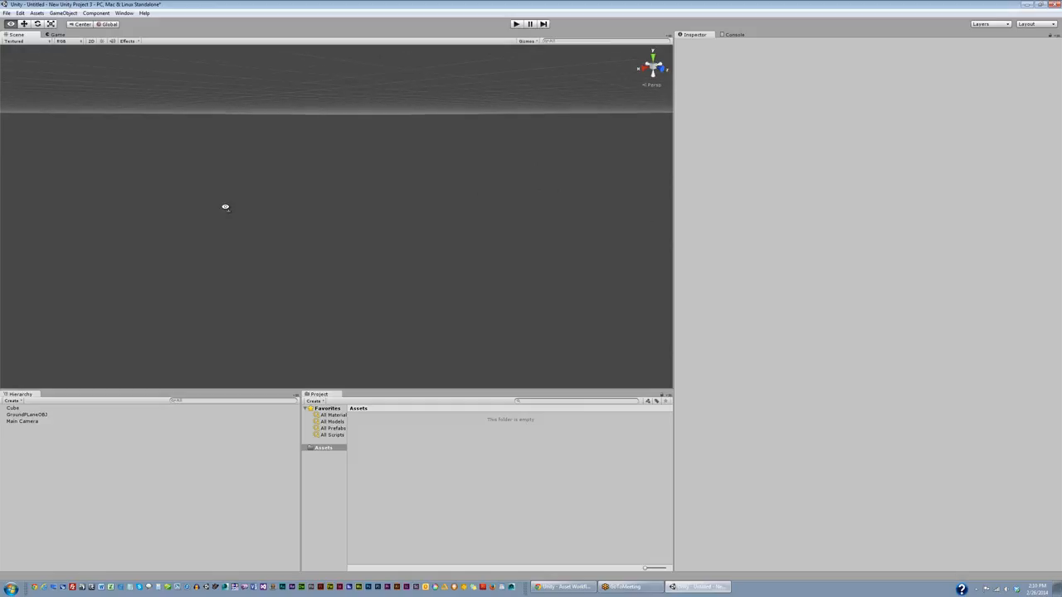
key(s)
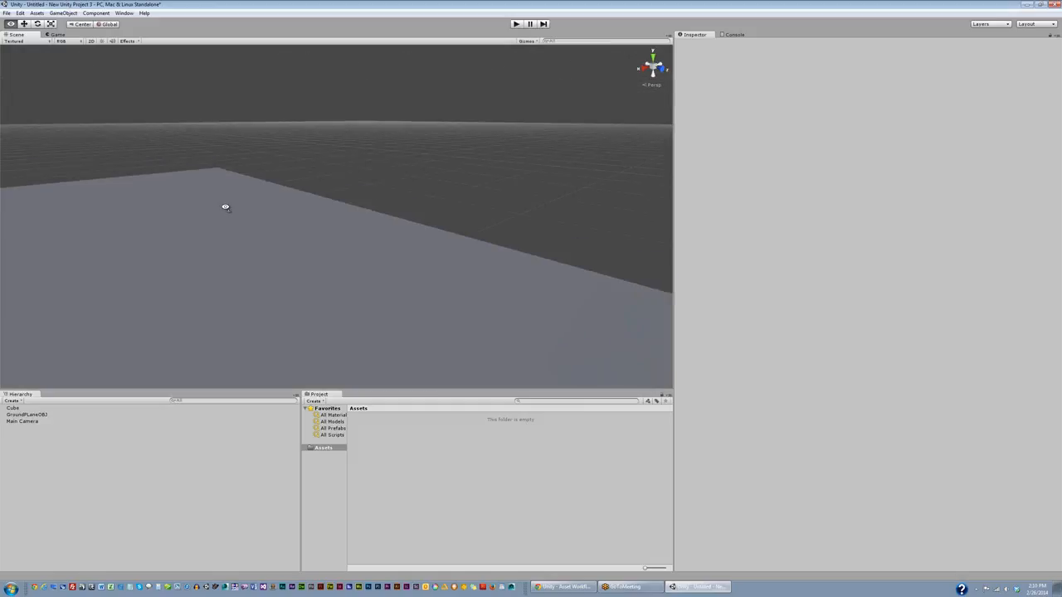
key(w)
key(s)
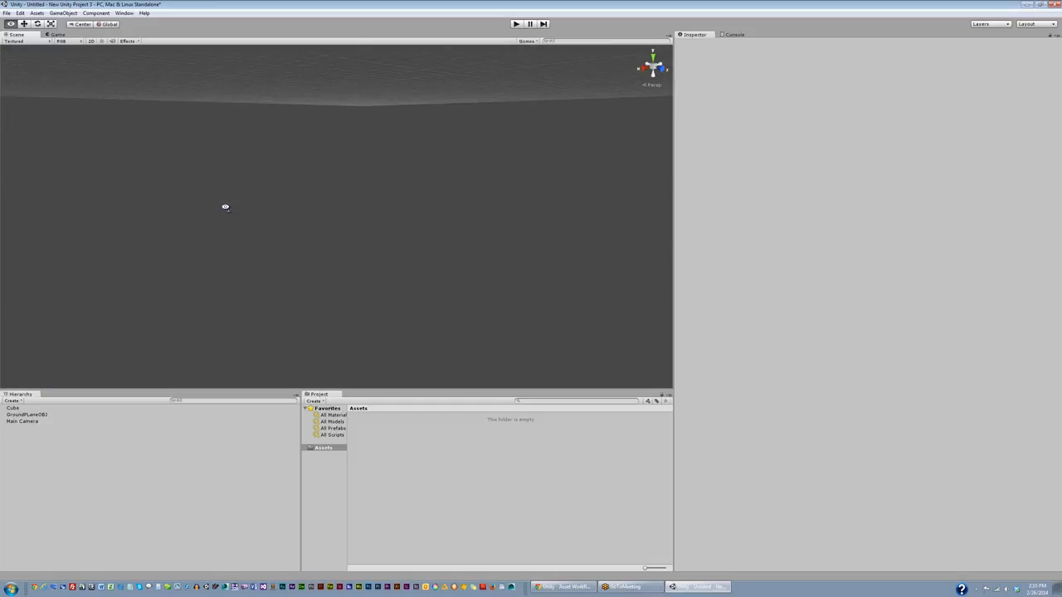
key(w)
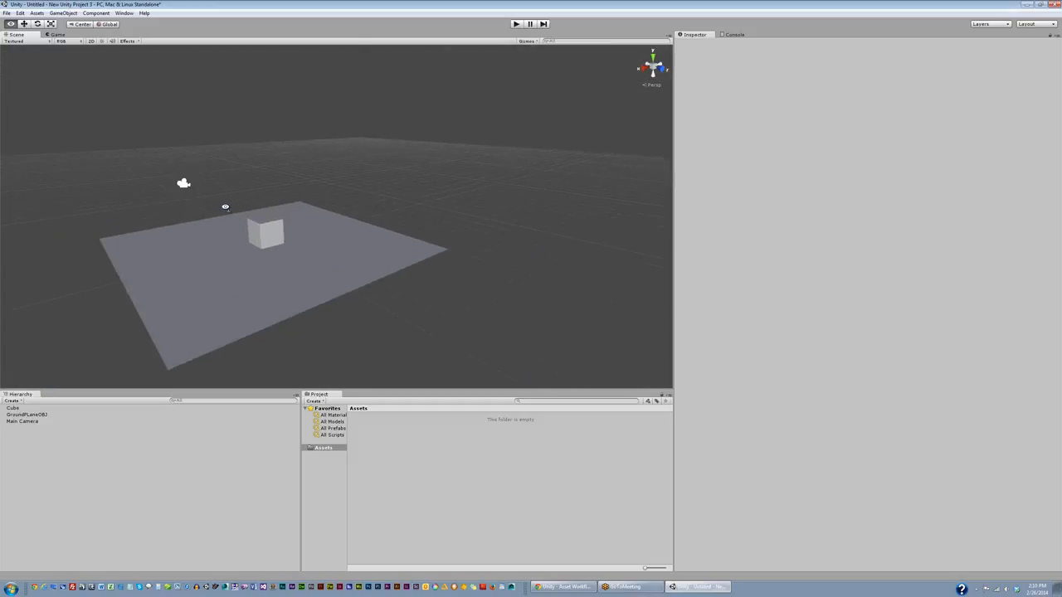
key(s)
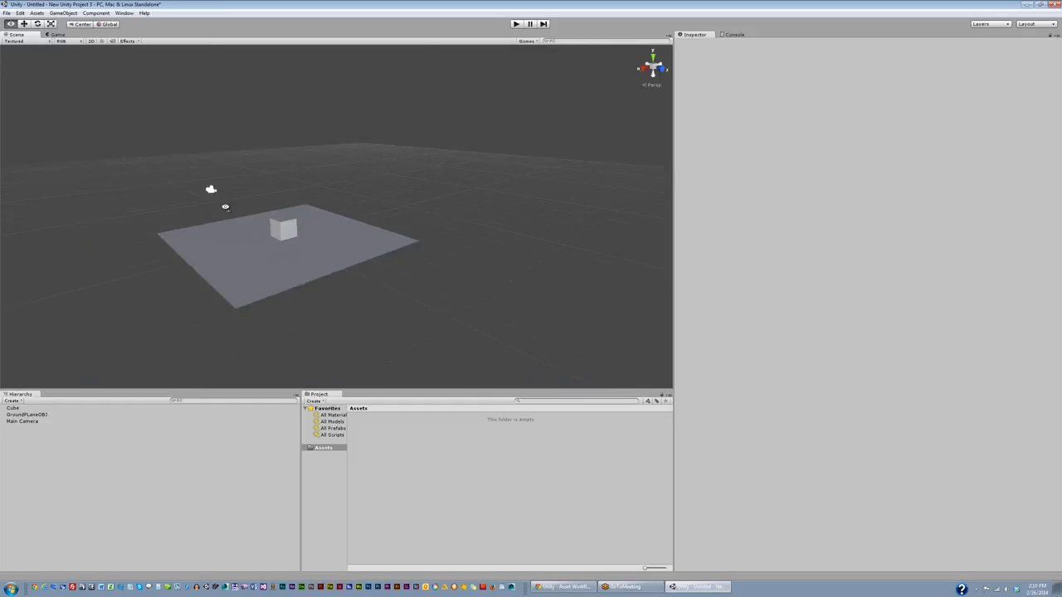
key(w)
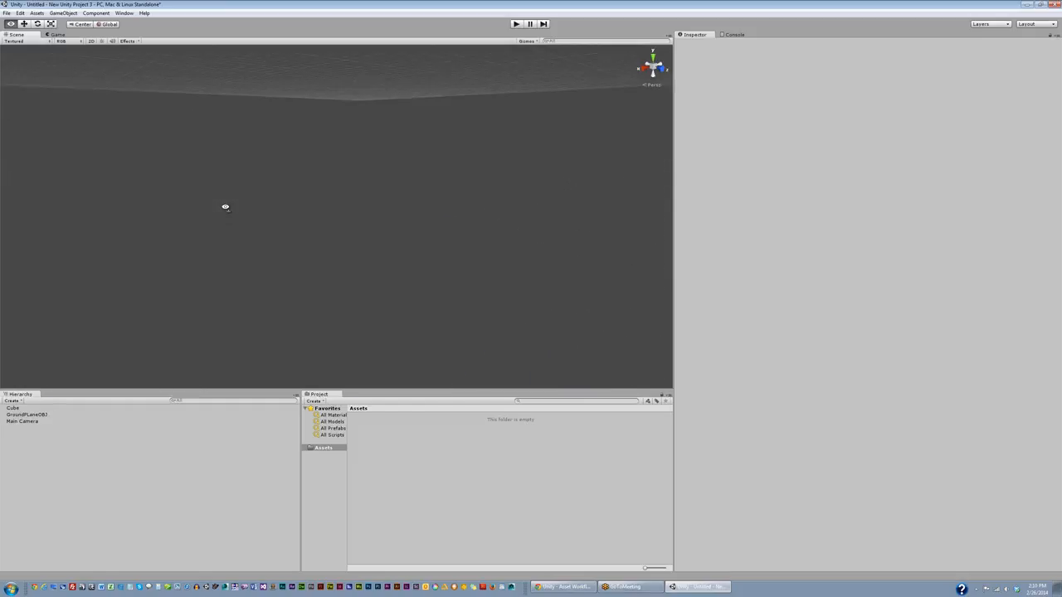
key(s)
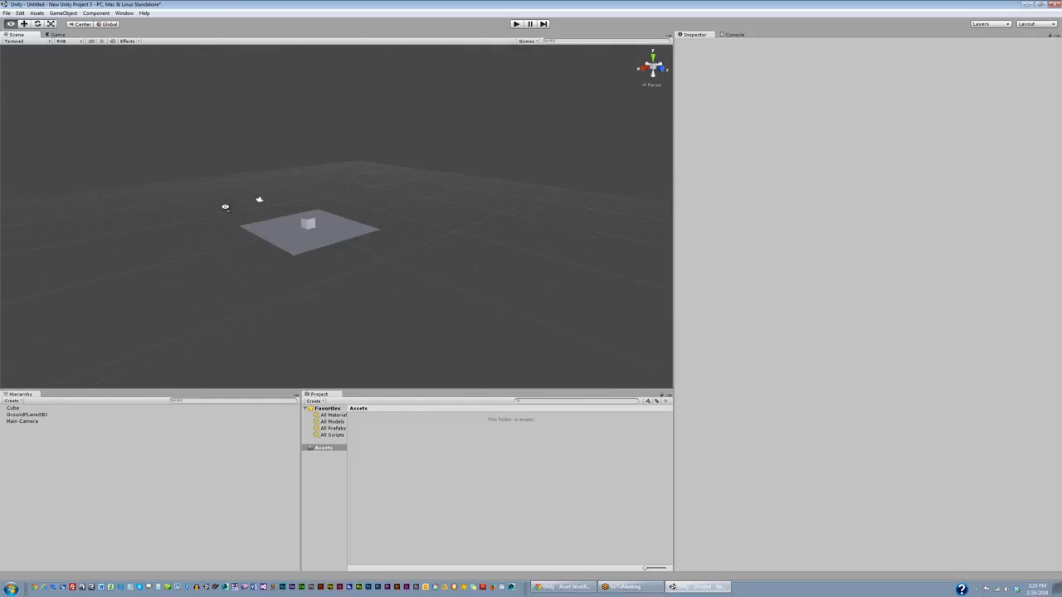
right_drag(226, 207, 266, 207)
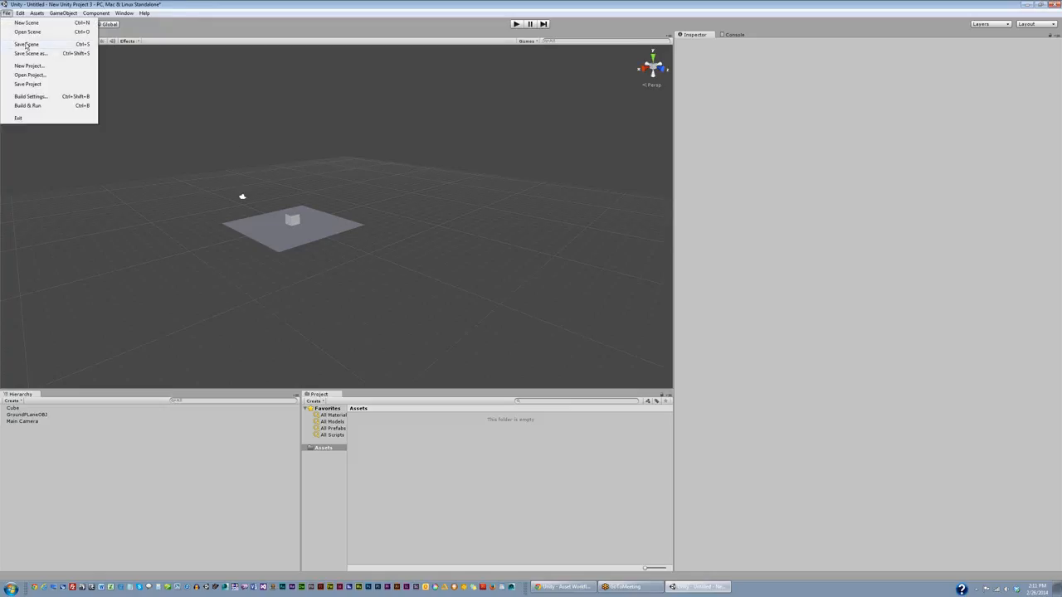
click(28, 45)
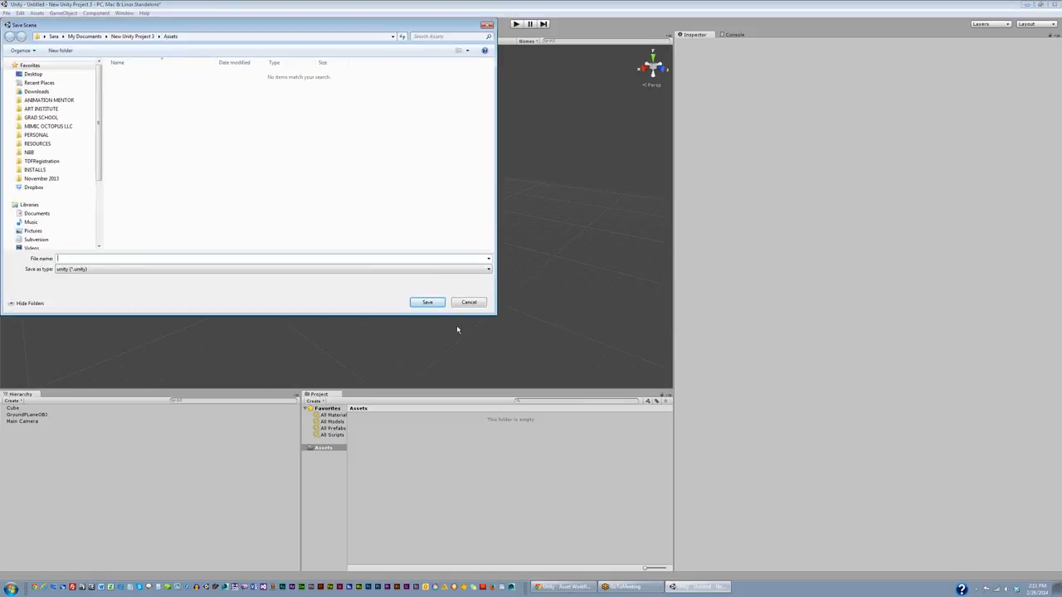
click(469, 302)
click(332, 468)
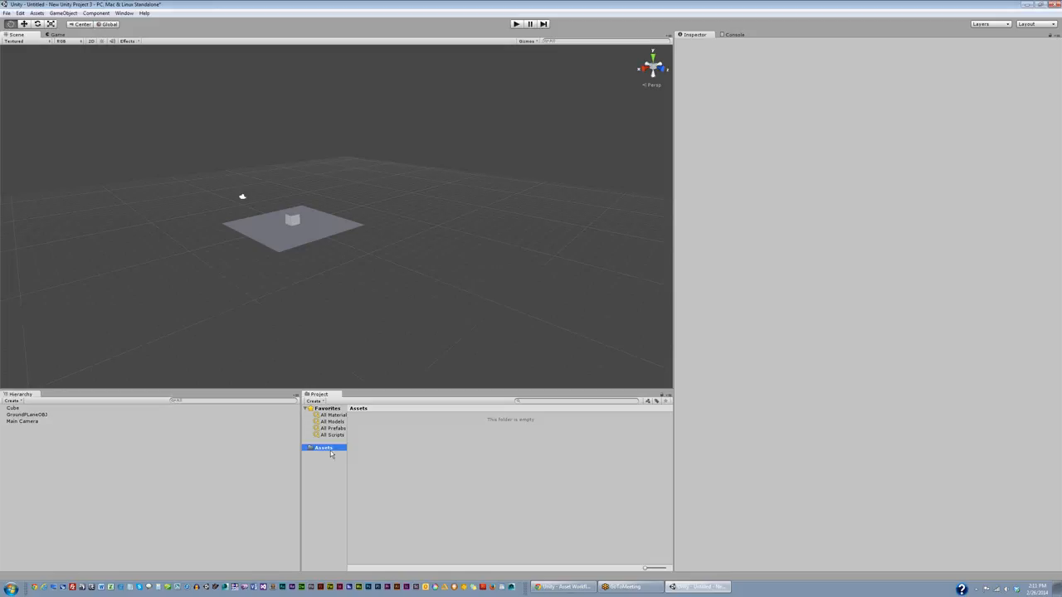
right_click(331, 449)
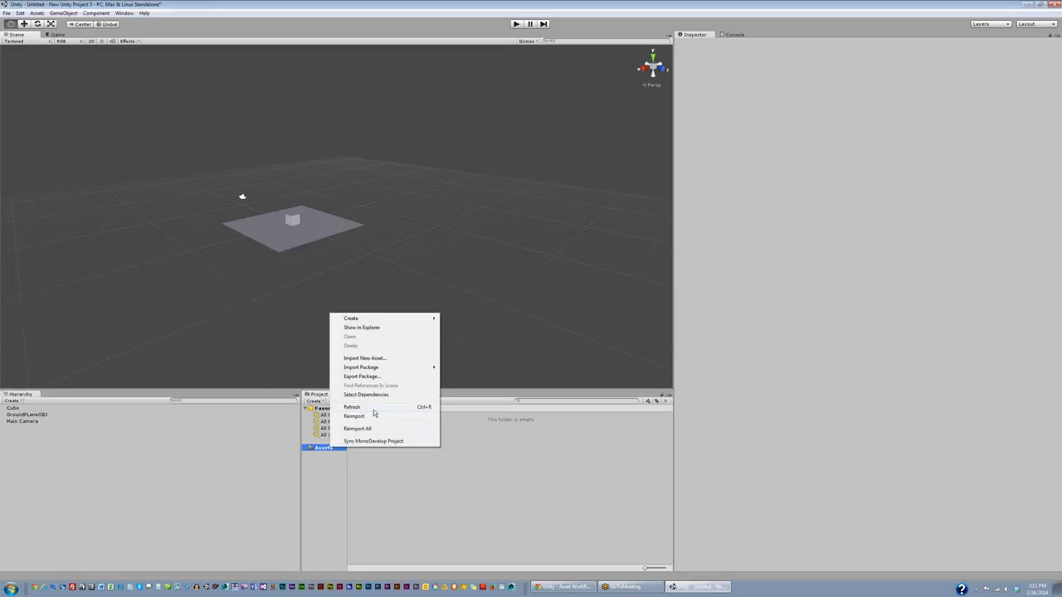
click(328, 485)
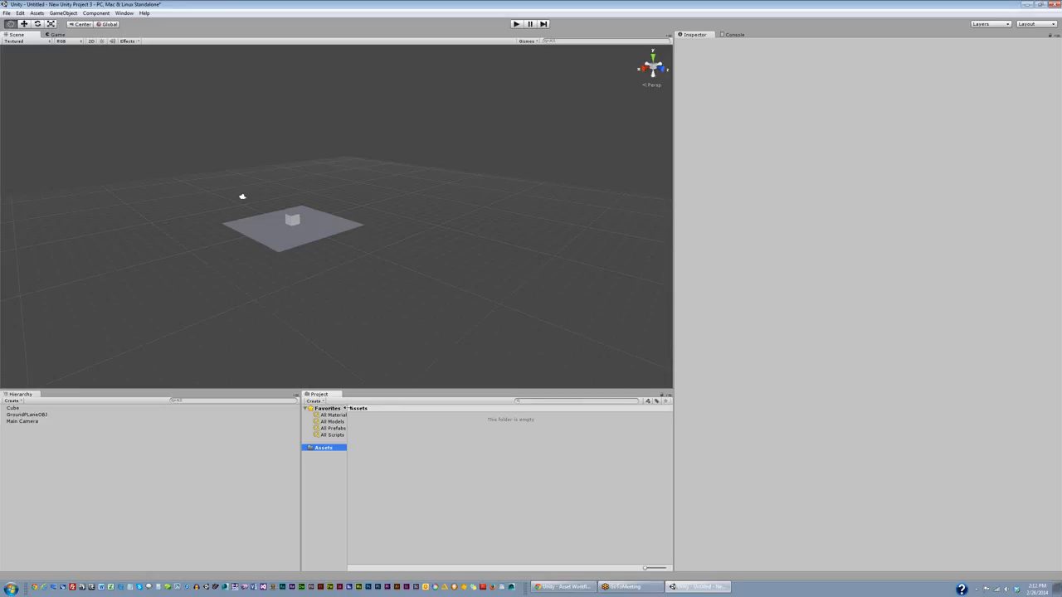
Step: Widen the project browser's folder column to show the full names and select the Assets folder
drag(348, 411, 429, 408)
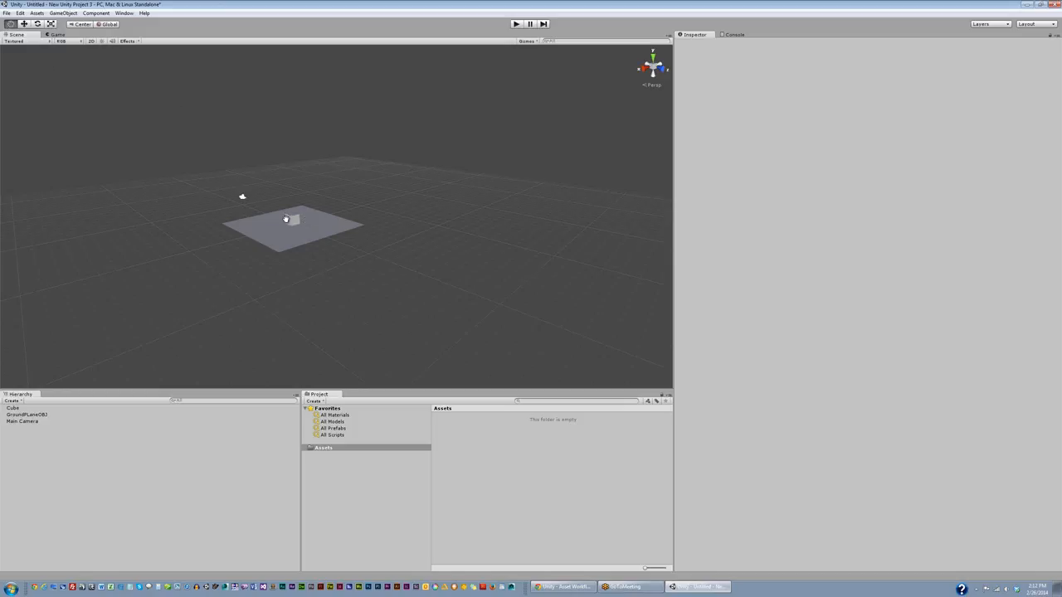
scroll(291, 225, up, 2)
scroll(290, 233, up, 2)
drag(263, 190, 362, 242)
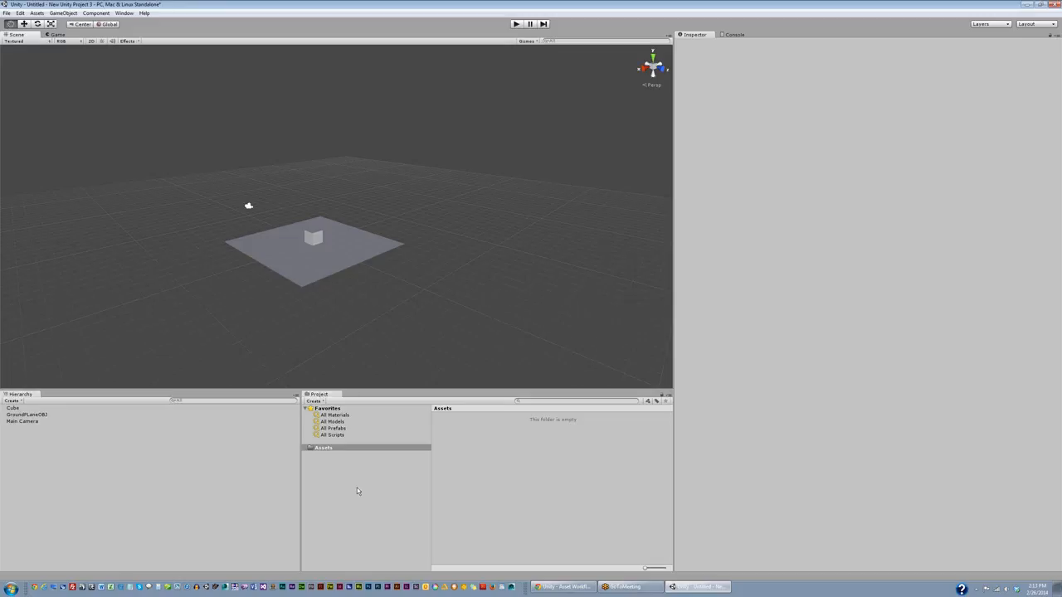
click(323, 449)
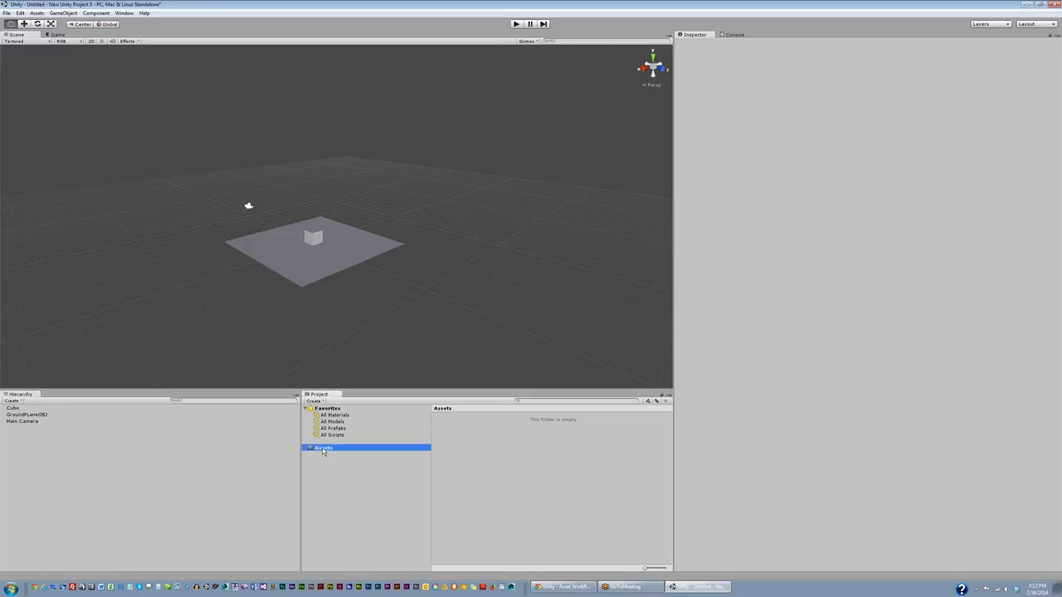
Step: Create a folder named Scenes inside the Assets folder
right_click(323, 449)
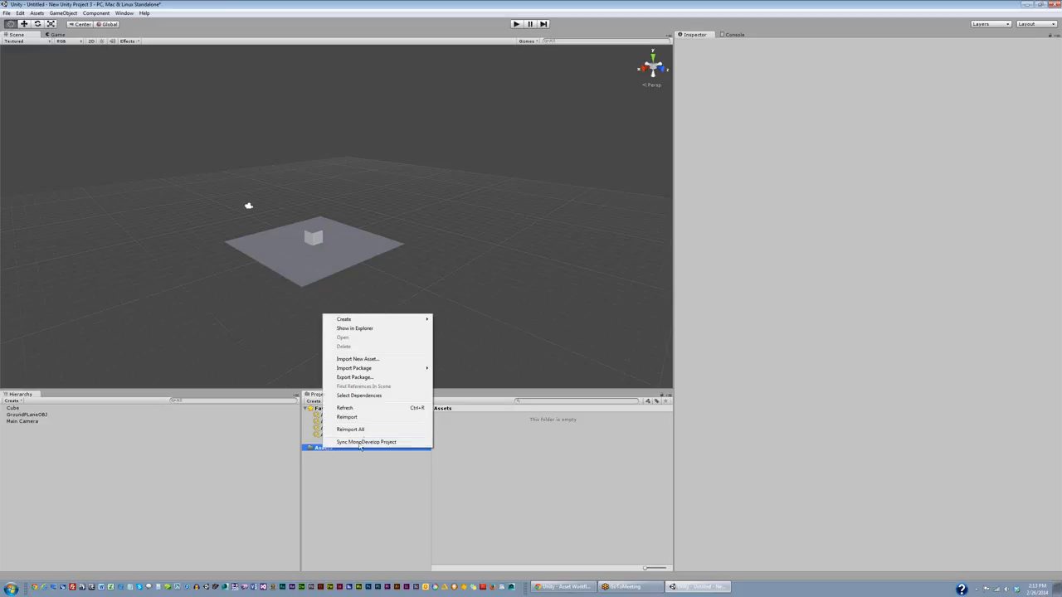
mouse_move(376, 320)
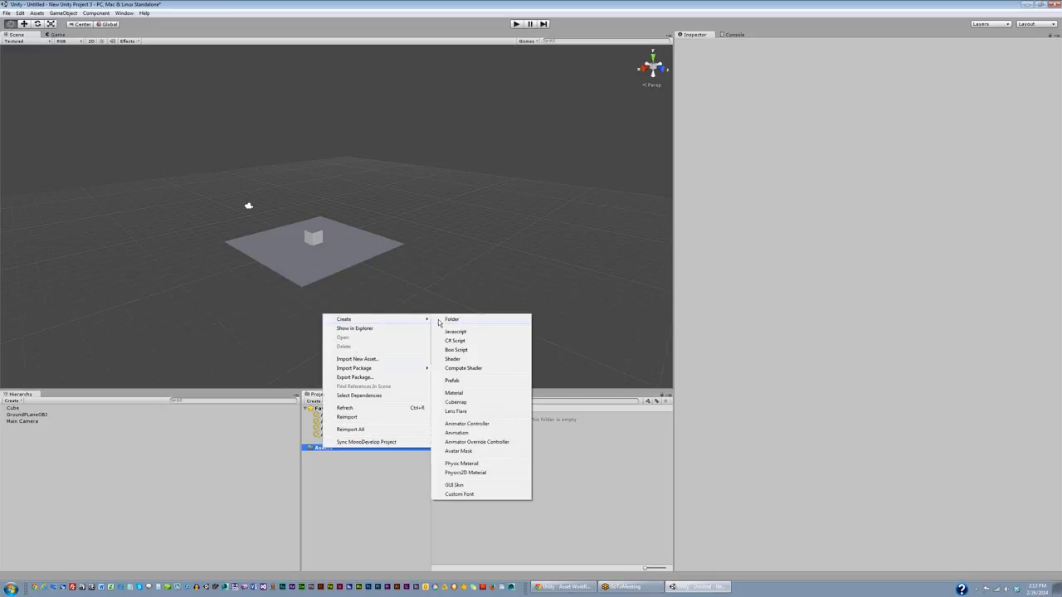
click(440, 321)
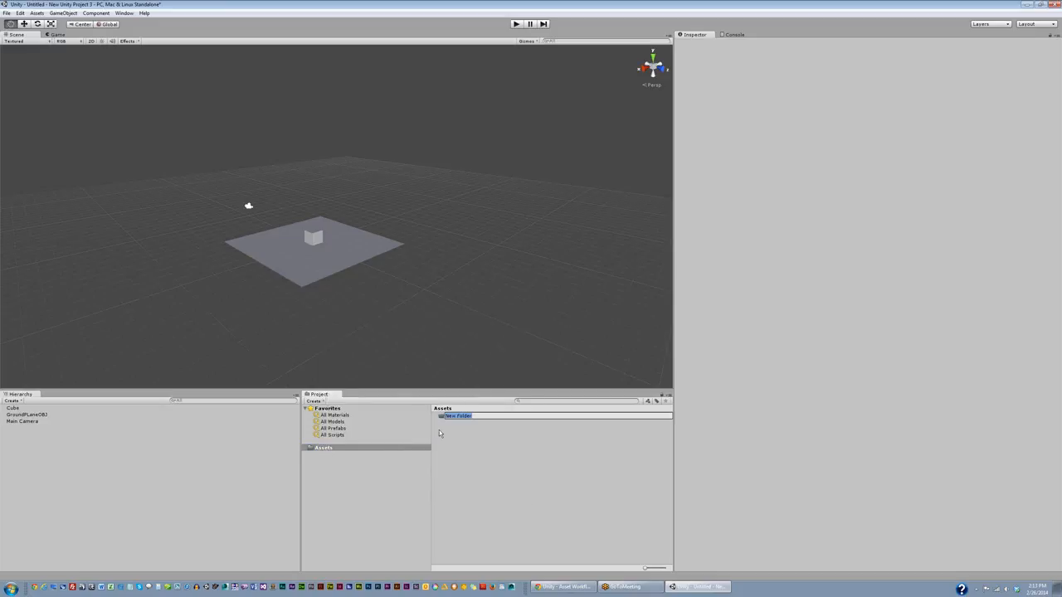
text(Scenes)
key(Return)
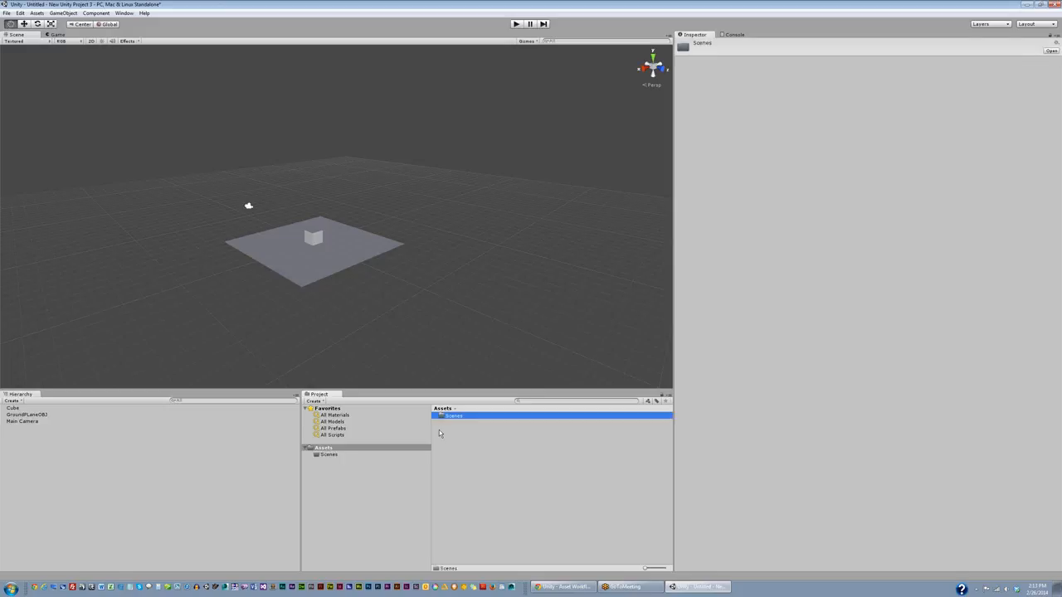
Step: Create a folder named Materials inside the Assets folder
right_click(329, 448)
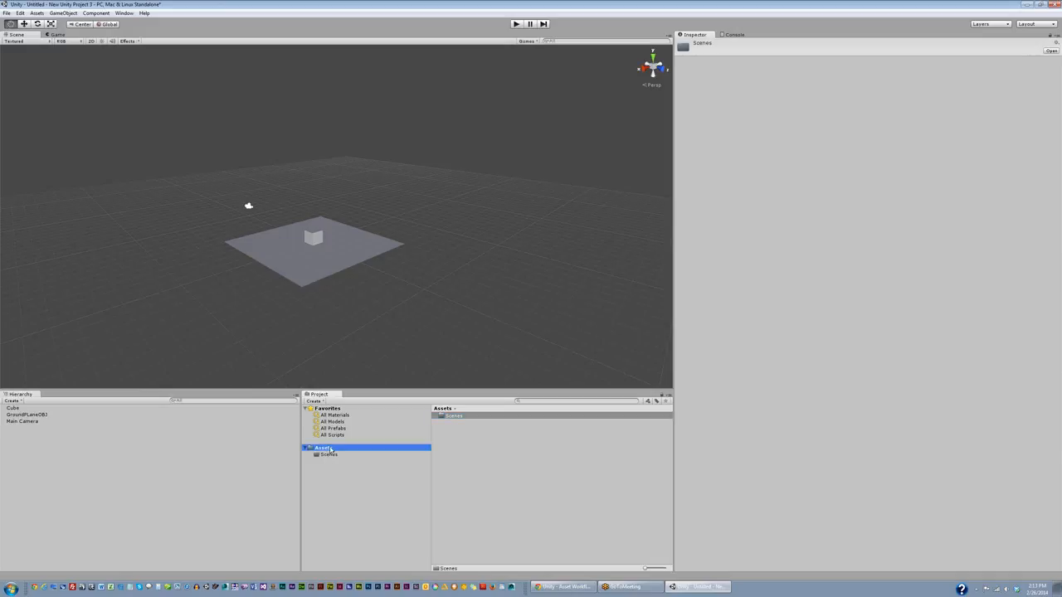
mouse_move(388, 320)
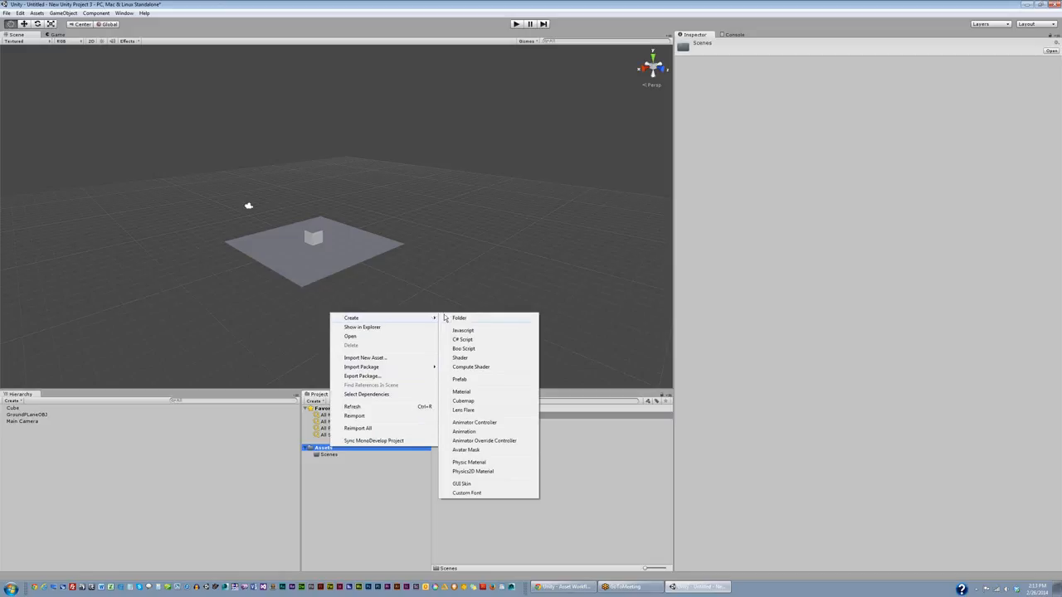
click(461, 319)
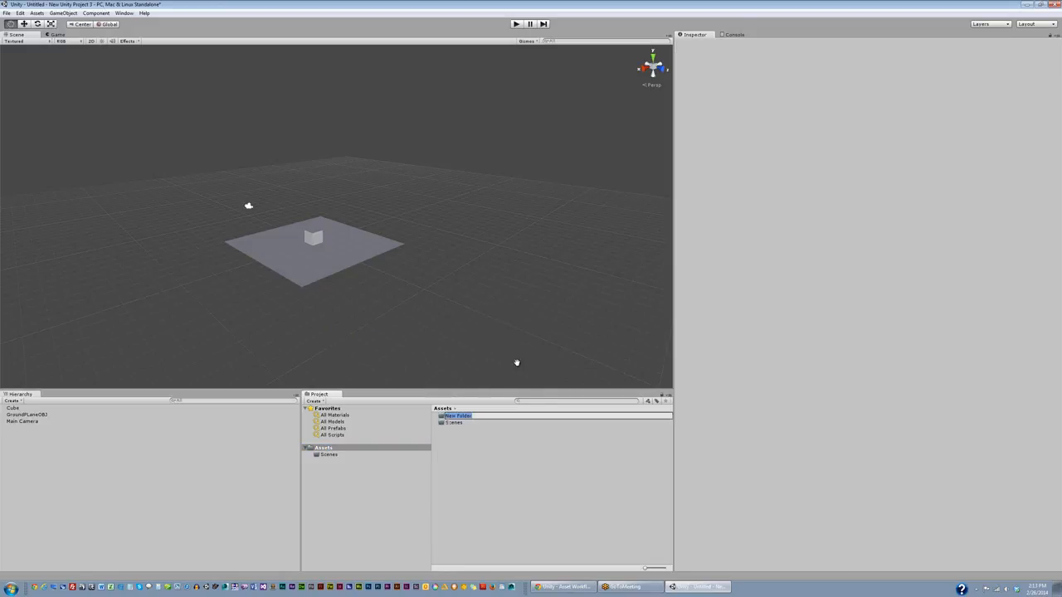
text(Materials)
key(Return)
Step: Create a folder named Prefabs inside the Assets folder and reselect Assets
right_click(323, 448)
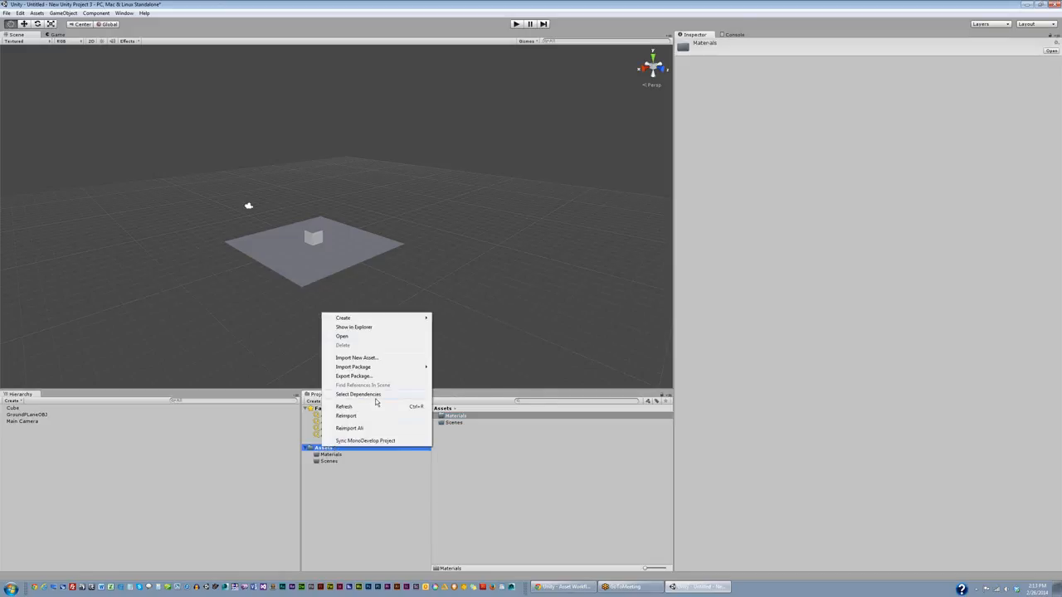
mouse_move(383, 318)
click(434, 318)
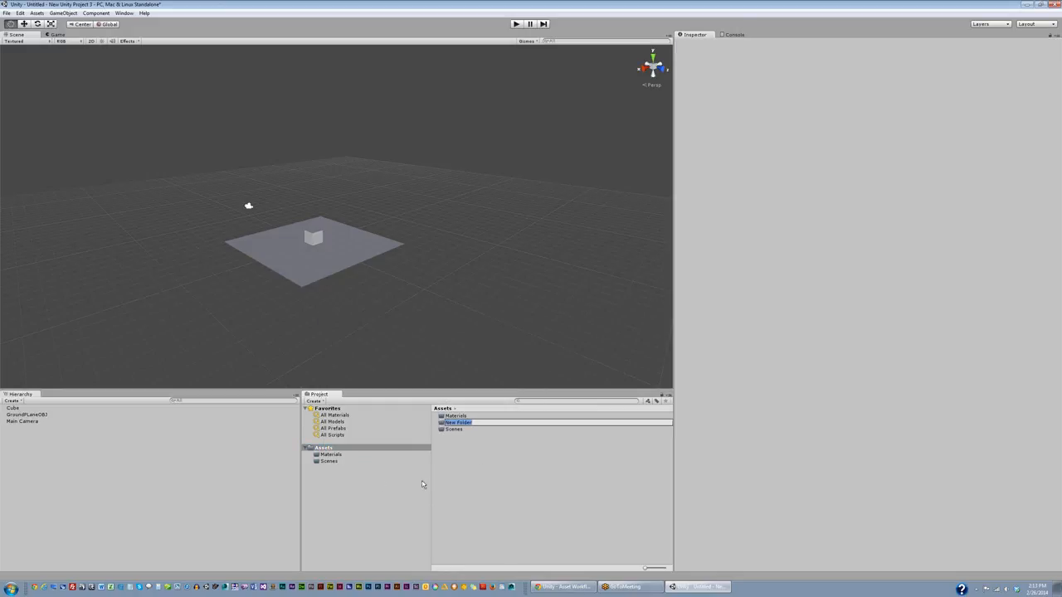
text(Prefabs)
key(Return)
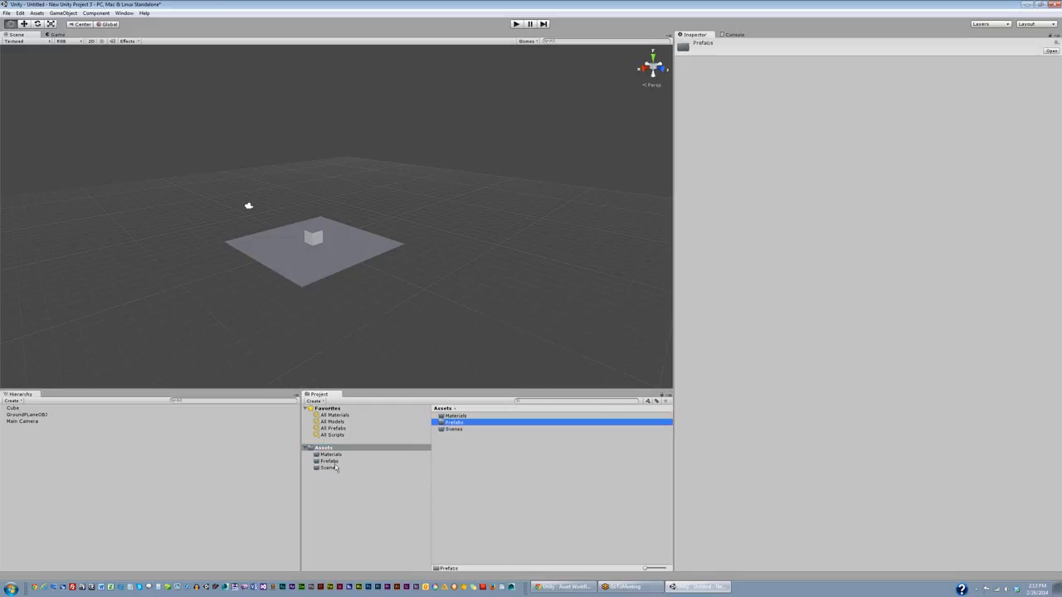
click(329, 448)
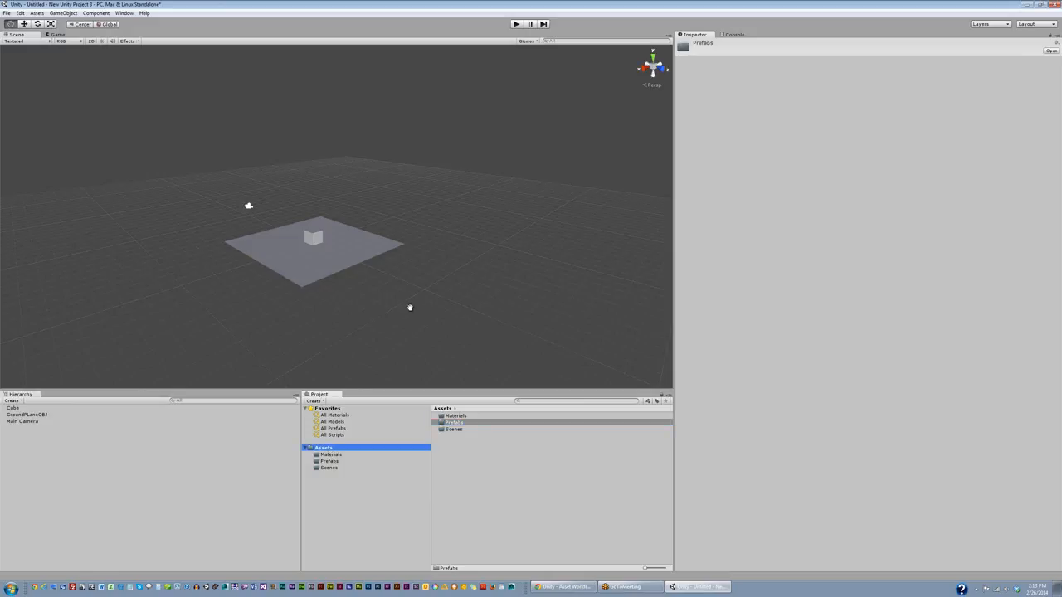
Step: Save the scene as Level1 in the project's Scenes folder and run a brief play test of it
click(7, 13)
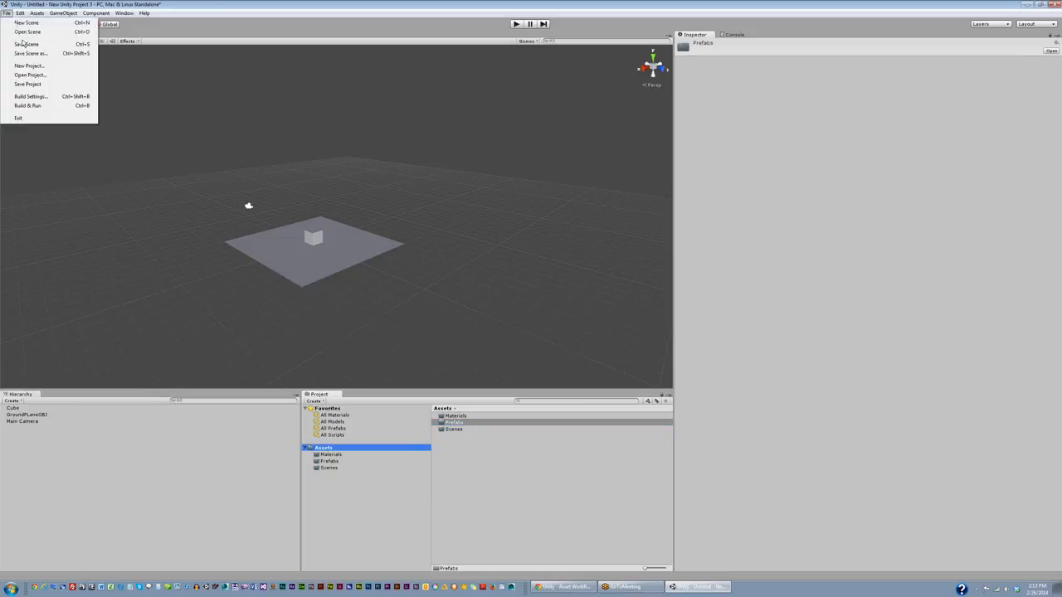
click(28, 52)
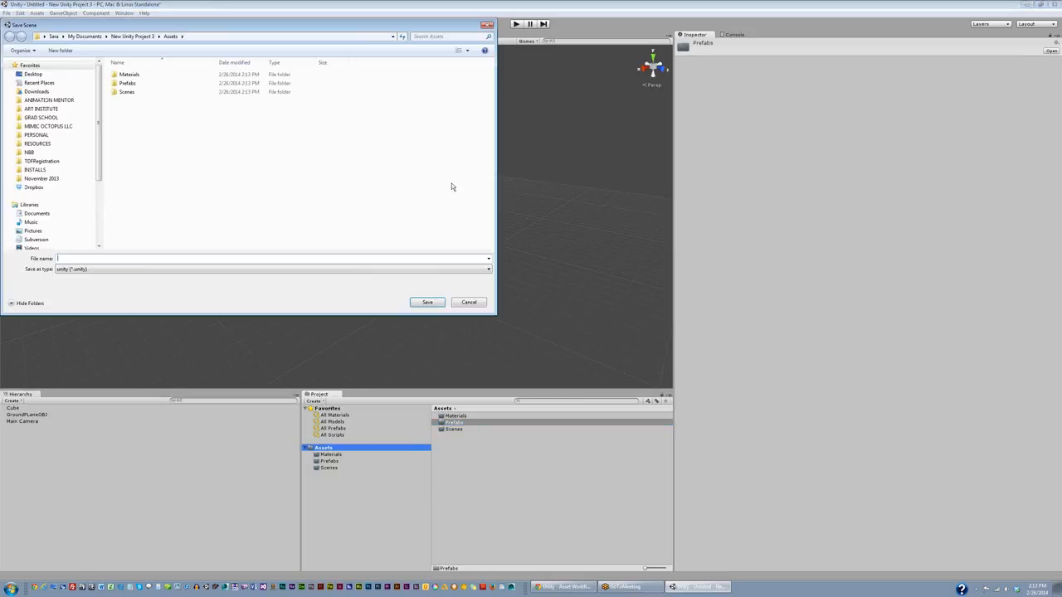
click(253, 258)
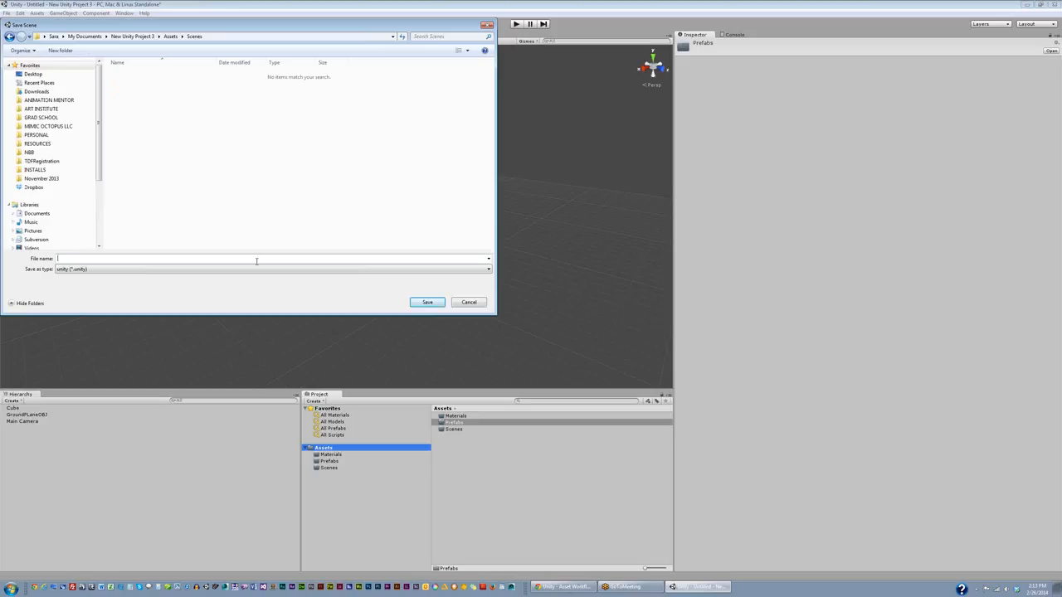
text(Lee)
text(vel1)
click(427, 302)
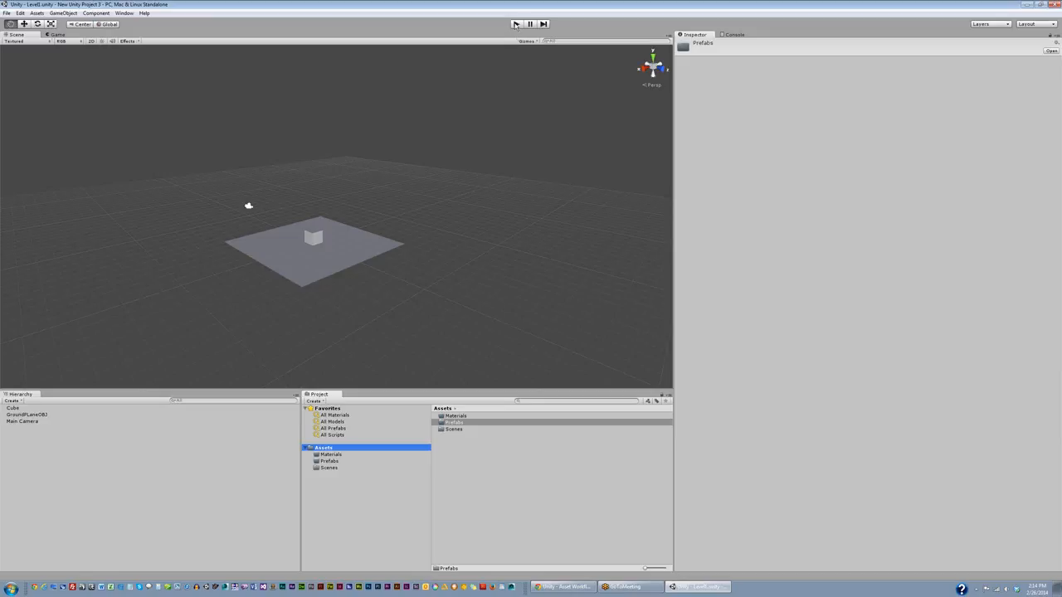
click(515, 24)
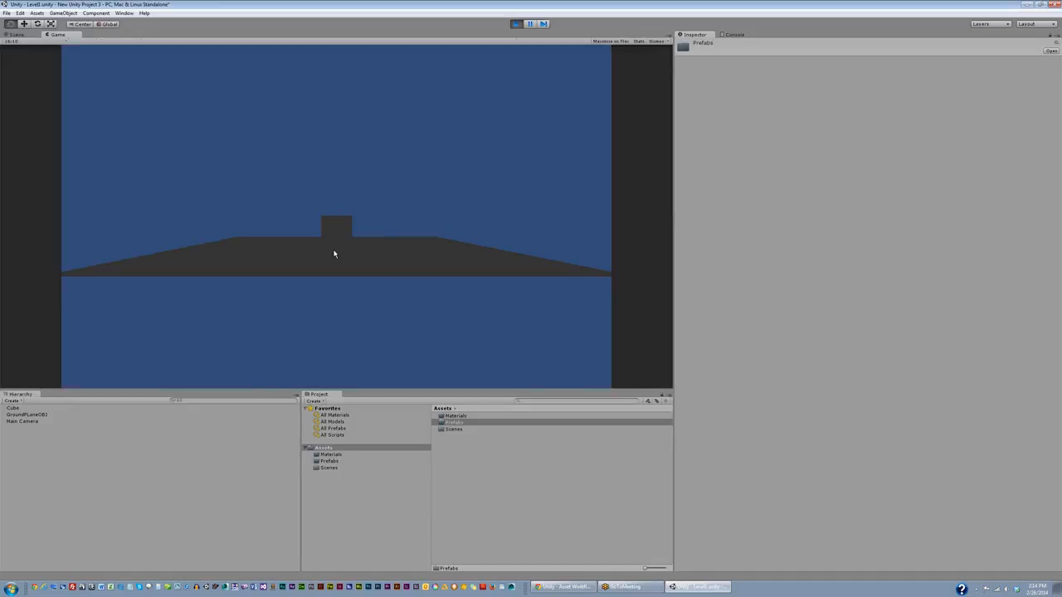
click(516, 24)
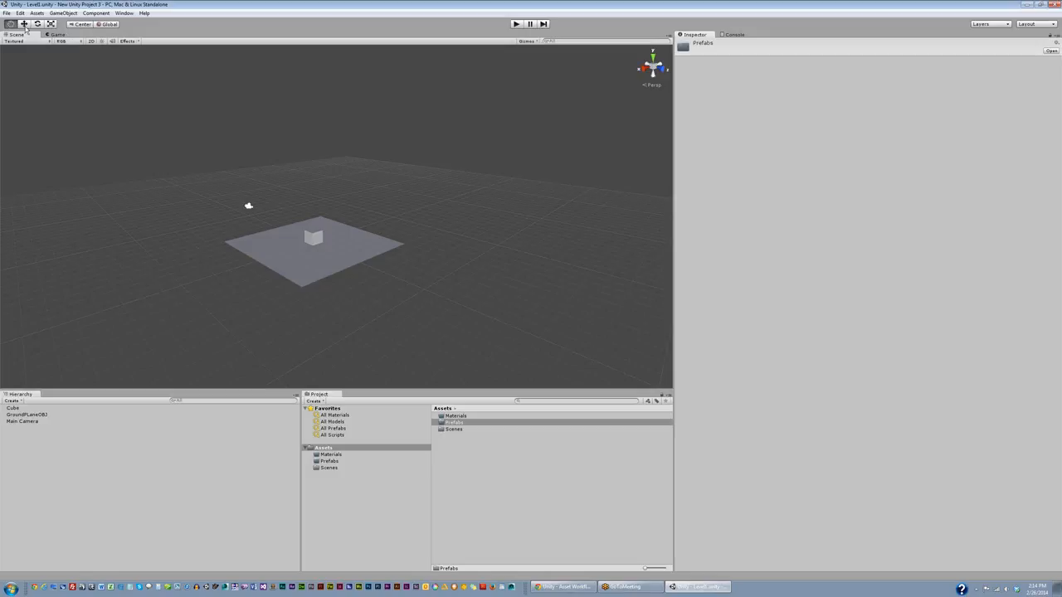
Step: Move the cube along the Z axis to a position of about -0.17 with the Move tool
click(24, 23)
click(318, 234)
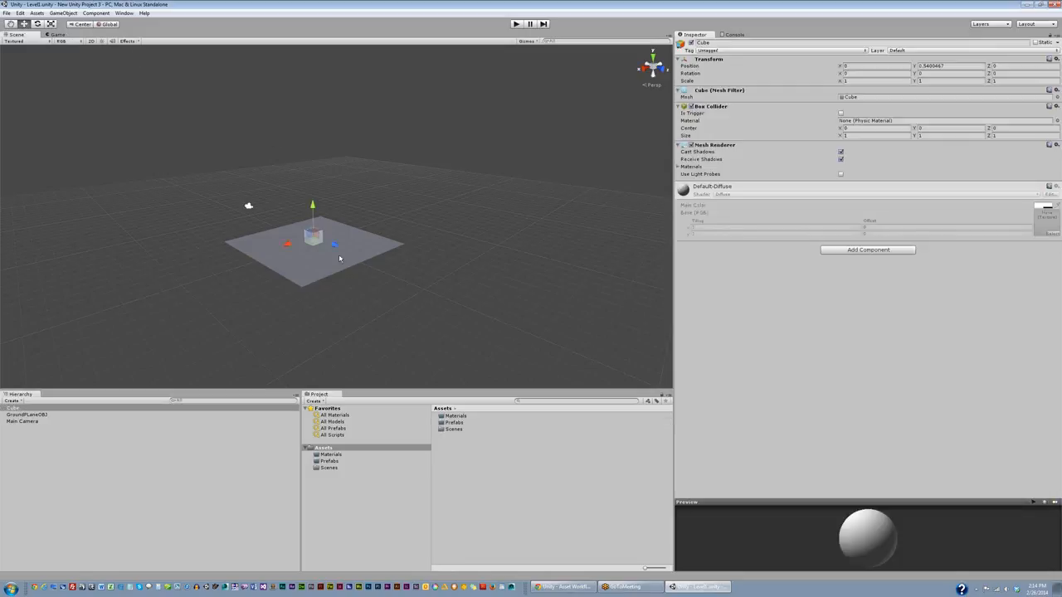
drag(334, 243, 332, 246)
Step: Cycle through the Rotate, Scale and Move tools to compare their gizmos on the cube, finishing with Move
key(e)
key(w)
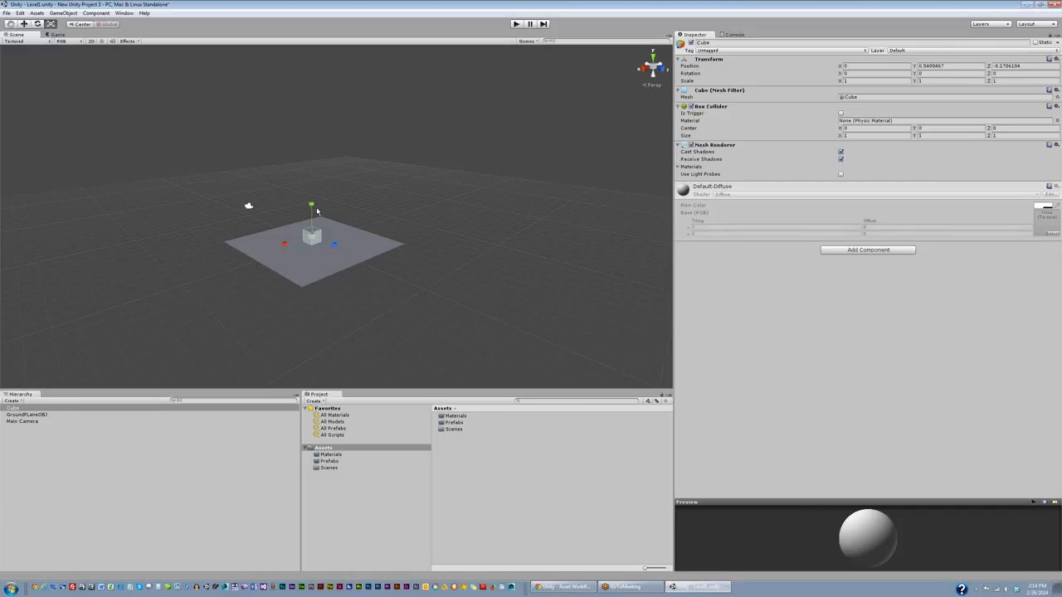
key(e)
key(w)
key(e)
key(r)
key(e)
key(r)
key(w)
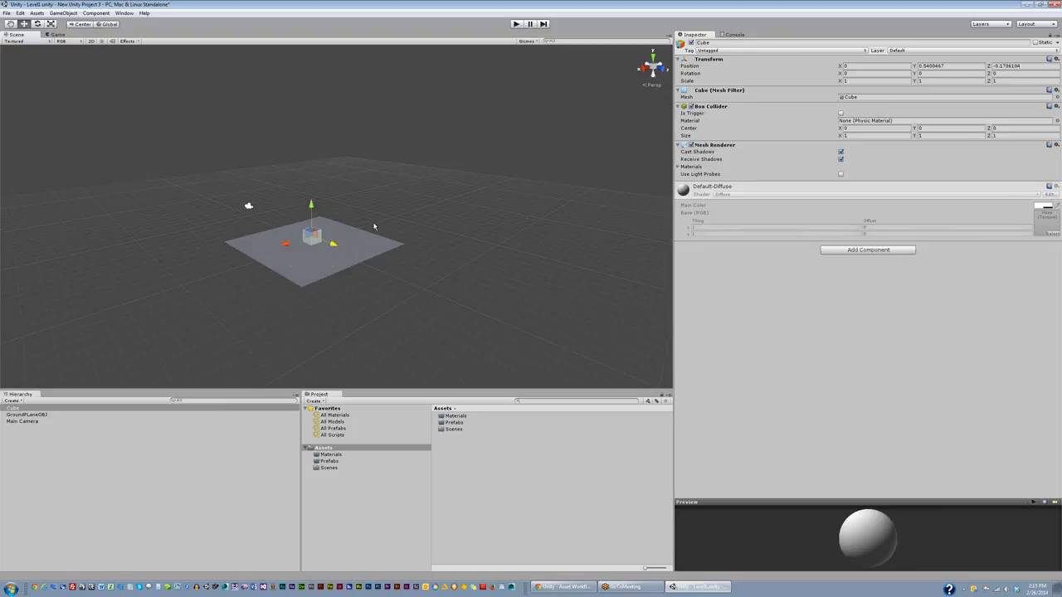
Step: Scale the ground plane uniformly to about 7.31 on all three axes
click(68, 108)
click(359, 245)
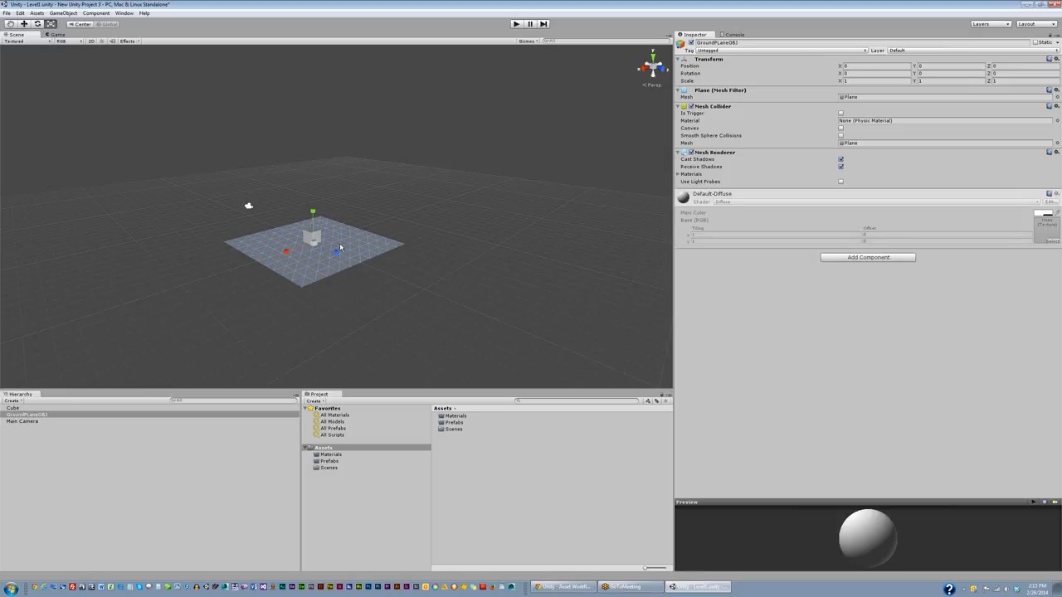
drag(315, 245, 614, 377)
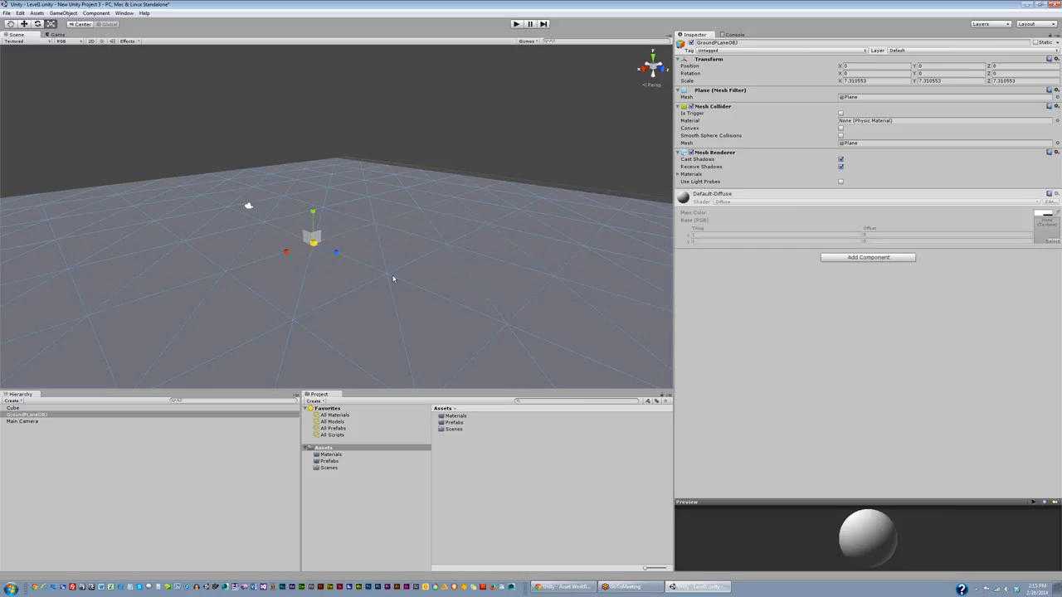
alt+drag(339, 280, 287, 161)
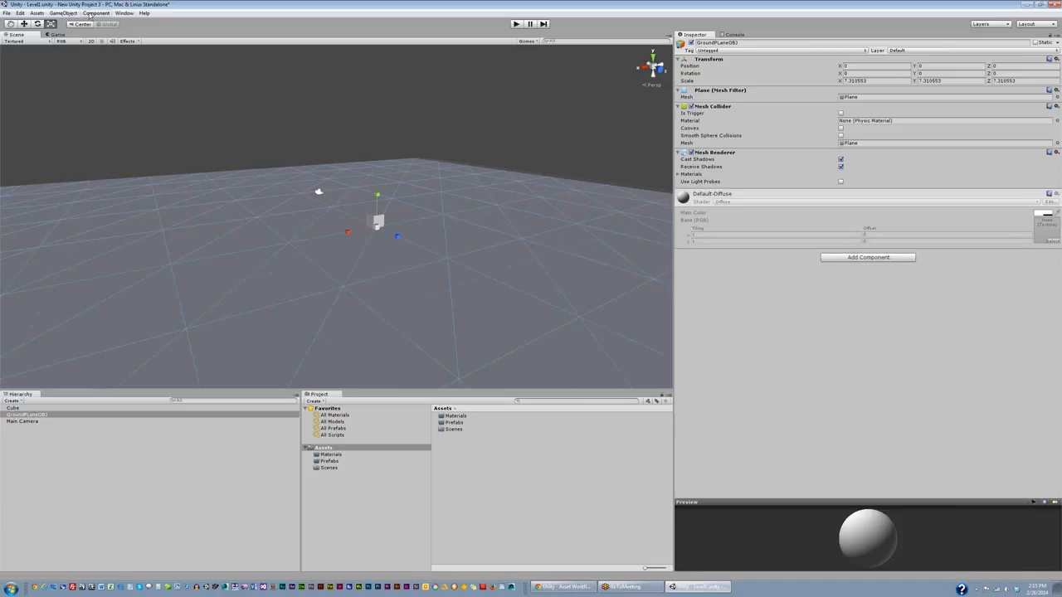
Step: Import the Character Controller package into the project with all of its items included
click(77, 13)
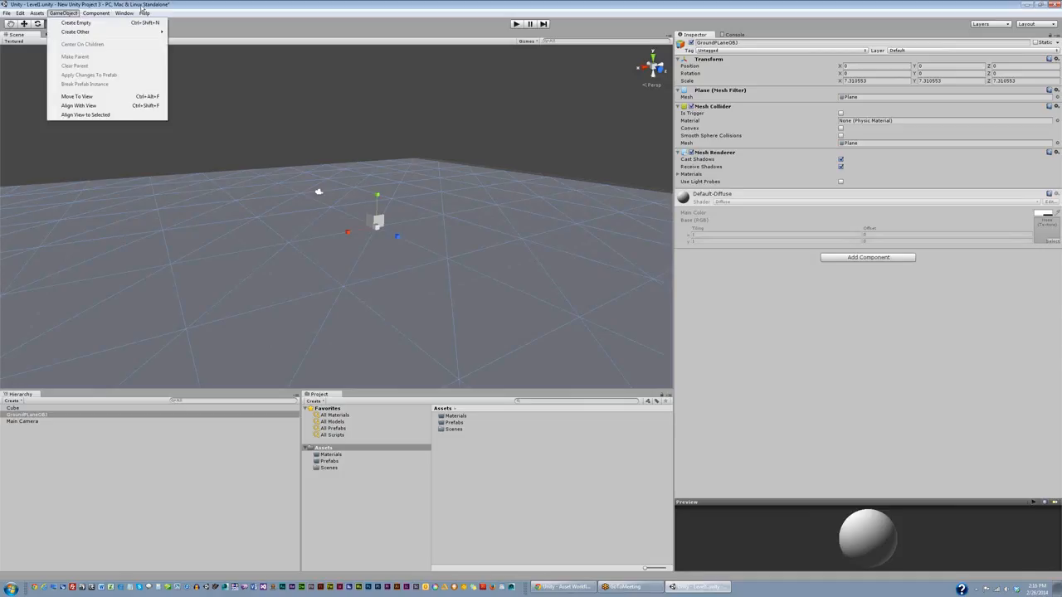
mouse_move(39, 14)
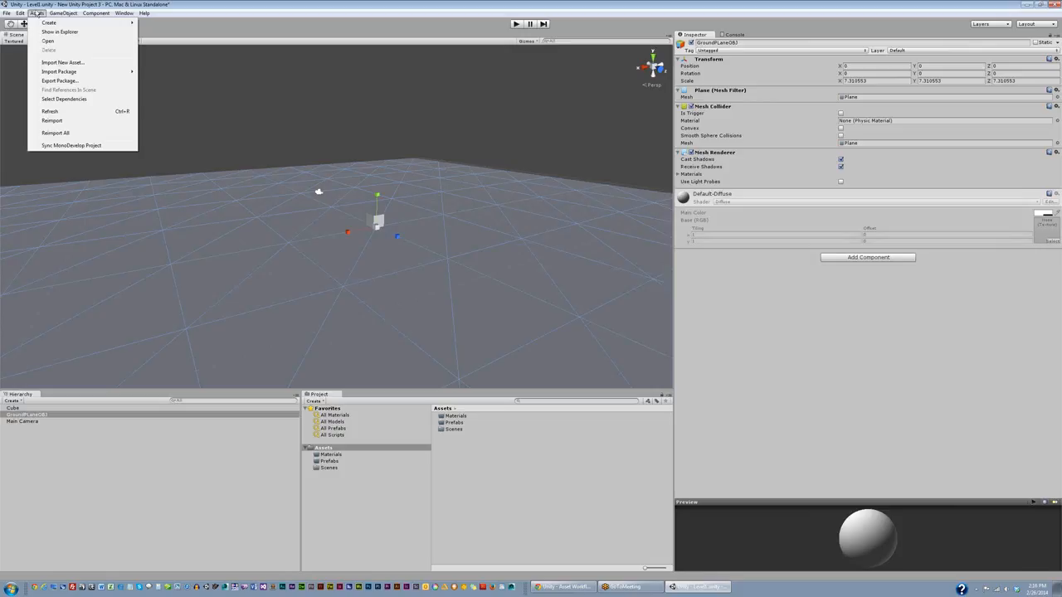
mouse_move(68, 72)
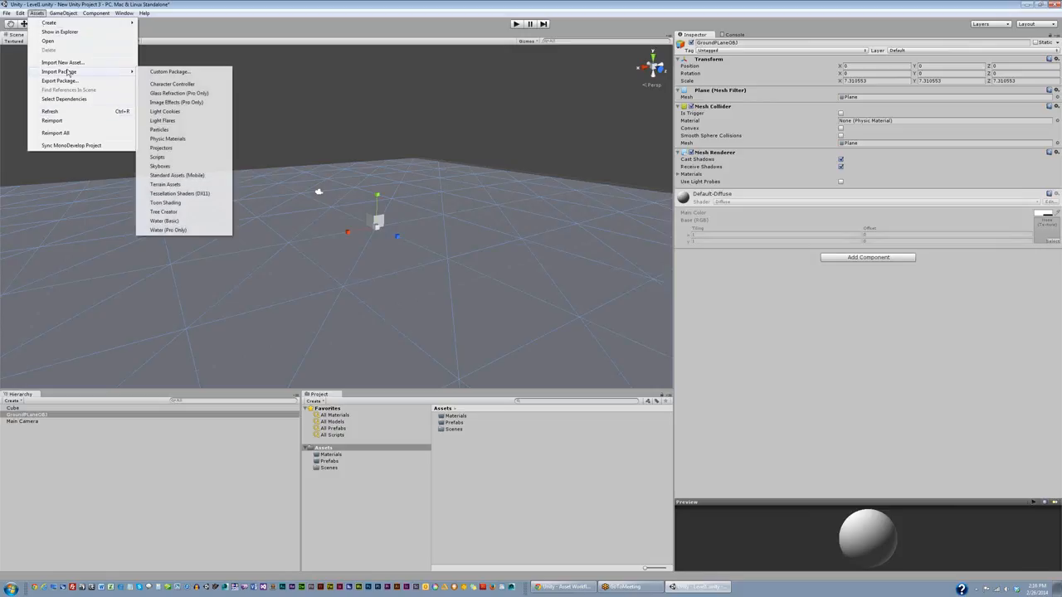
click(165, 85)
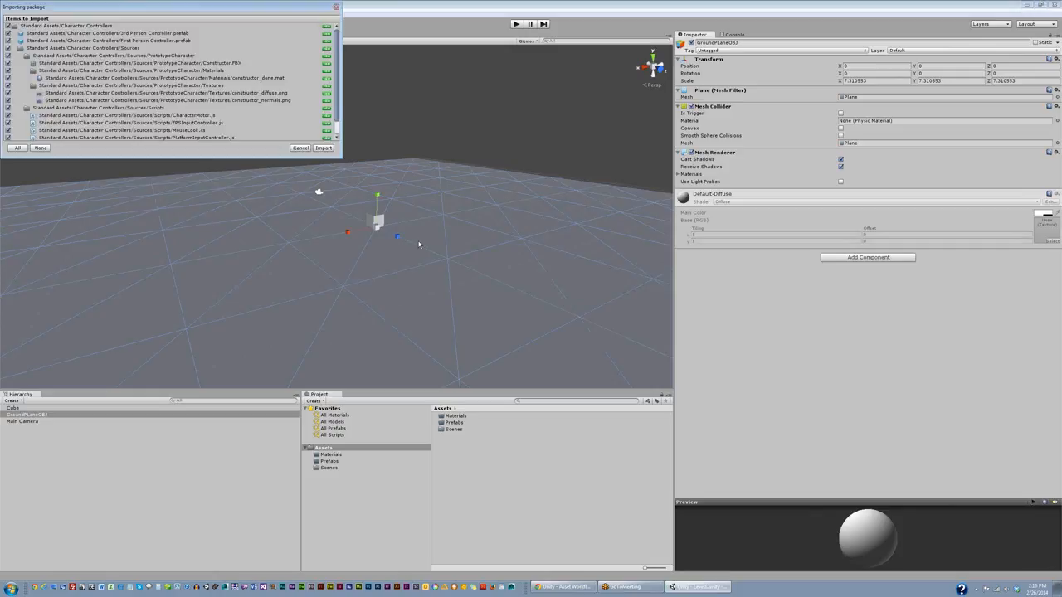
click(323, 148)
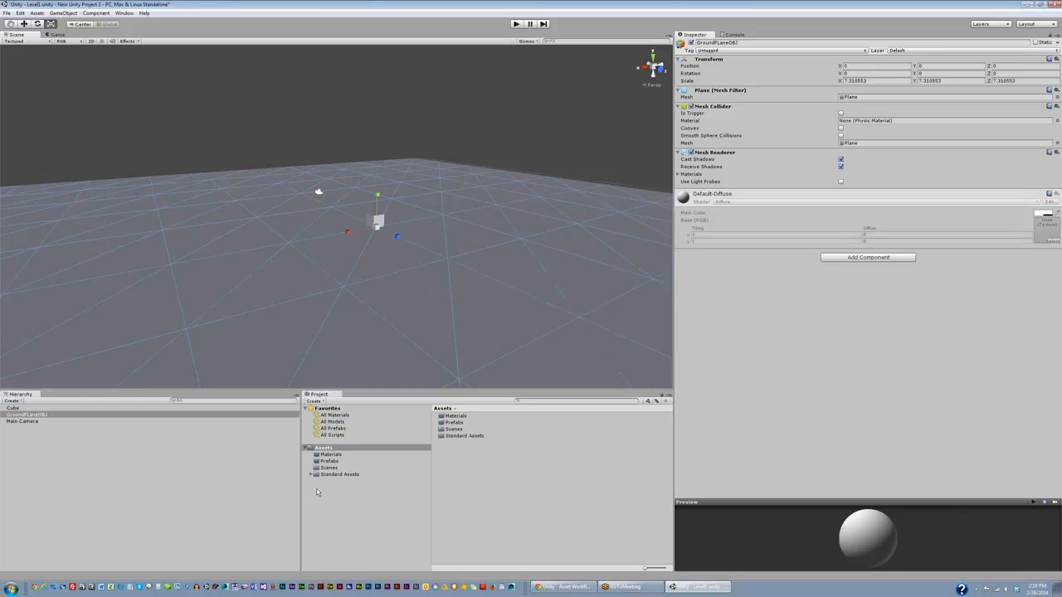
Step: Expand the Standard Assets folder, open its Character Controllers folder and expand that folder's tree
click(312, 475)
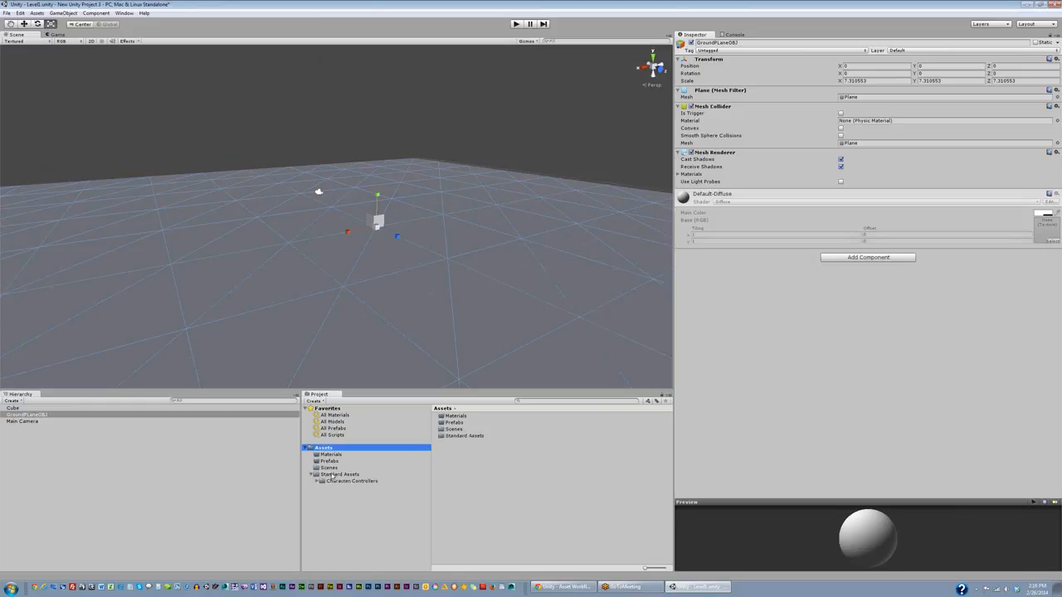
click(332, 475)
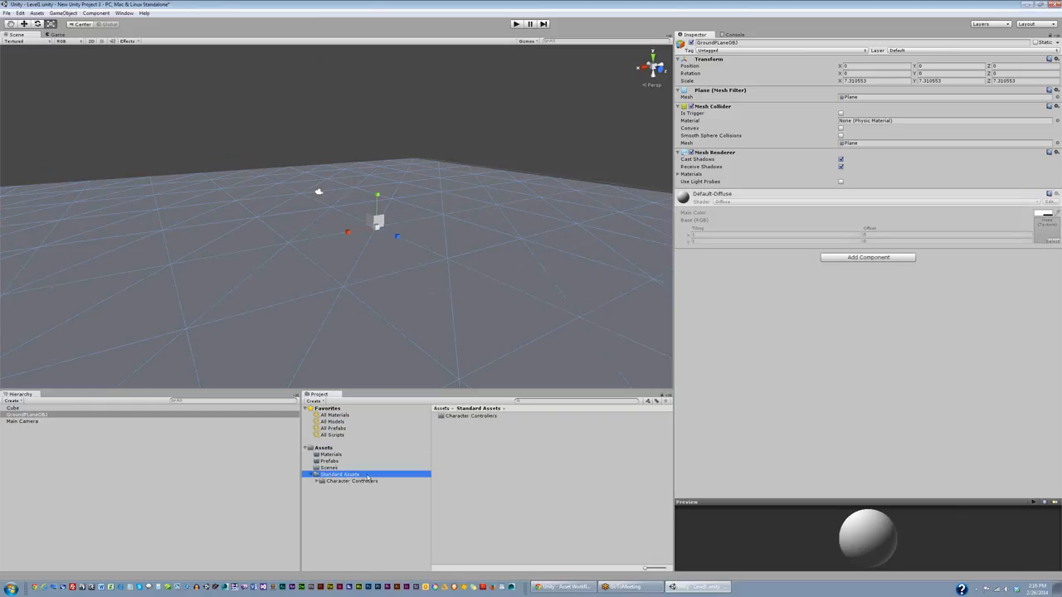
click(460, 419)
click(355, 482)
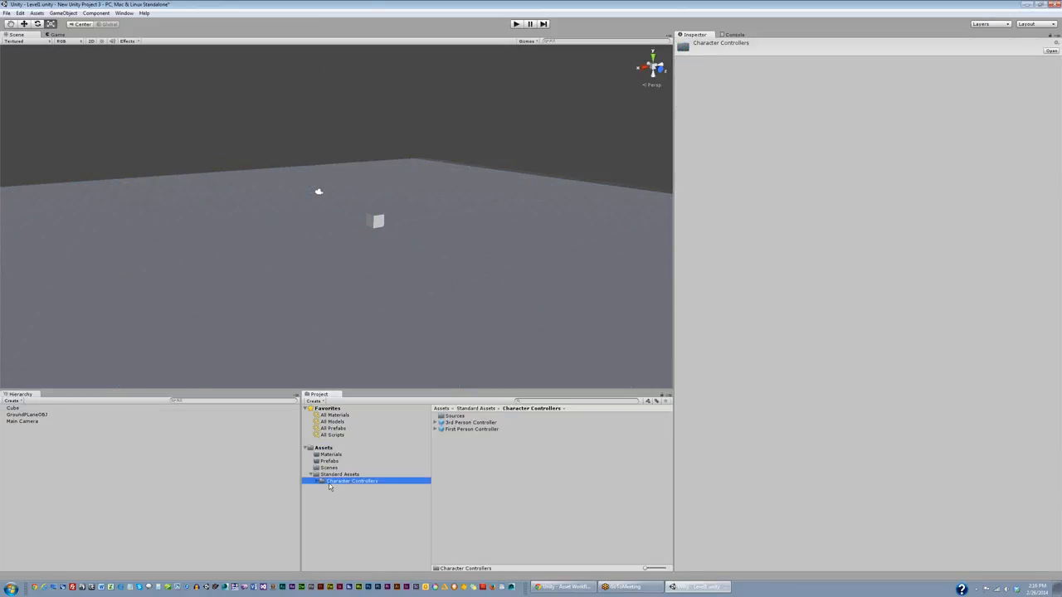
click(315, 482)
Step: Place the First Person Controller prefab on the ground plane at about X 6.39, Z 1.00 and play-test the scene
click(498, 430)
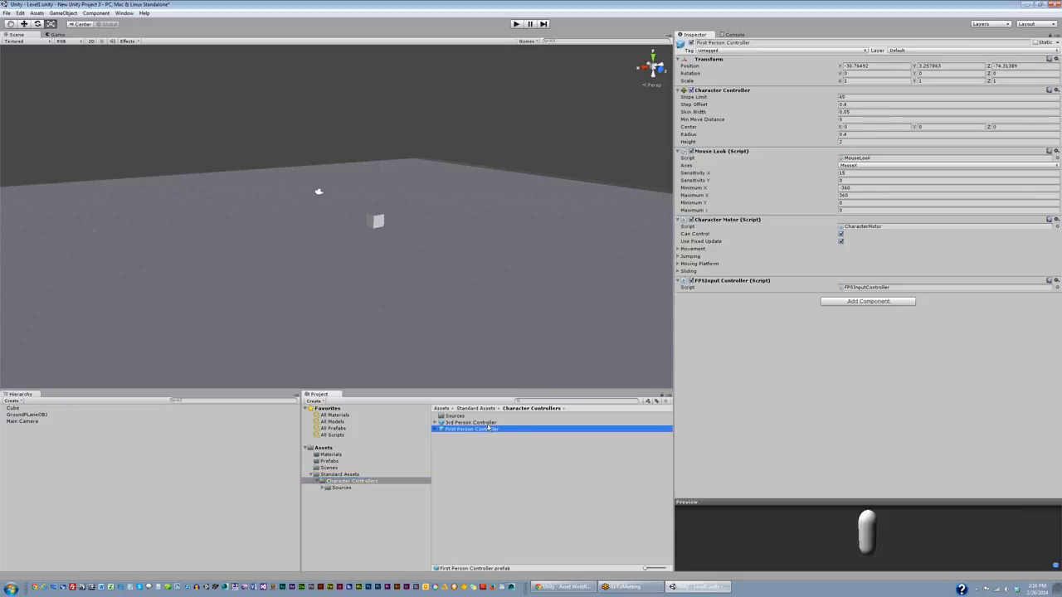
click(475, 423)
click(488, 430)
drag(489, 431, 307, 239)
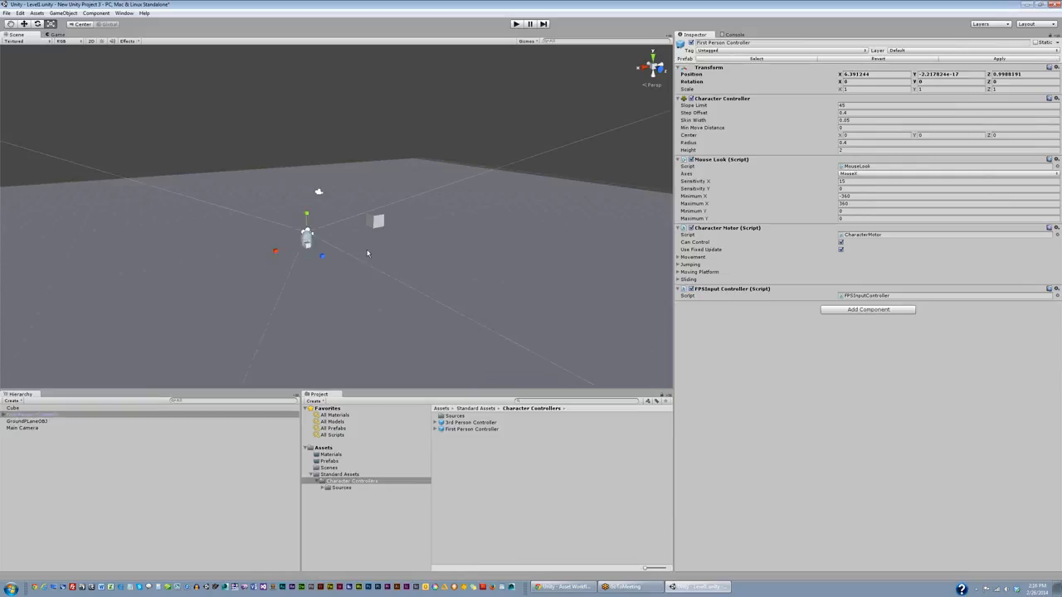
click(515, 25)
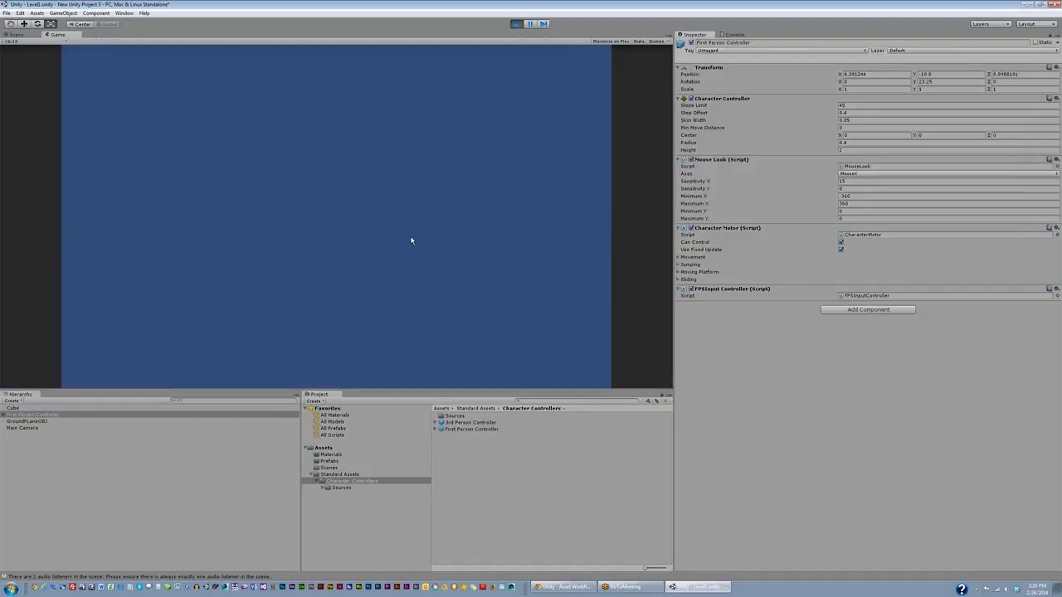
click(516, 24)
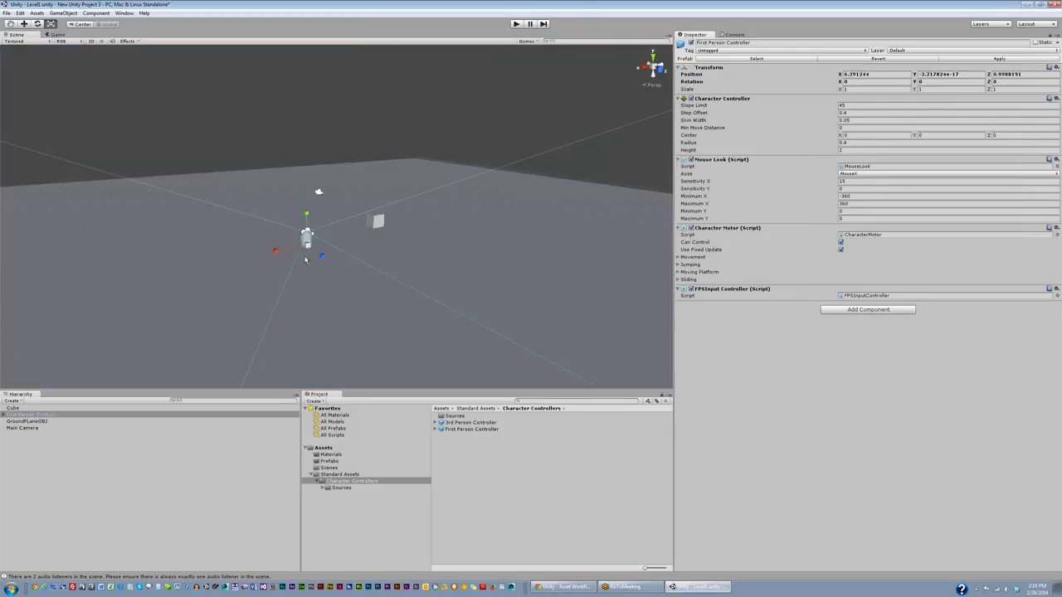
Step: Raise the First Person Controller above the ground plane to about Y 1.41 and play-test walking around the scene
key(w)
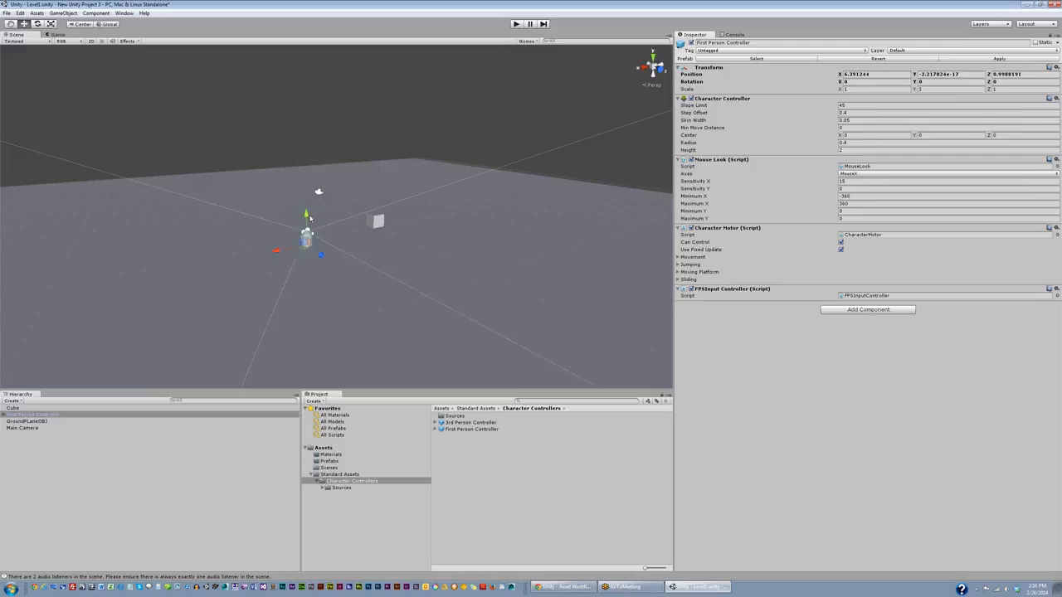
drag(306, 214, 311, 202)
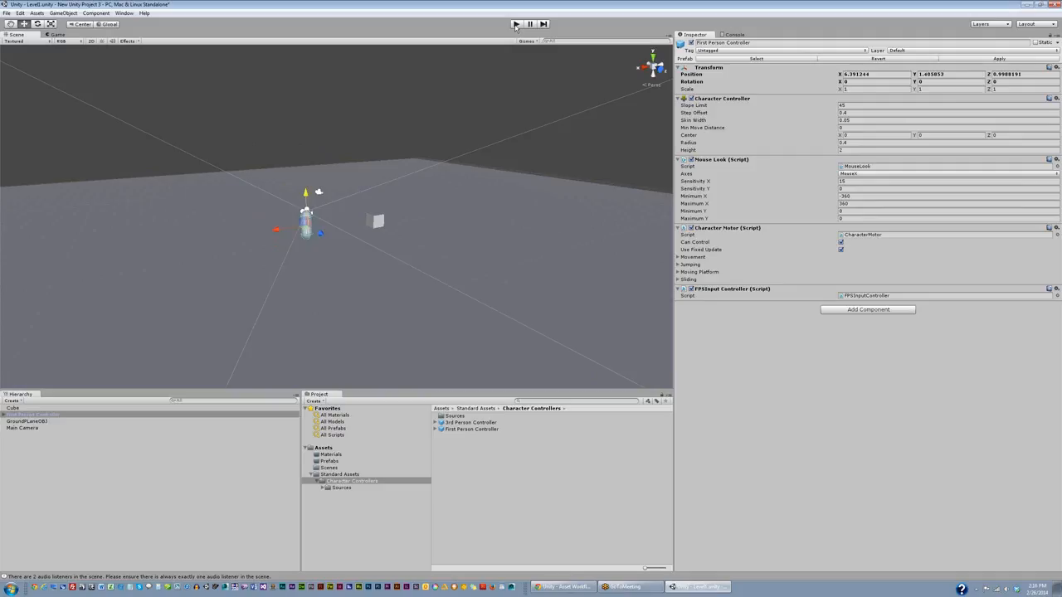
click(515, 24)
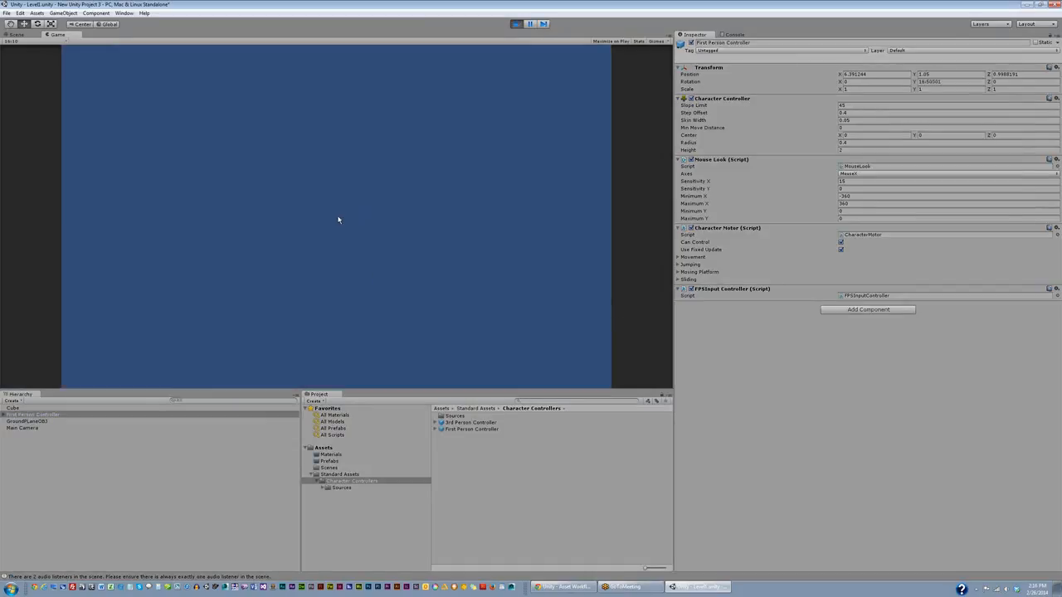
key(w)
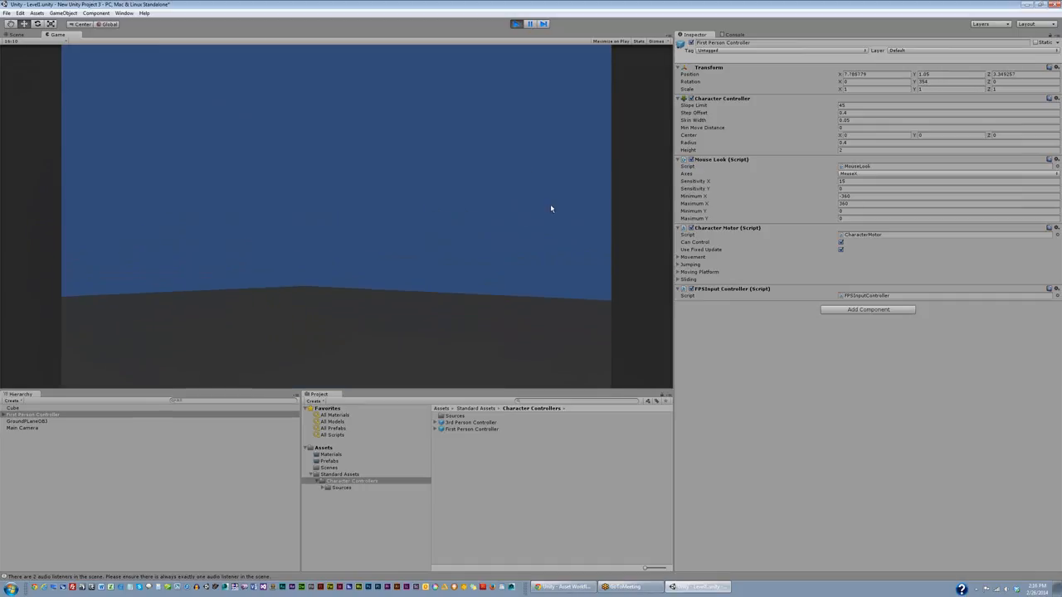
key(w)
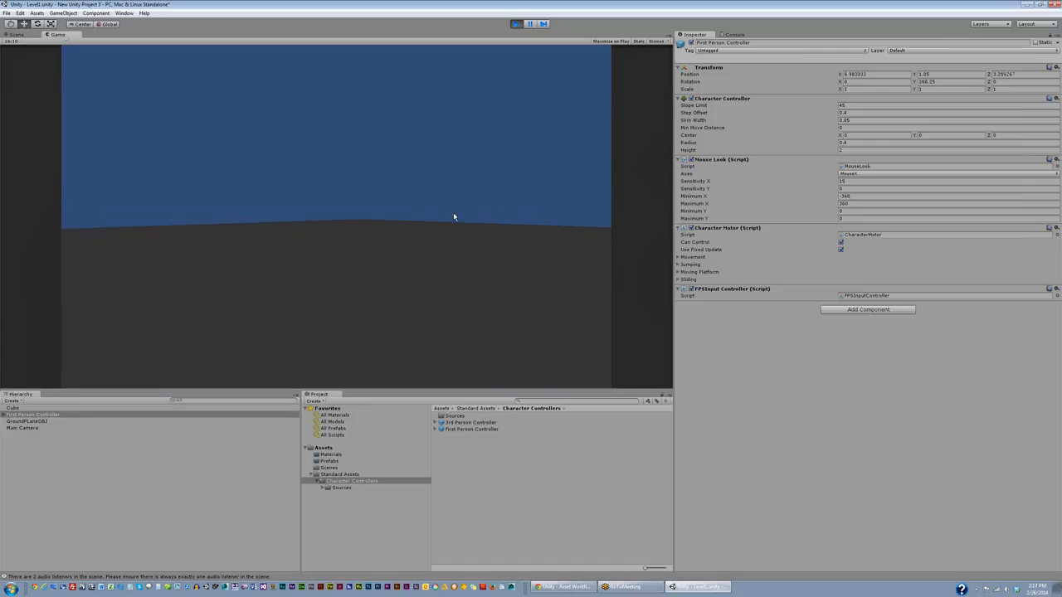
key(w)
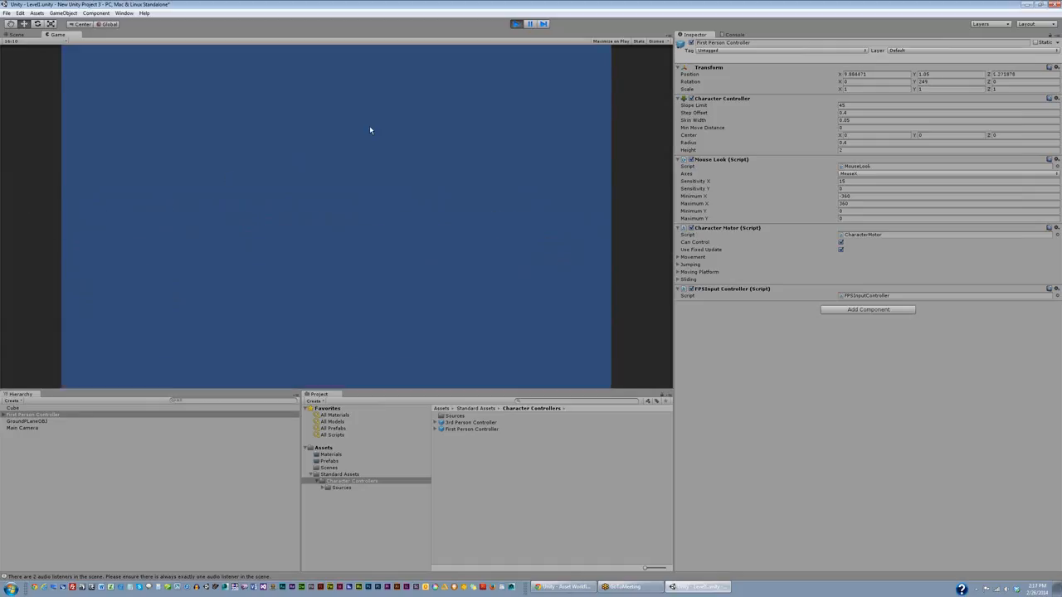
click(515, 23)
Step: Duplicate the cube three times and spread the copies around the First Person Controller, the first at about X 16.96
click(375, 221)
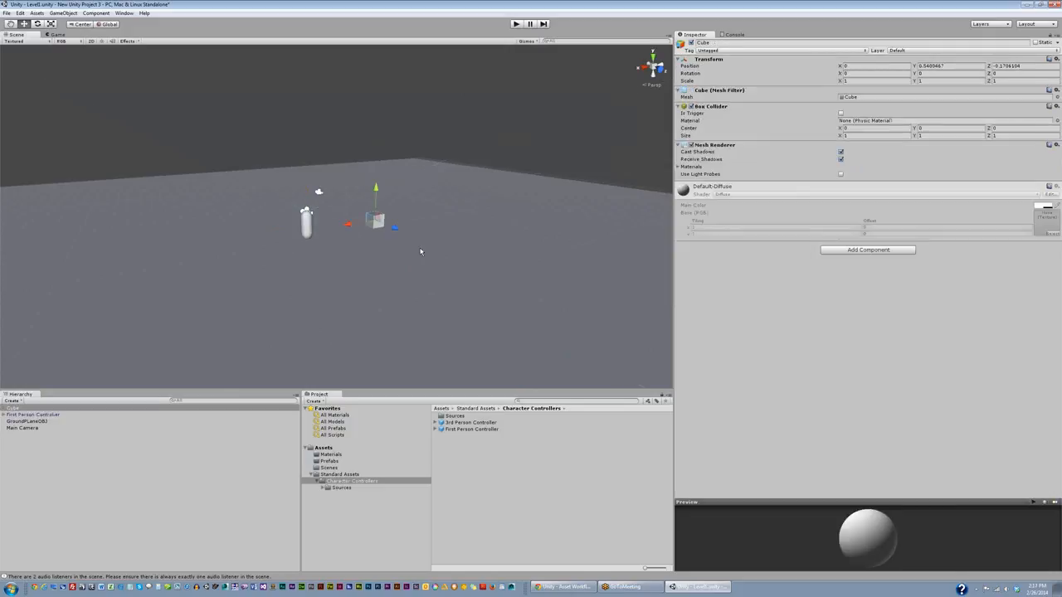
key(ctrl+d)
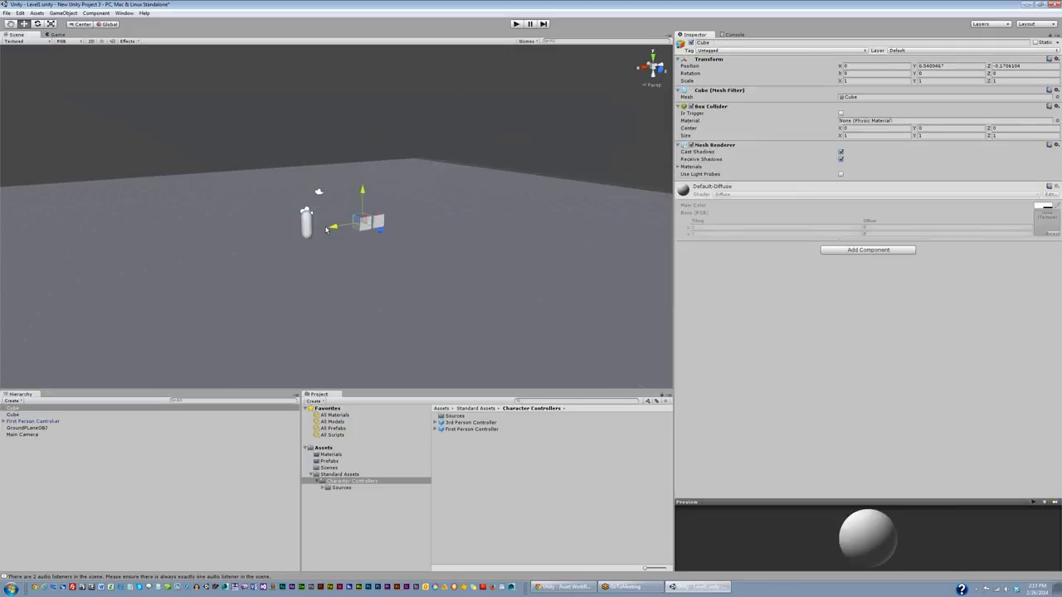
drag(348, 224, 184, 259)
key(ctrl+d)
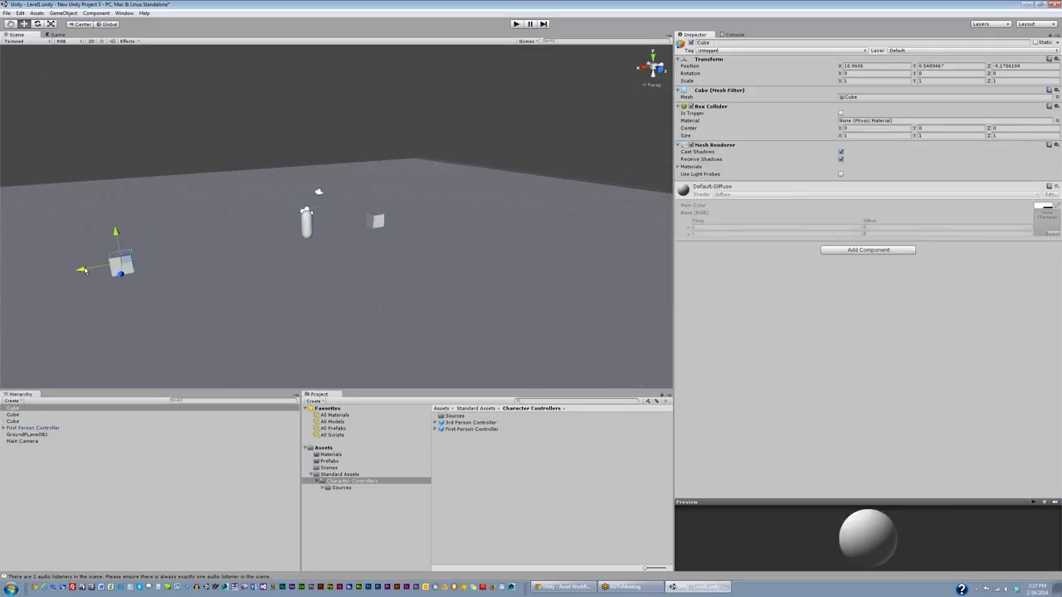
drag(86, 267, 319, 194)
key(ctrl+d)
Step: Duplicate all four cubes together, shift the copies along Z across the ground plane, and play-test the scene
shift+click(376, 220)
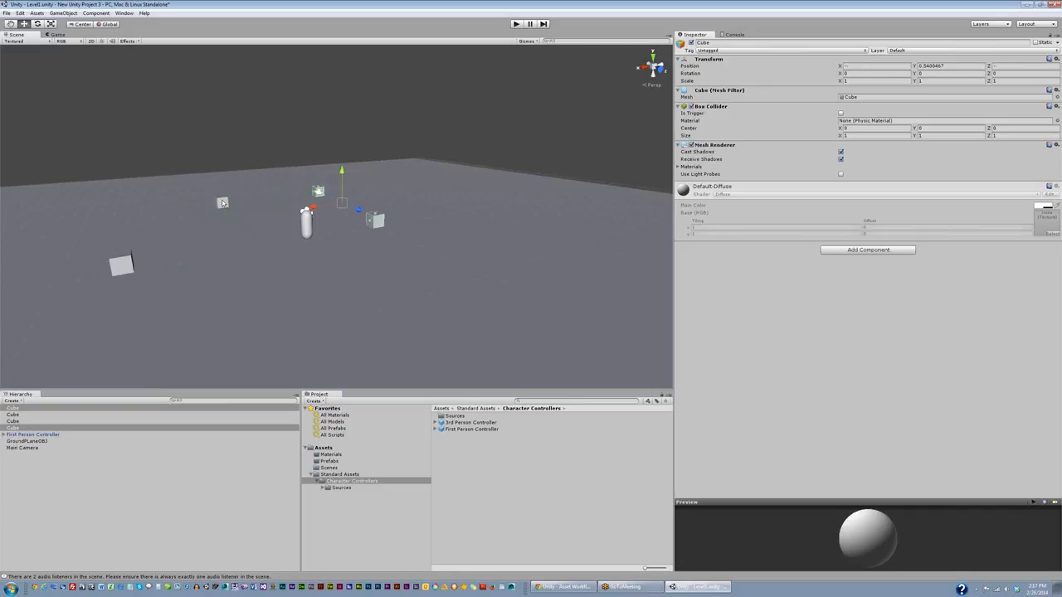
shift+click(223, 203)
shift+click(123, 264)
key(ctrl+d)
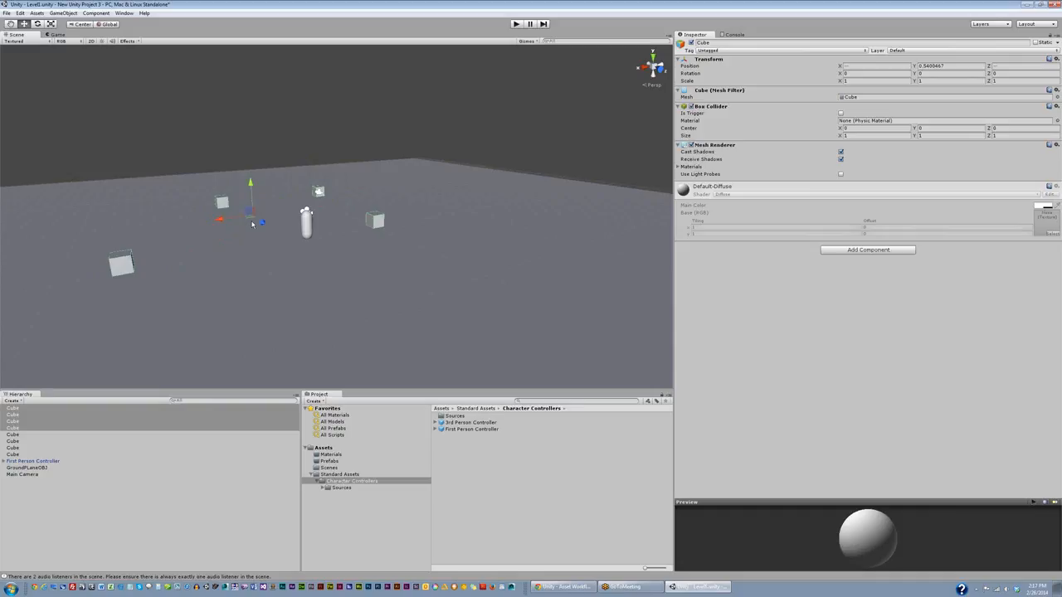
drag(253, 224, 322, 280)
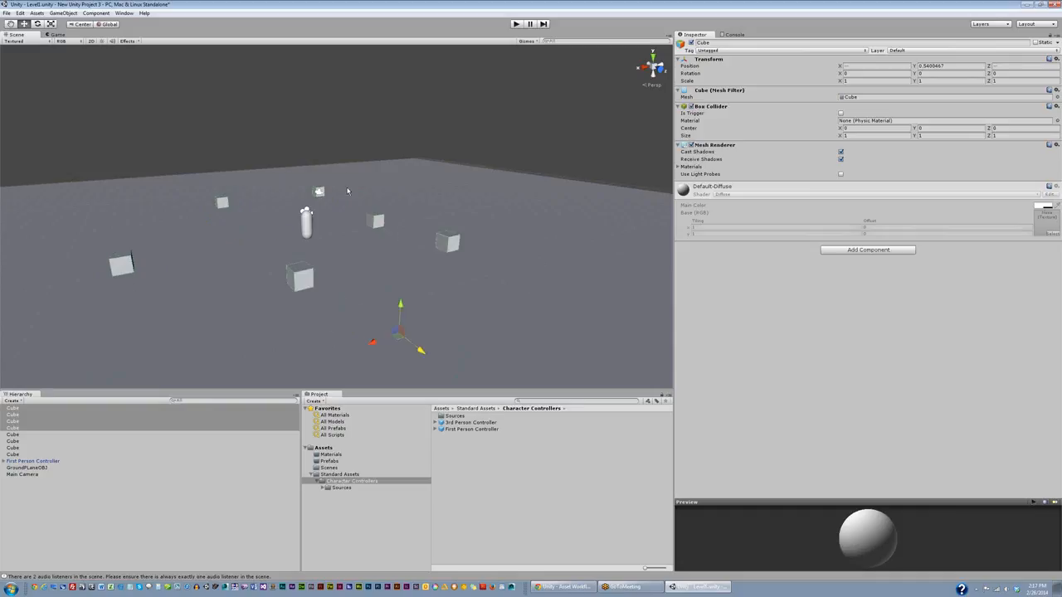
click(516, 24)
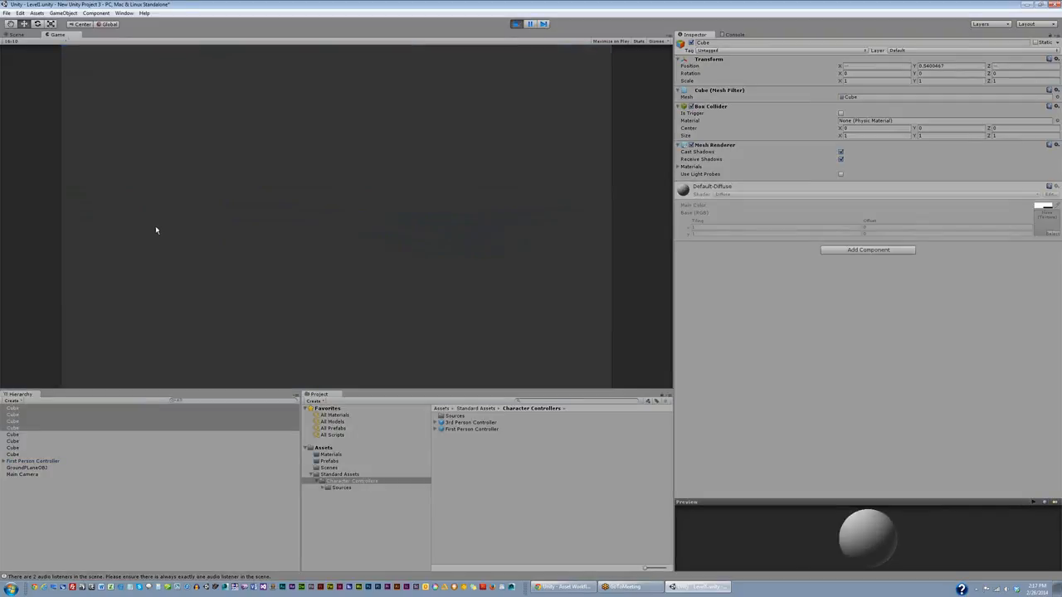
click(515, 24)
Step: Create a new material asset in the Character Controllers folder, keeping its default name
click(298, 279)
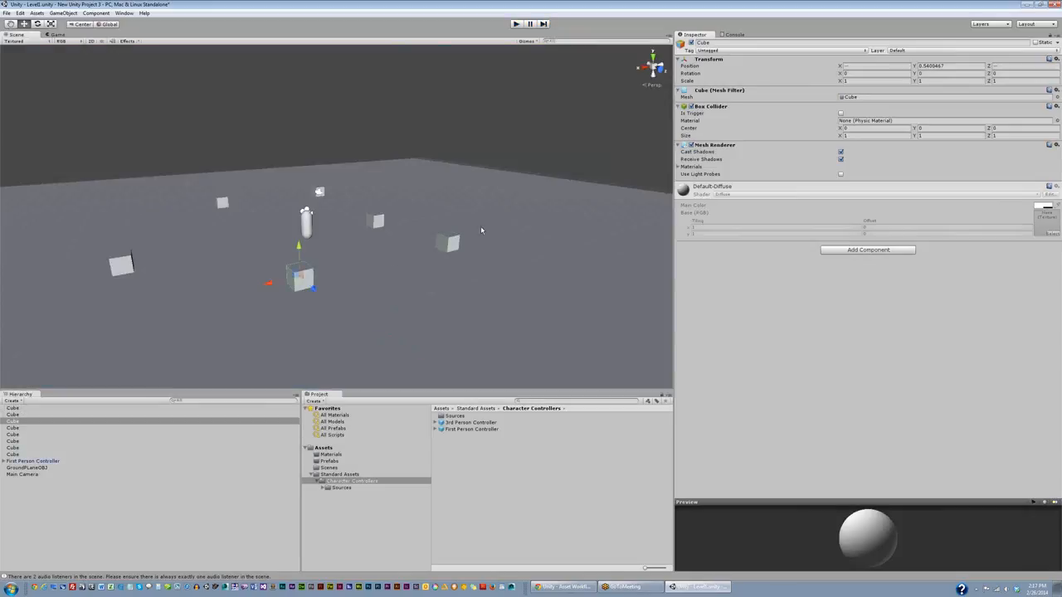
click(92, 13)
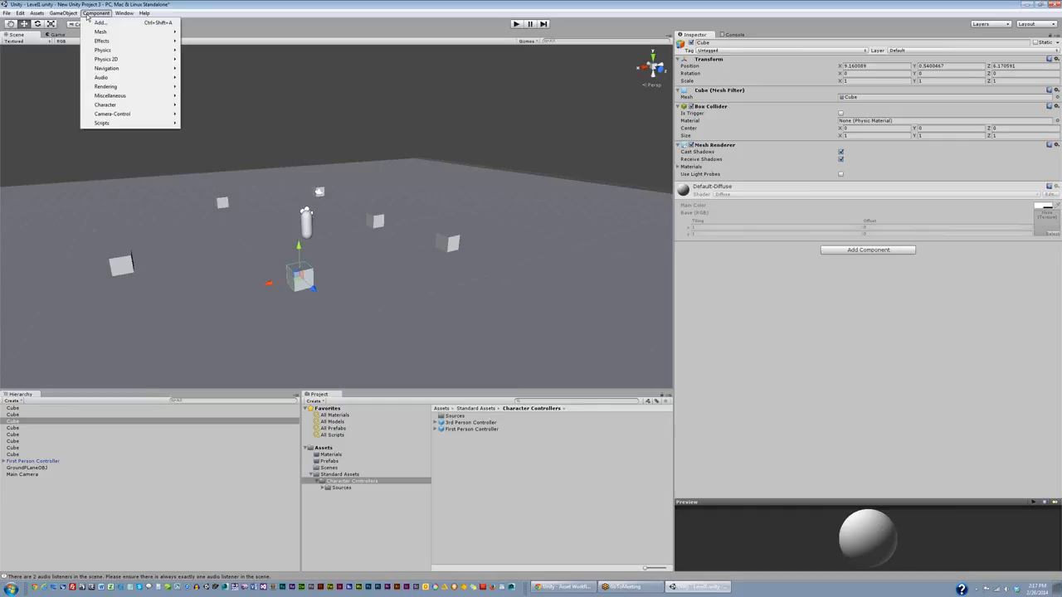
click(93, 14)
click(36, 14)
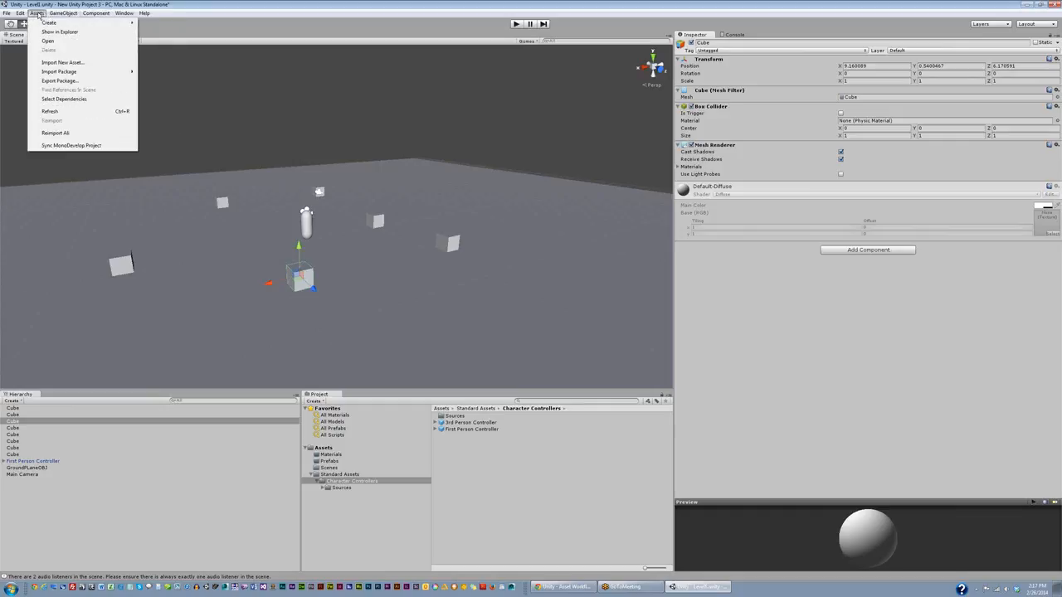
mouse_move(45, 23)
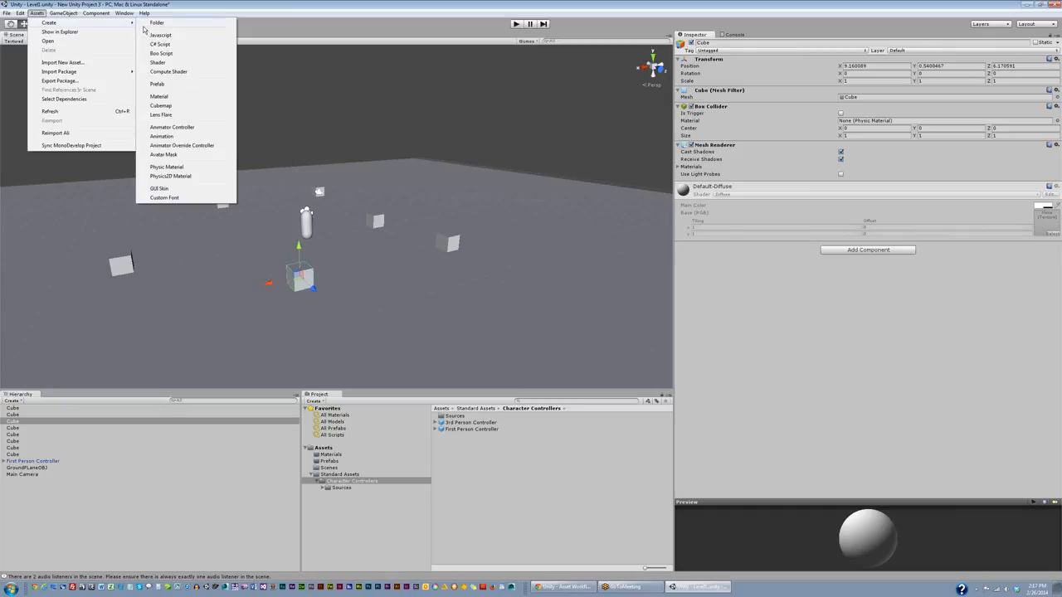
click(171, 96)
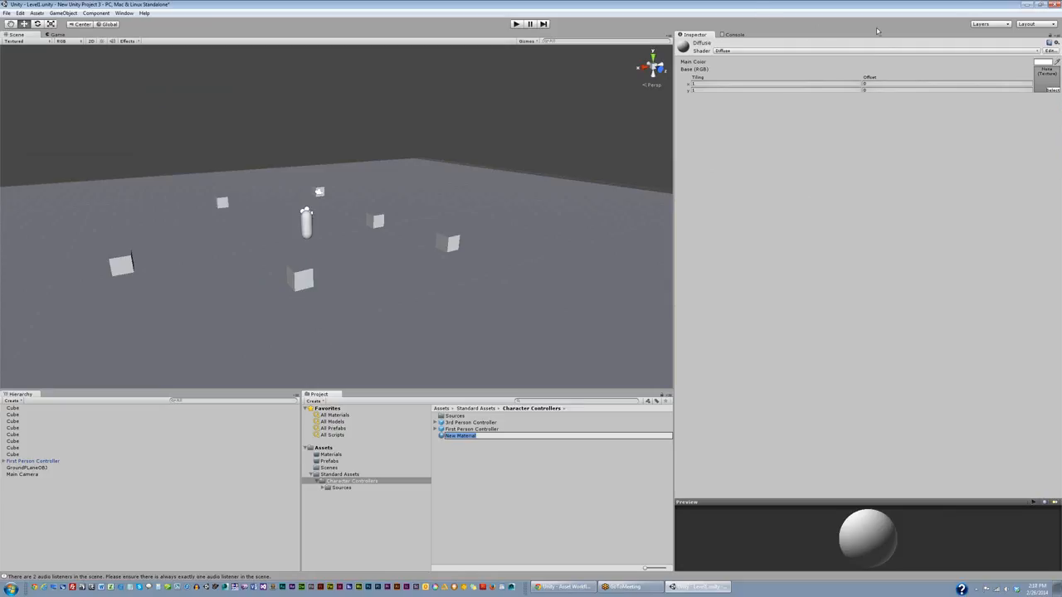
click(1021, 4)
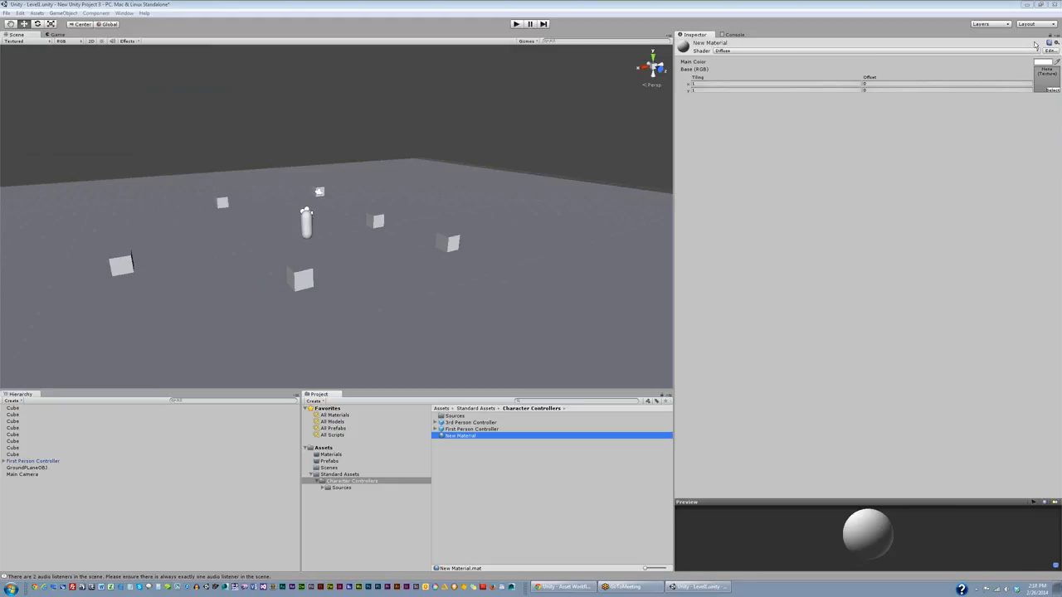
Step: Set the new material's main color to bright red
click(1043, 61)
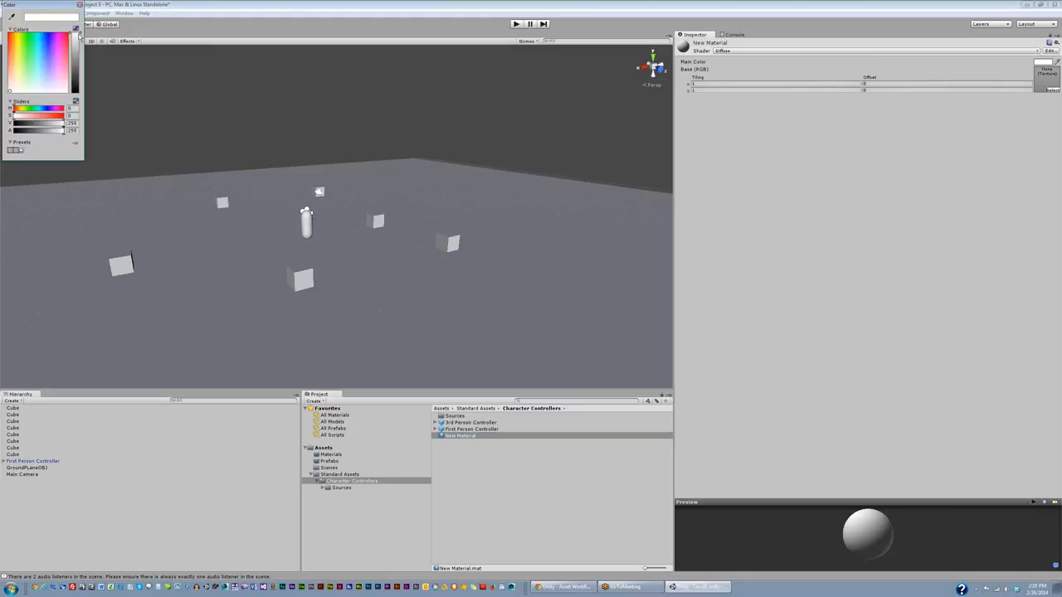
click(65, 35)
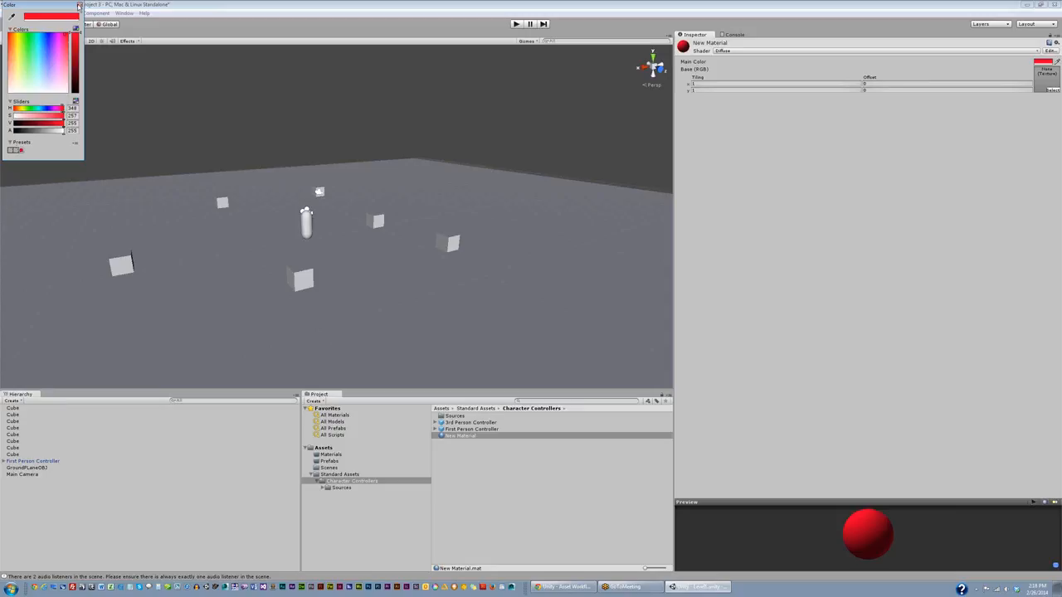
click(80, 5)
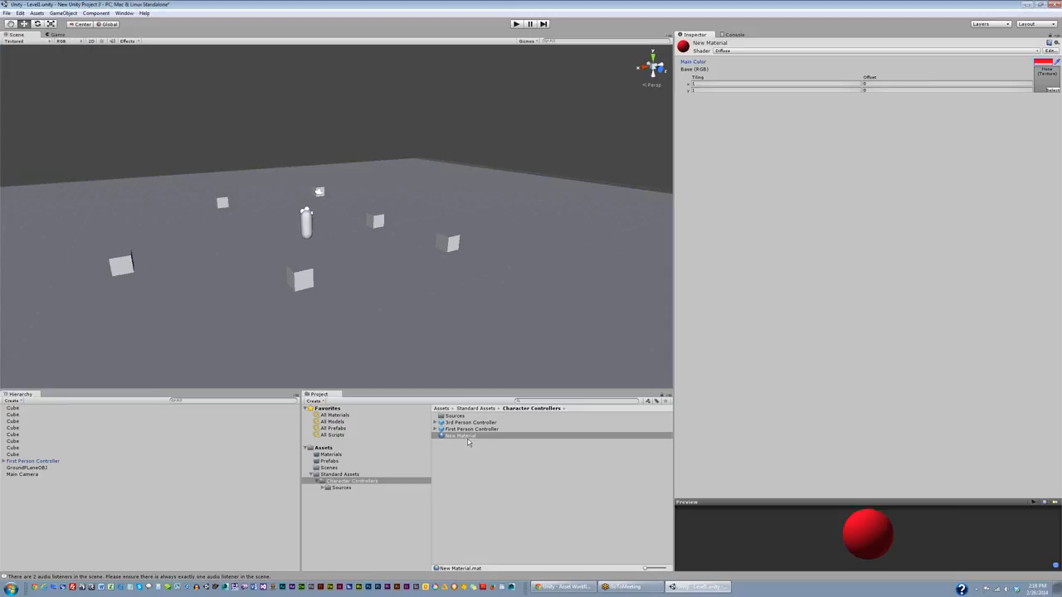
Step: Move the red material into the Materials folder, open that folder and select the material
drag(468, 439, 373, 454)
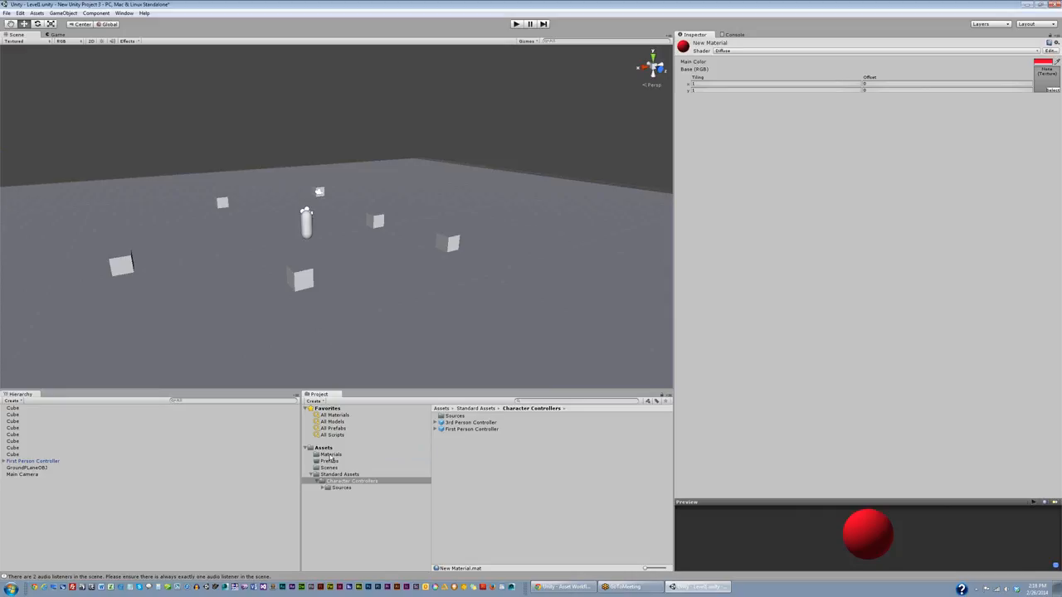
click(331, 456)
click(467, 417)
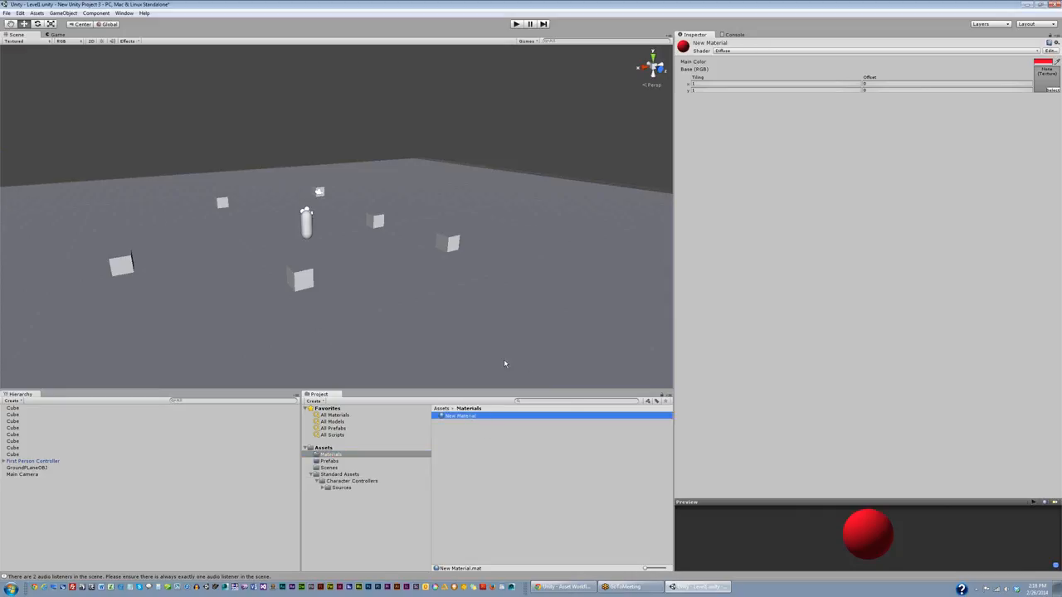
Step: Try to rename the red material in the Materials folder
click(722, 42)
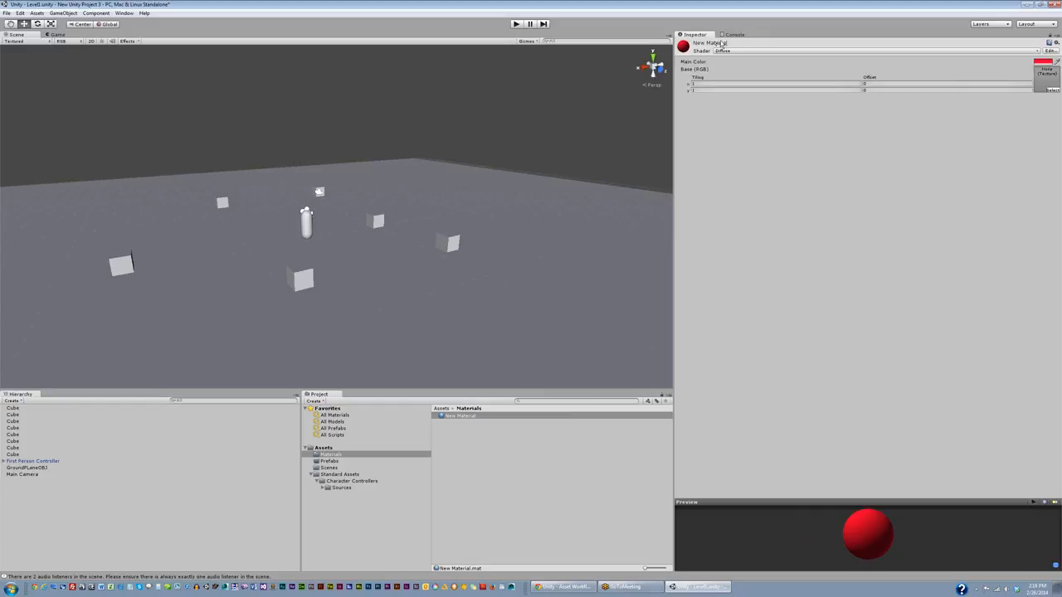
click(479, 414)
right_click(479, 419)
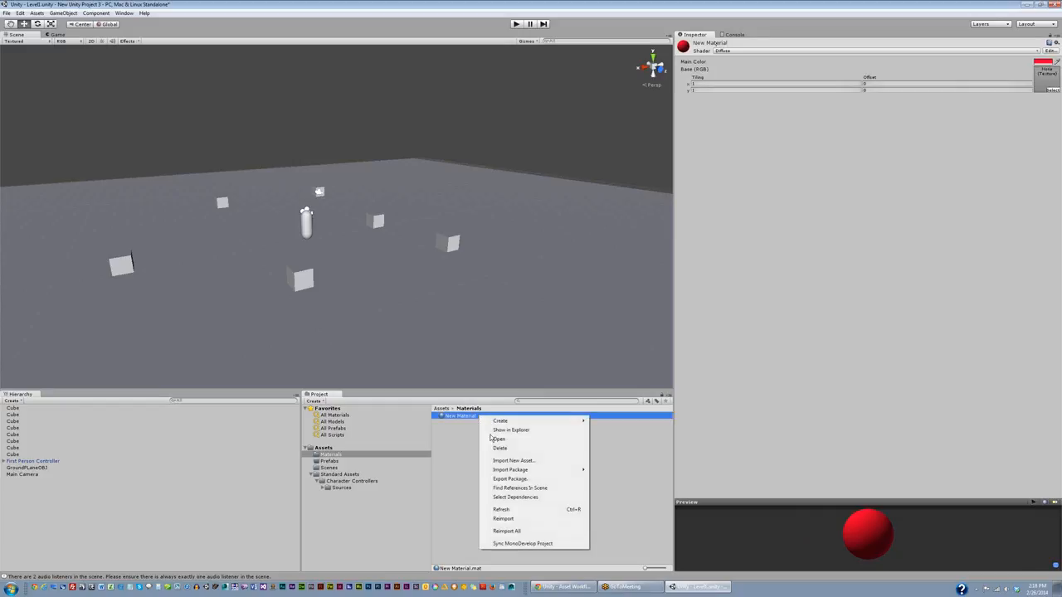
right_click(455, 419)
right_click(454, 419)
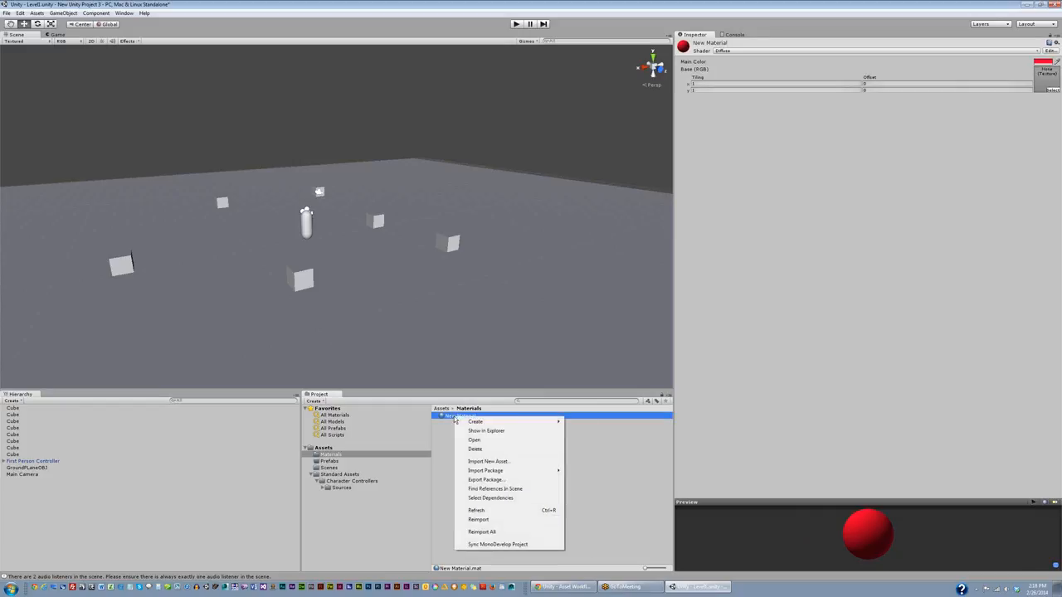
click(711, 47)
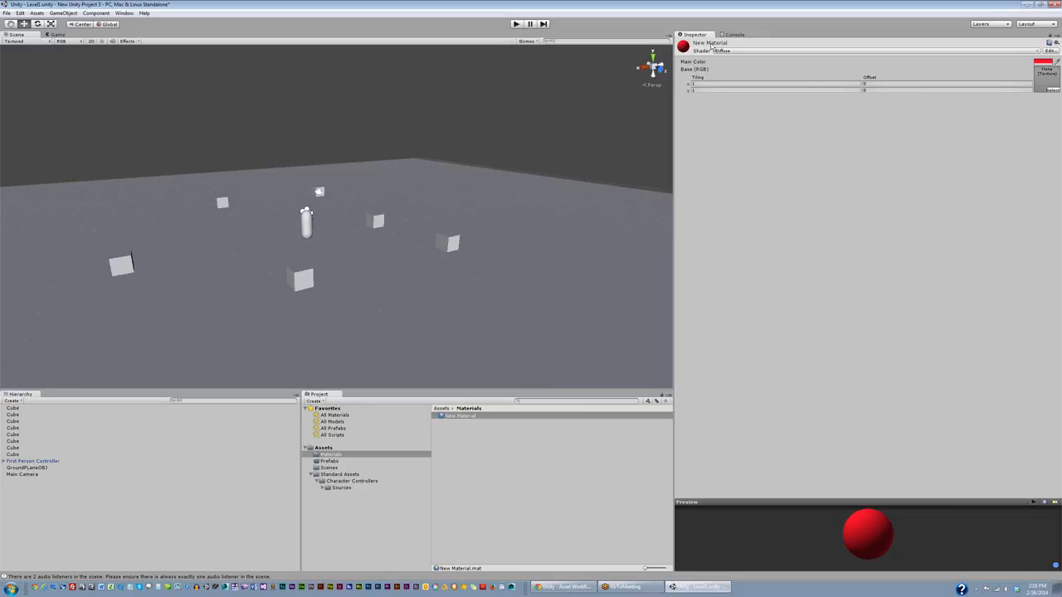
Step: Apply the red material to the ground plane in the scene
click(467, 416)
drag(467, 417, 386, 242)
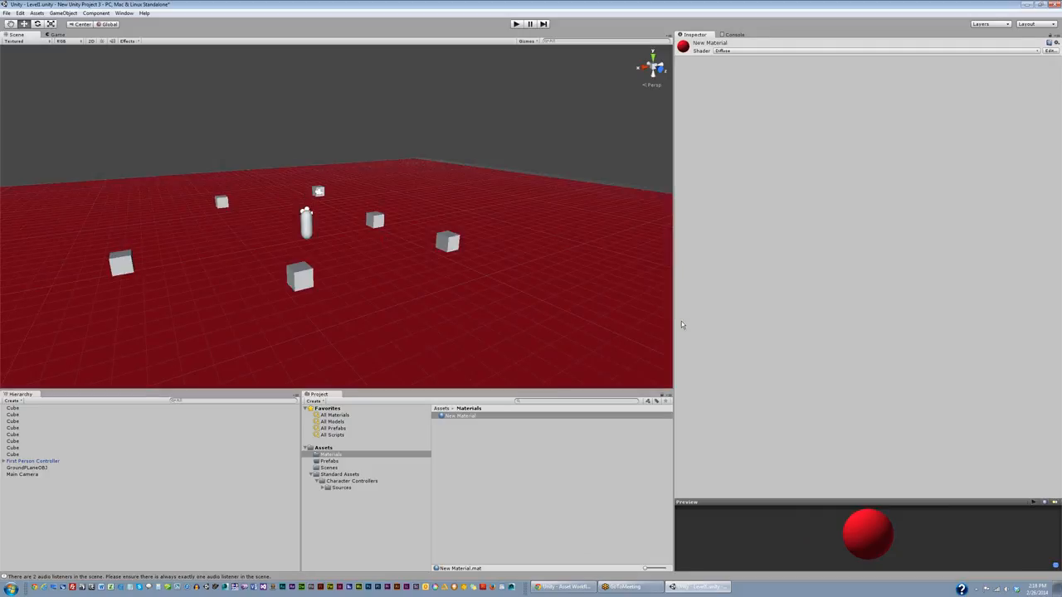
Step: Create a second material in the Materials folder and name it Blue Material
click(36, 13)
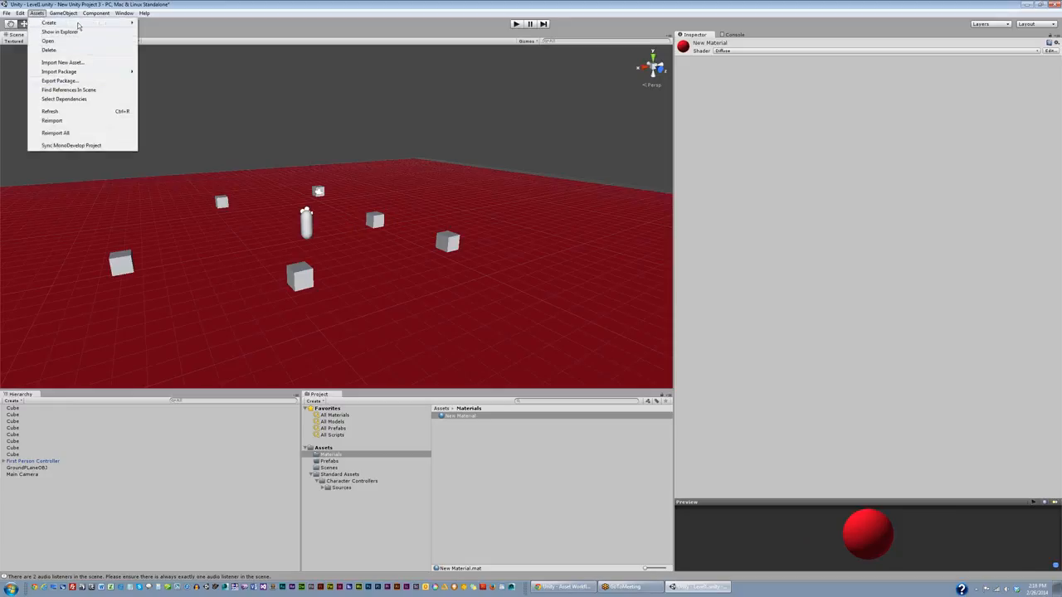
mouse_move(78, 24)
click(159, 96)
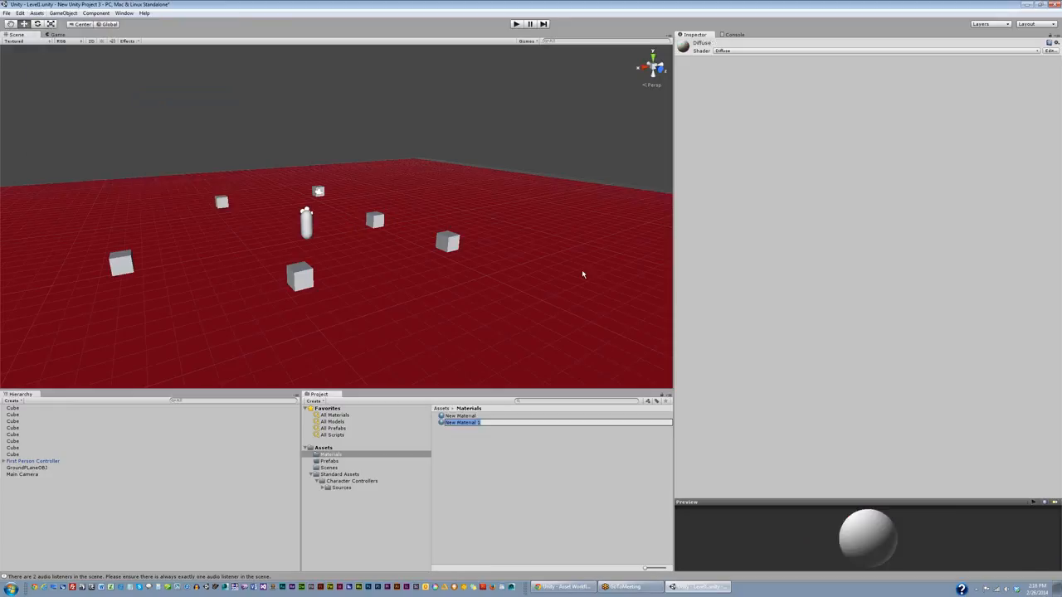
text(Blue Material)
key(Return)
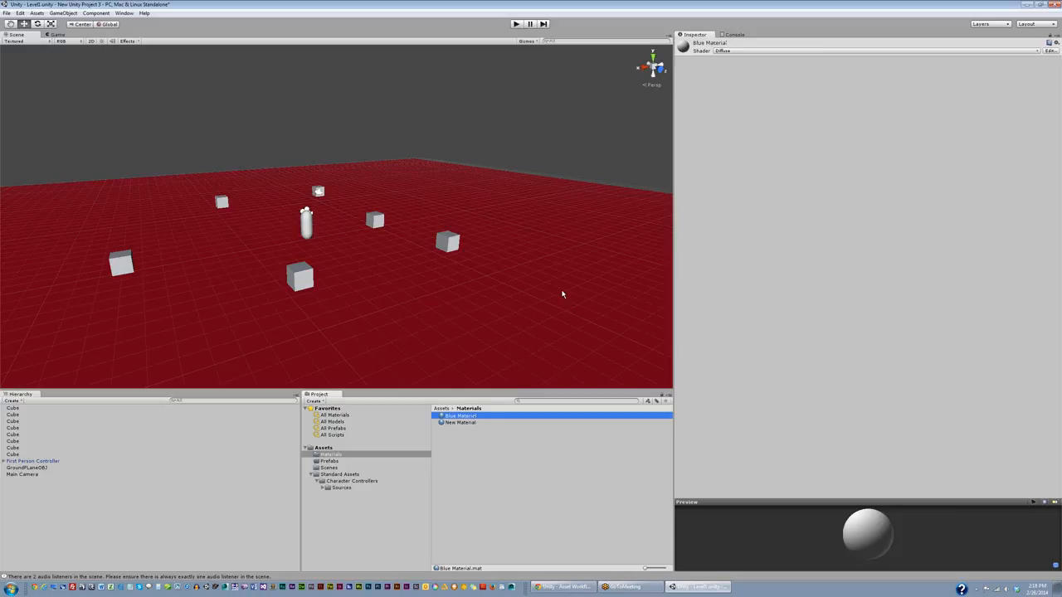
Step: Set the main color of Blue Material to a saturated blue
click(706, 53)
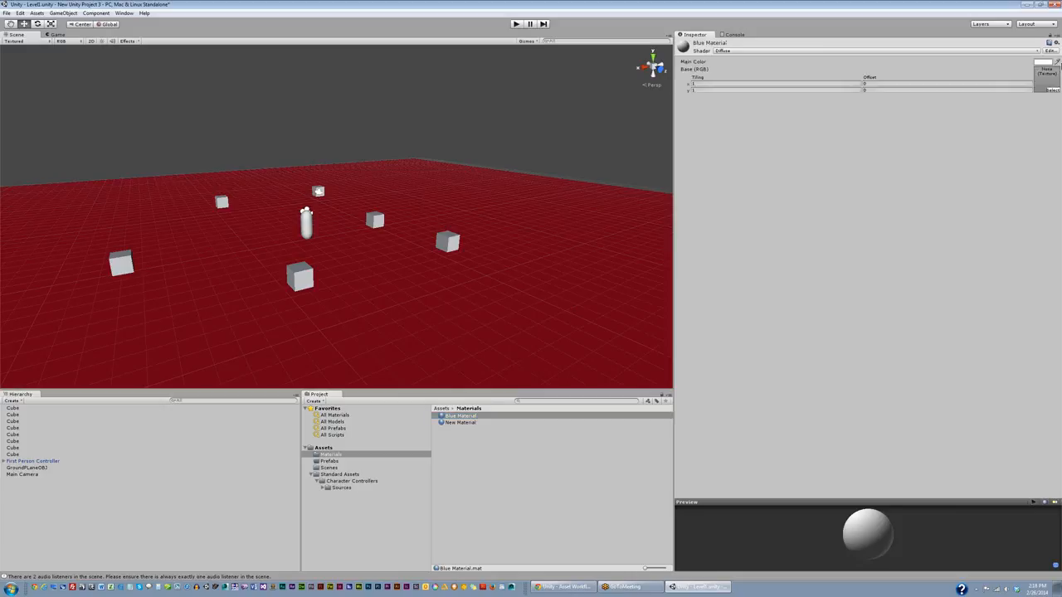
click(1046, 63)
click(51, 40)
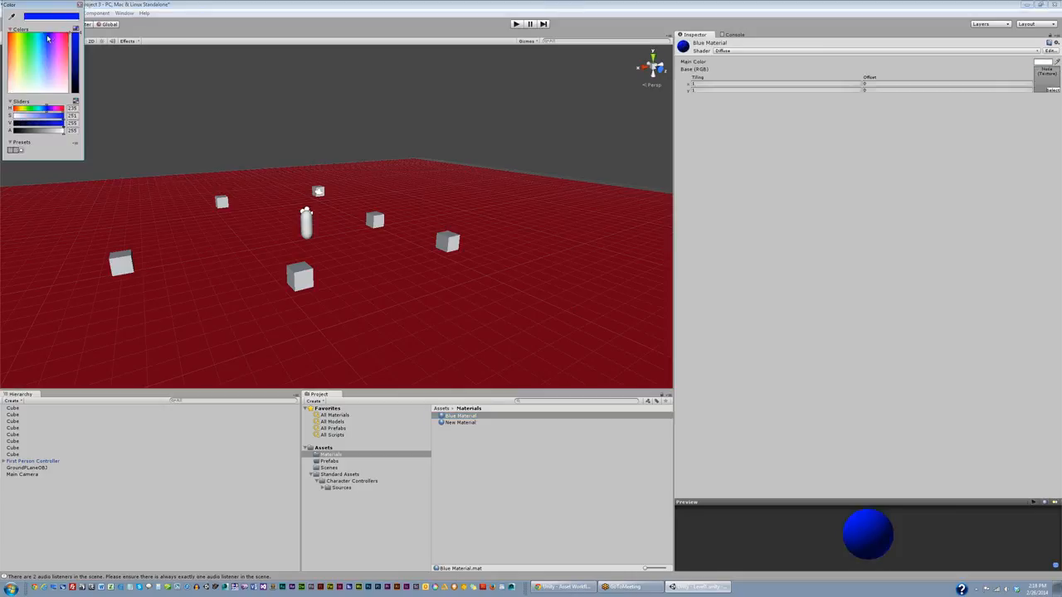
click(80, 6)
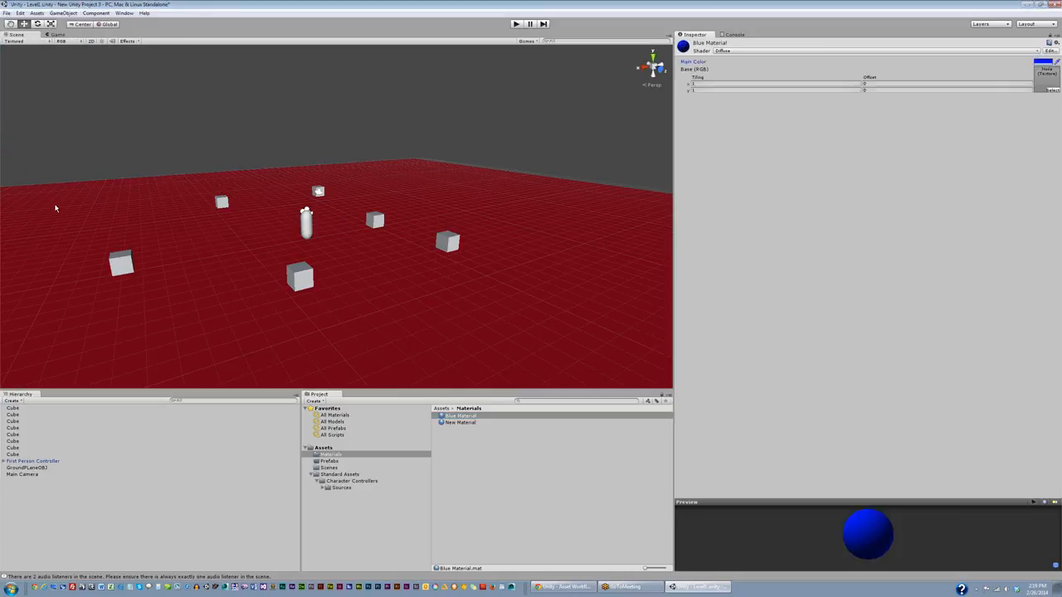
Step: Apply Blue Material to the six grey cubes surrounding the First Person Controller in the scene
click(463, 416)
drag(463, 416, 302, 284)
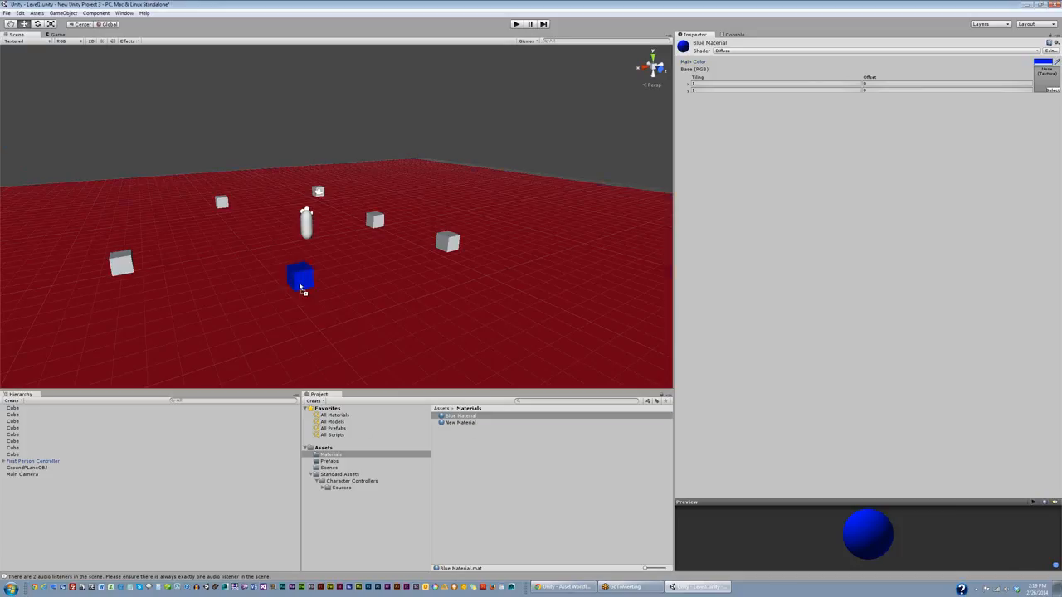
drag(477, 417, 448, 243)
drag(466, 420, 377, 219)
drag(465, 417, 131, 263)
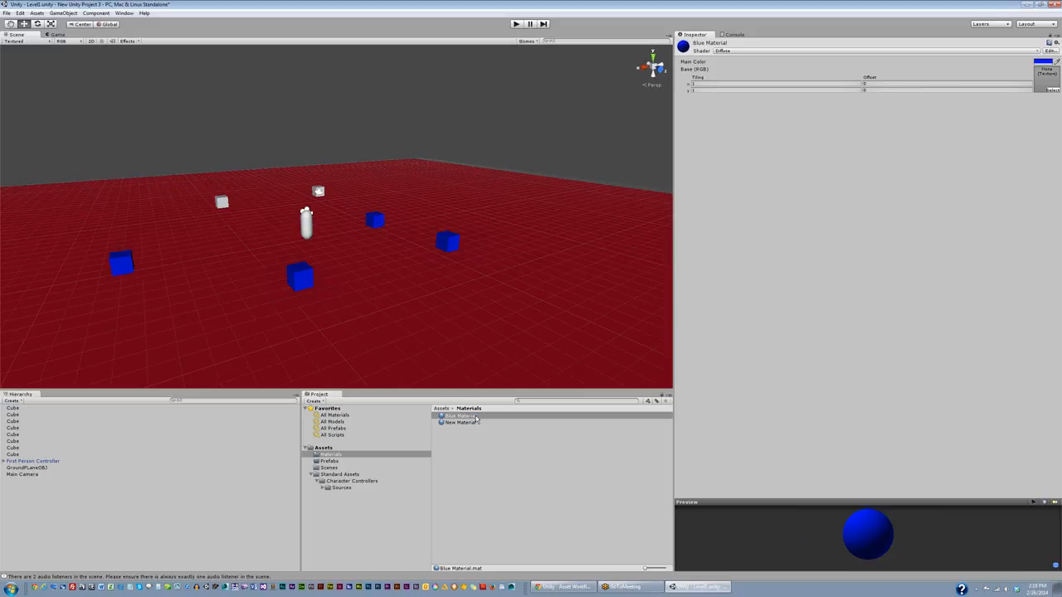
drag(480, 419, 232, 208)
drag(472, 419, 319, 190)
Step: Run the game and walk and jump the First Person Controller around the cubes to examine the coloured materials
click(515, 24)
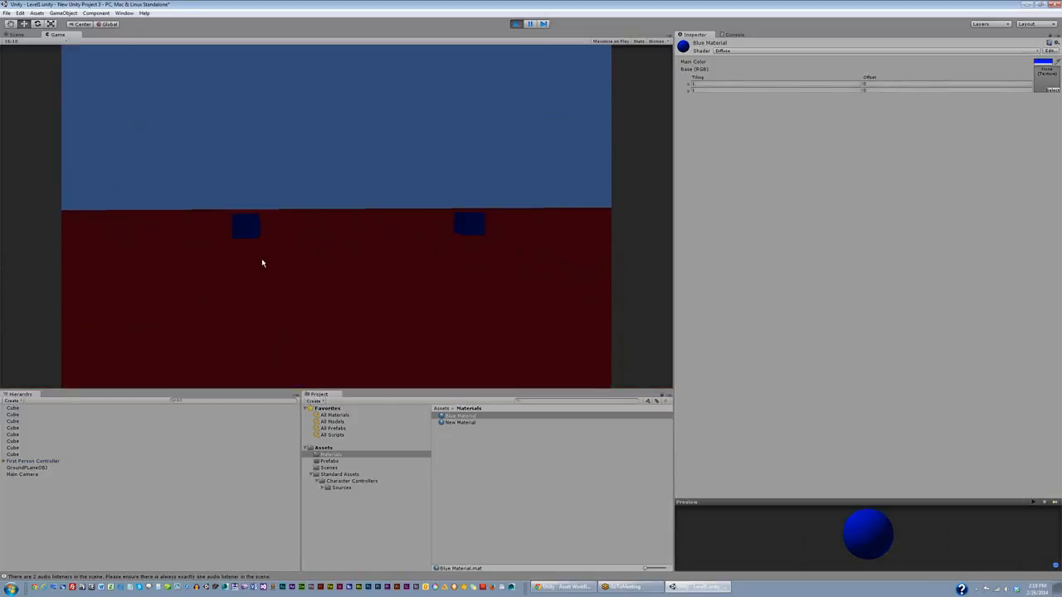
key(w)
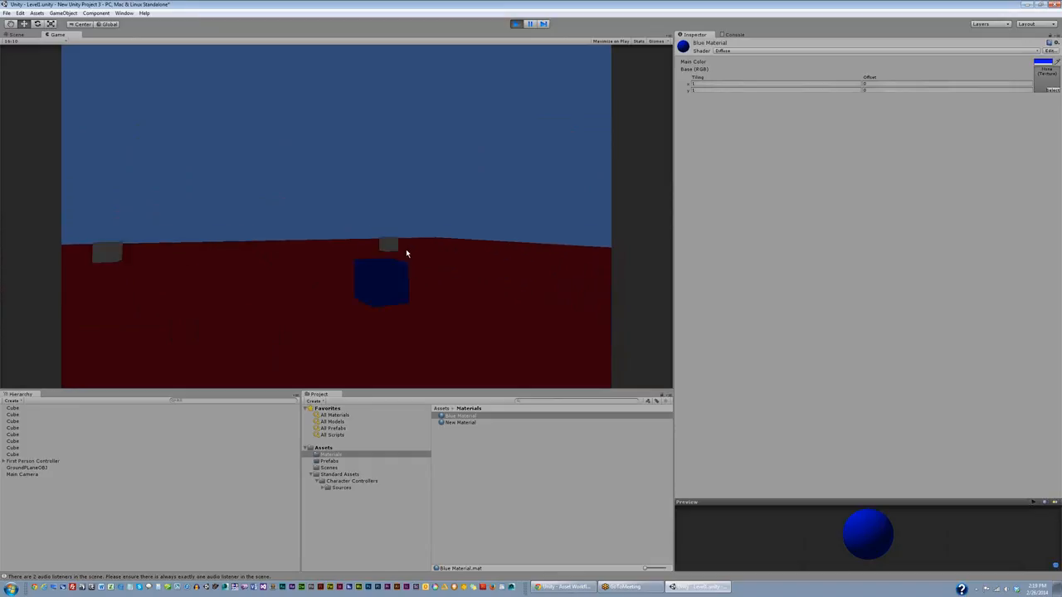
key(space)
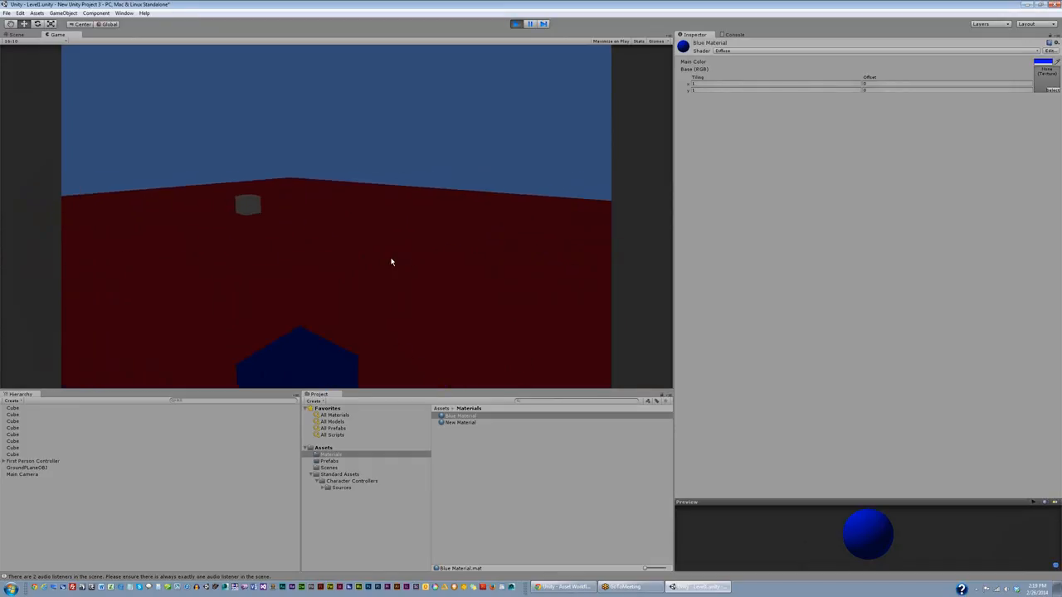
key(space)
key(w)
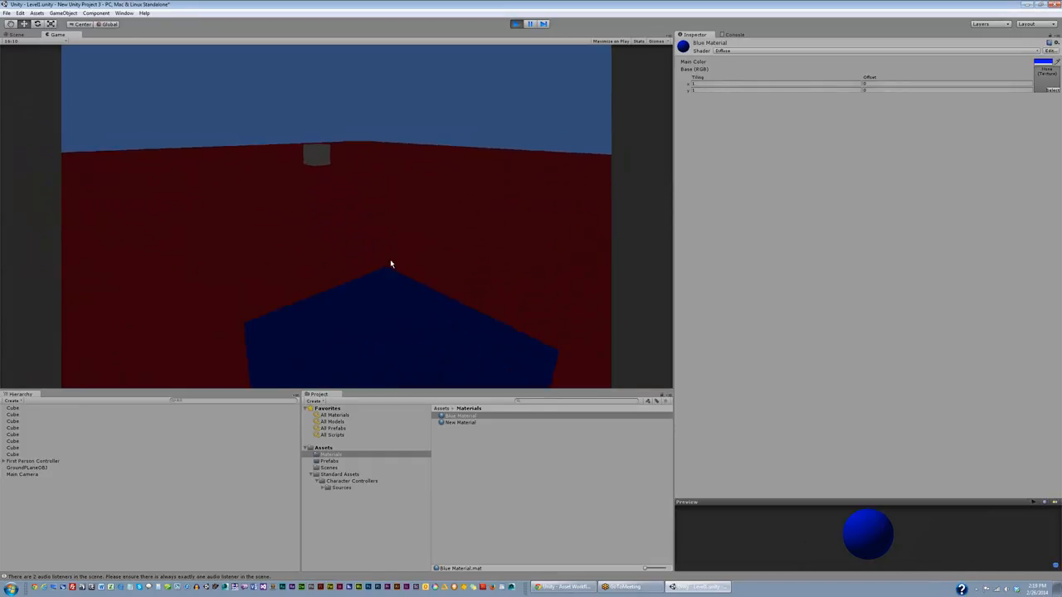
key(space)
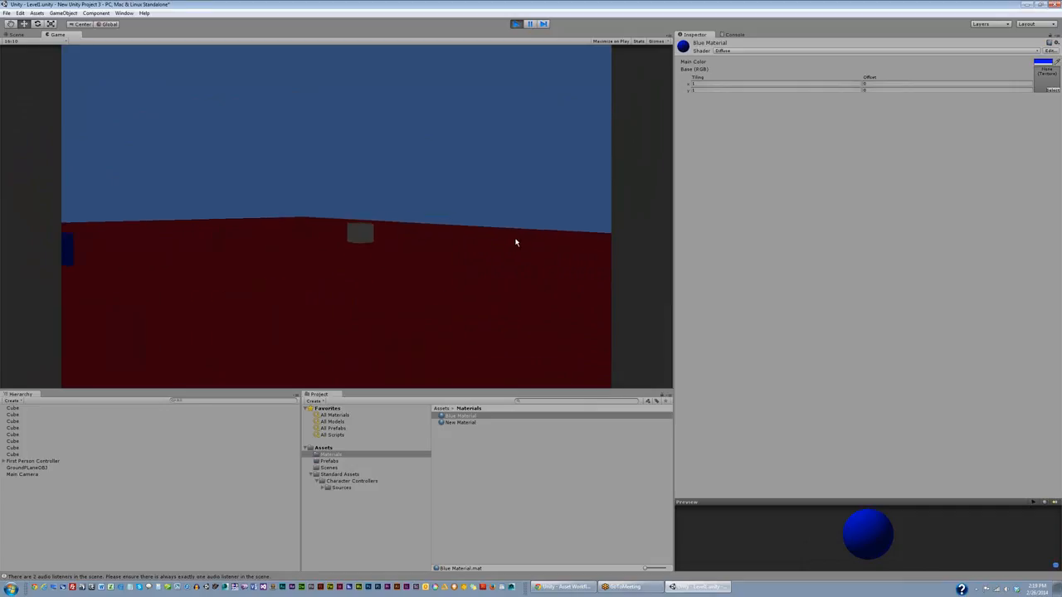
key(w)
key(w)
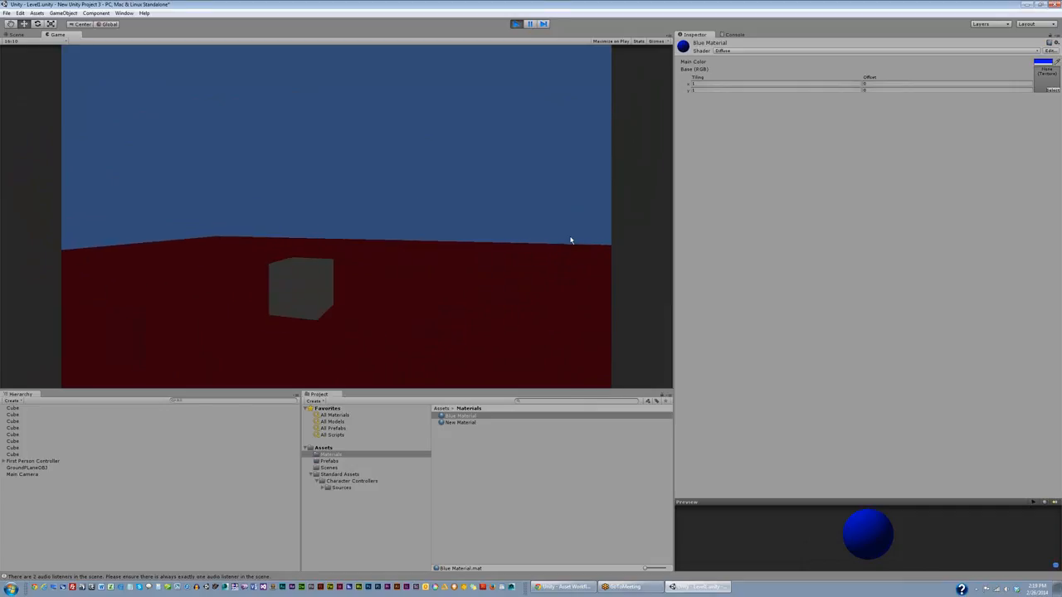
key(w)
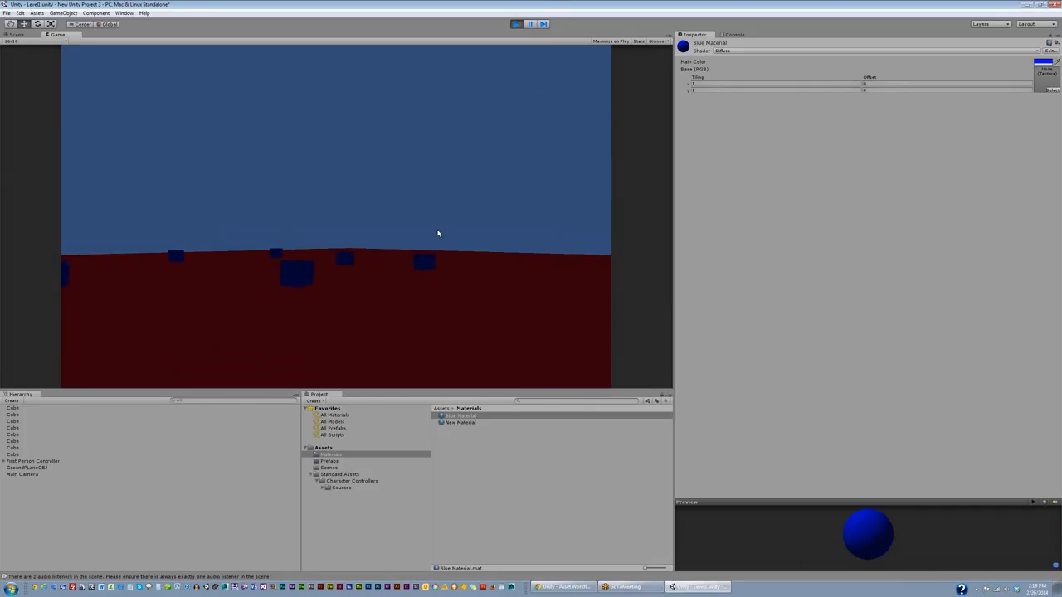
key(w)
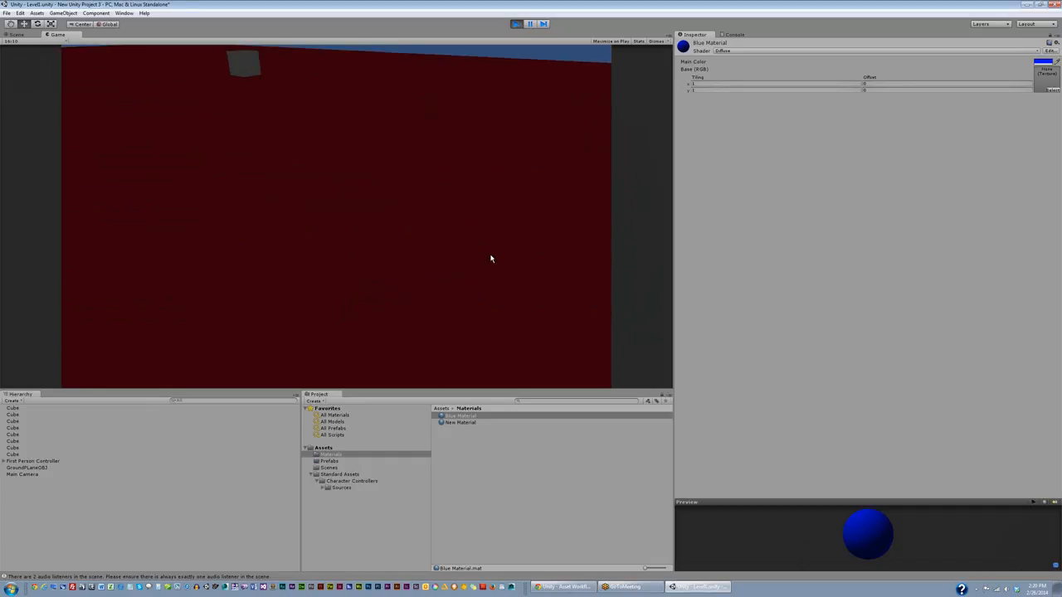
key(w)
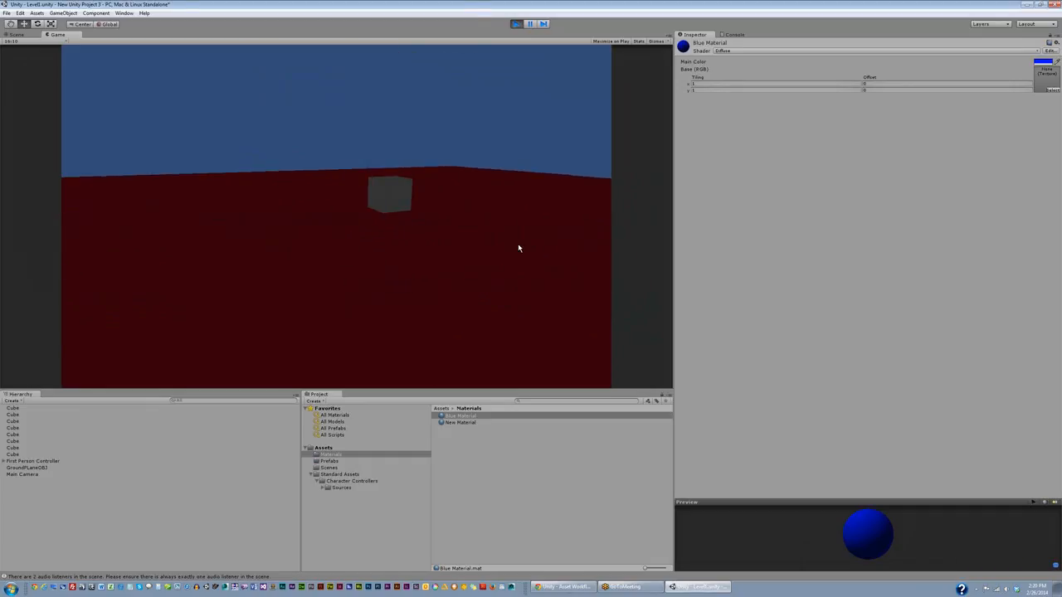
Step: Compare the player's position in the scene and game views, and jump the player onto a grey cube
click(17, 34)
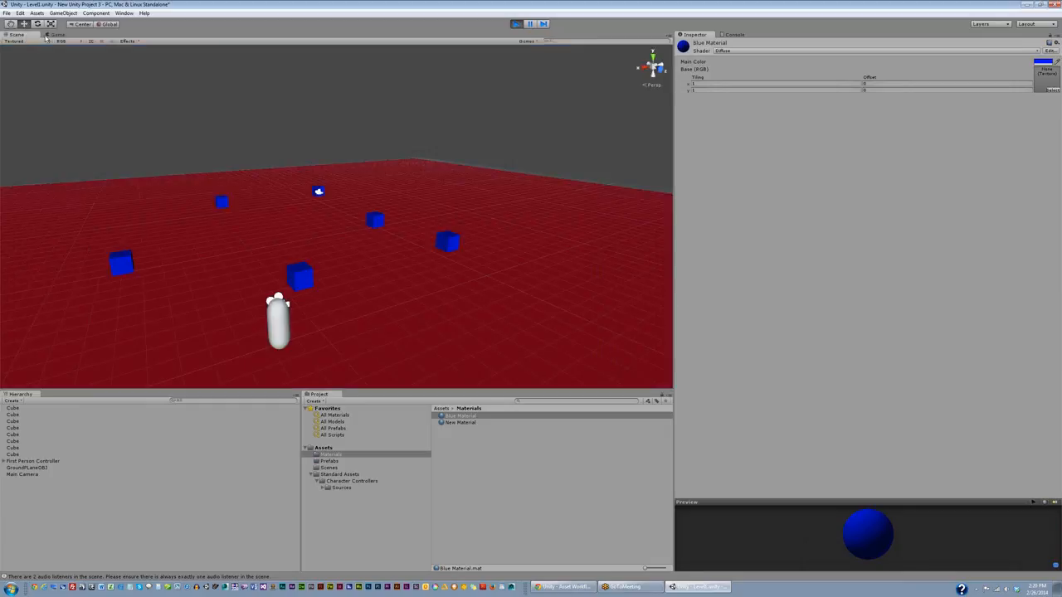
click(55, 34)
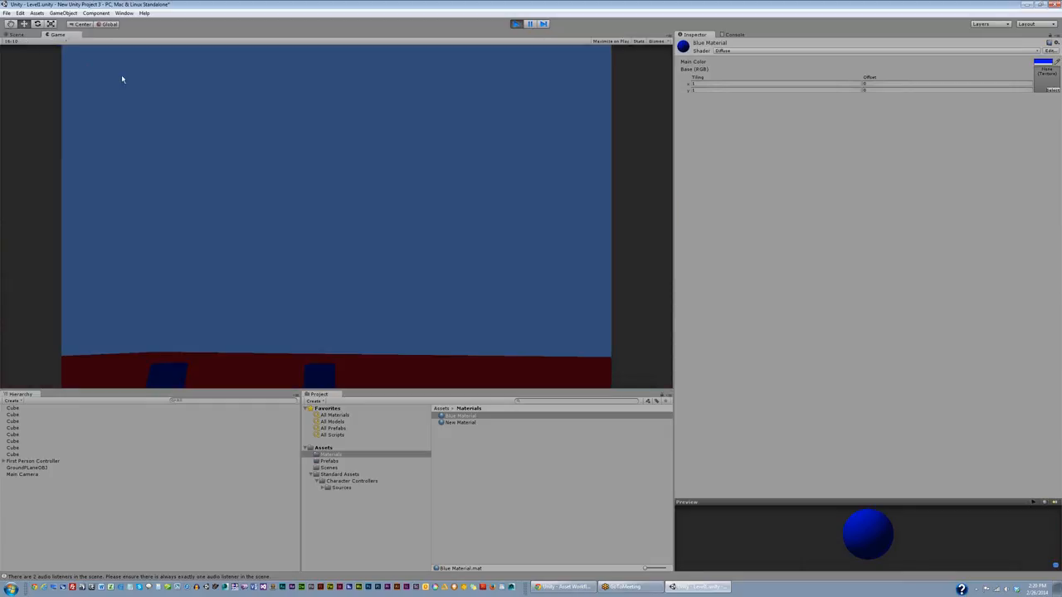
click(17, 35)
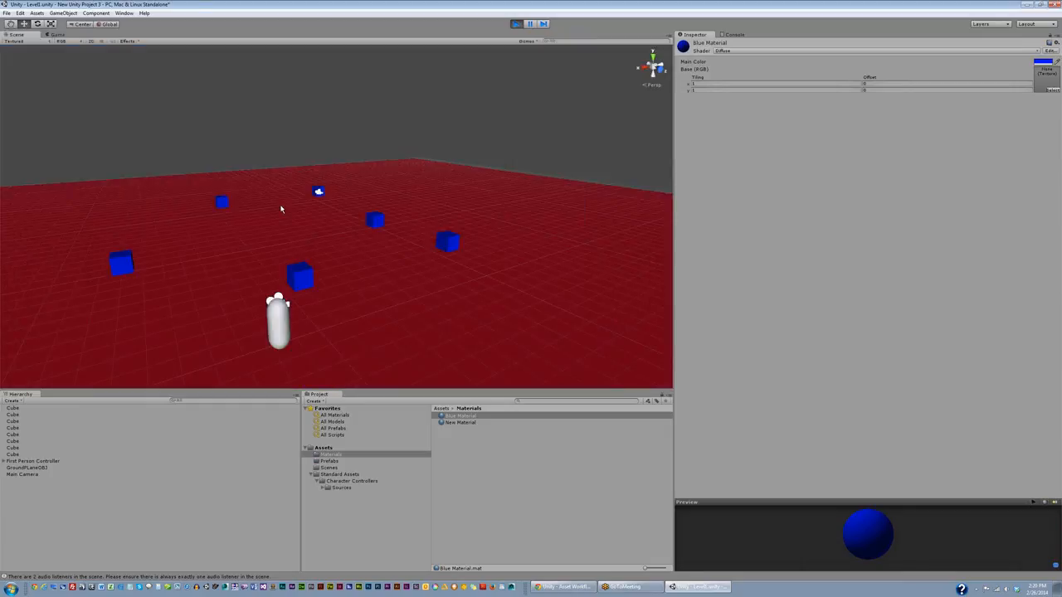
click(54, 34)
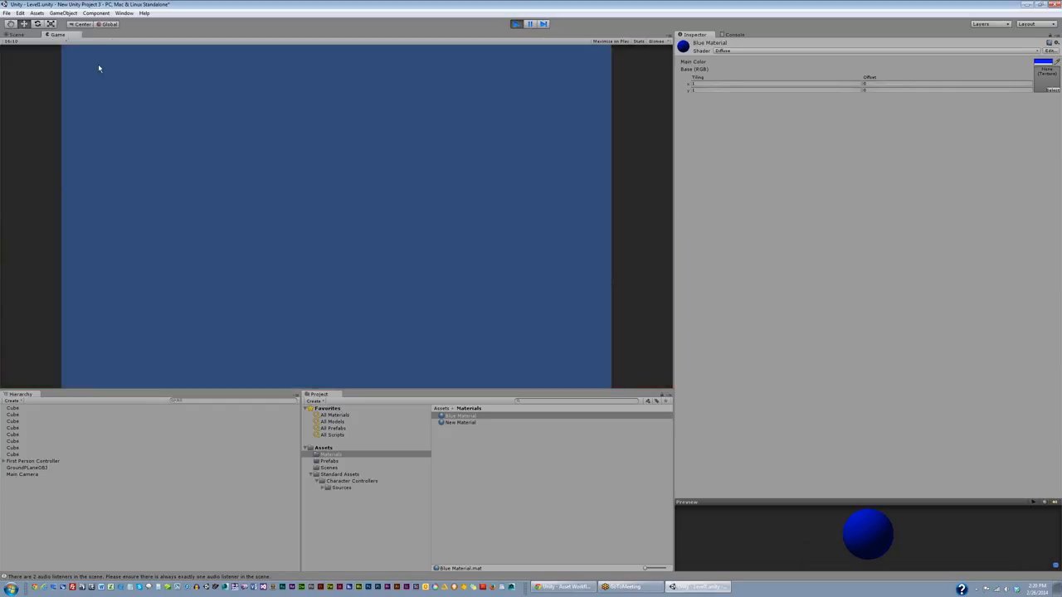
key(w)
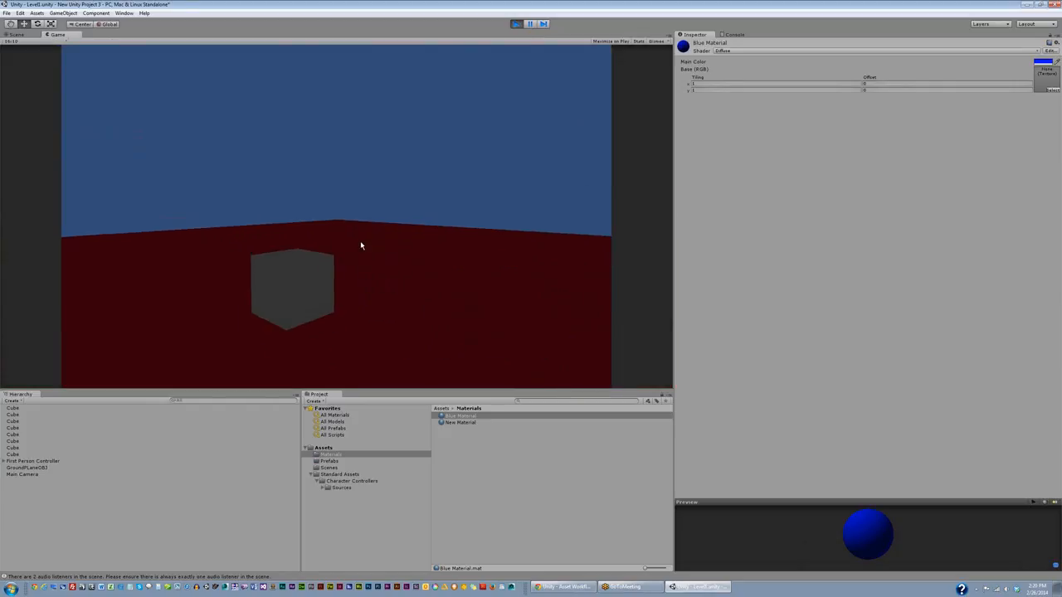
key(space)
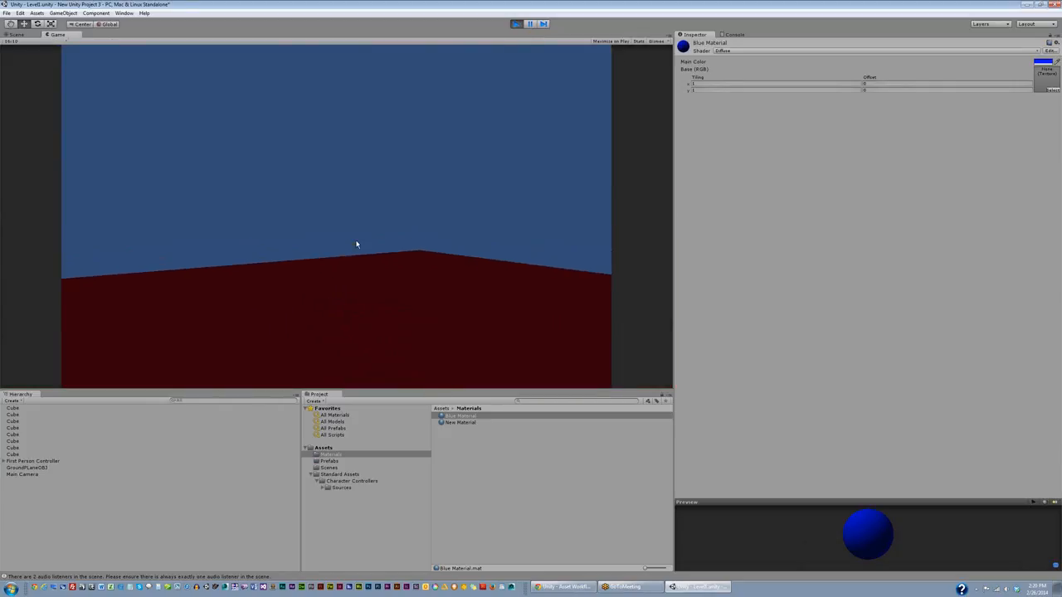
key(space)
key(w)
key(space)
key(w)
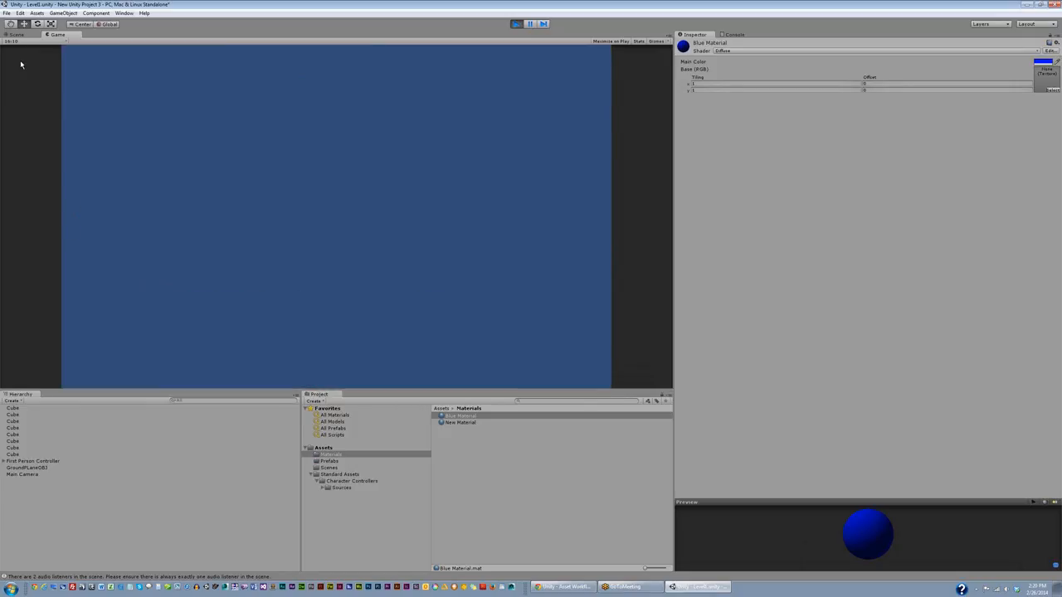
Step: Try applying Blue Material to the two remaining grey cubes while the game is running, and check them in the game view
click(16, 34)
scroll(334, 199, down, 10)
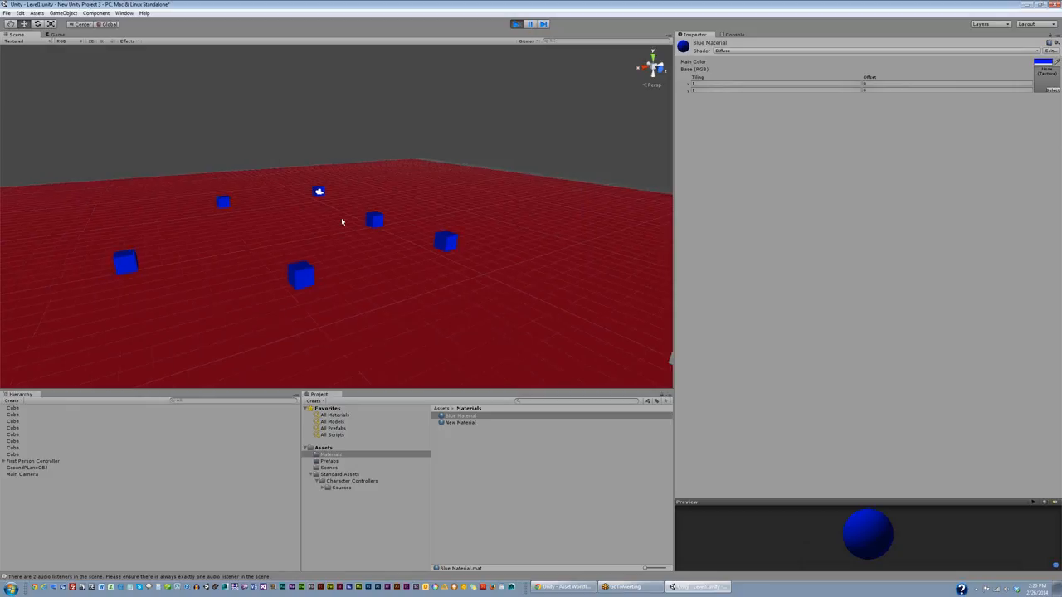
scroll(358, 281, down, 1)
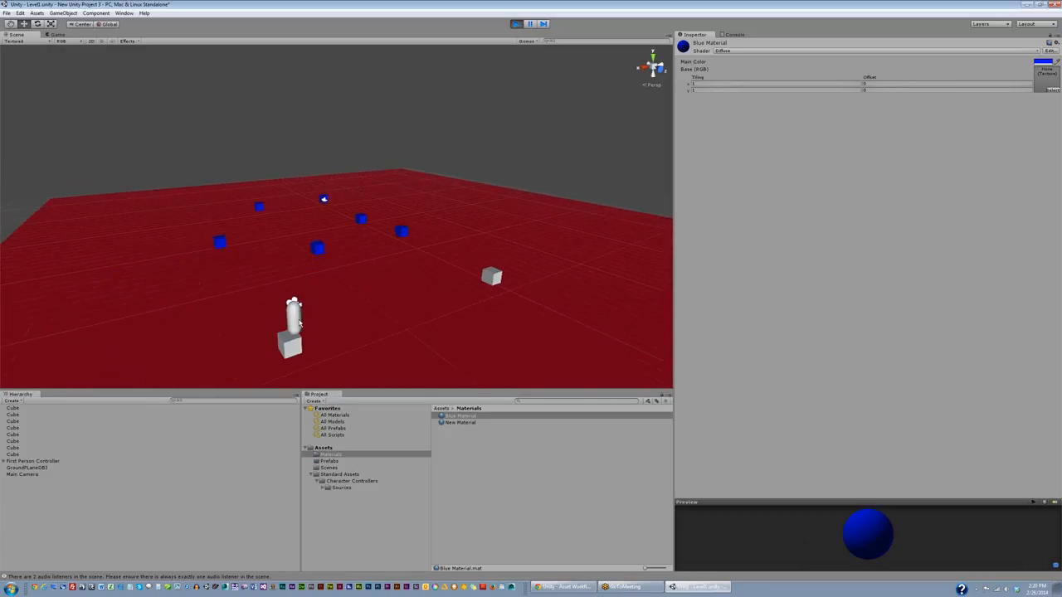
alt+drag(310, 315, 443, 370)
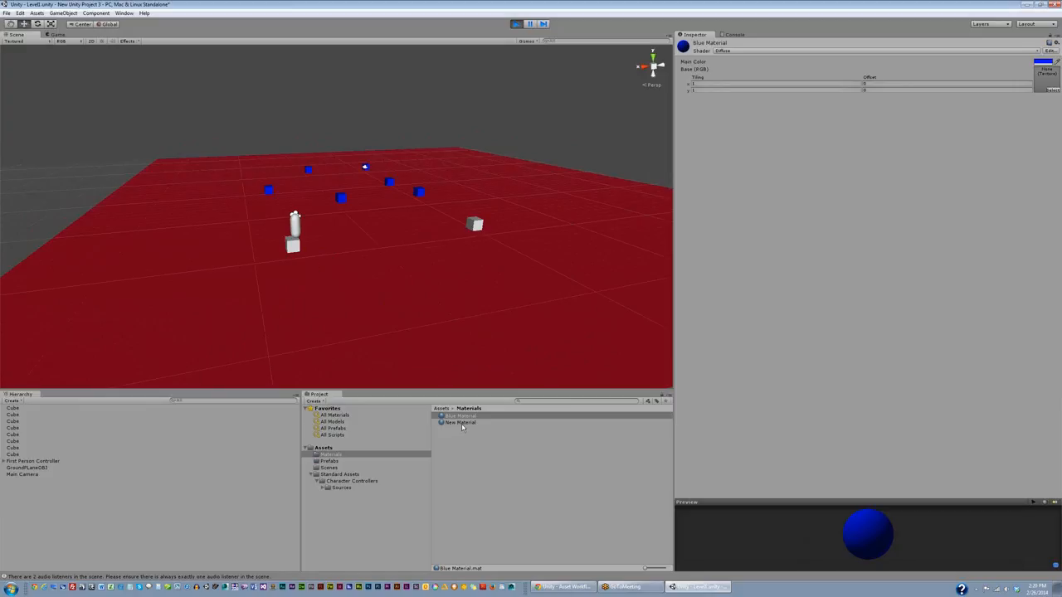
drag(461, 417, 475, 224)
drag(461, 416, 297, 243)
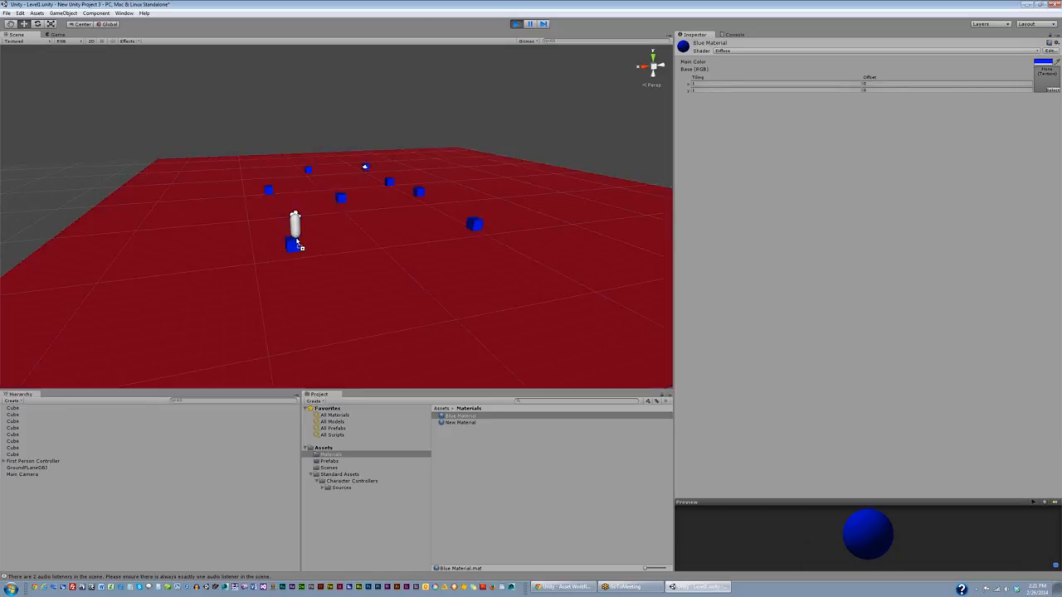
click(58, 34)
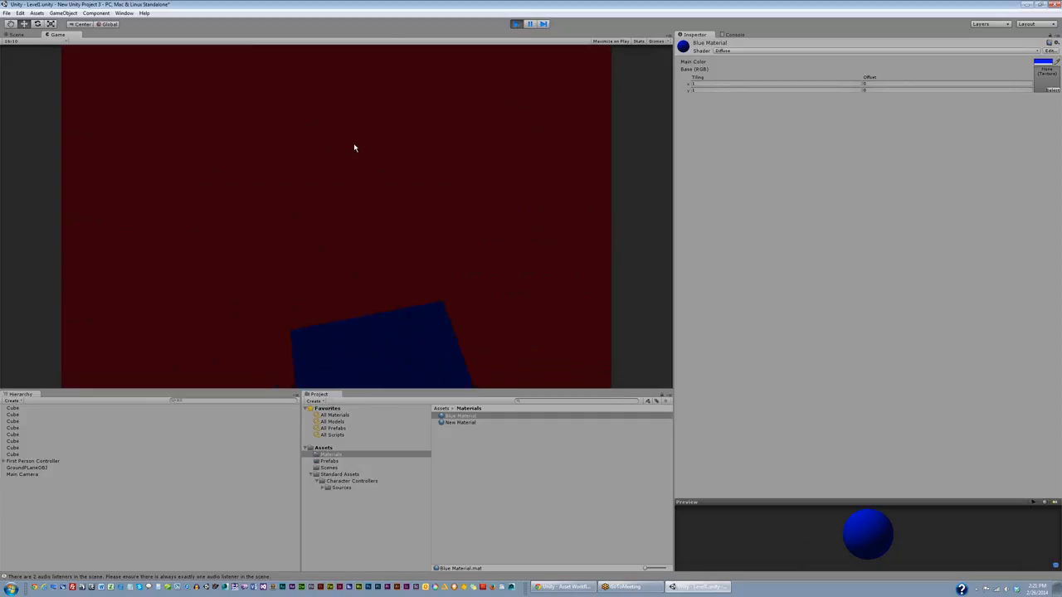
Step: Stop the game and apply Blue Material to the two remaining grey cubes in edit mode
click(515, 24)
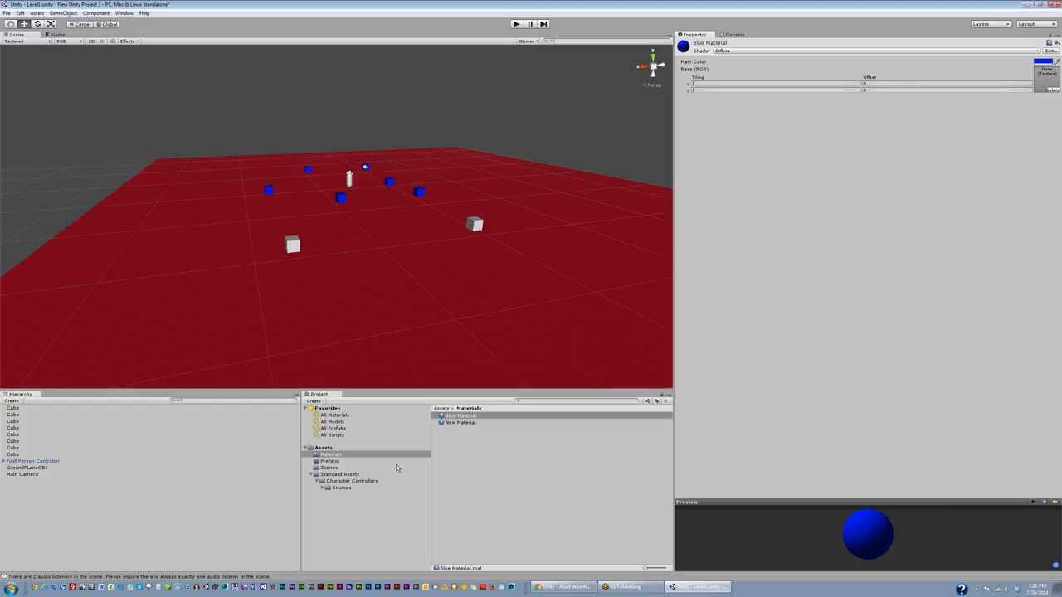
drag(485, 240, 476, 226)
drag(460, 415, 295, 246)
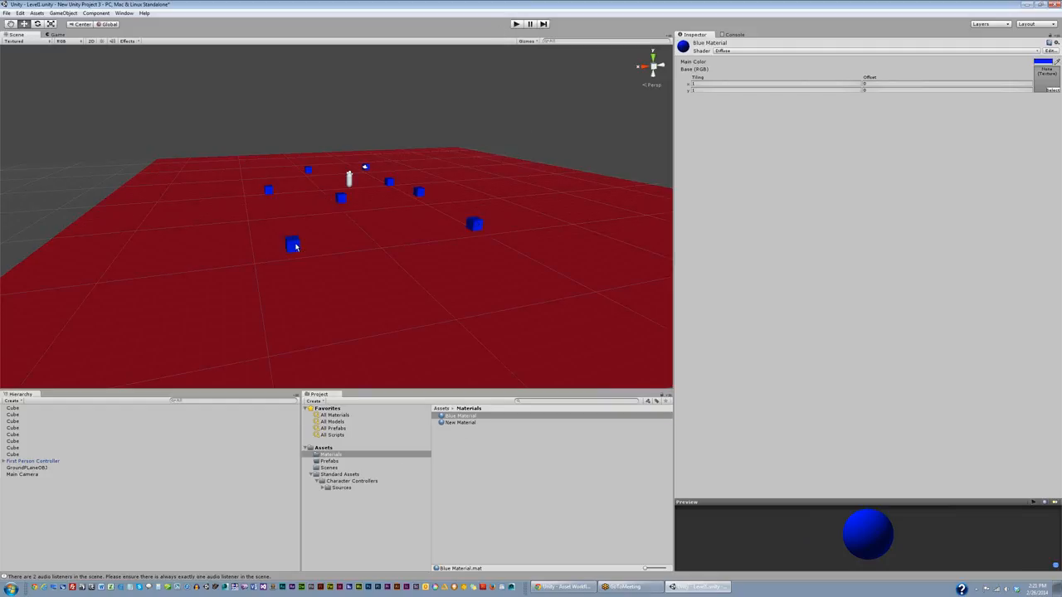
Step: Delete the First Person Controller from the scene
click(349, 178)
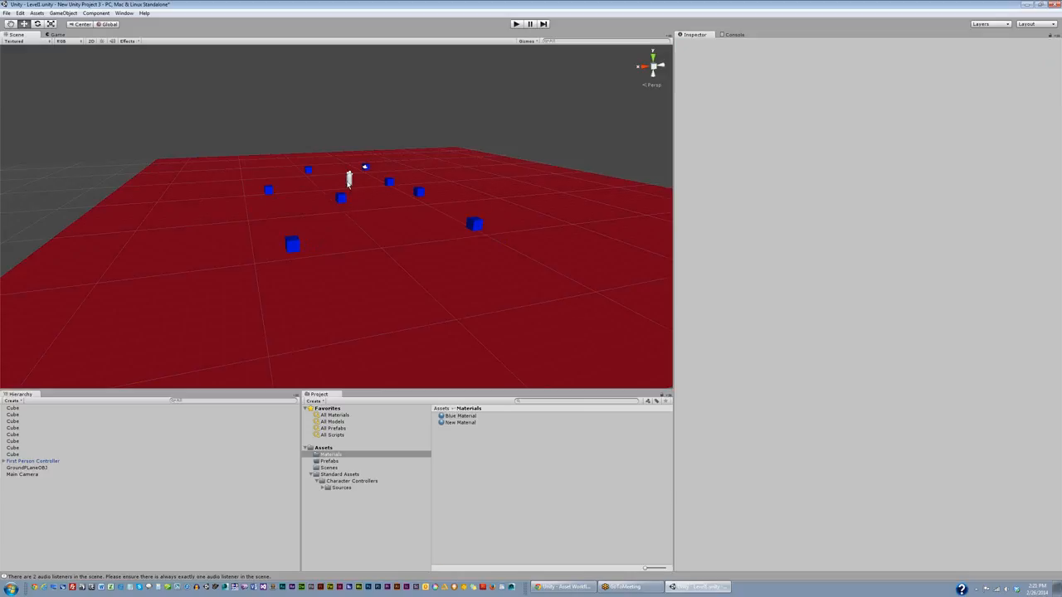
click(354, 182)
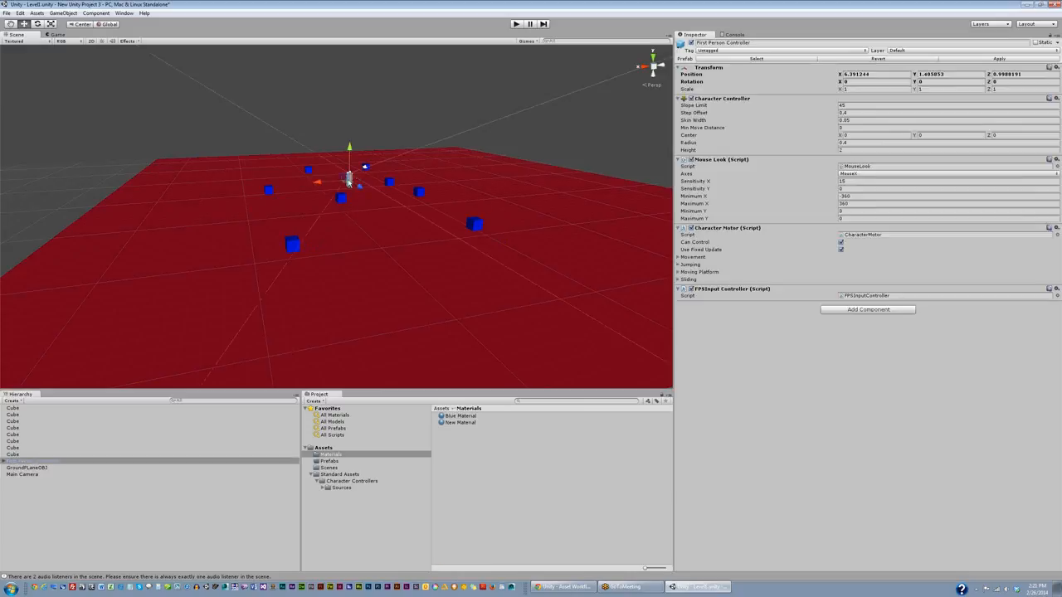
click(56, 461)
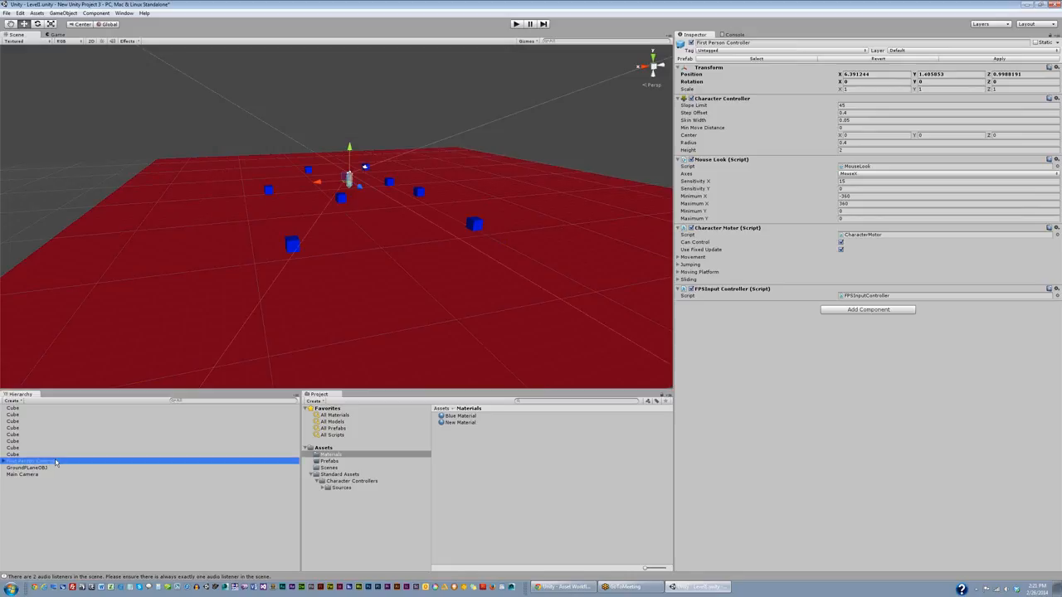
right_click(56, 462)
click(76, 505)
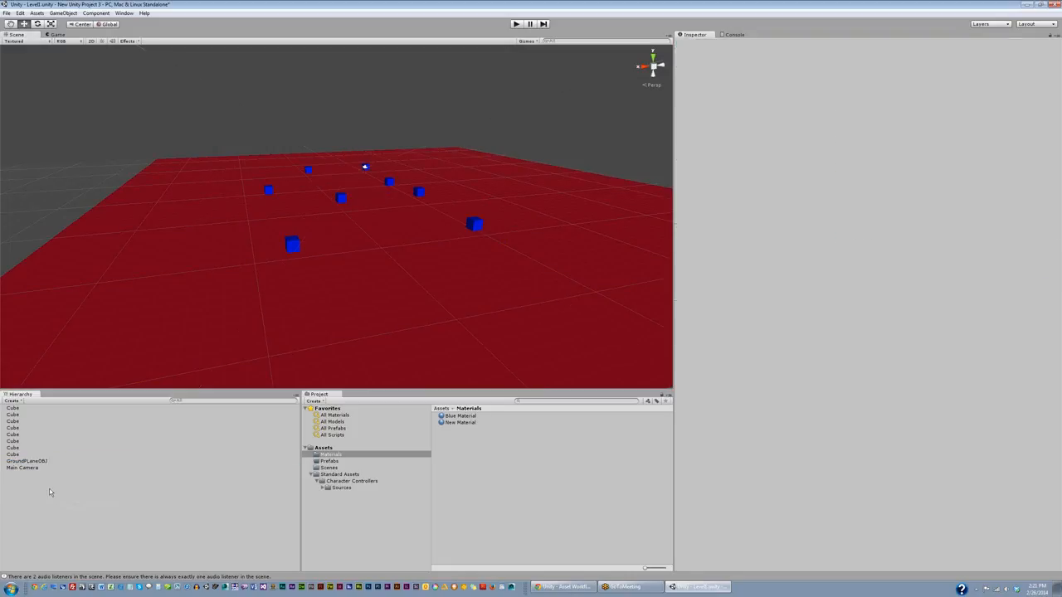
Step: Test the scene without the controller by running, pausing and frame-stepping the game, and return to the scene view with the game stopped
click(16, 410)
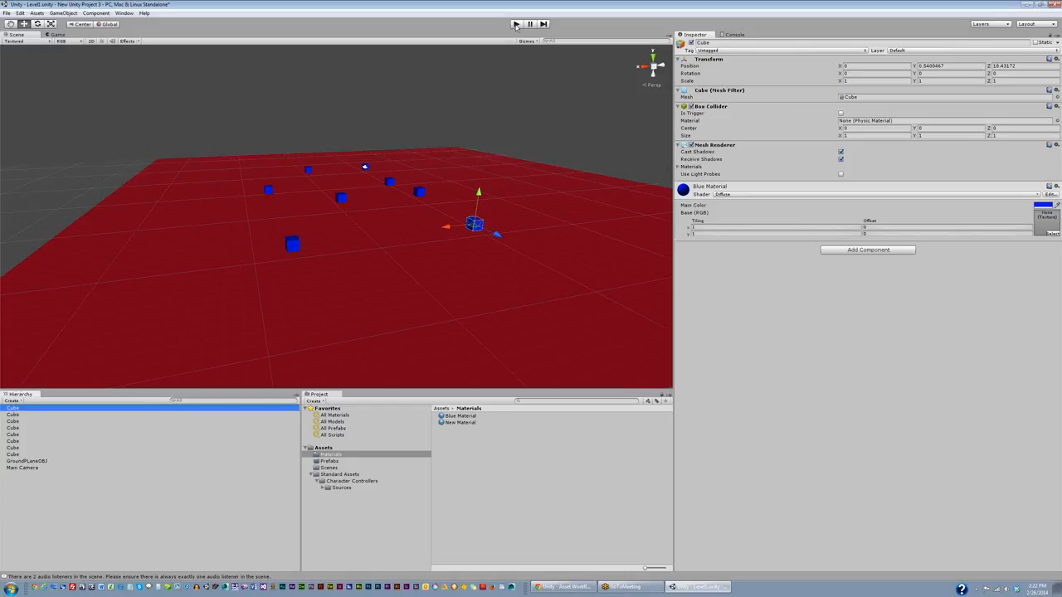
click(516, 24)
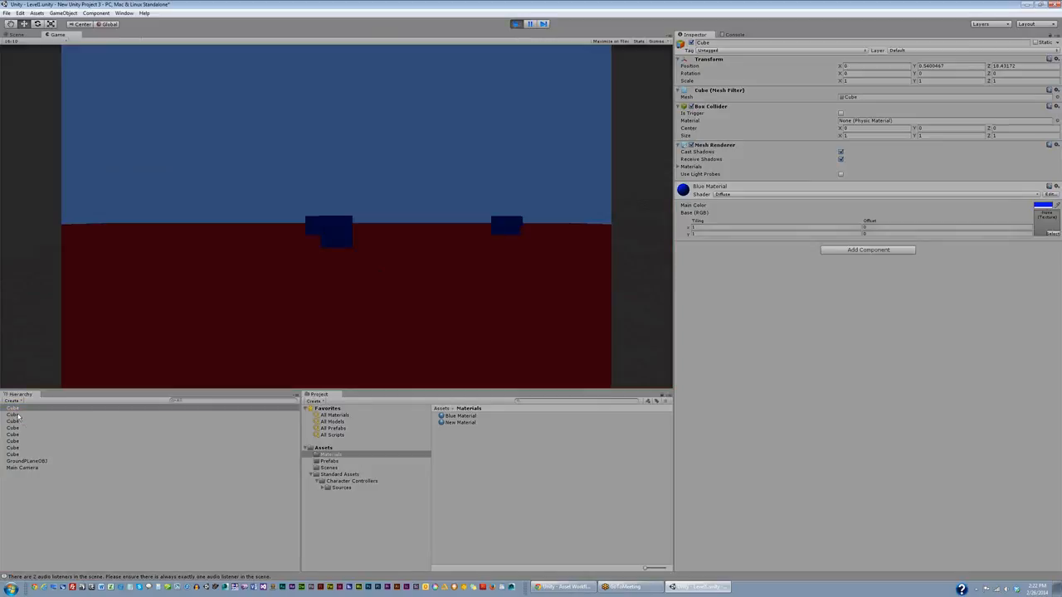
click(526, 25)
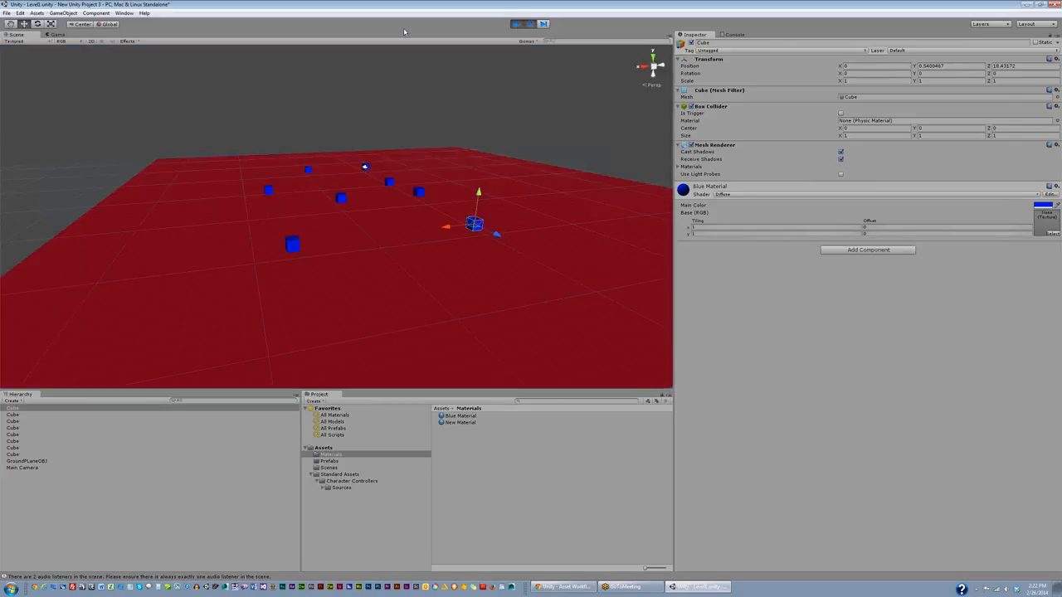
click(57, 34)
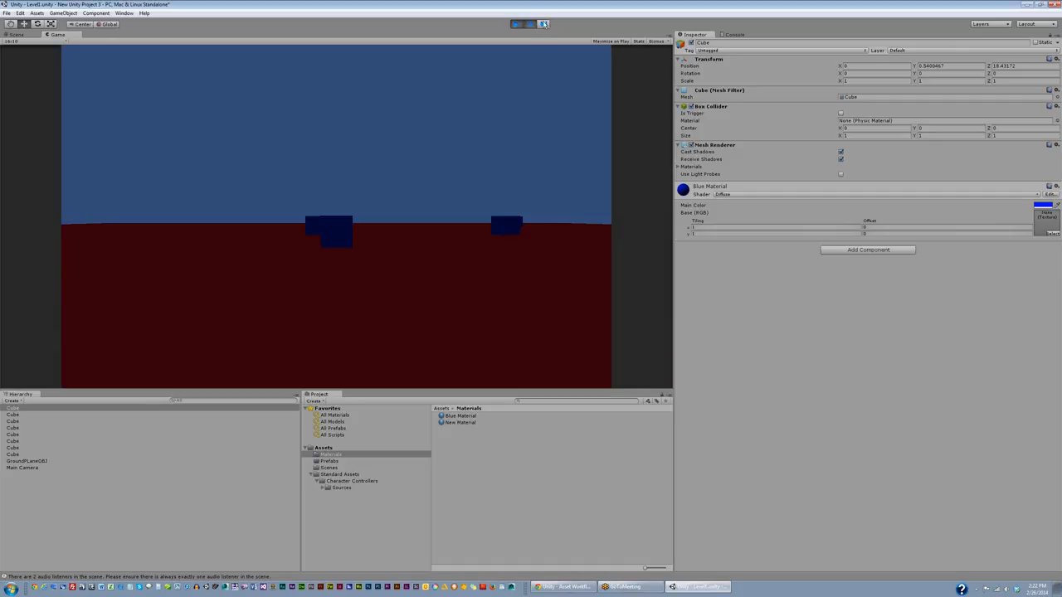
click(543, 24)
click(543, 24)
click(517, 25)
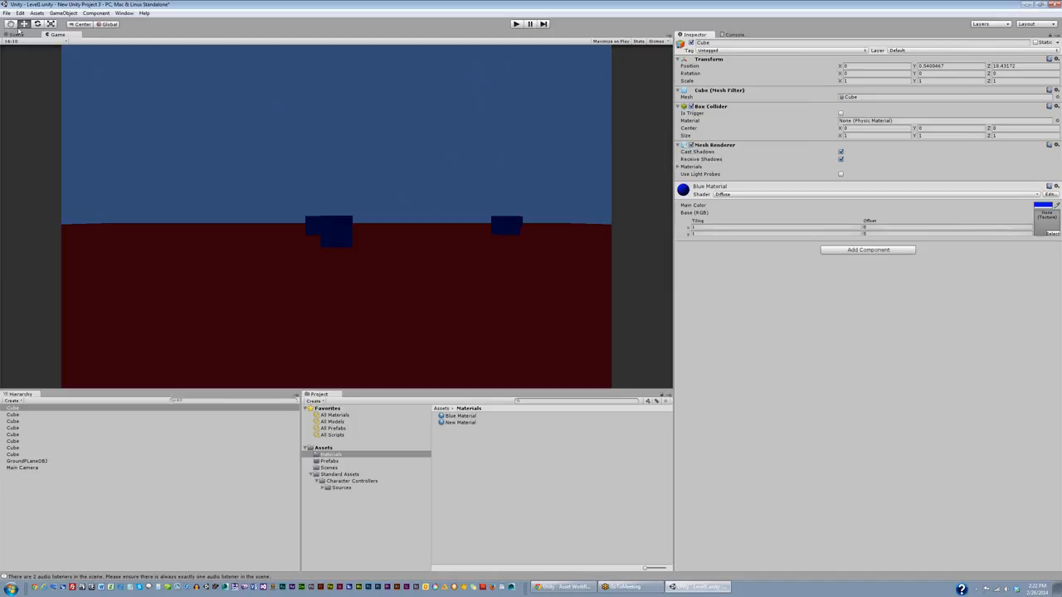
click(18, 35)
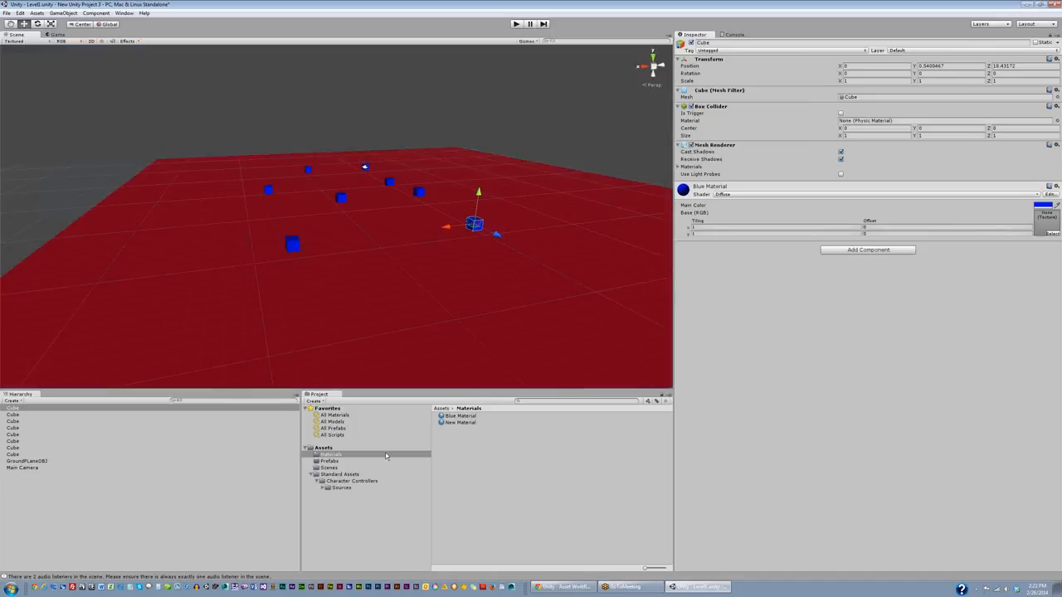
Step: Add the 3rd Person Controller from the Standard Assets Character Controllers folder to the scene, on the ground plane among the cubes
click(347, 474)
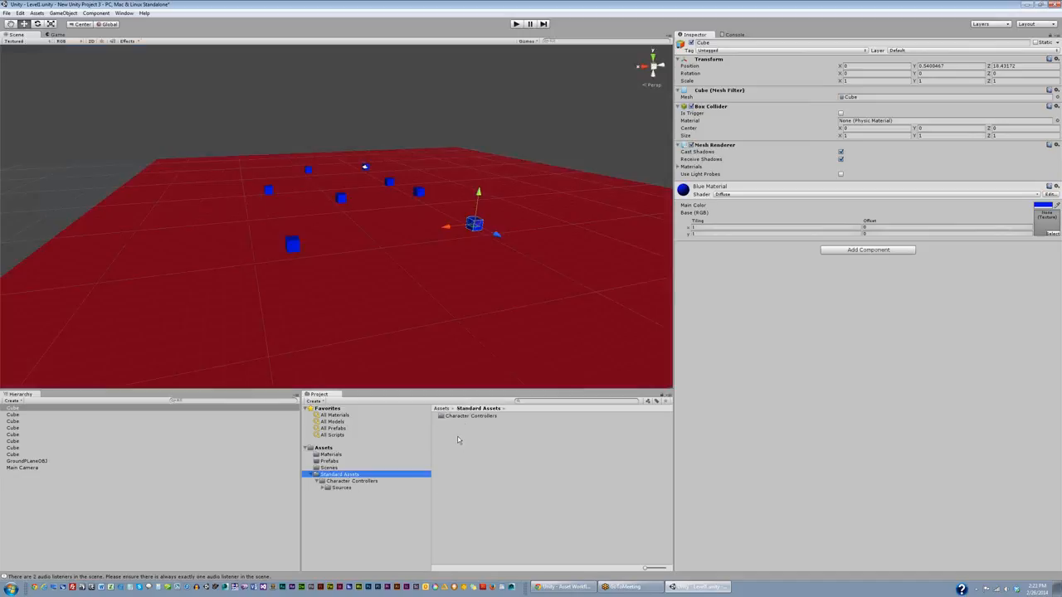
double_click(467, 416)
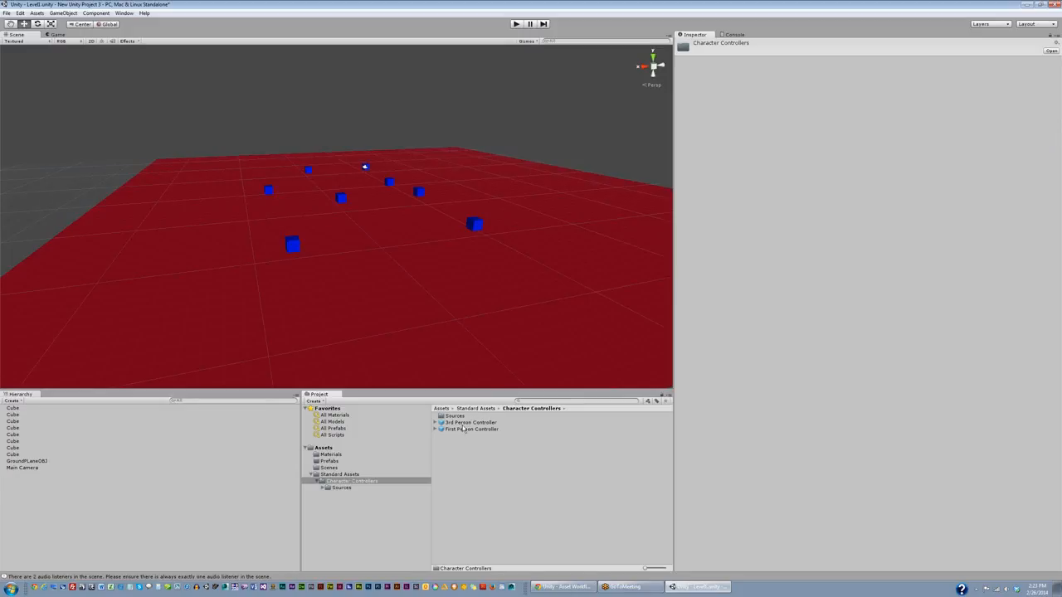
click(470, 422)
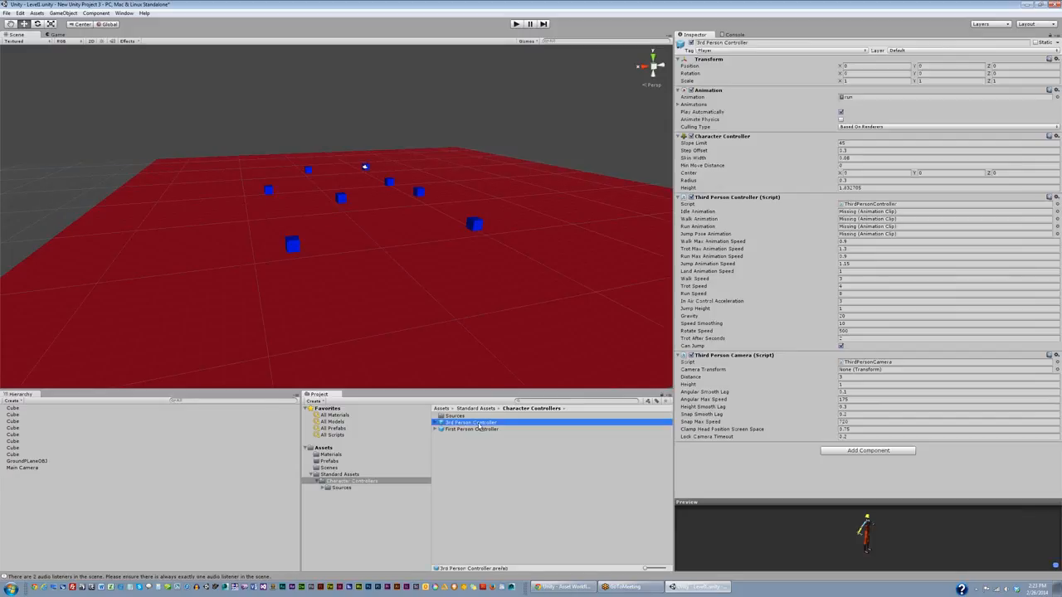
drag(479, 425, 374, 195)
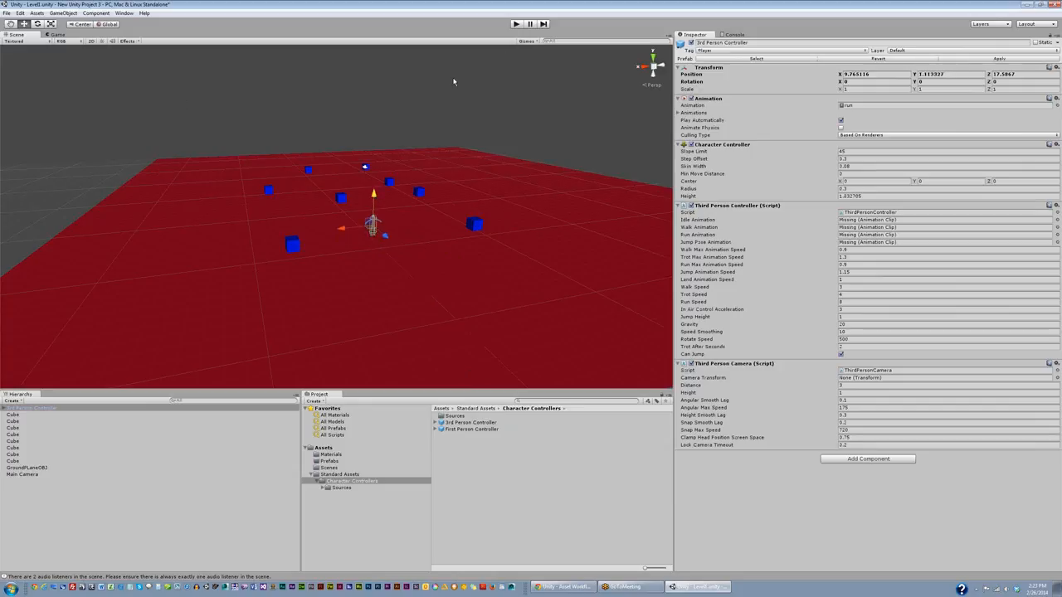
Step: Run the game to test turning, running and jumping with the third-person character among the cubes, and stop it
click(516, 24)
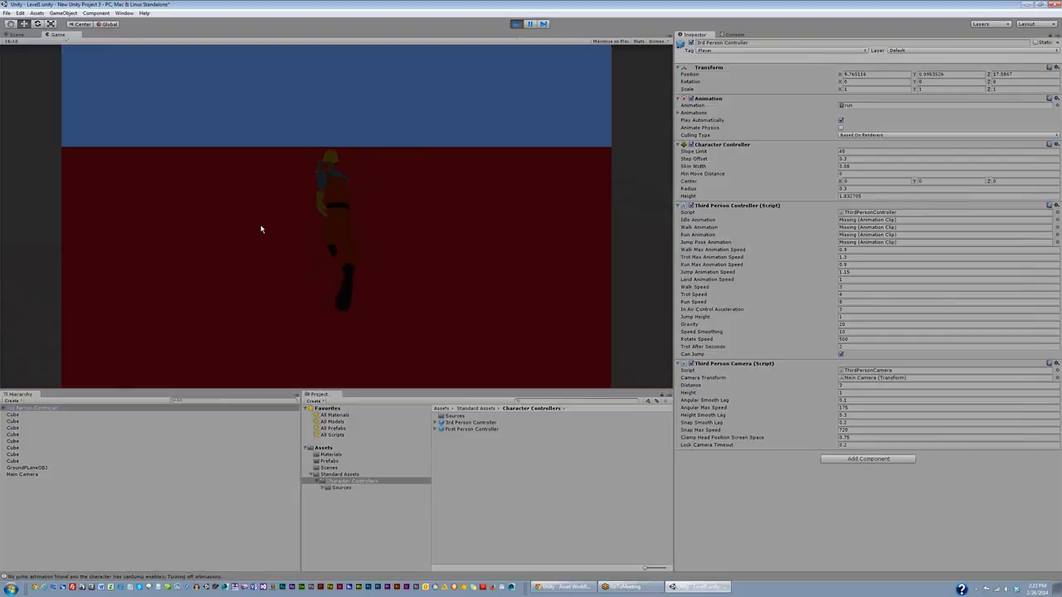
key(d)
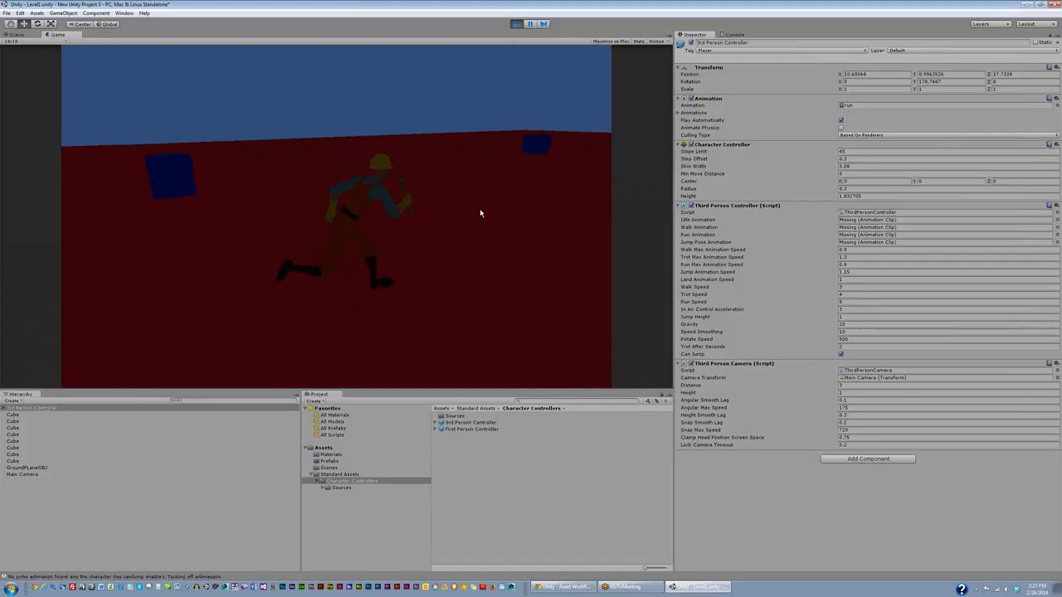
key(a)
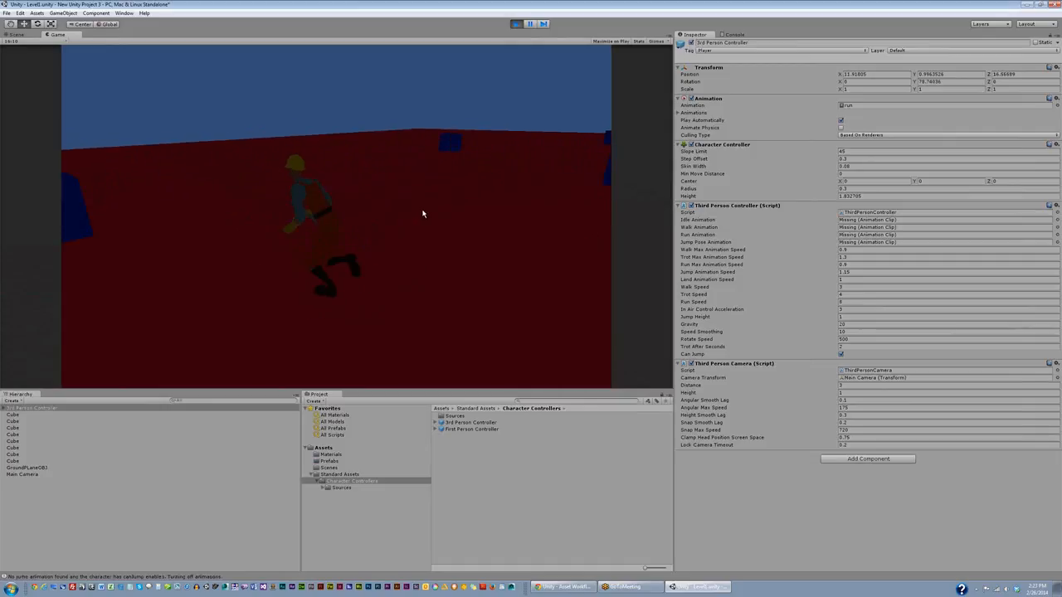
key(d)
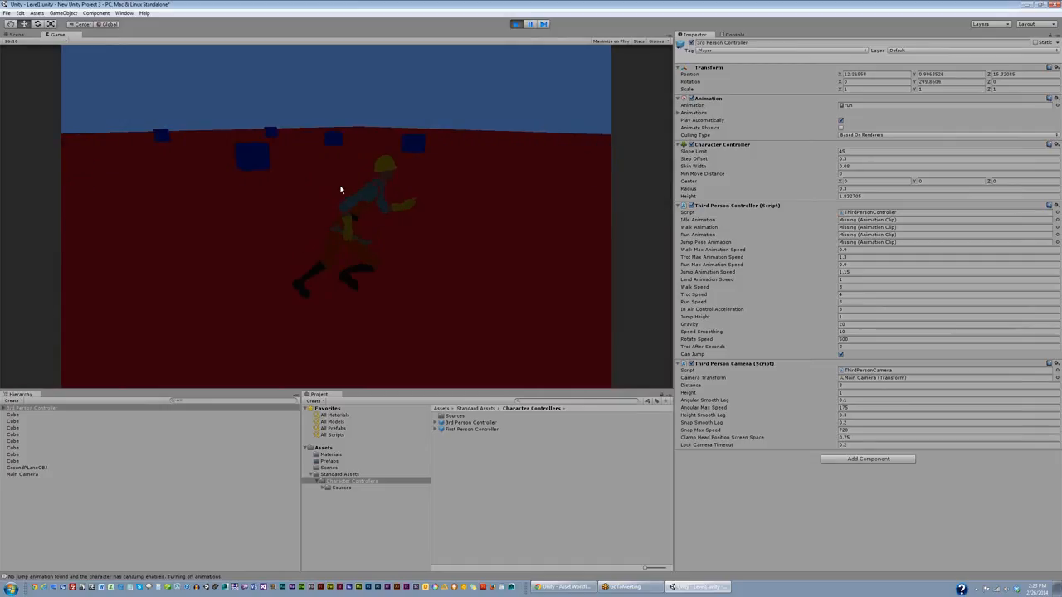
key(w)
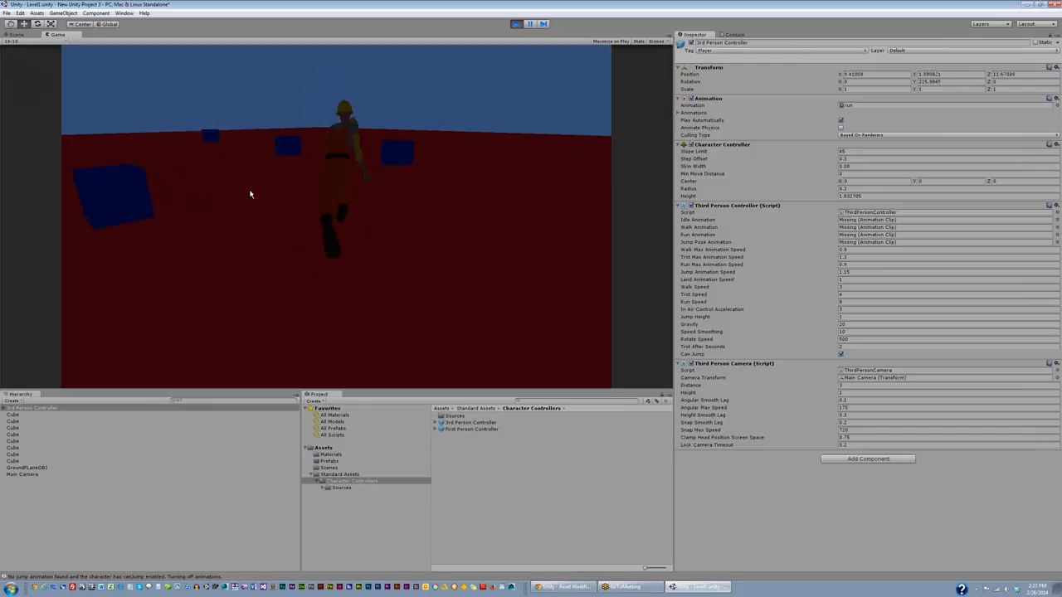
key(space)
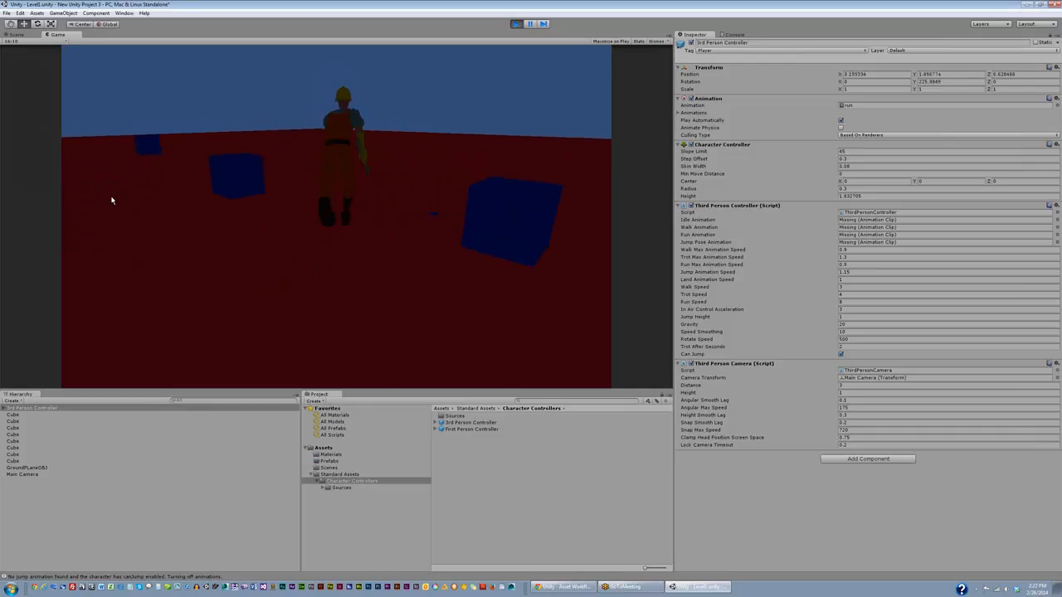
key(a)
key(space)
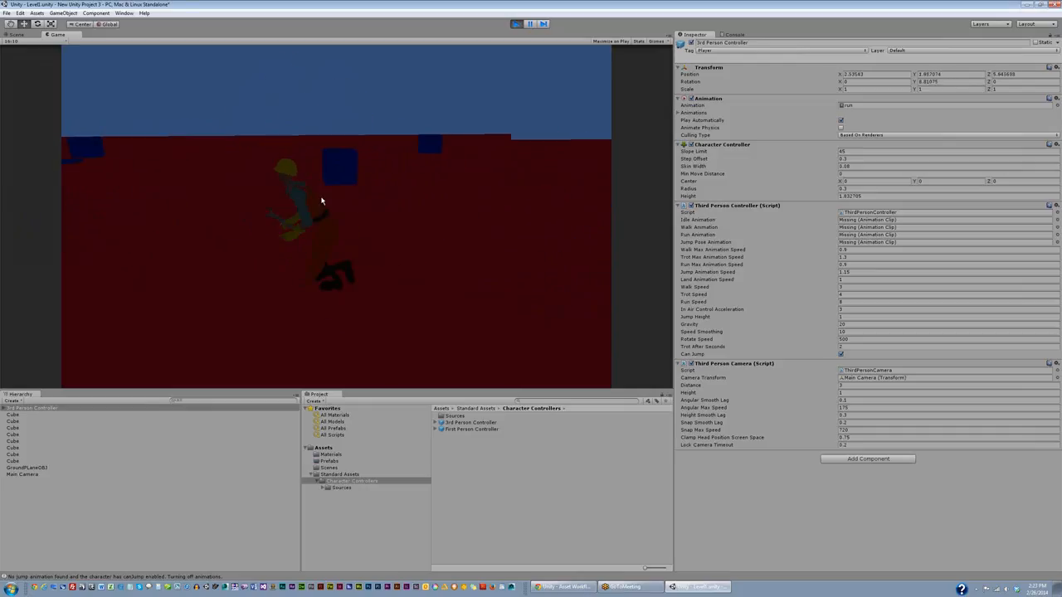
click(515, 24)
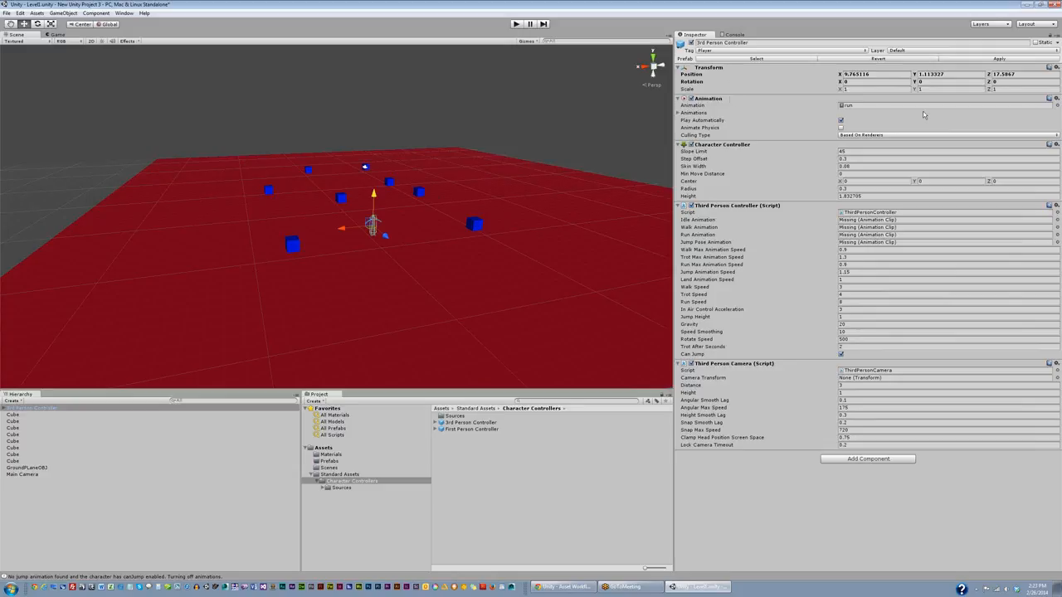
Step: Locate the 3rd Person Controller's run clip and examine its Animations list, closing the Output Window whenever it pops up
click(844, 106)
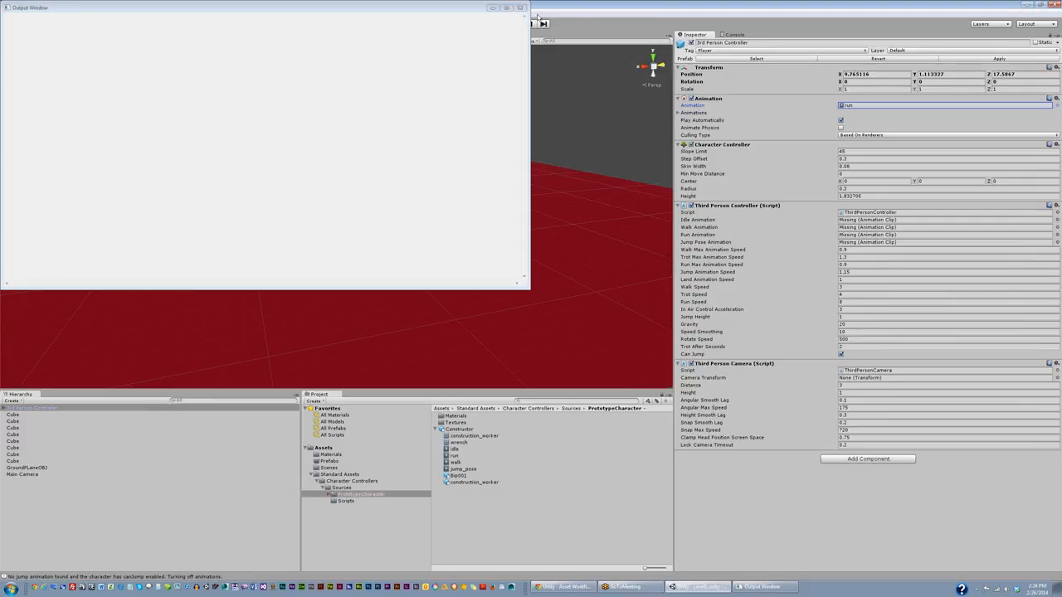
click(520, 7)
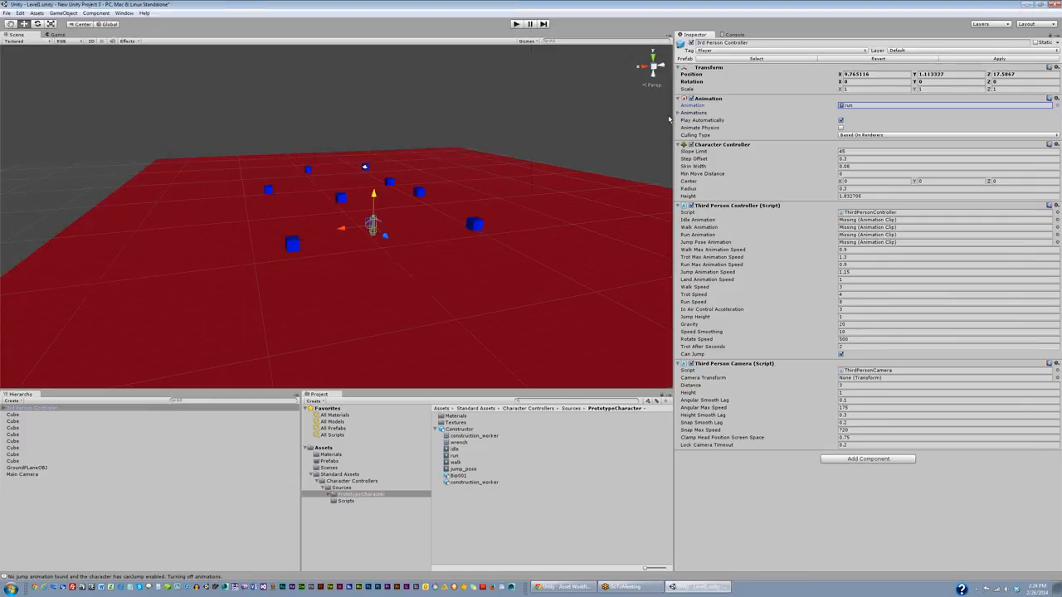
click(679, 113)
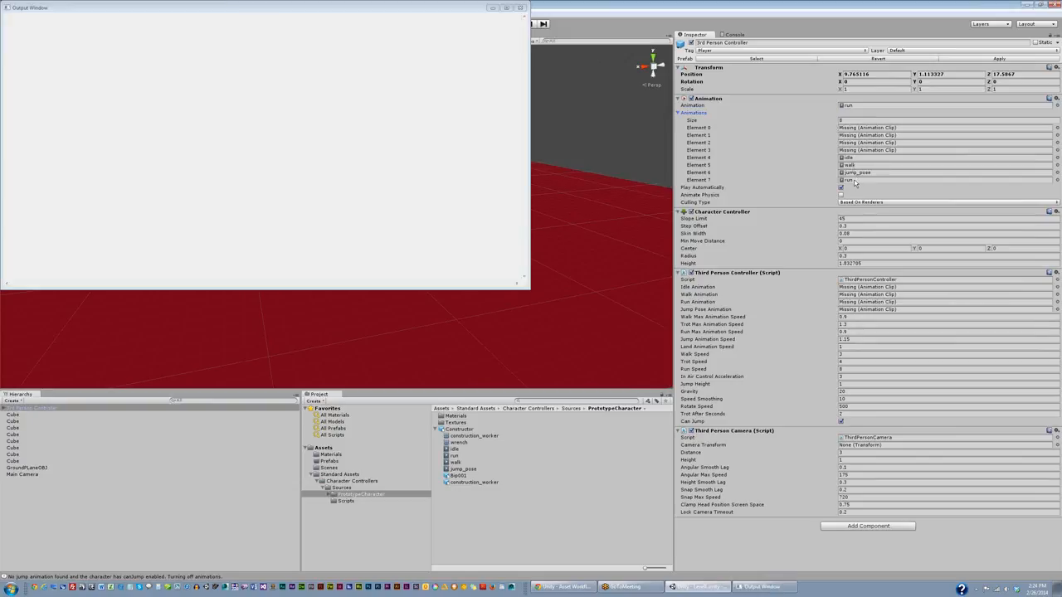
click(520, 7)
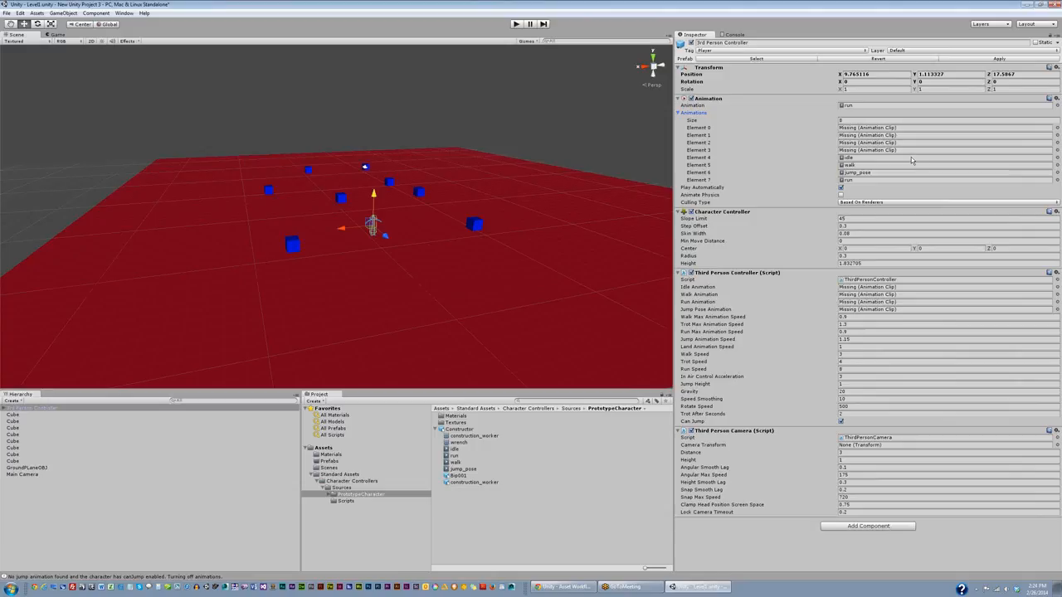
click(803, 121)
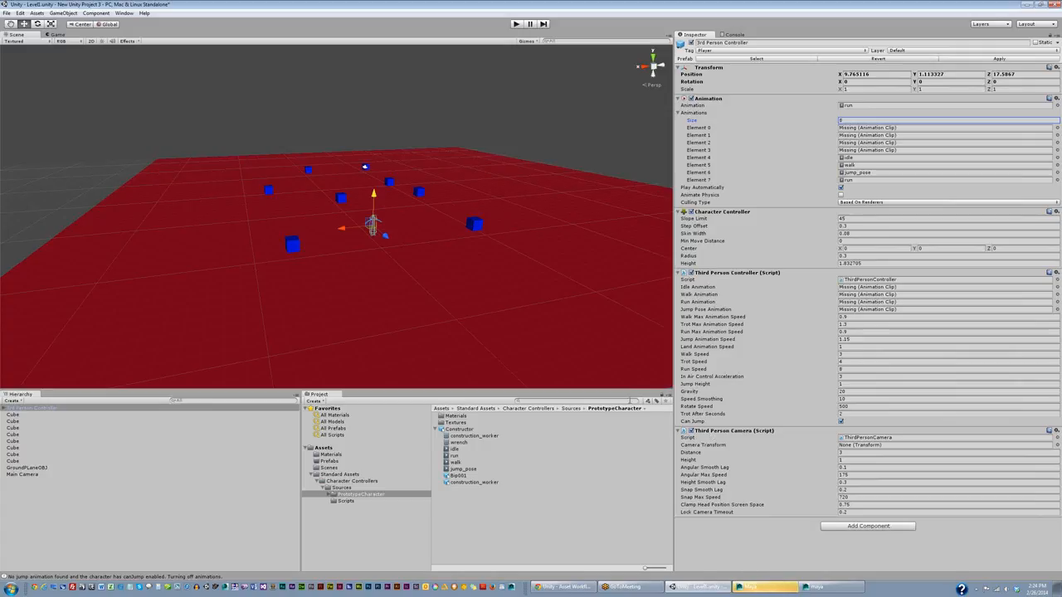
Step: Check the Main Camera's settings and preview, and select the 3rd Person Controller in the scene again
click(25, 474)
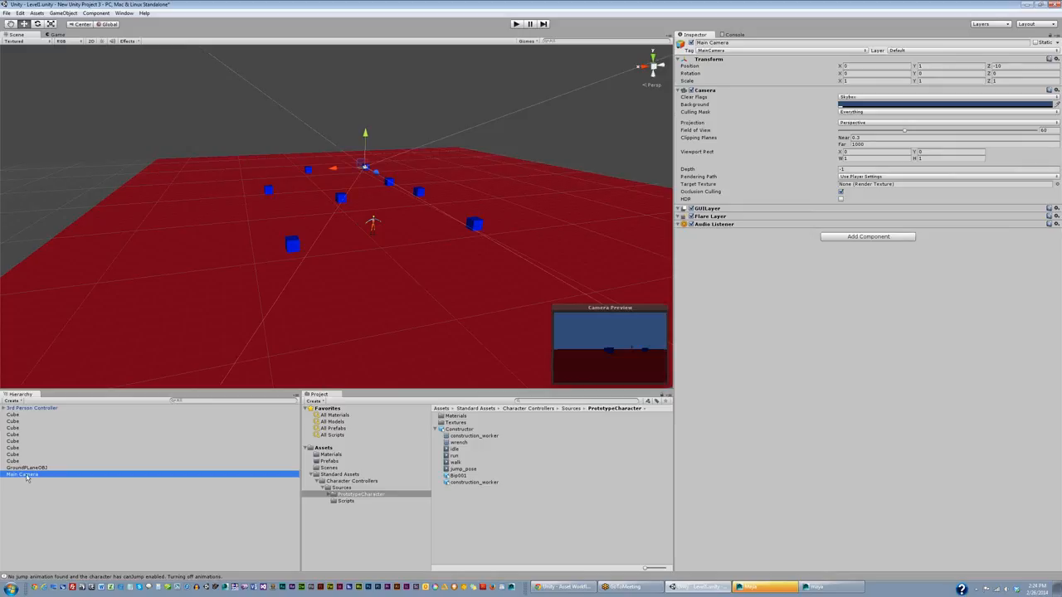
click(373, 226)
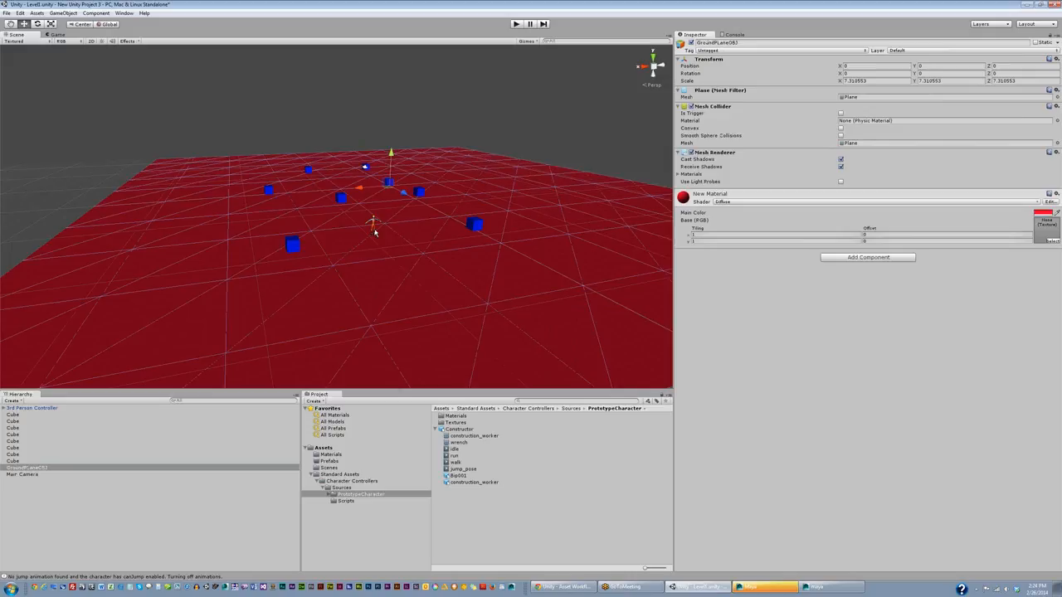
click(375, 229)
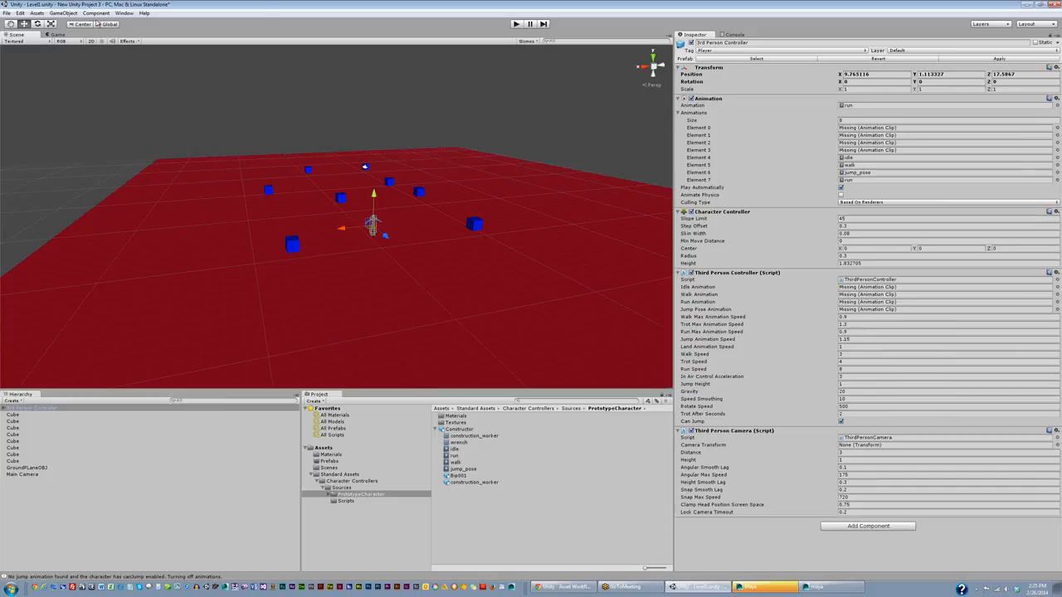
Step: Preview the scene in Wireframe, Textured Wire, Render Paths and Lightmap Resolution draw modes, and return it to Textured
click(46, 41)
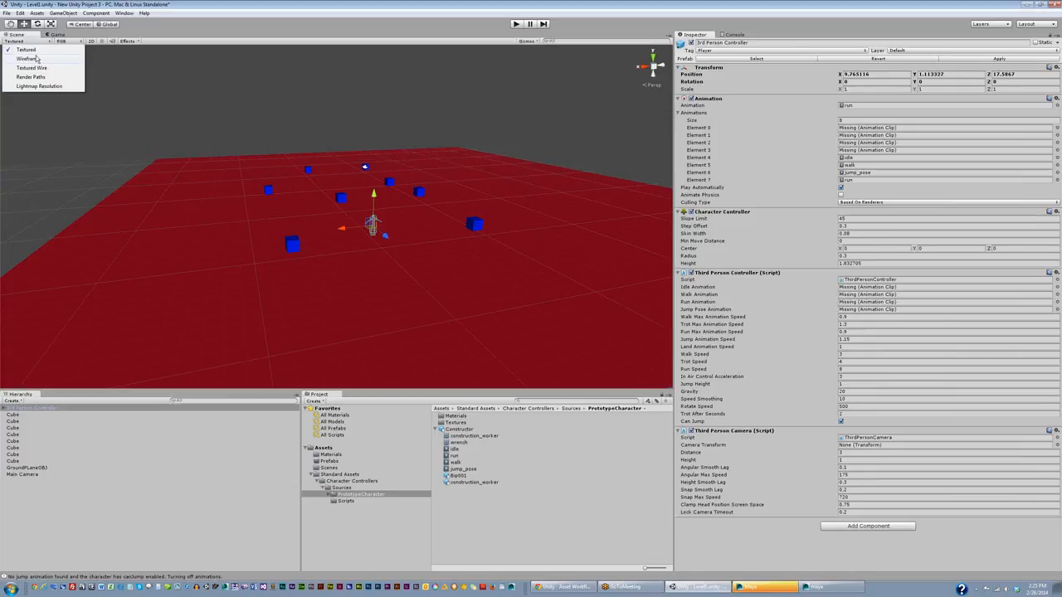
click(37, 60)
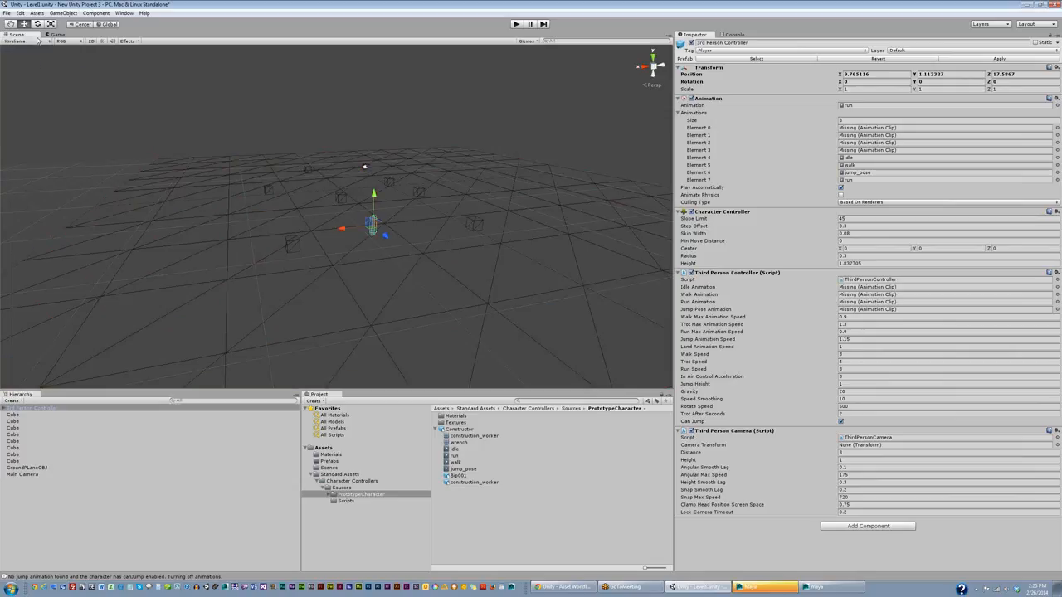
click(40, 41)
click(40, 68)
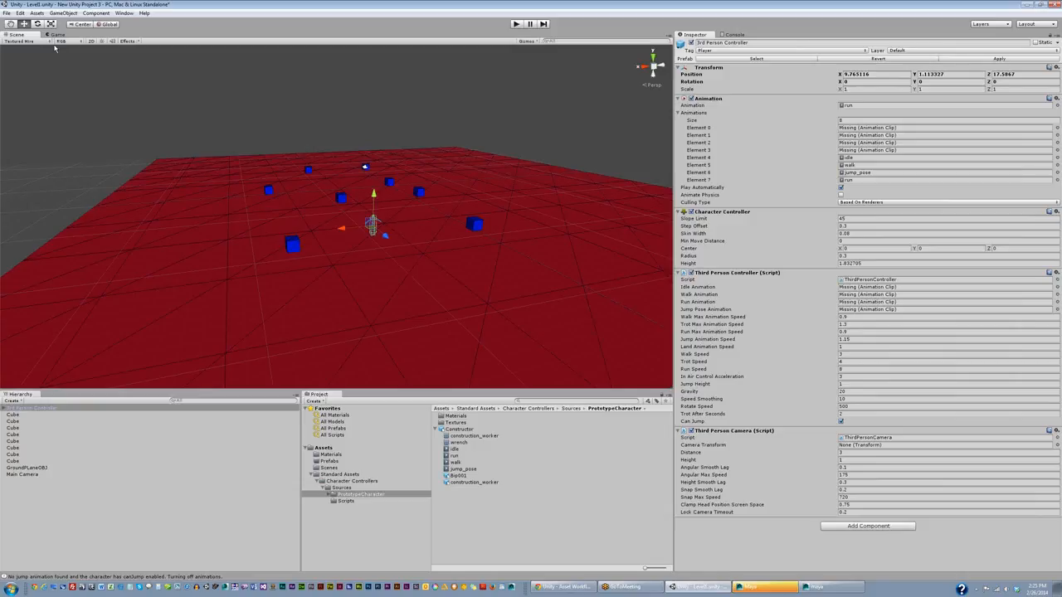
click(48, 42)
click(41, 77)
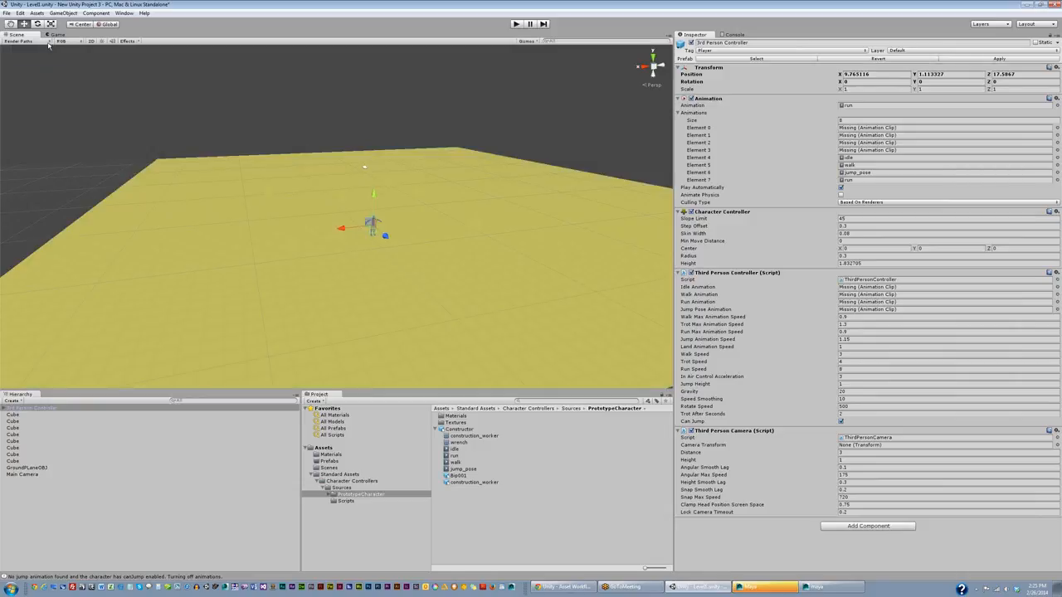
click(48, 43)
click(47, 88)
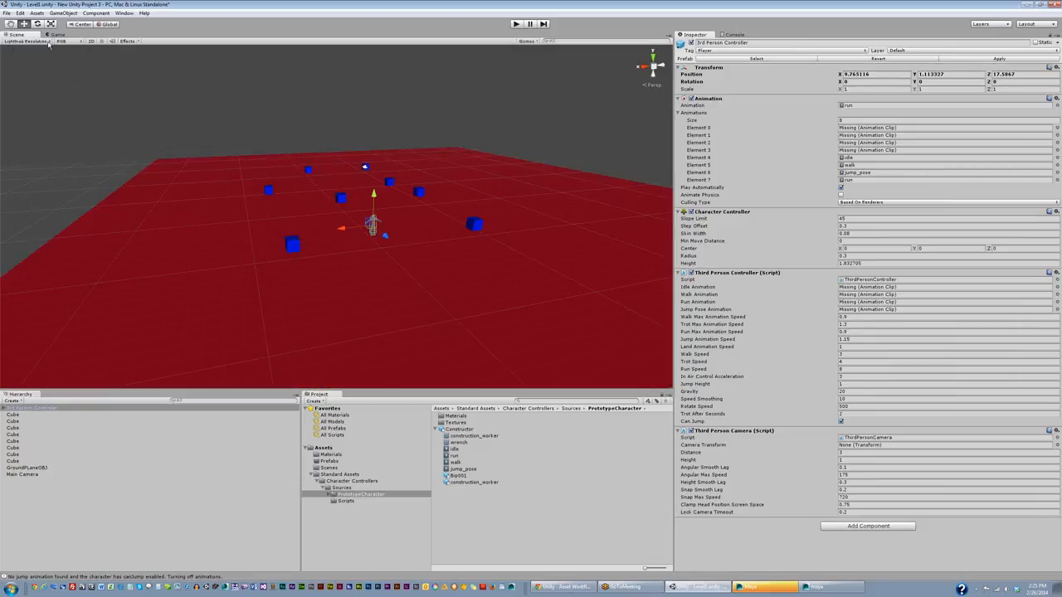
click(46, 41)
click(49, 48)
Step: Switch to Maya and close it to return to the Unity scene
click(829, 586)
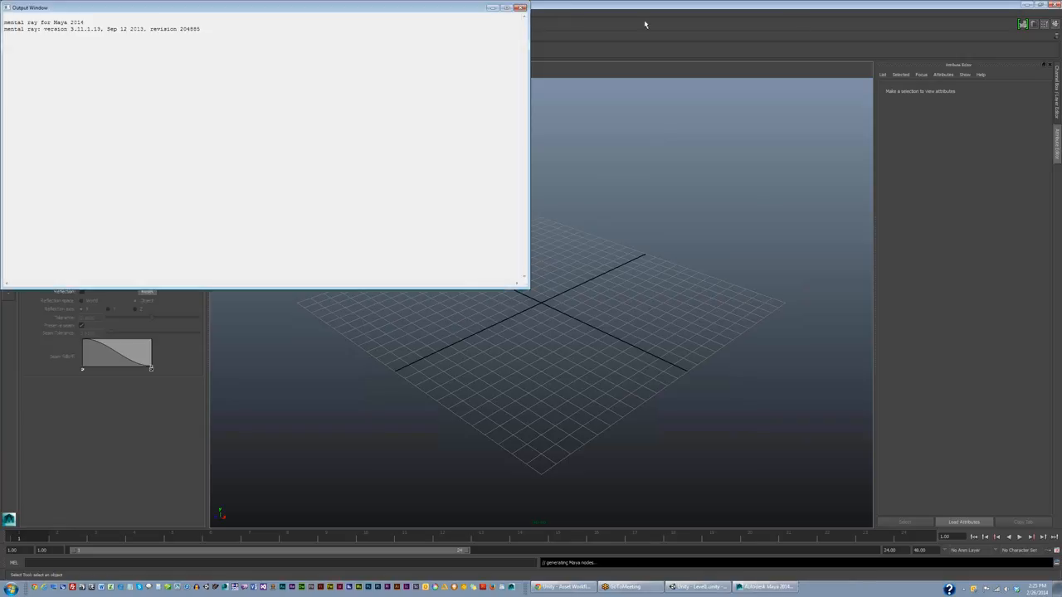
click(1053, 5)
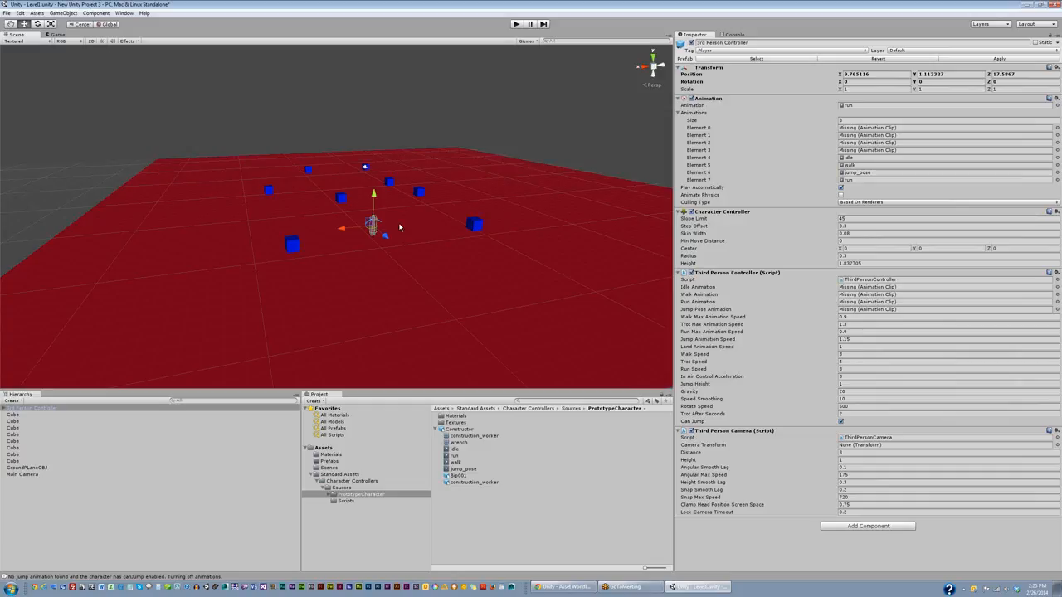
Step: Examine the 3rd Person Controller and the cube just behind it up close in the scene view
key(f)
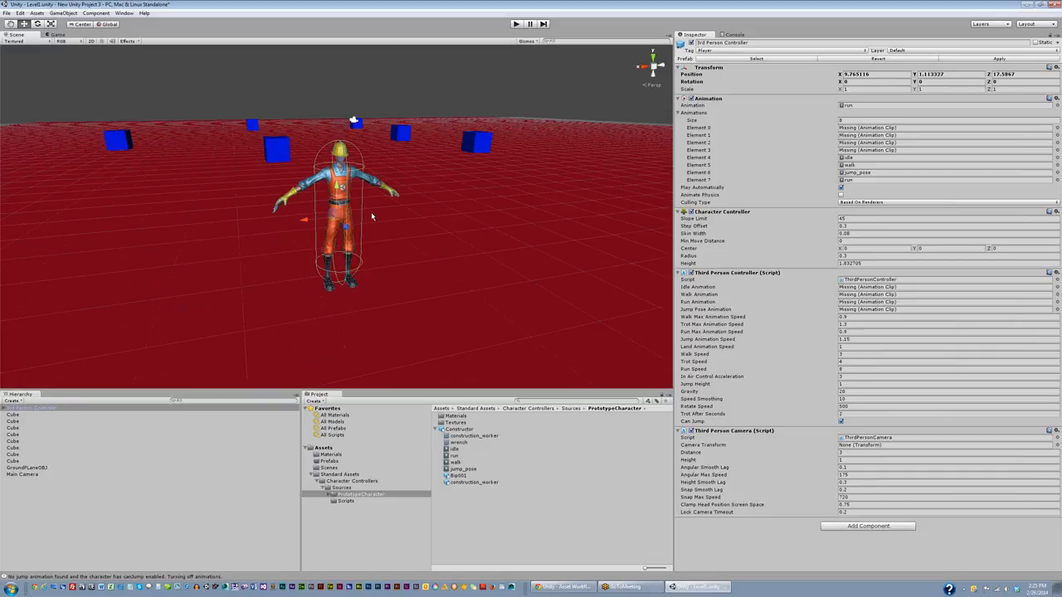
drag(378, 205, 343, 201)
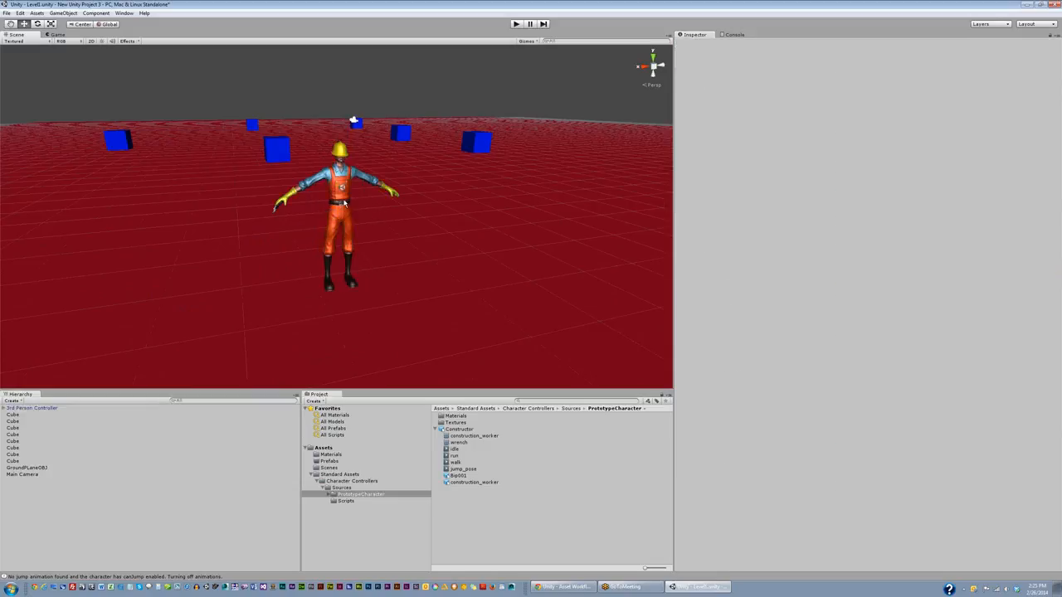
click(343, 202)
click(274, 147)
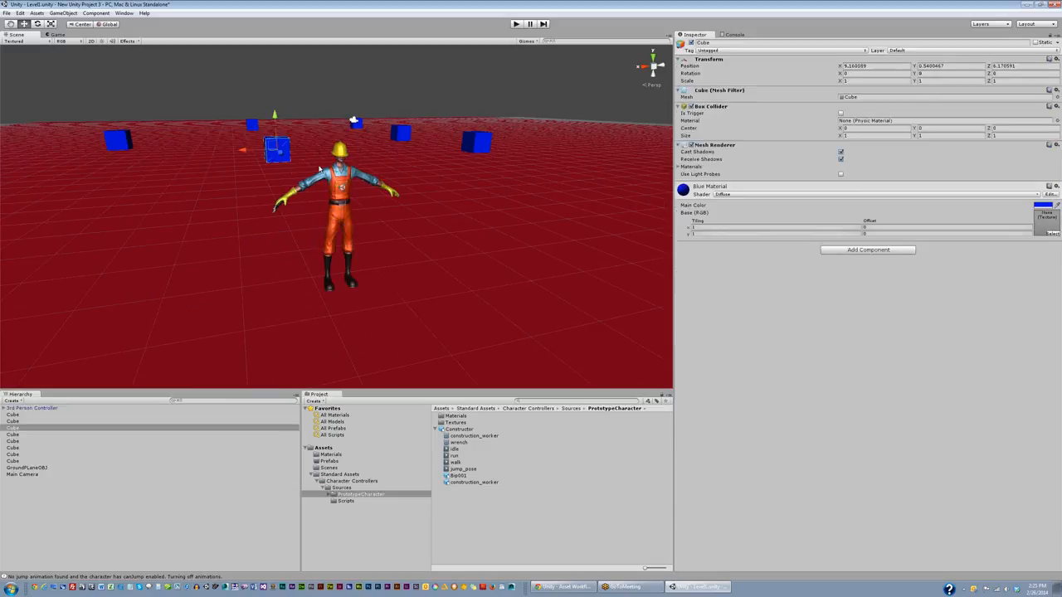
key(f)
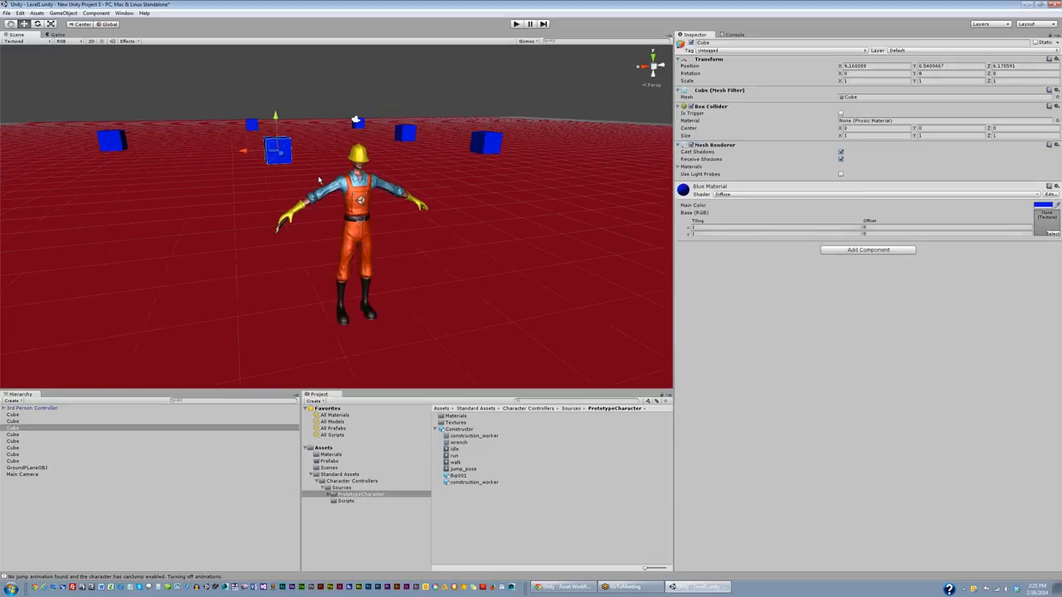
right_drag(336, 195, 454, 152)
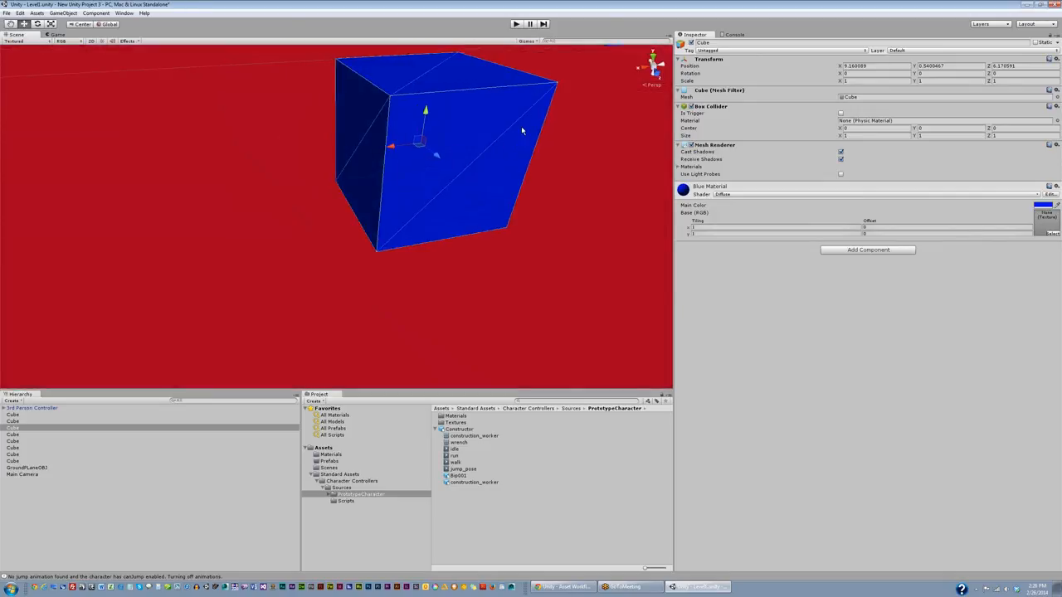
scroll(520, 131, down, 10)
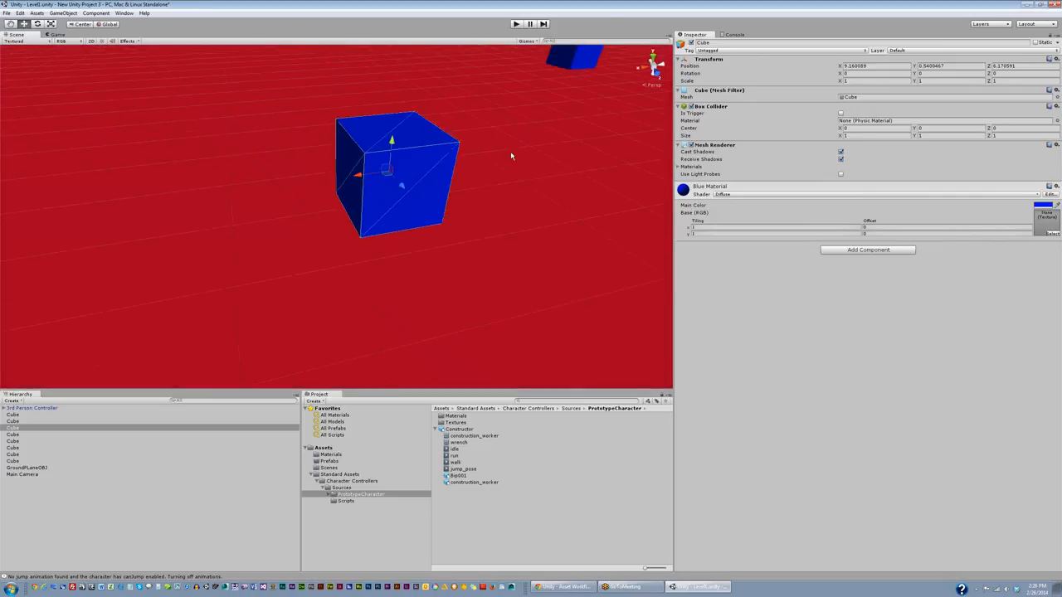
Step: Preview the scene in Alpha render mode and in 2D mode, returning to the RGB 3D display
click(81, 41)
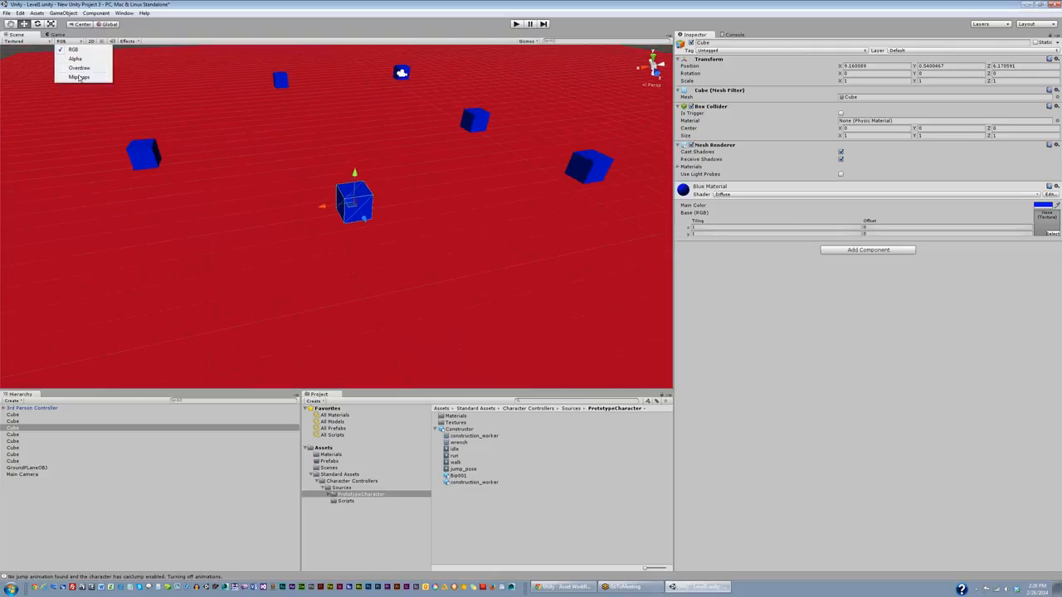
click(75, 59)
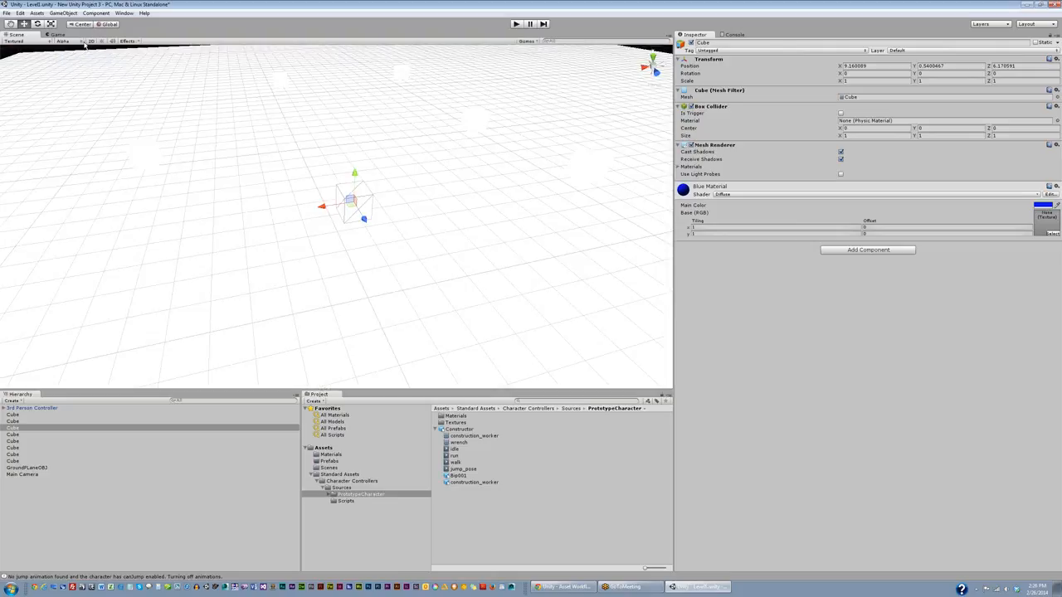
click(82, 42)
click(80, 52)
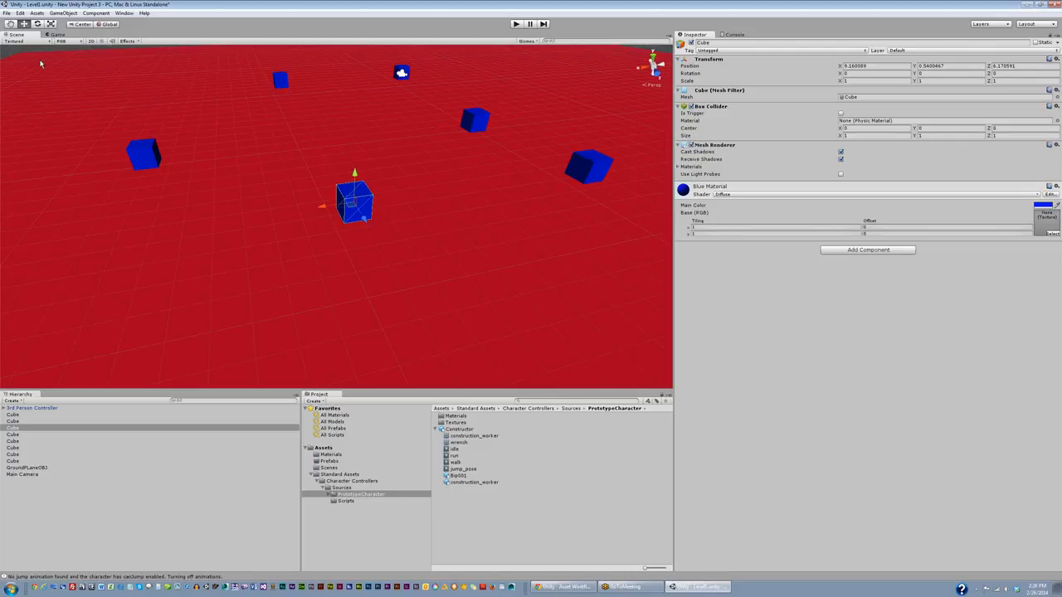
click(91, 43)
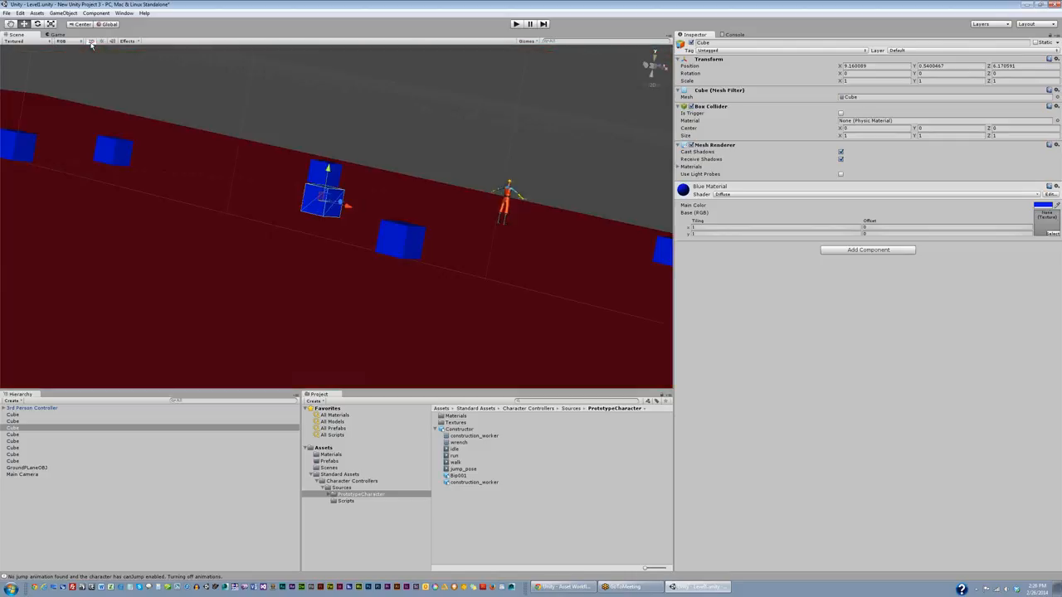
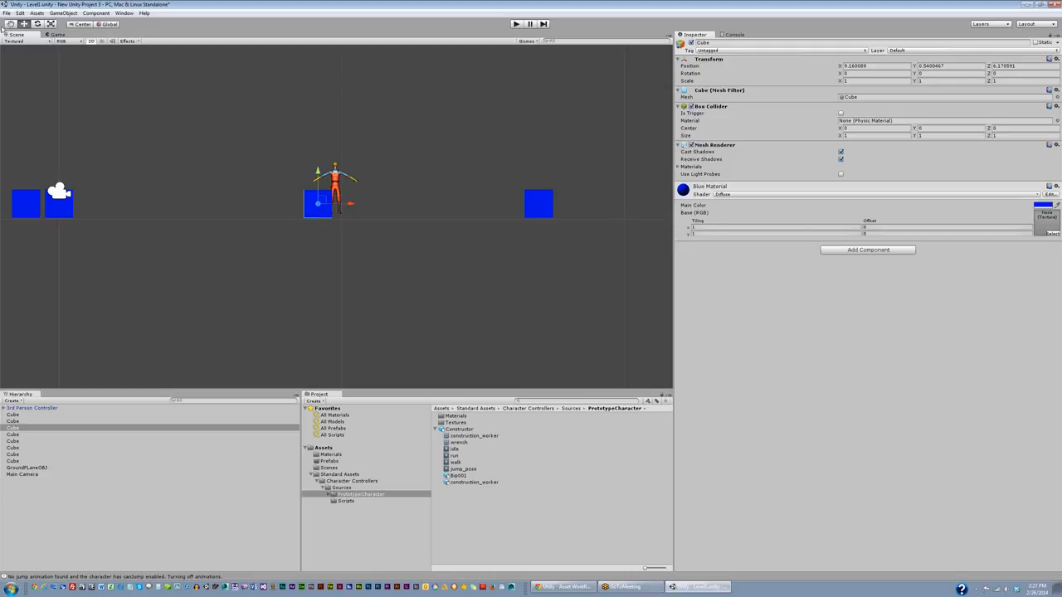
click(91, 41)
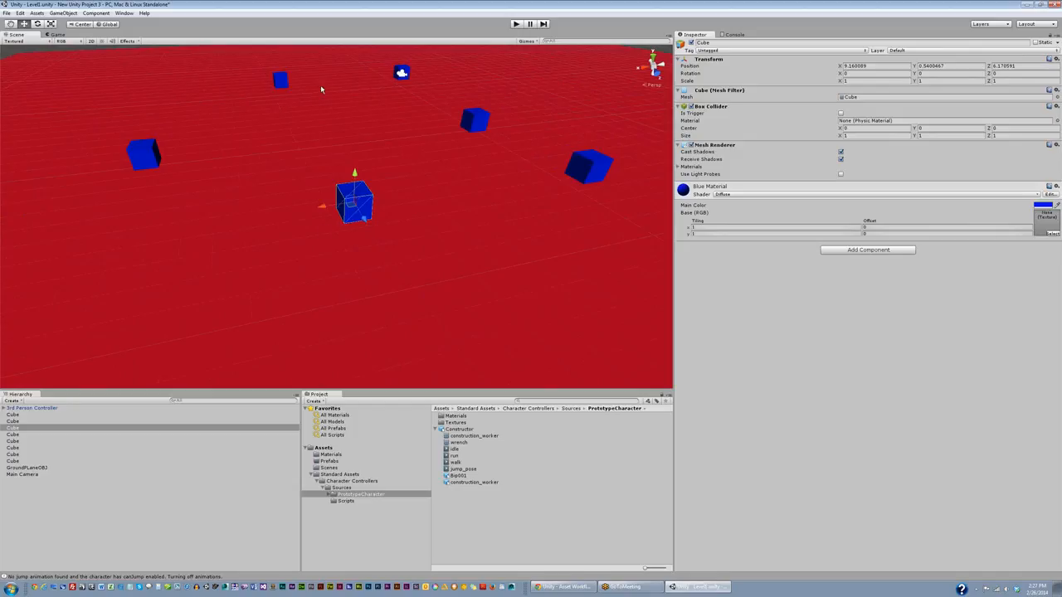
Step: View the scene from the right, top and back, comparing the back view in perspective, isometric and 2D modes
click(655, 73)
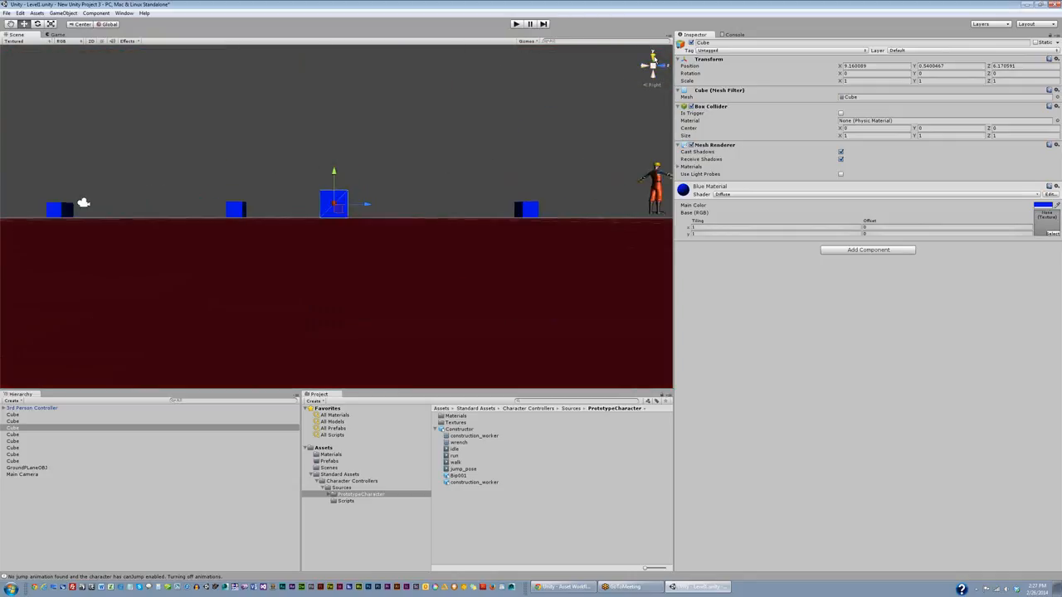
click(653, 58)
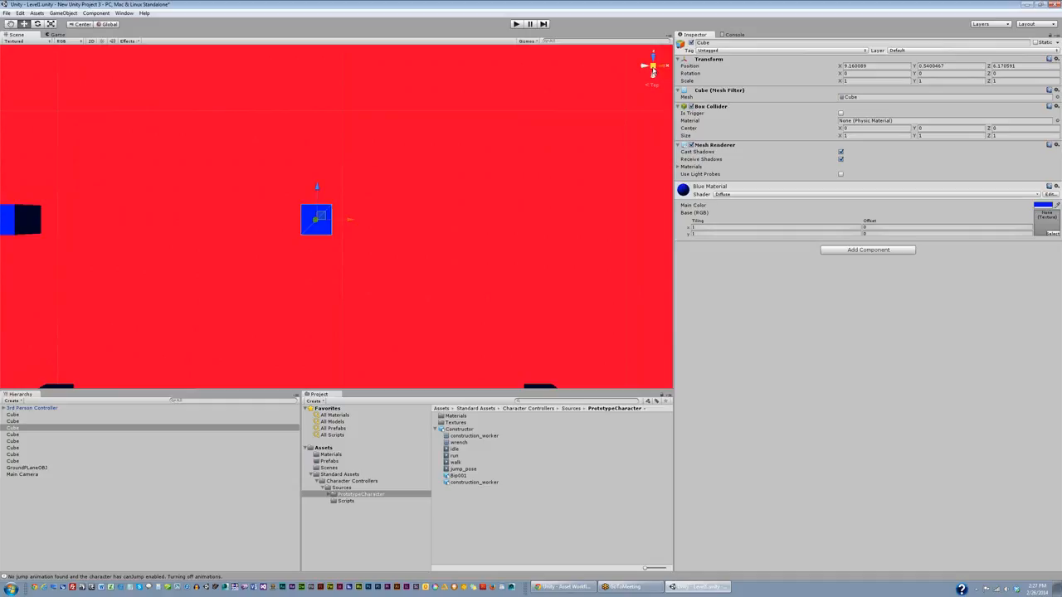
drag(617, 103, 523, 125)
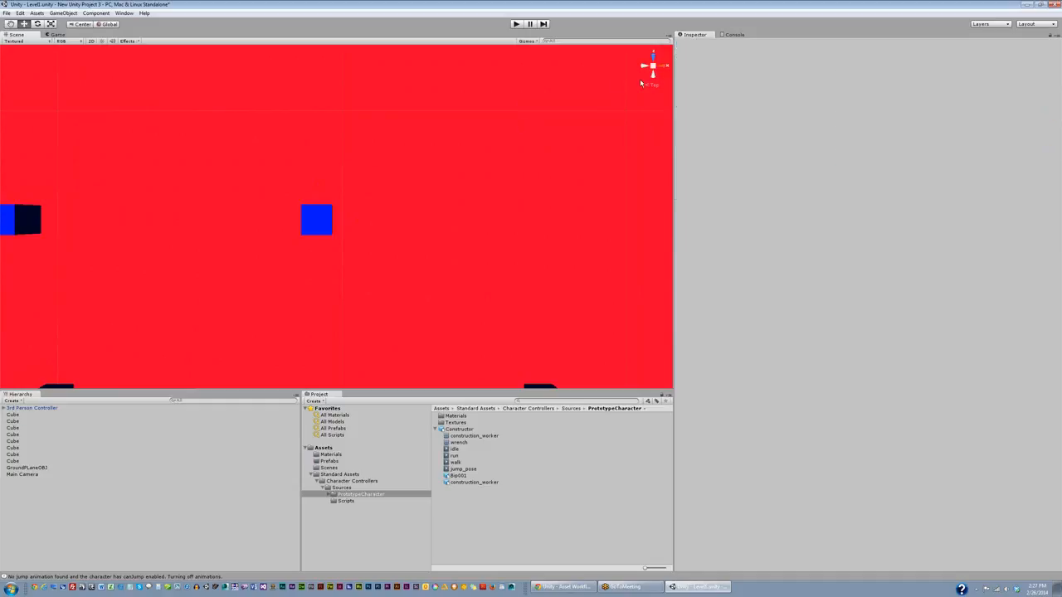
click(653, 77)
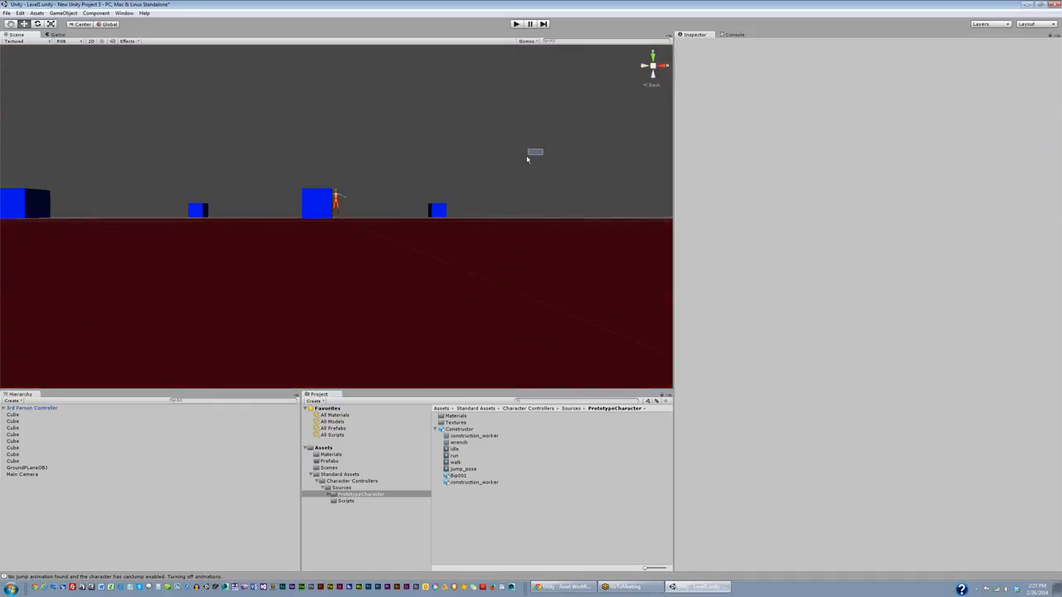
click(653, 67)
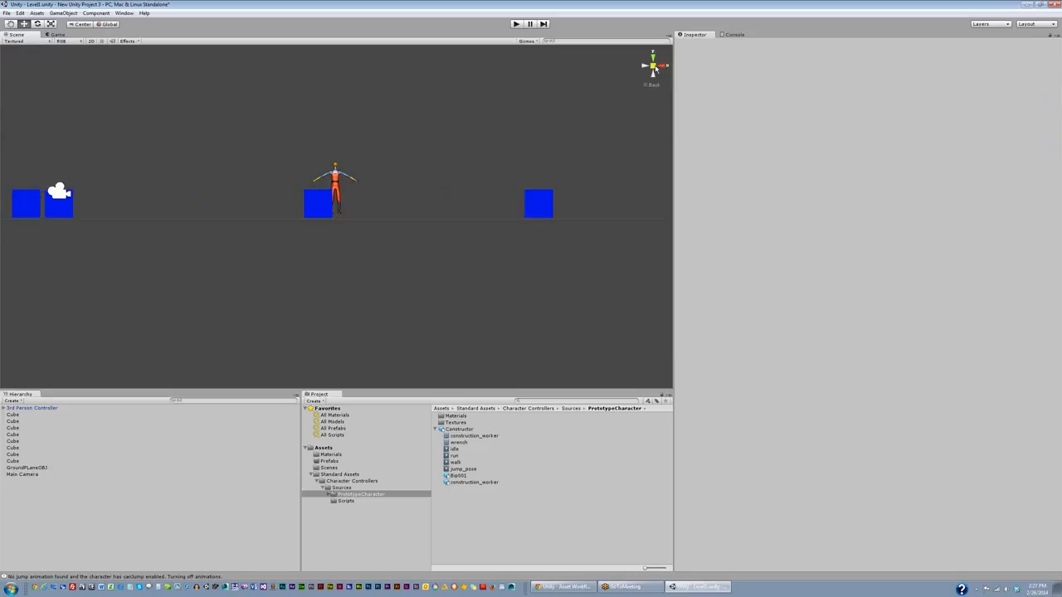
click(654, 66)
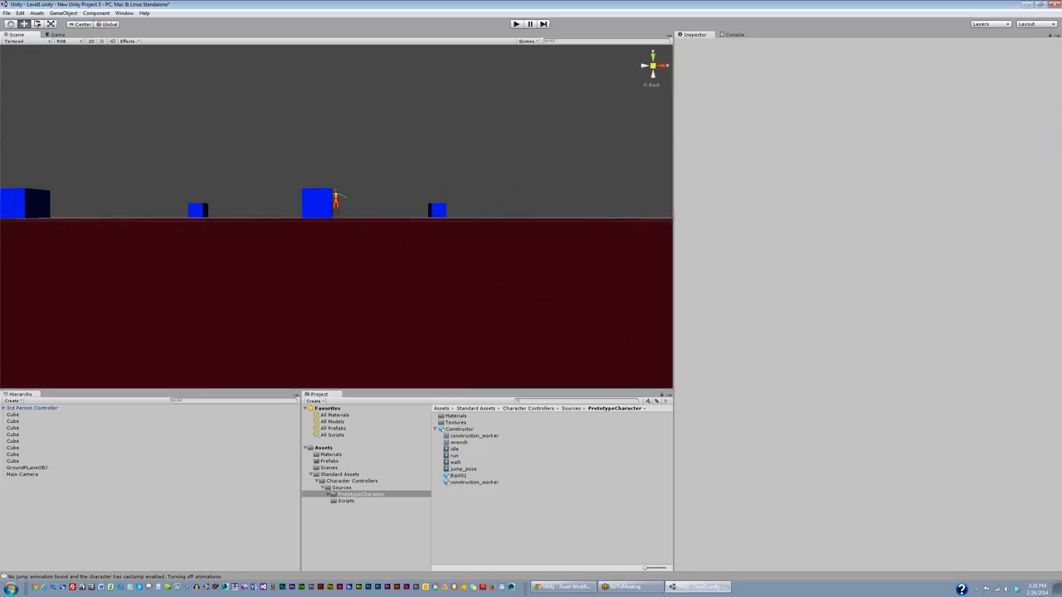
click(91, 41)
click(91, 40)
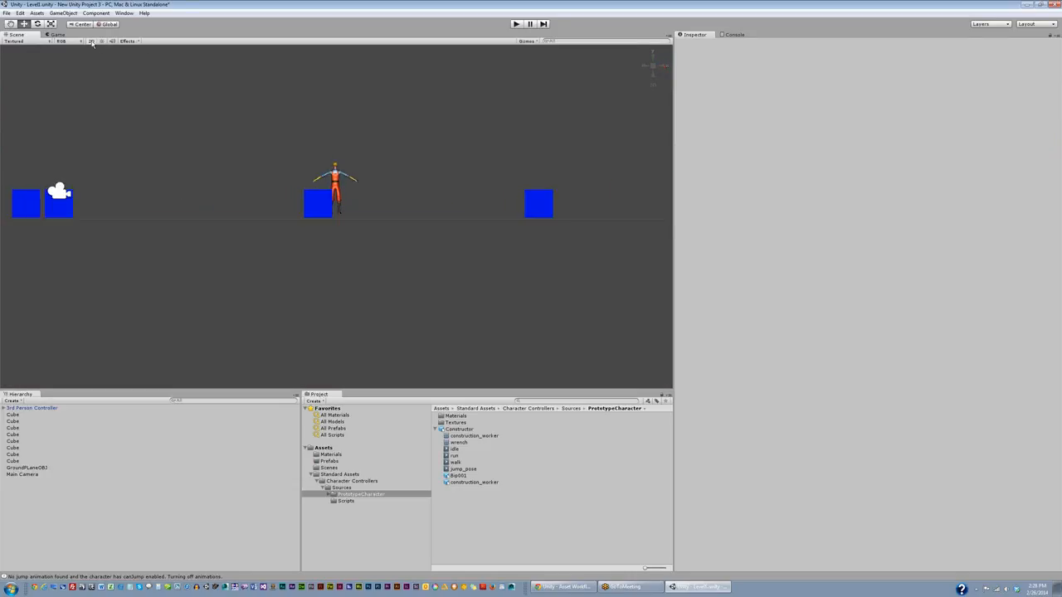
Step: Compare the perspective and isometric projections of the whole ground plane and its cubes from an angled viewpoint
alt+drag(580, 111, 475, 203)
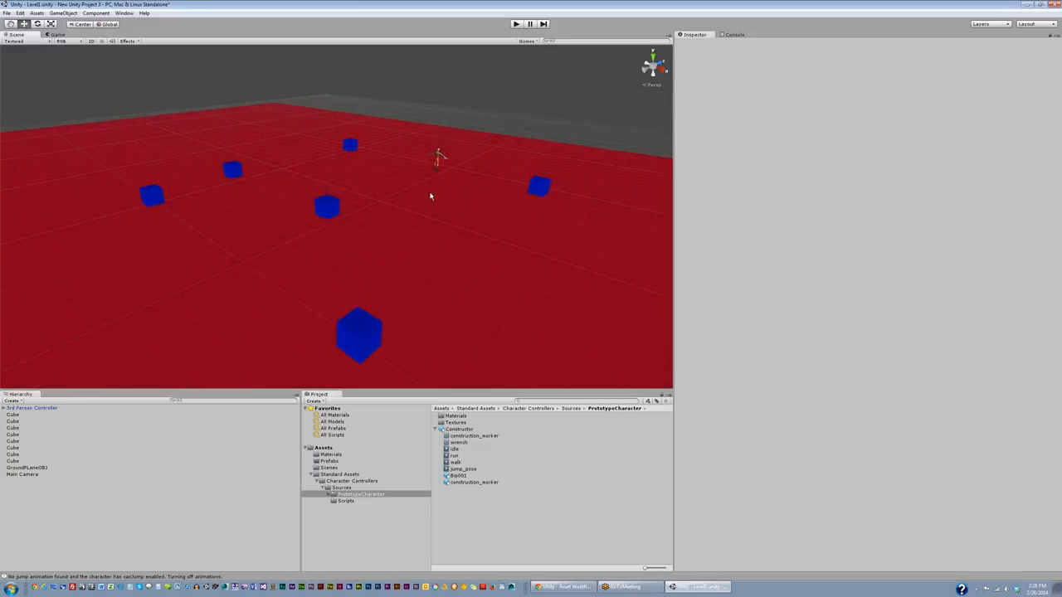
scroll(429, 194, down, 8)
scroll(428, 196, down, 2)
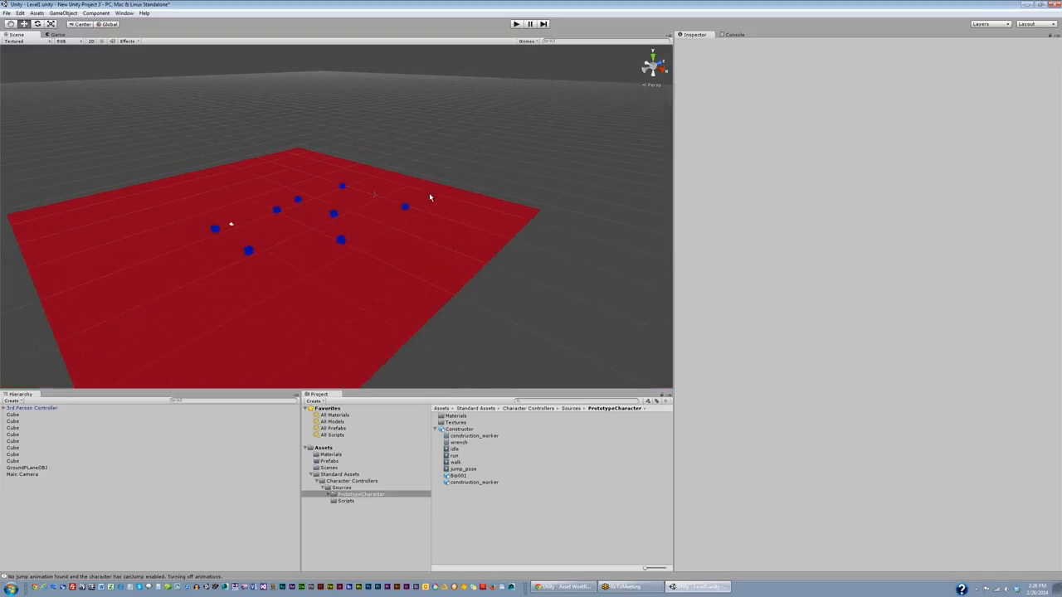
scroll(428, 197, up, 5)
click(653, 66)
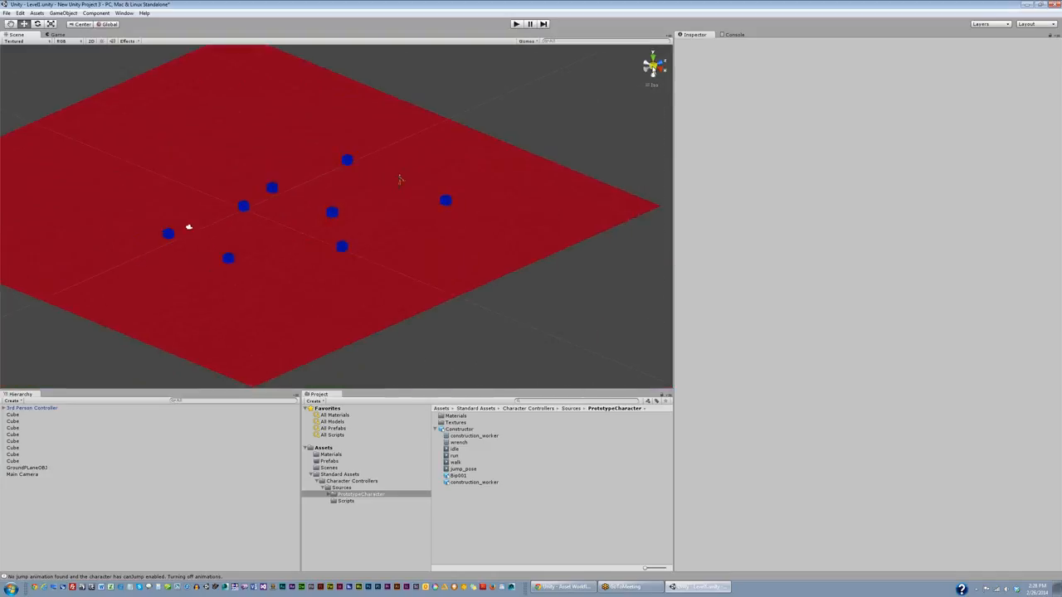
click(652, 68)
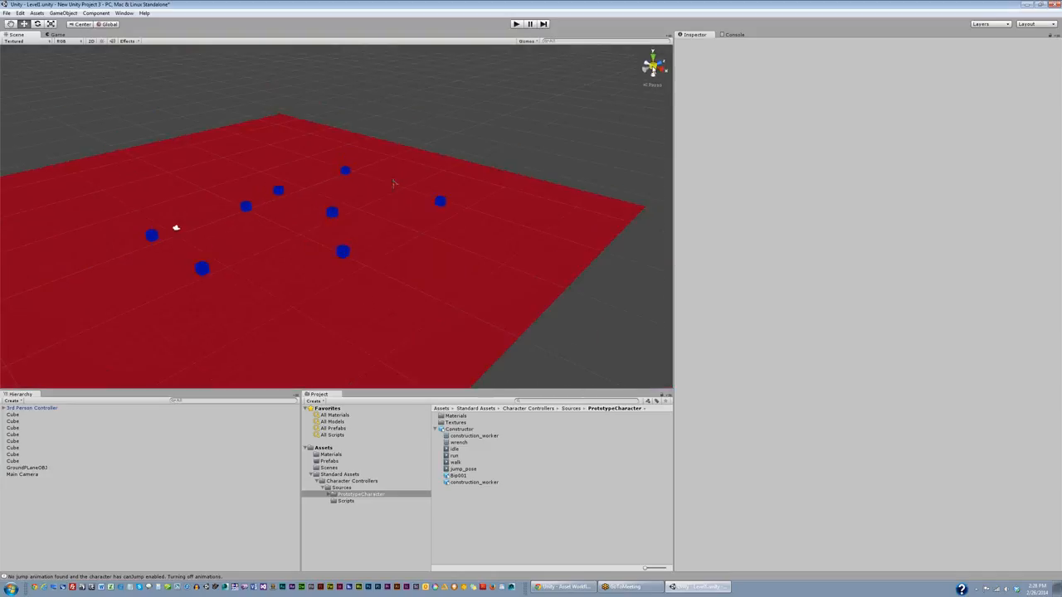
click(653, 68)
click(653, 68)
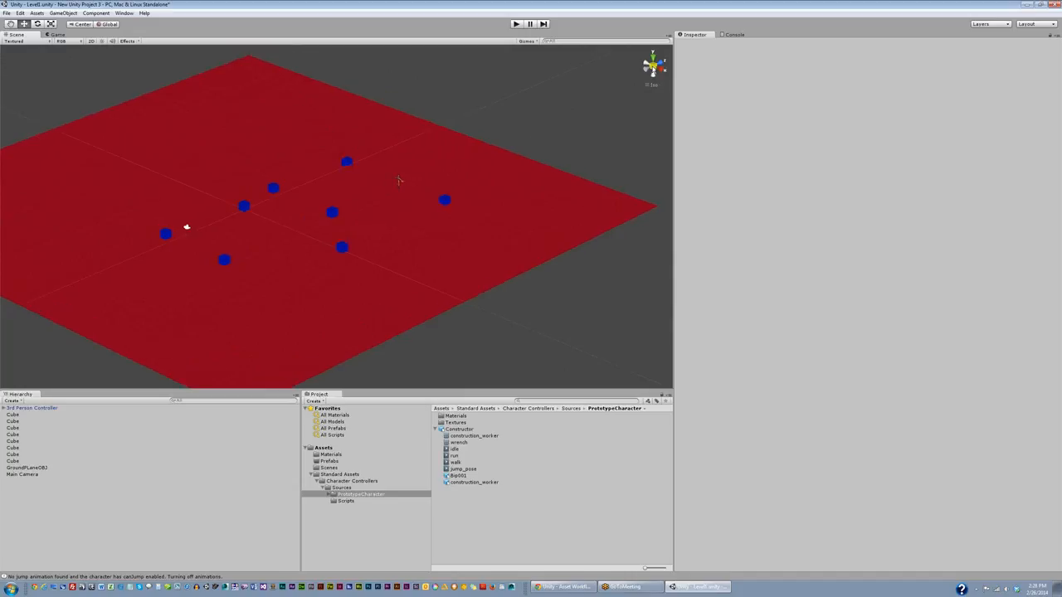
click(652, 69)
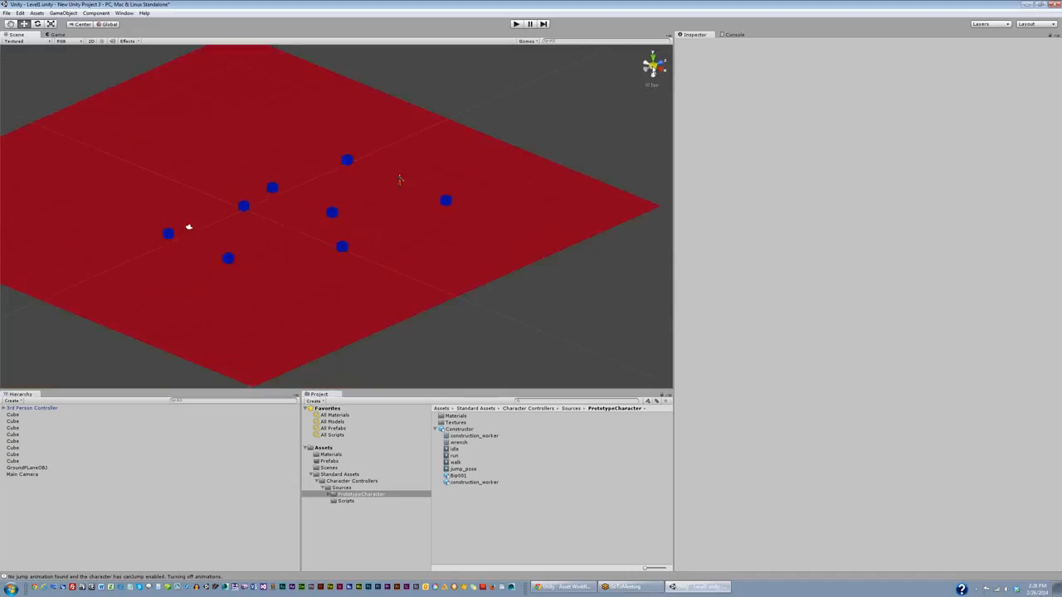
click(653, 69)
click(653, 69)
Step: Inspect the ground plane from different viewpoints in isometric projection and return the scene view to perspective
alt+drag(488, 161, 466, 172)
scroll(455, 174, down, 4)
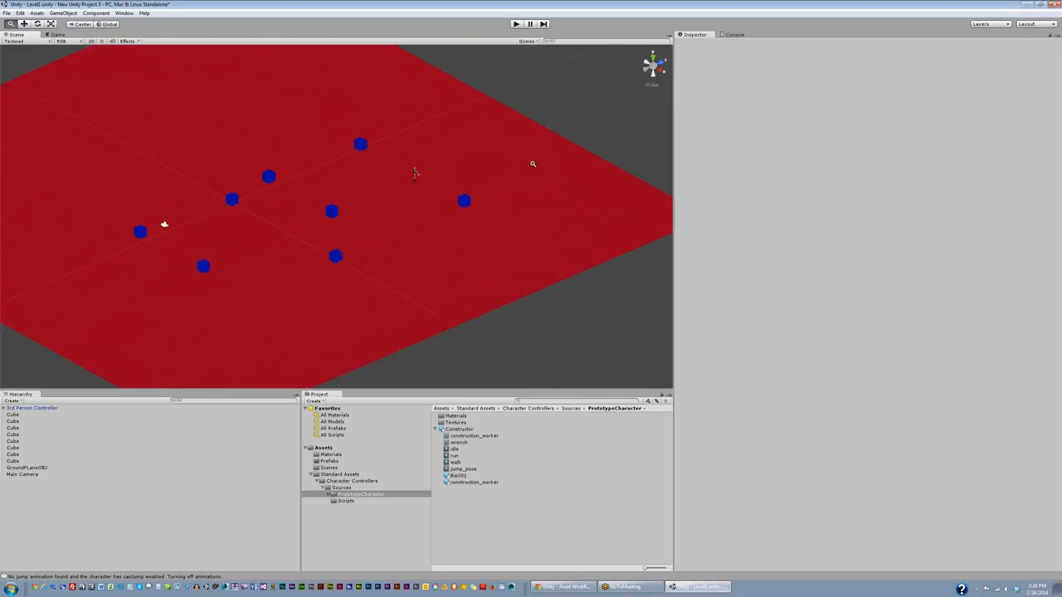
scroll(447, 182, up, 4)
drag(444, 189, 559, 202)
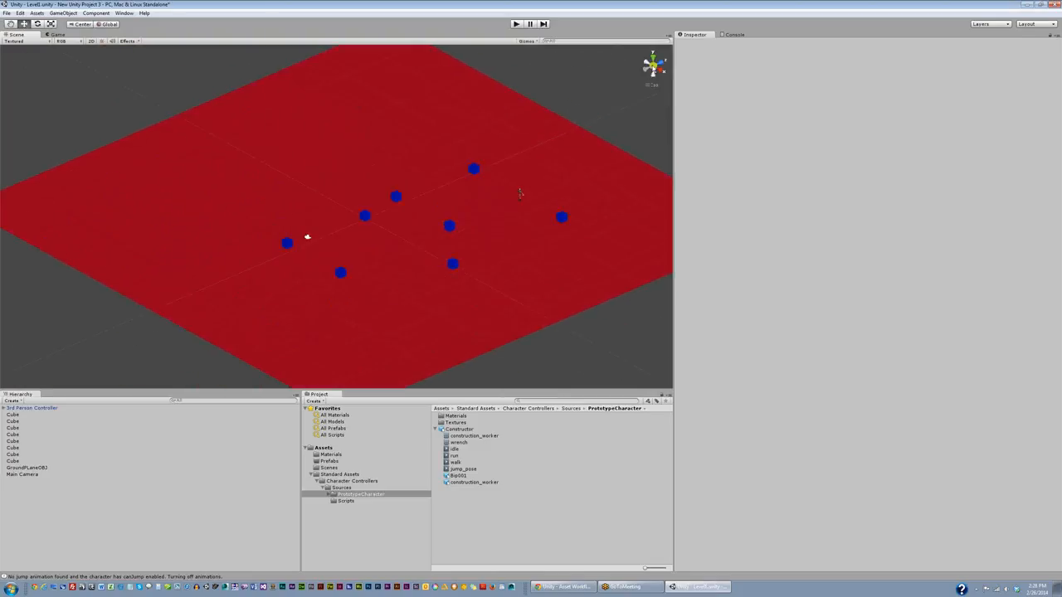
click(653, 68)
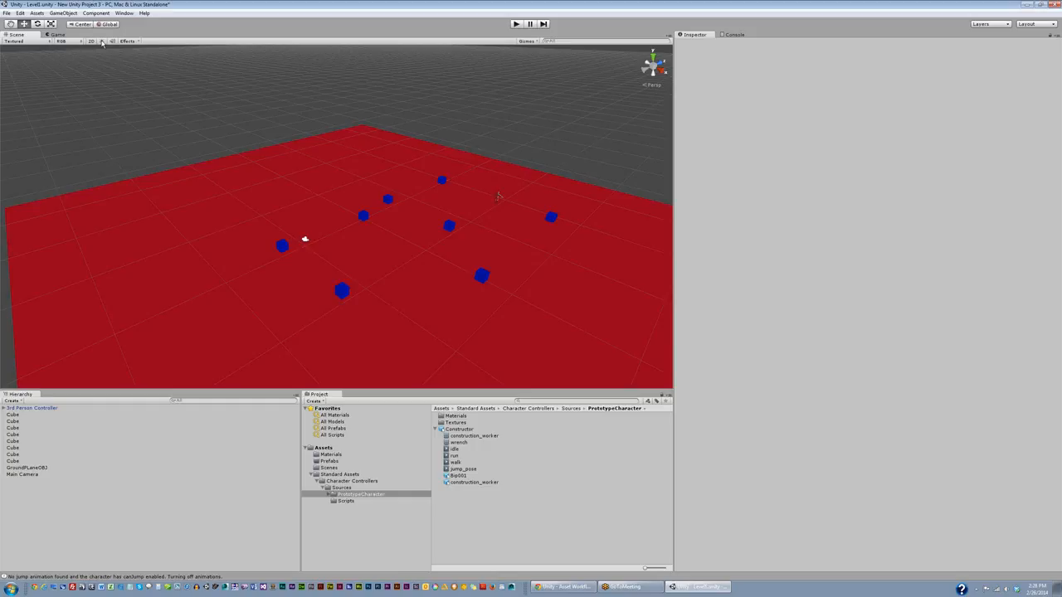
Step: Compare the scene view with scene lighting on and off, leaving the default lighting active
click(101, 42)
click(102, 41)
click(102, 42)
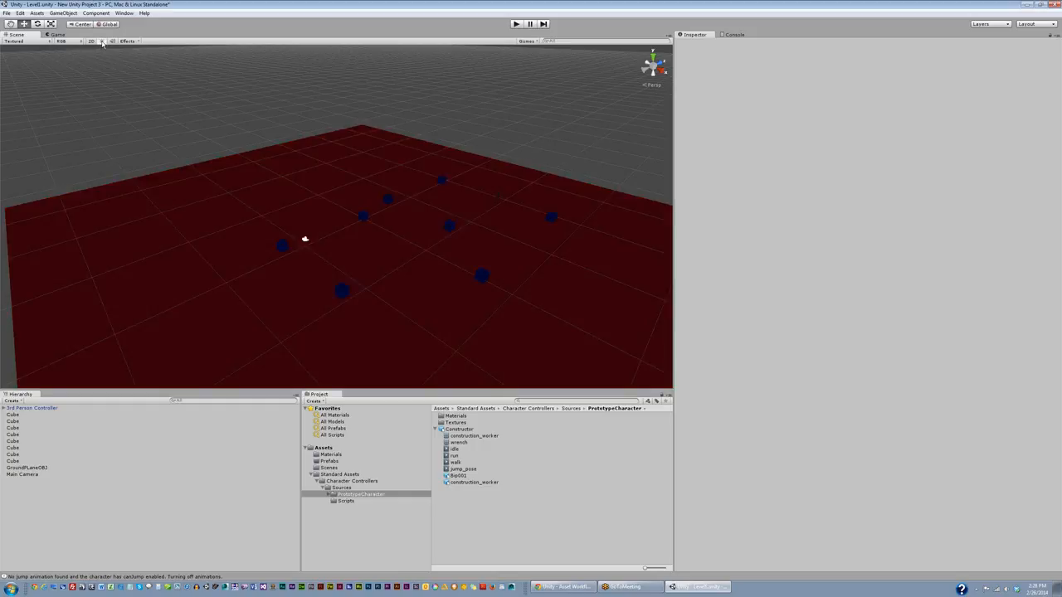
click(102, 42)
click(102, 41)
click(102, 42)
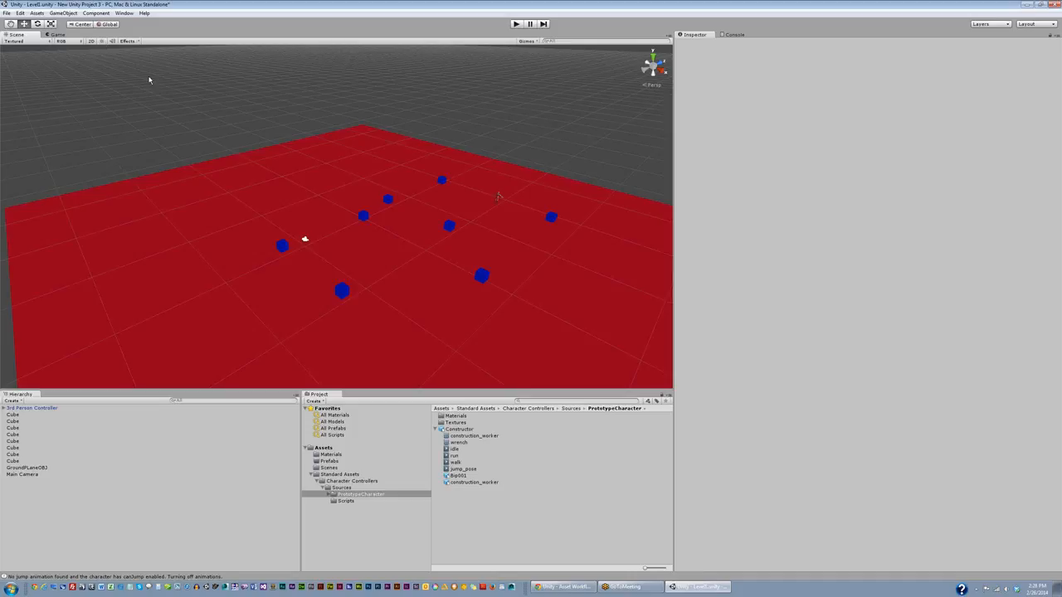
Step: Create a point light and move it among the cubes to about X 4.22, Z -4.36
click(77, 13)
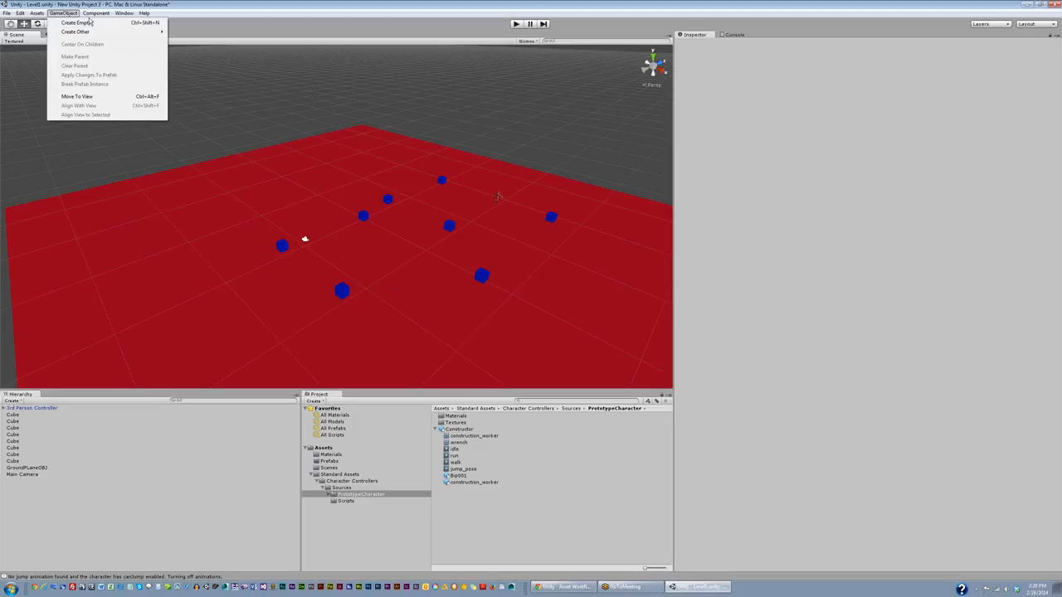
mouse_move(38, 15)
mouse_move(75, 22)
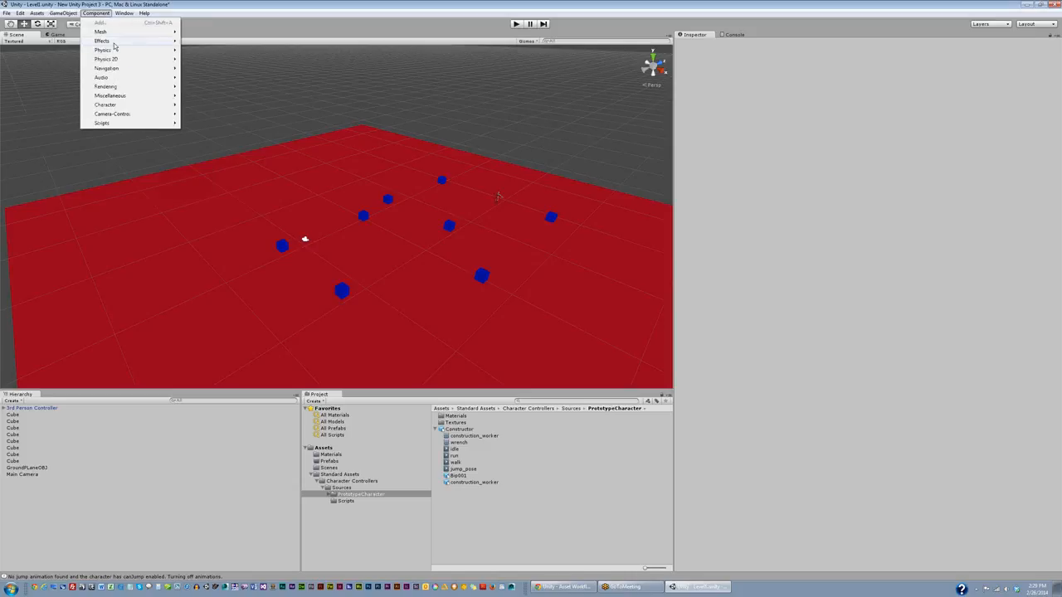
mouse_move(117, 59)
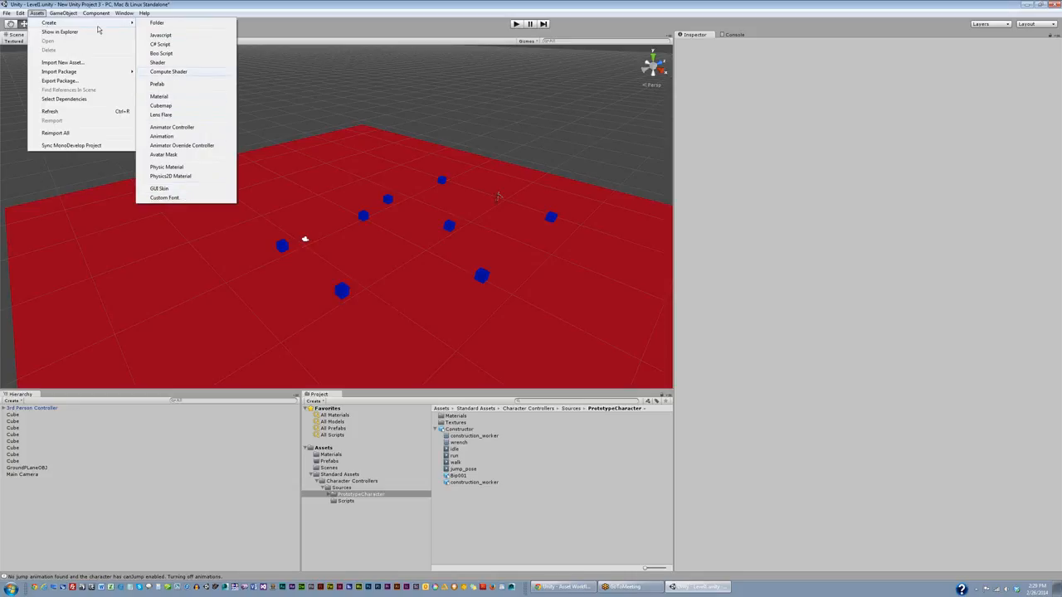
mouse_move(167, 36)
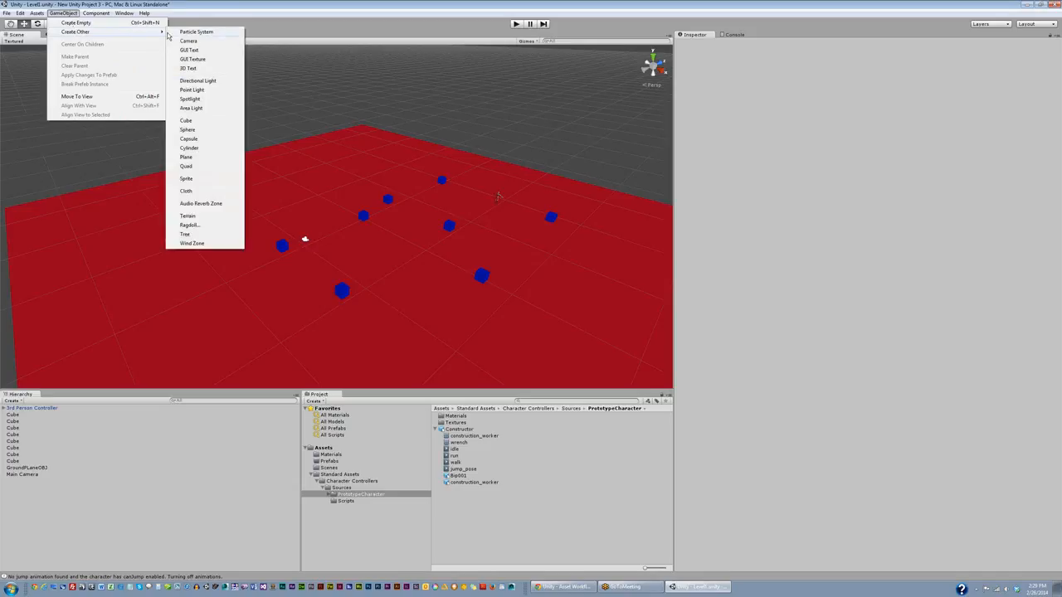
click(195, 91)
drag(341, 197, 379, 232)
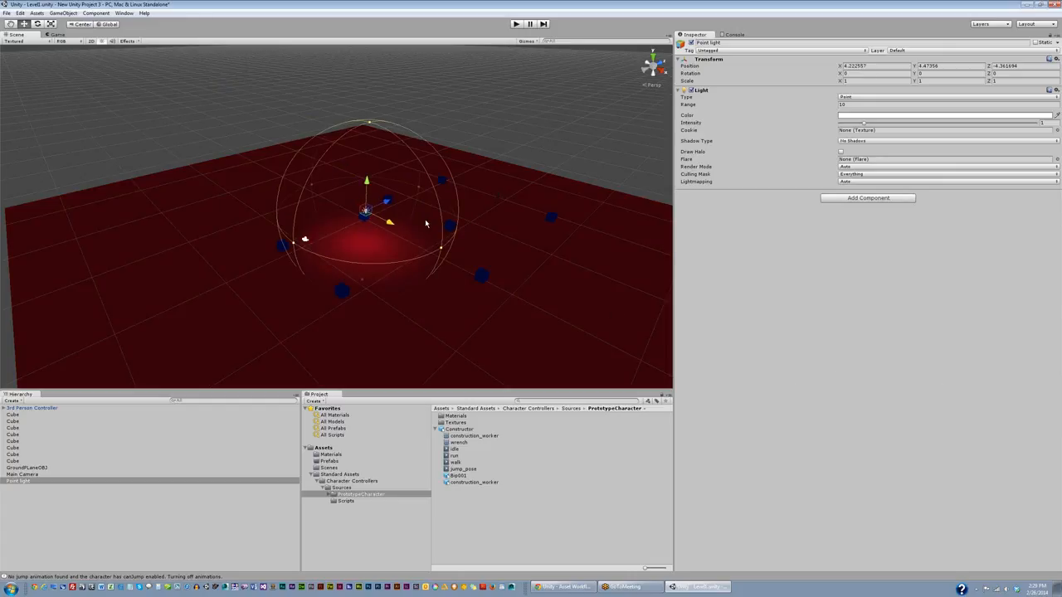
Step: Reposition the point light above the cube near the plane's middle, at about X 3.76, Y 4.96
drag(369, 193, 369, 176)
drag(393, 214, 390, 213)
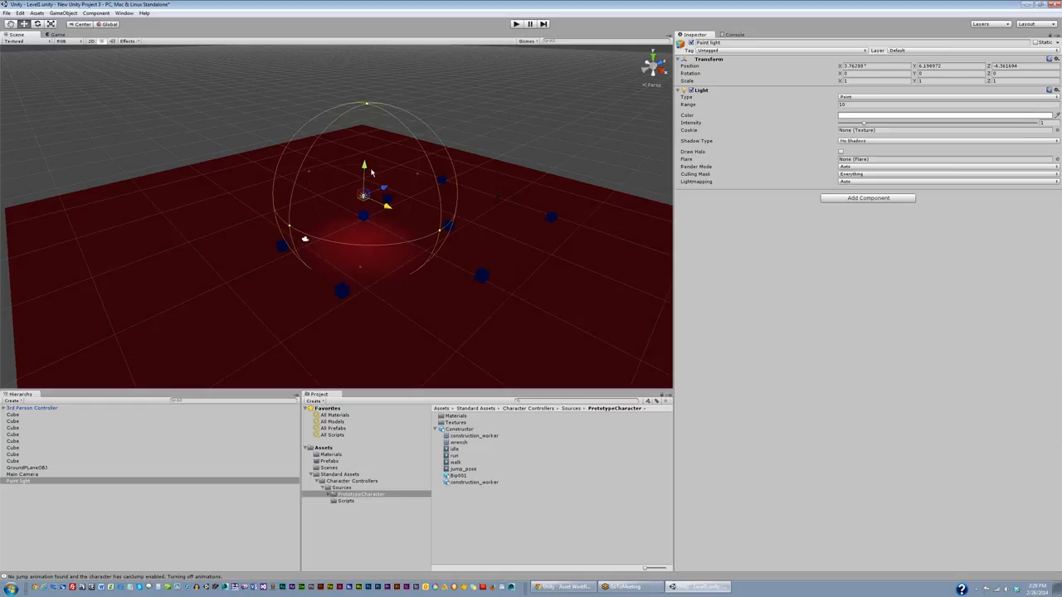
drag(364, 167, 364, 179)
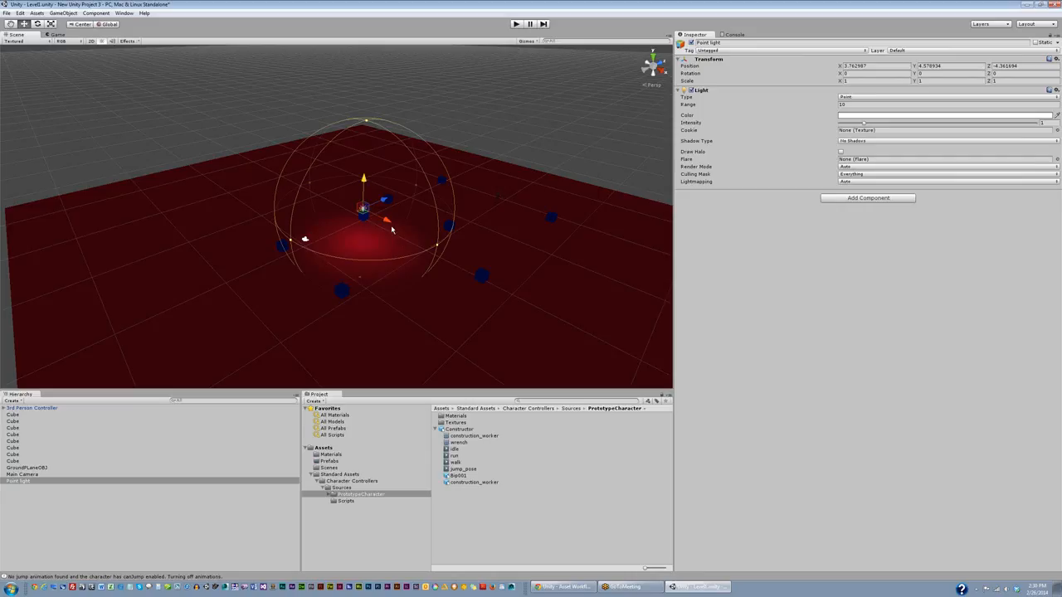
mouse_move(371, 180)
mouse_down()
mouse_move(370, 160)
mouse_move(370, 176)
mouse_up()
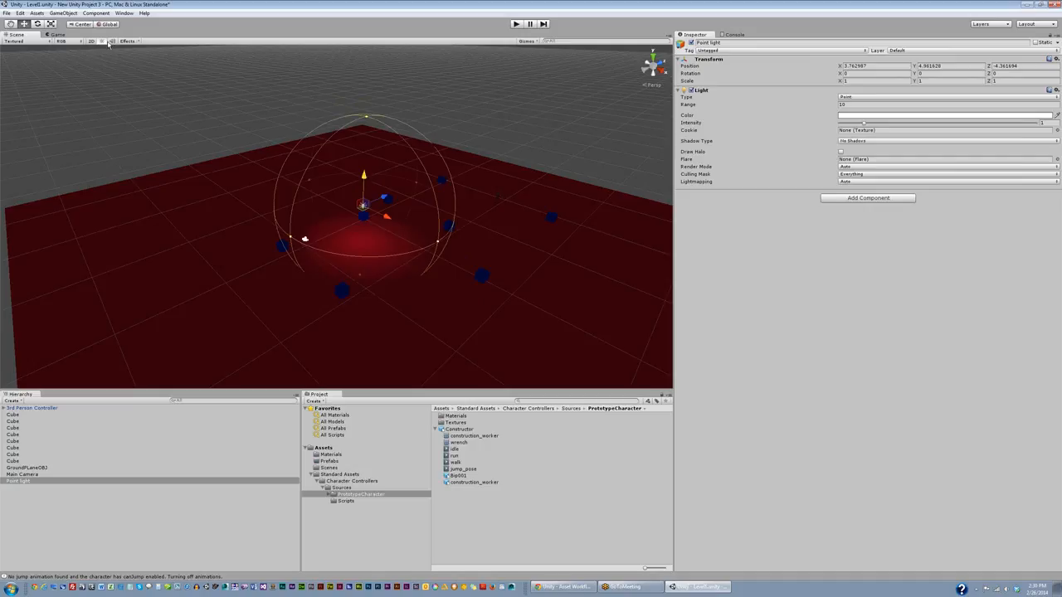
Step: Compare the point light's effect with scene lighting on and off, leaving scene lighting off in the scene view
click(102, 42)
click(102, 42)
click(101, 41)
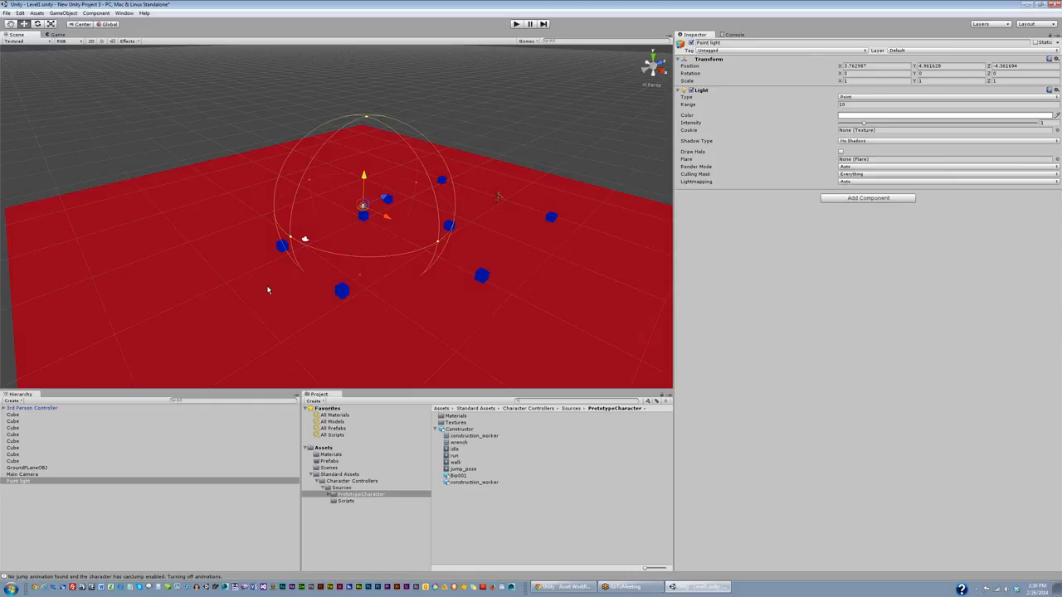
Step: Play the game and run the 3rd Person Controller across the ground to check the point light's illumination
click(516, 24)
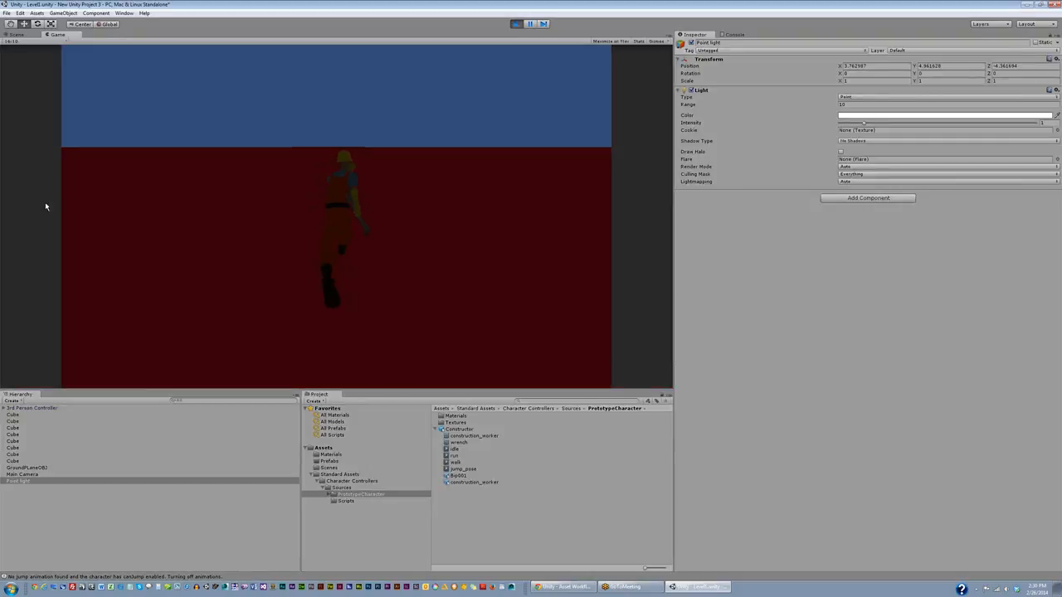
key(a)
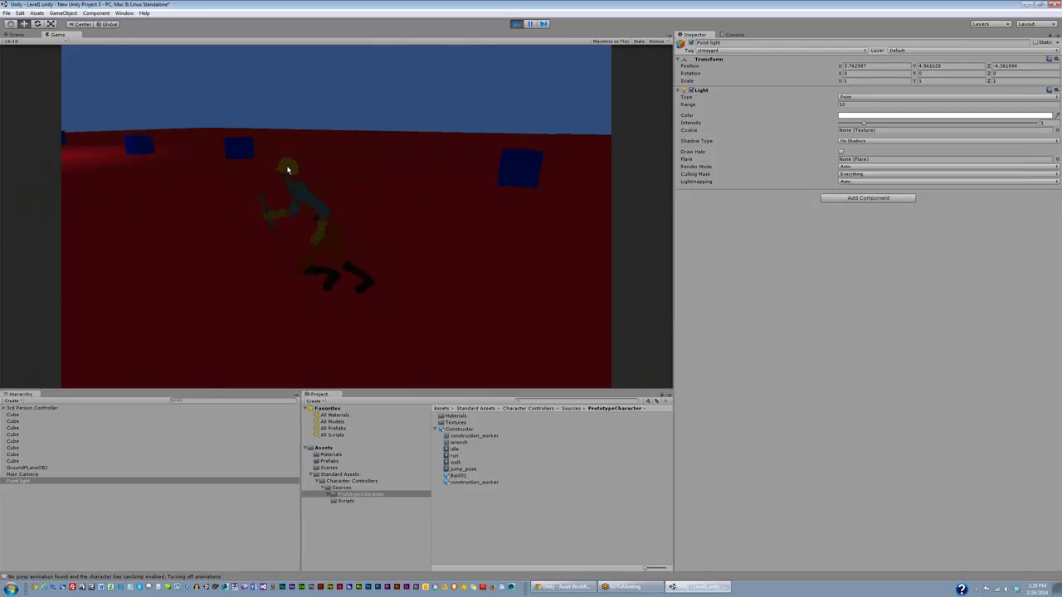
key(w)
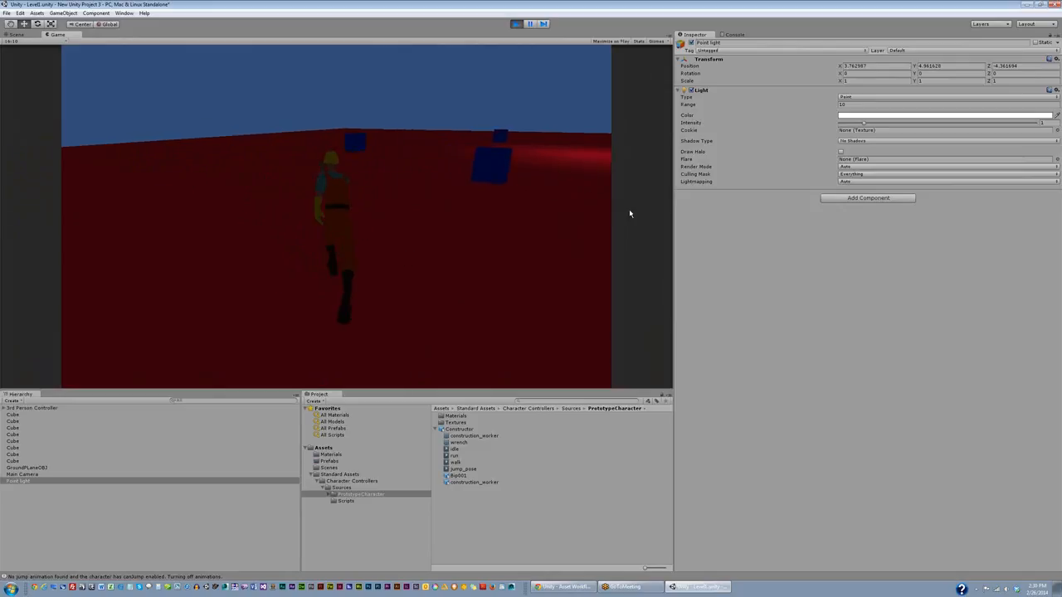
Step: Steer the third-person character around in the running game, and stop the playtest
key(d)
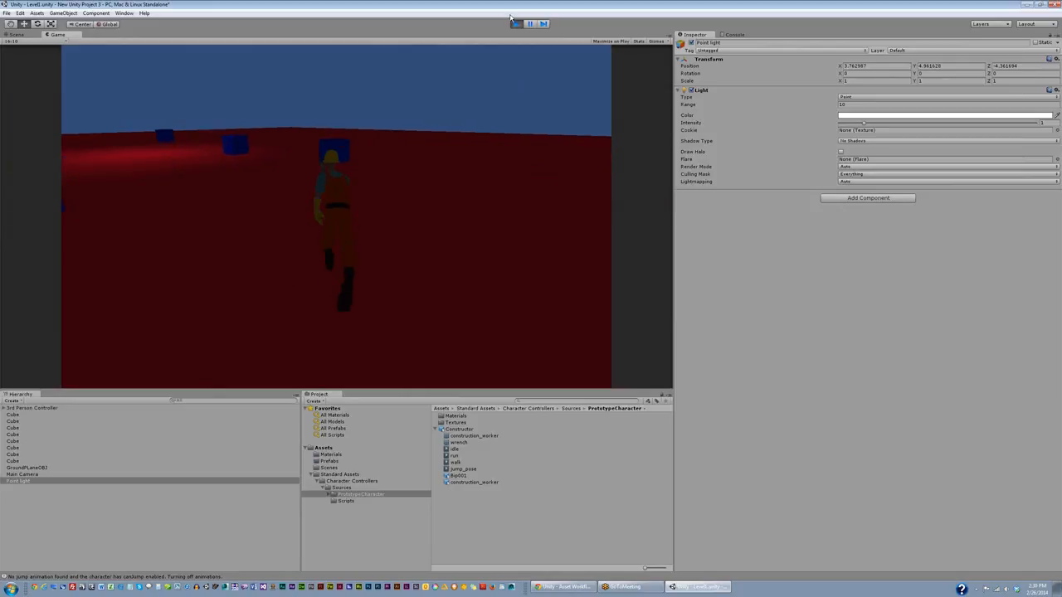
click(515, 23)
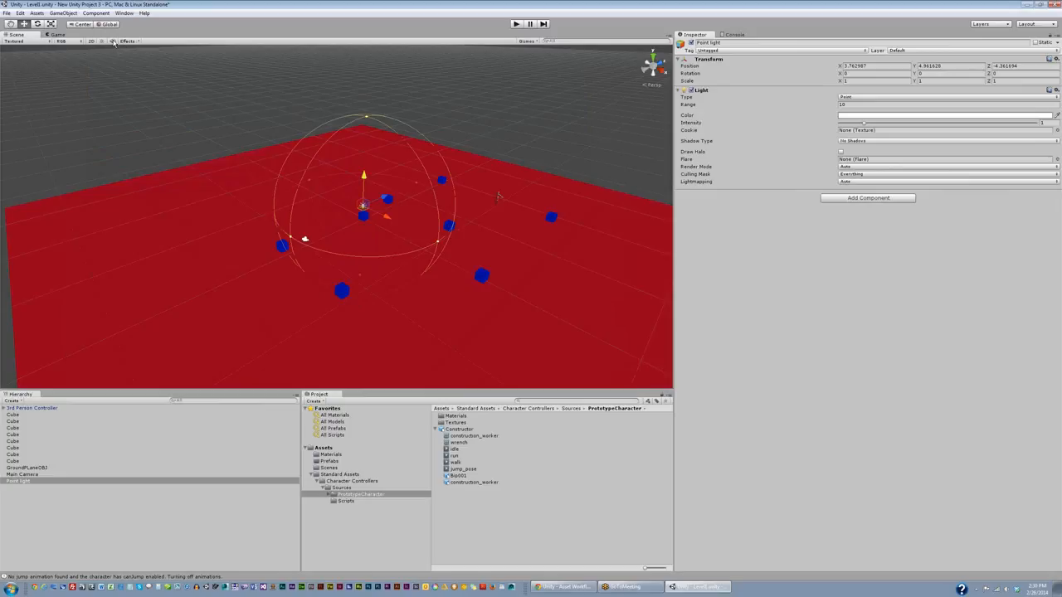
click(138, 41)
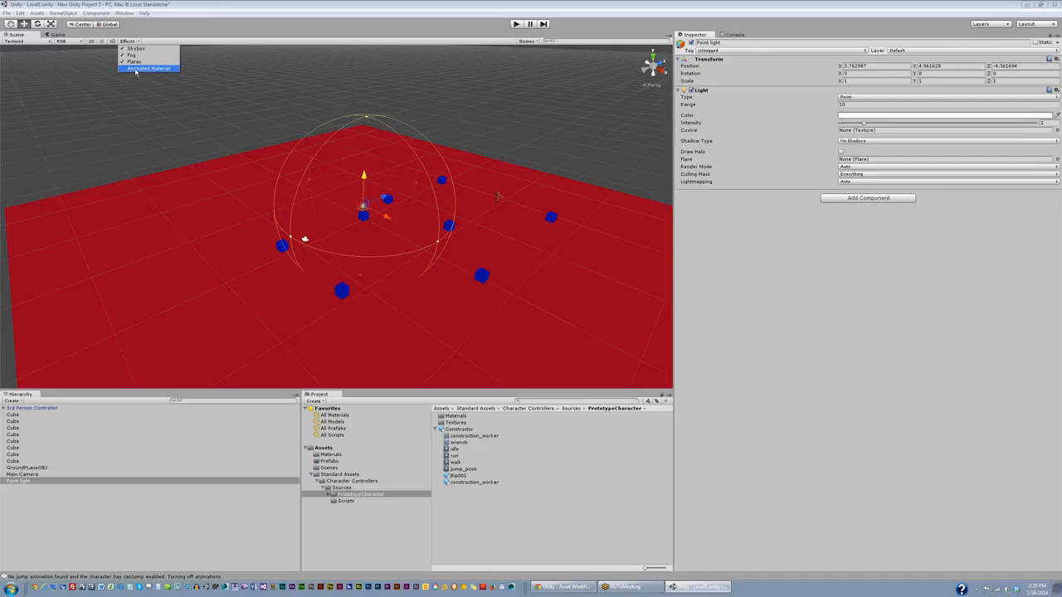
click(145, 33)
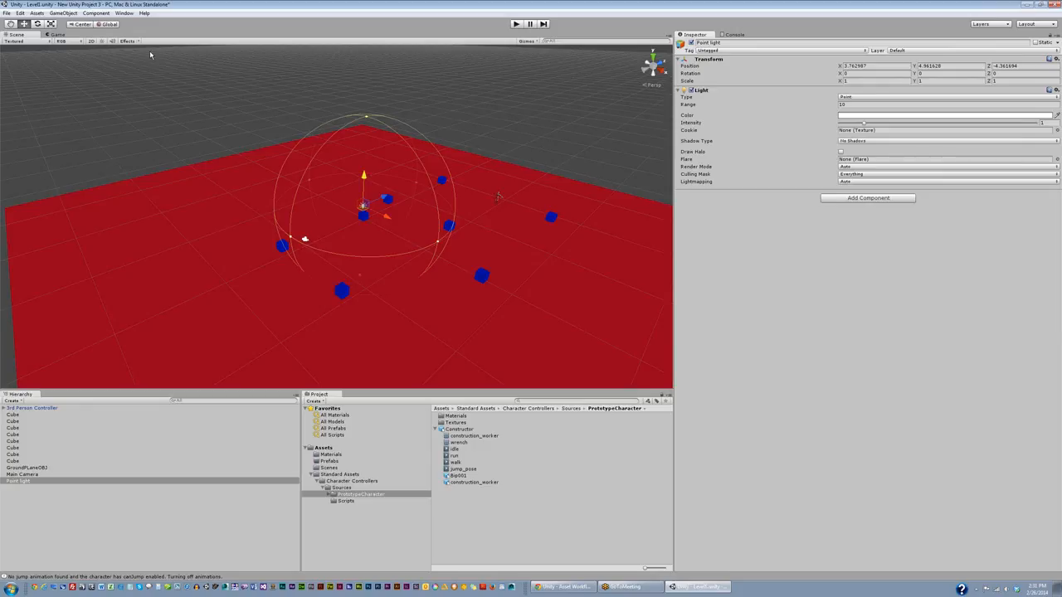
Step: Build the project for the iOS platform into the New Unity Project 3 folder, and close the build settings
click(7, 13)
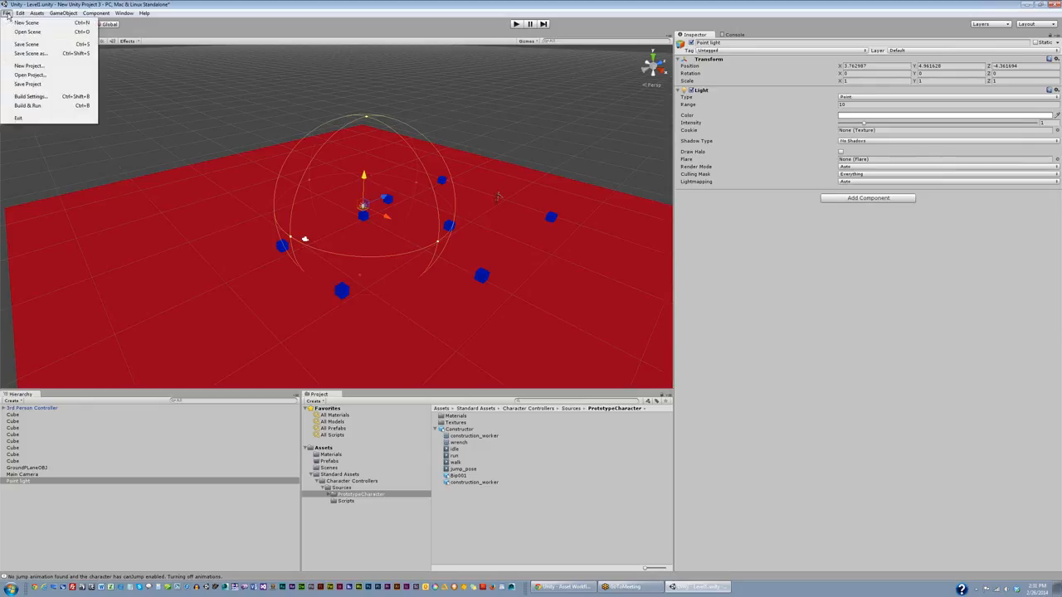
click(42, 98)
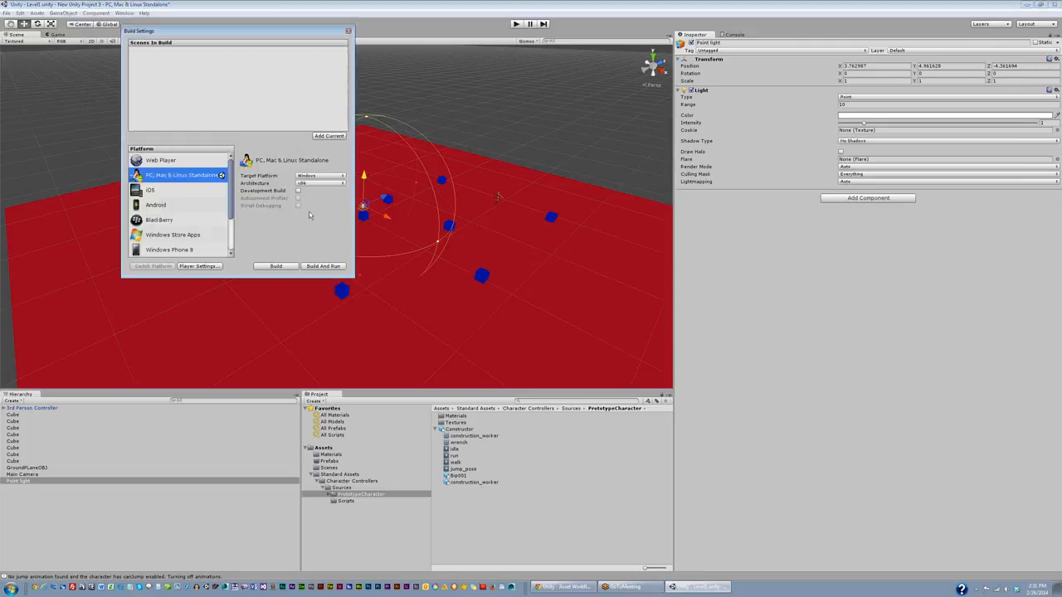
click(163, 207)
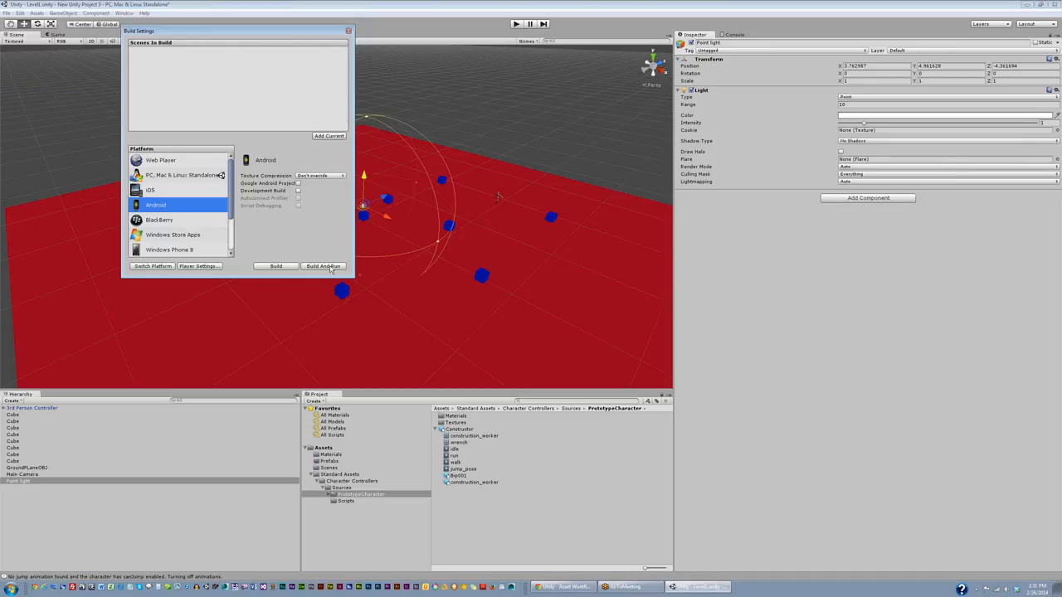
click(167, 191)
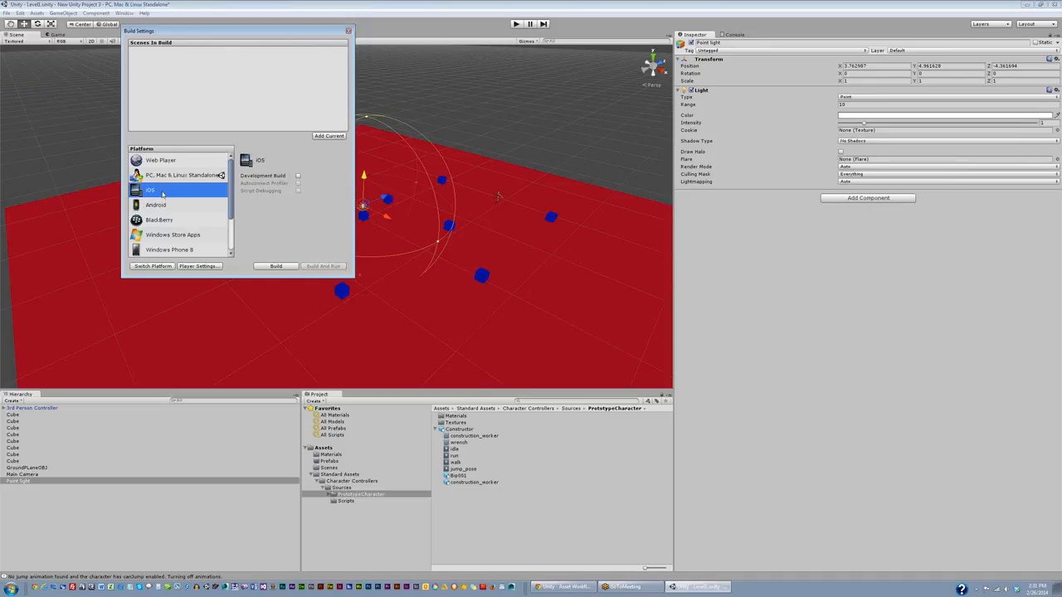
click(276, 266)
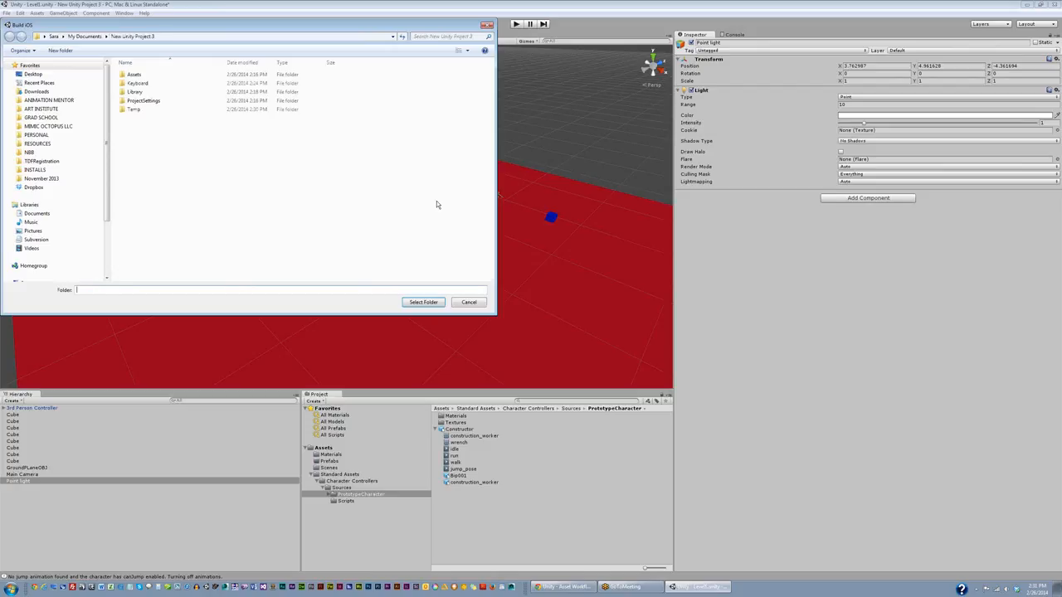
click(423, 302)
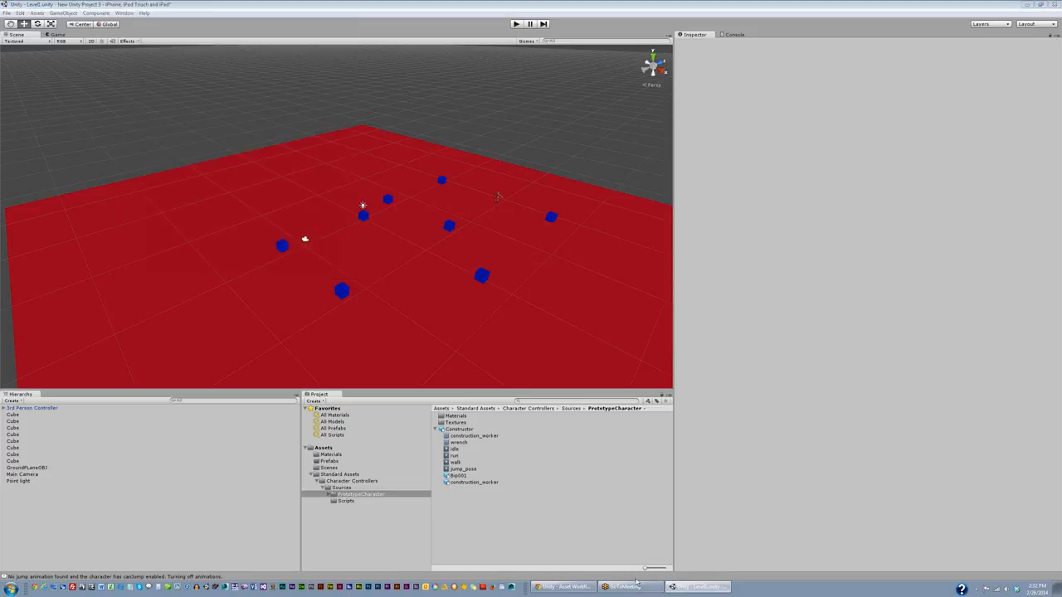
click(299, 99)
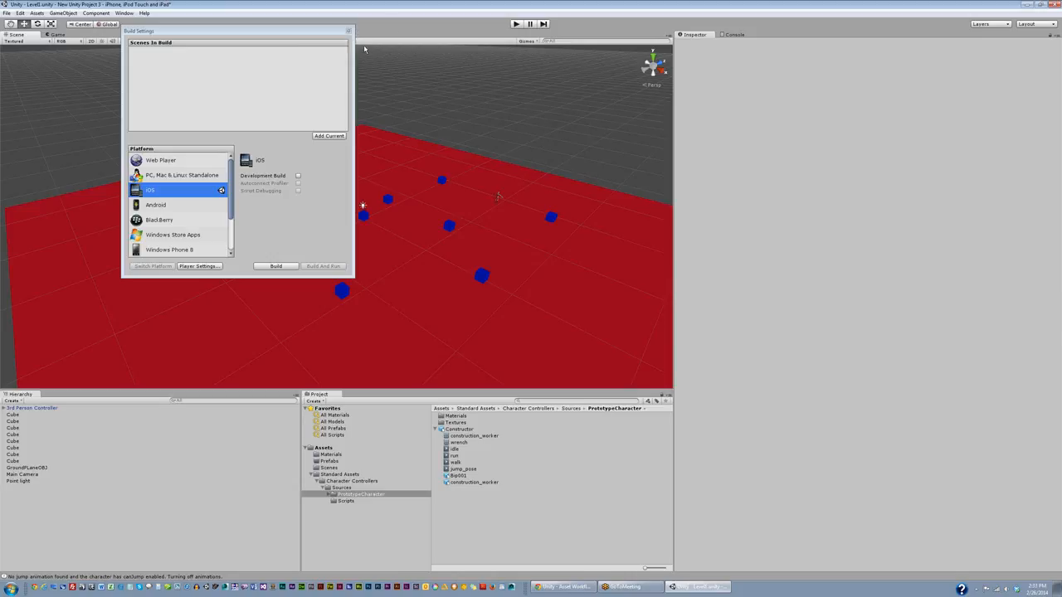
click(348, 31)
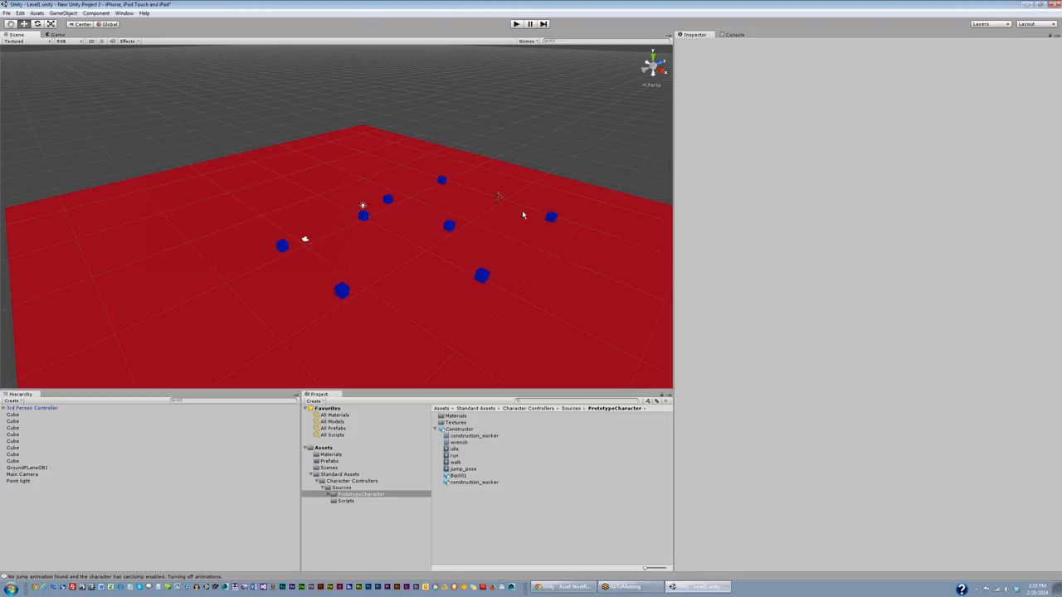
Step: Examine the cubes in the scene one by one, comparing their properties and matching them to their hierarchy entries
click(283, 246)
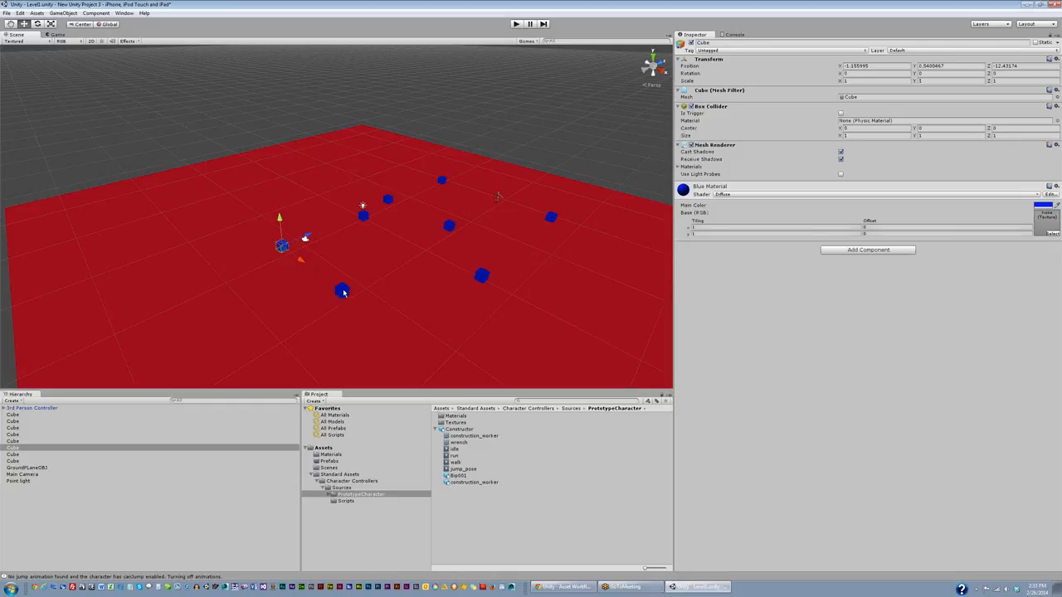
click(8, 460)
click(9, 454)
click(12, 447)
click(11, 441)
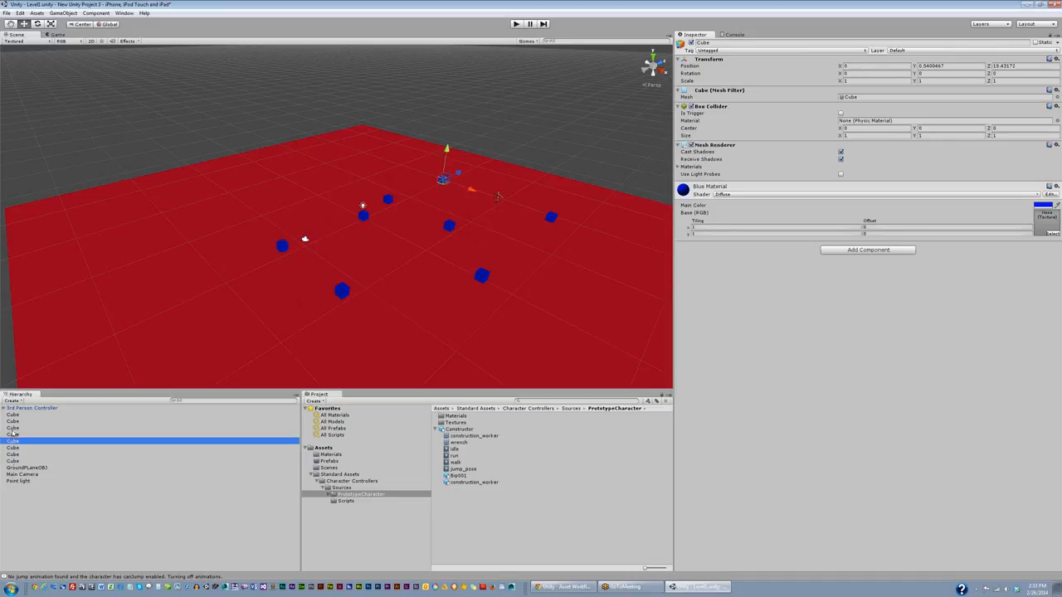
click(12, 434)
click(12, 428)
click(13, 421)
click(13, 415)
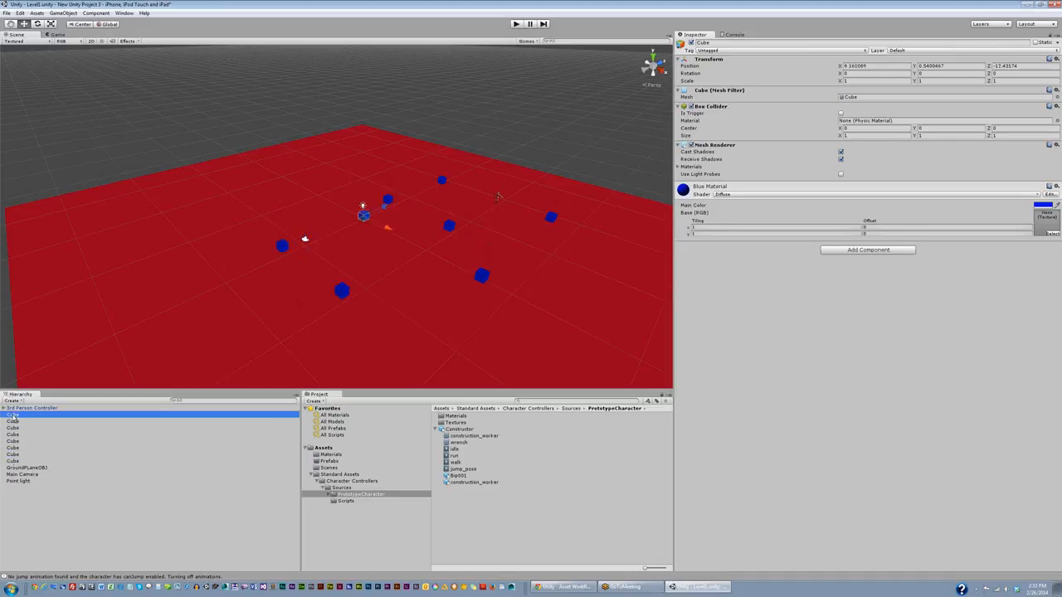
click(341, 290)
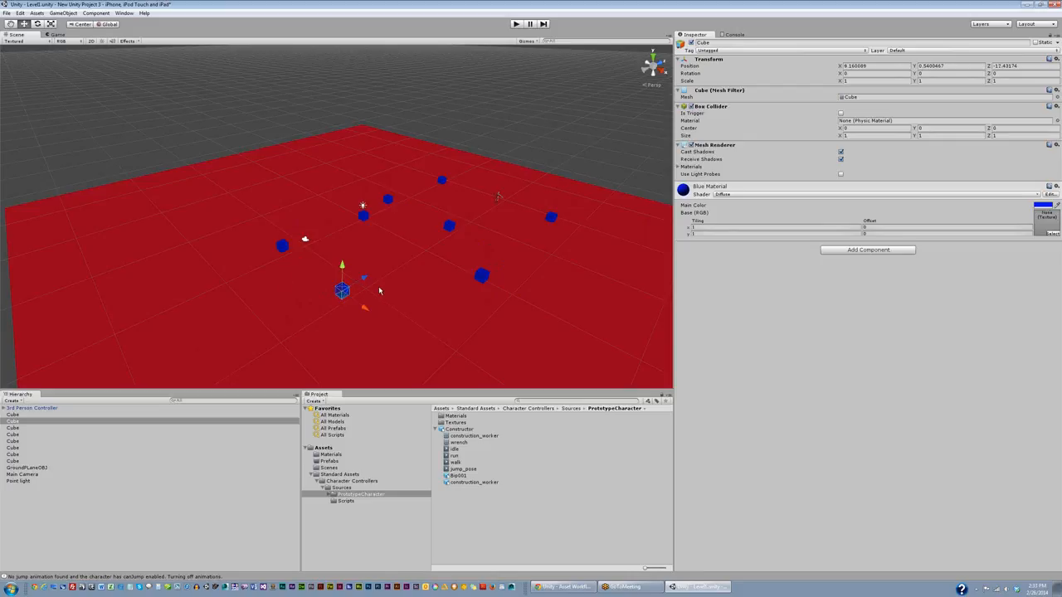
Step: Create a prefab in the Prefabs folder from the first cube in the hierarchy
click(13, 415)
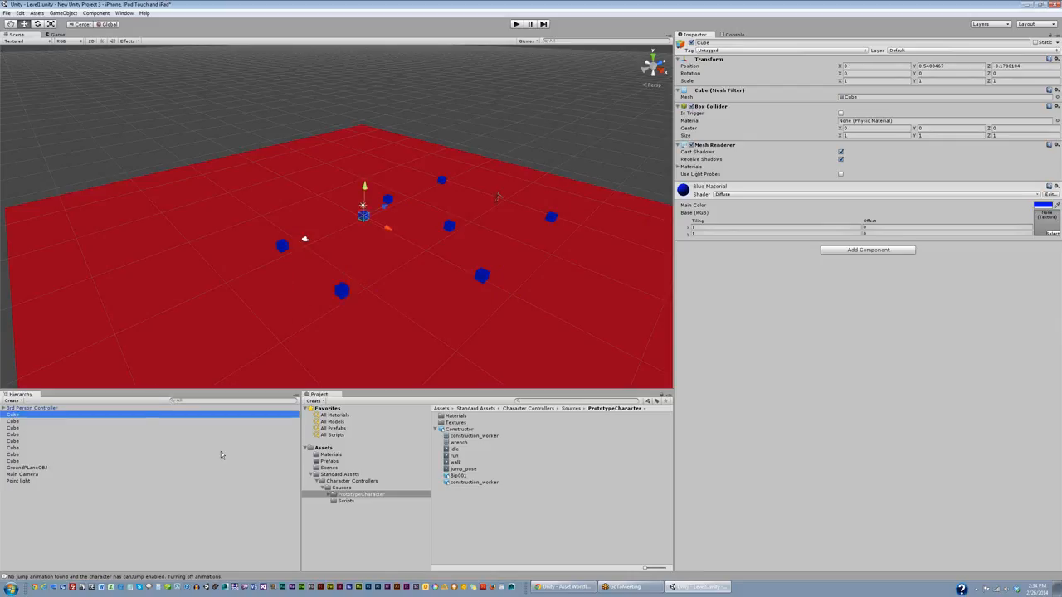
click(331, 461)
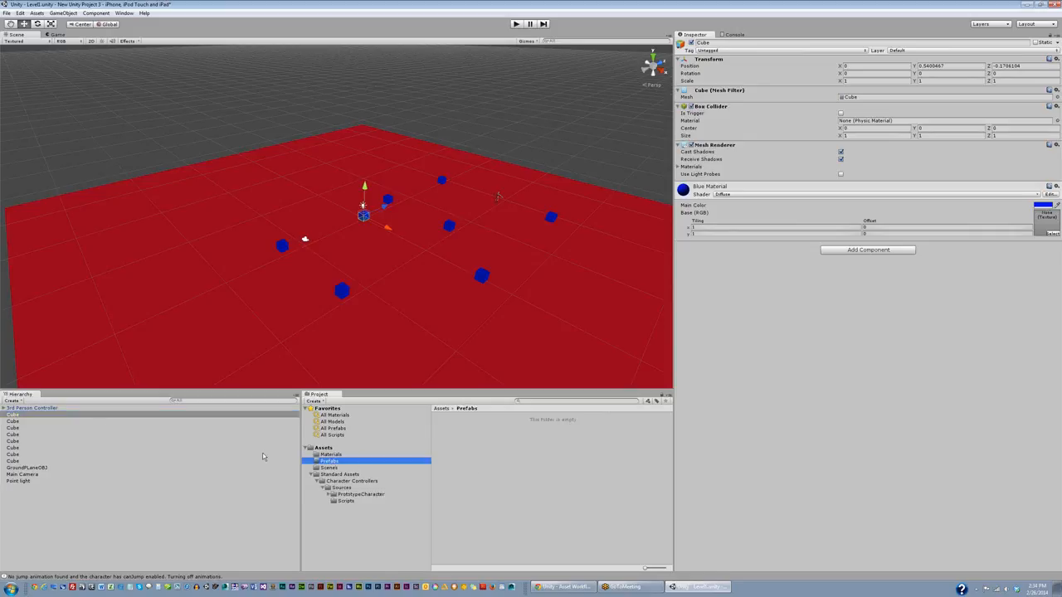
drag(17, 417, 464, 454)
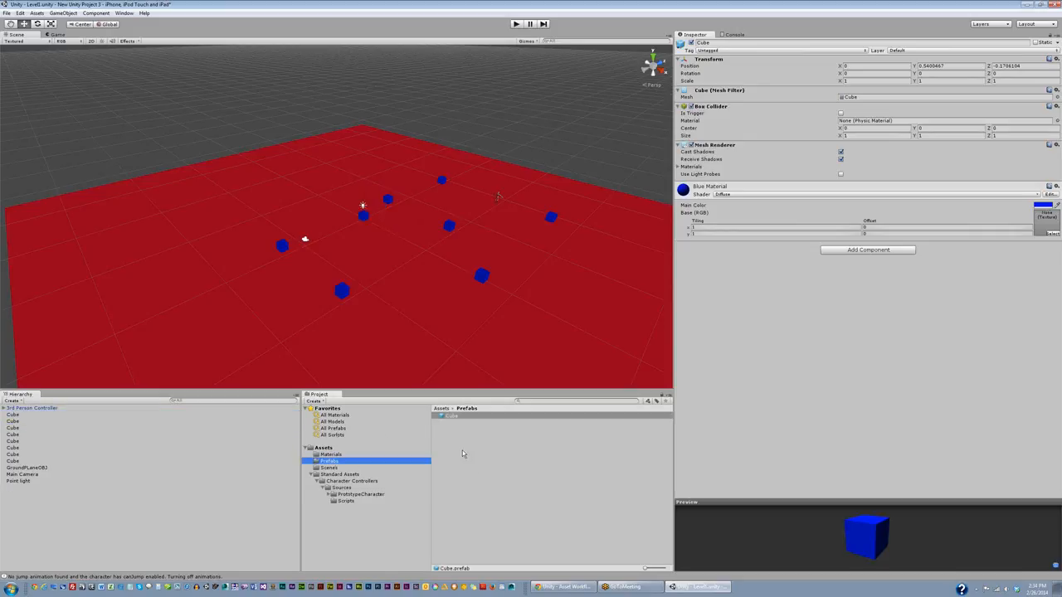
Step: Compare the prefab-linked cube with the unlinked cubes in the hierarchy and with the Cube prefab asset
click(13, 416)
click(14, 421)
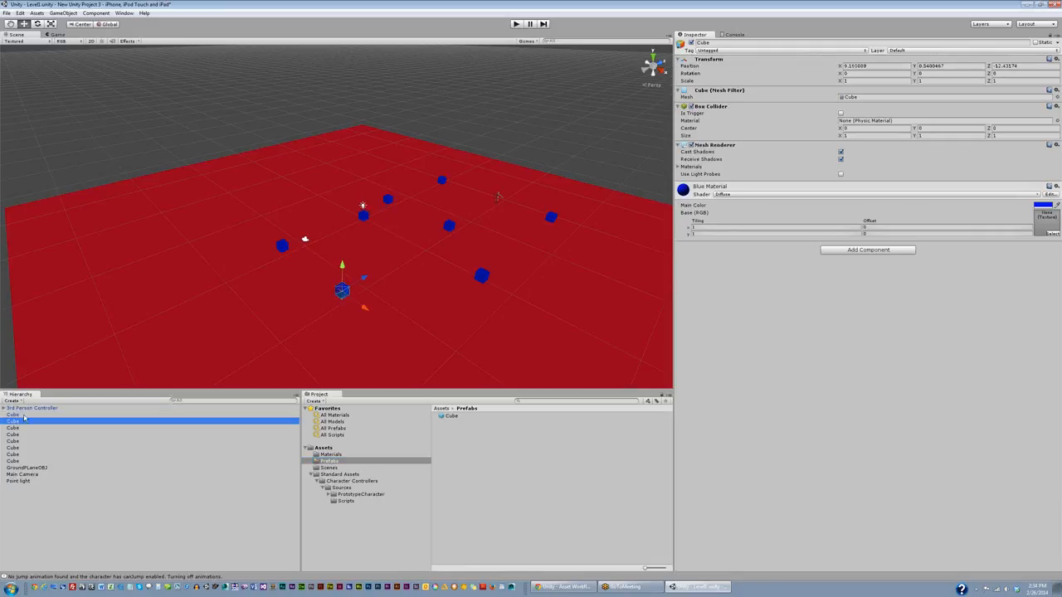
click(20, 434)
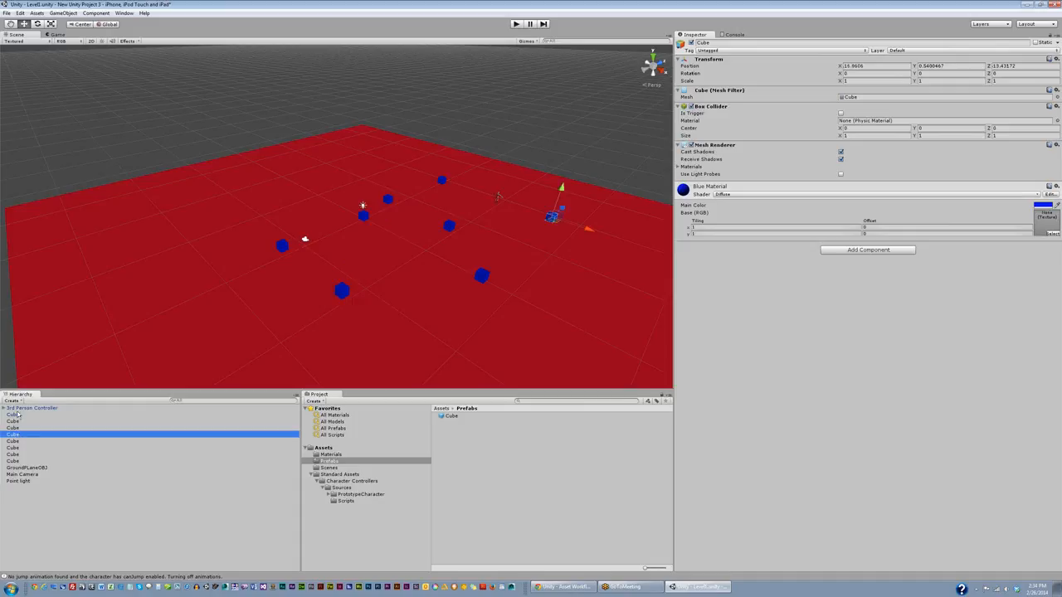
click(13, 422)
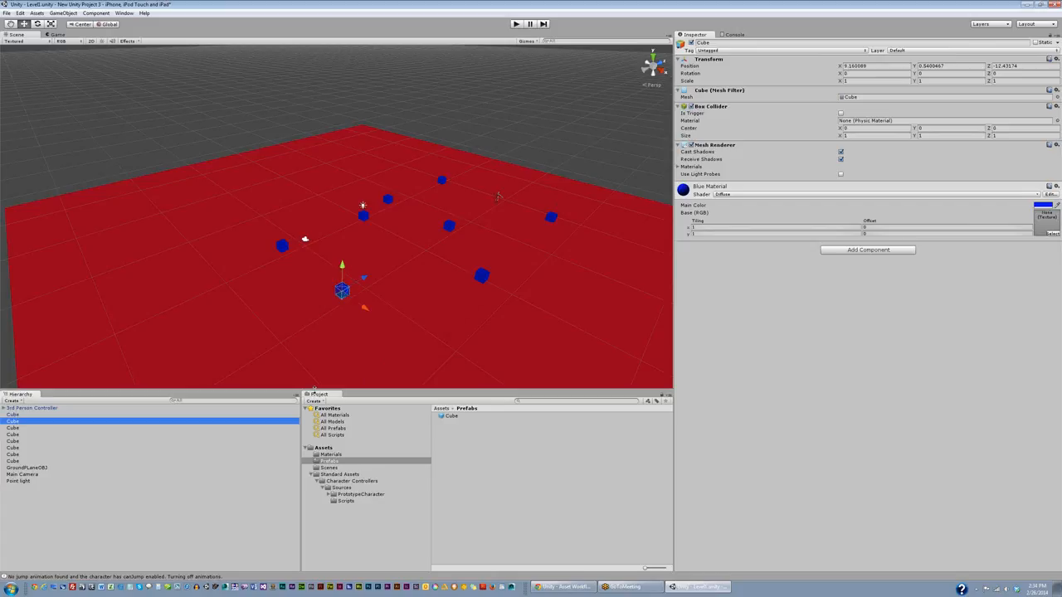
click(450, 416)
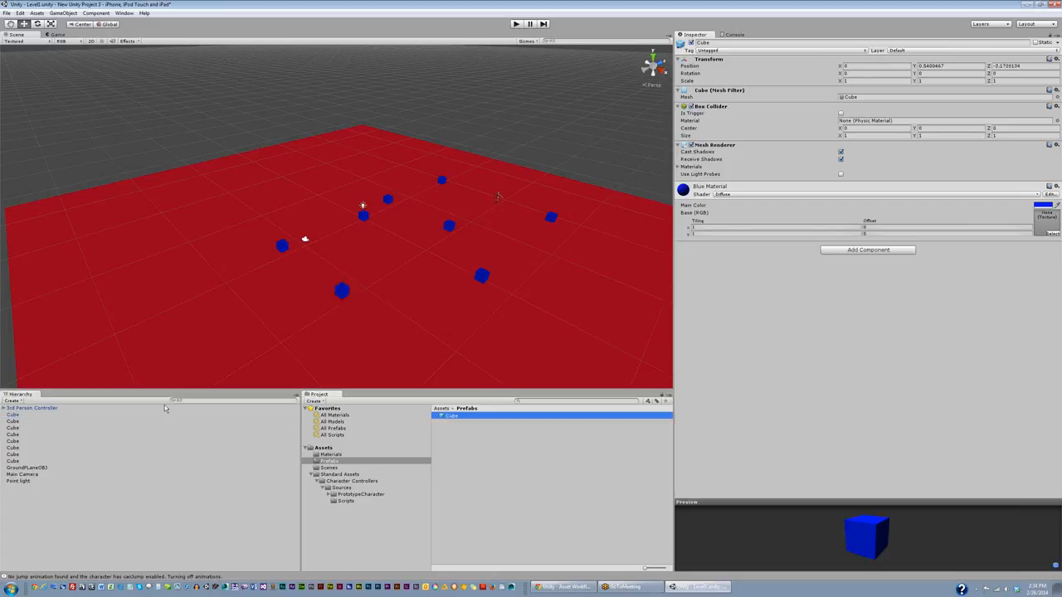
Step: Delete the seven cubes that are not linked to the prefab from the scene
click(13, 421)
shift+click(14, 461)
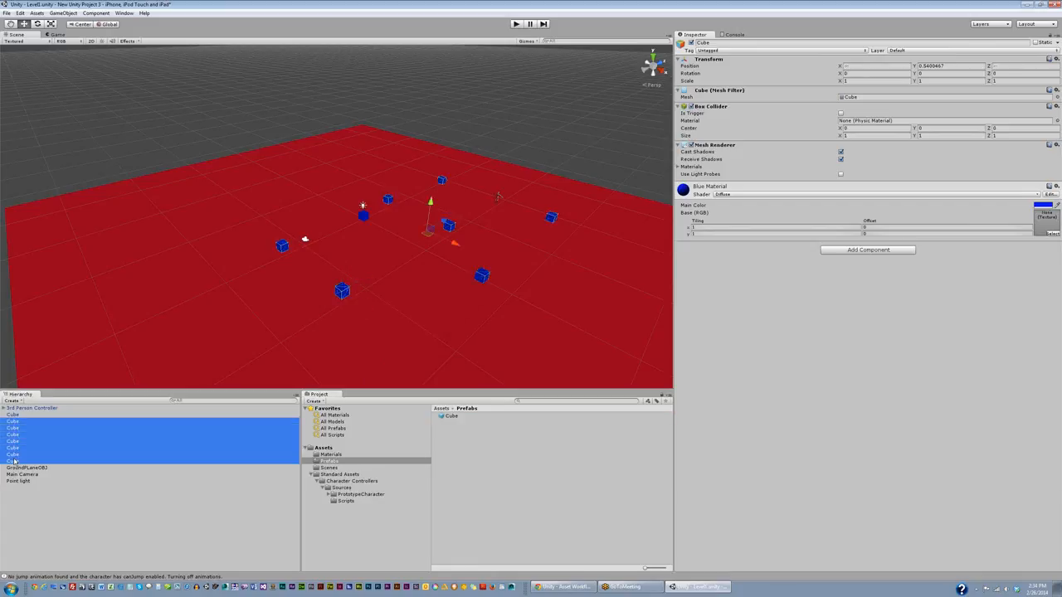
right_click(14, 461)
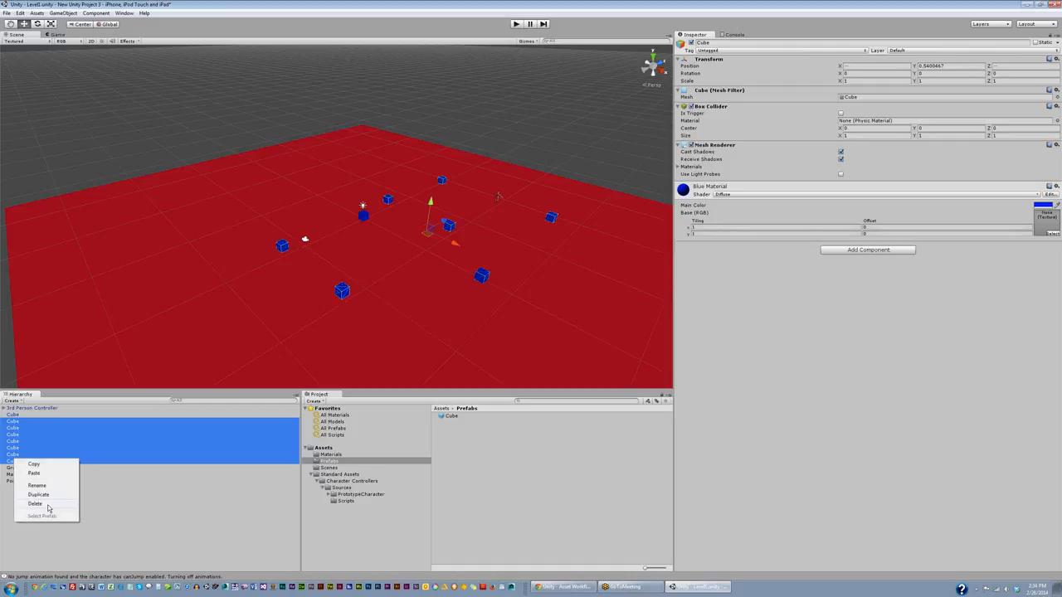
click(48, 505)
Step: Place five instances of the Cube prefab at scattered spots on the red ground plane
drag(448, 416, 345, 304)
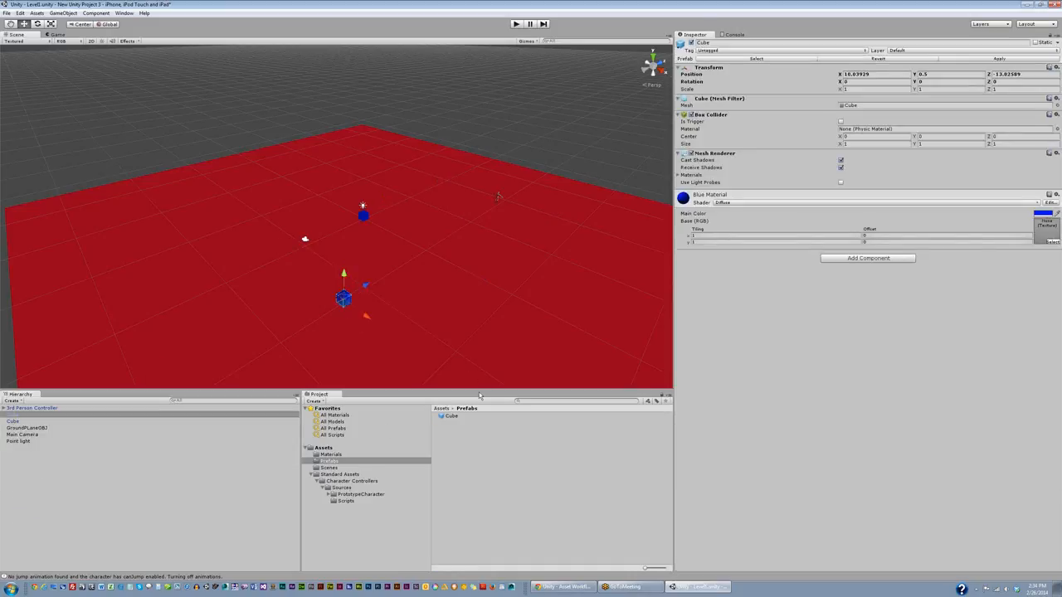
drag(452, 417, 224, 309)
drag(228, 256, 218, 231)
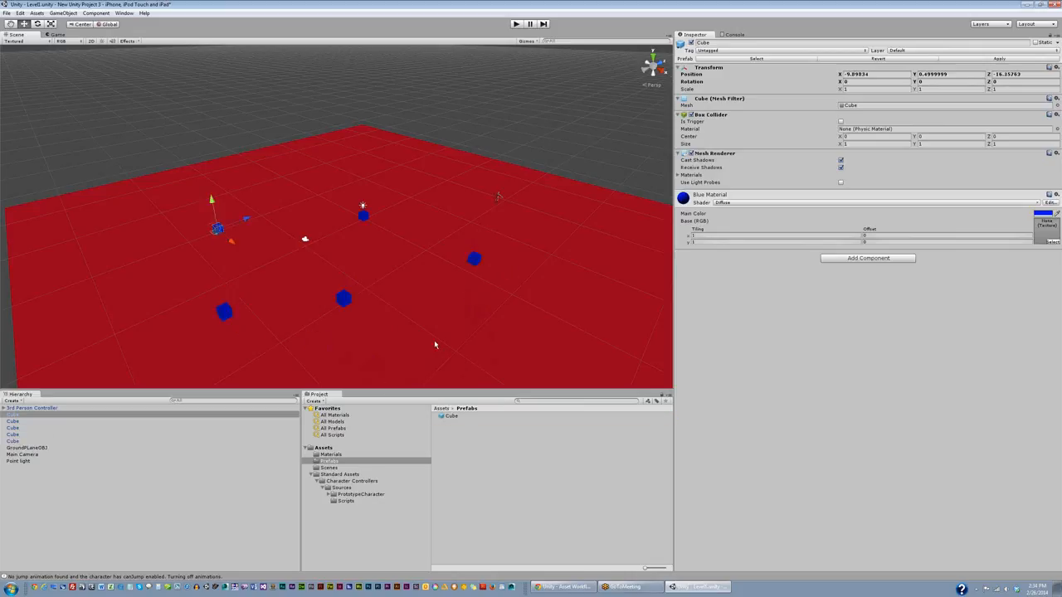
drag(452, 416, 315, 177)
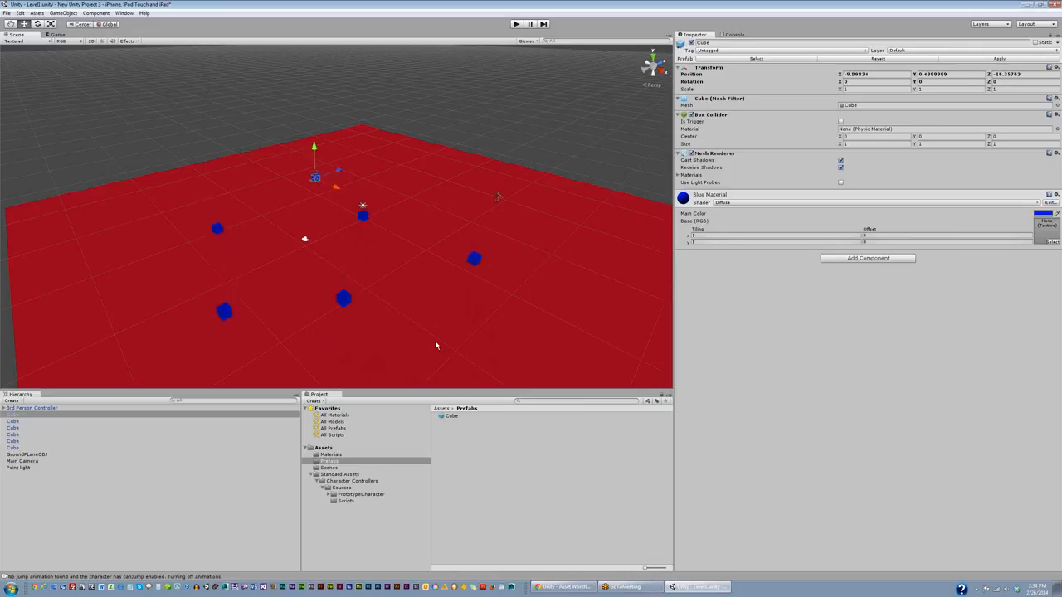
Step: Set the Cube prefab's scale to 2 on both the Y and Z axes
click(452, 417)
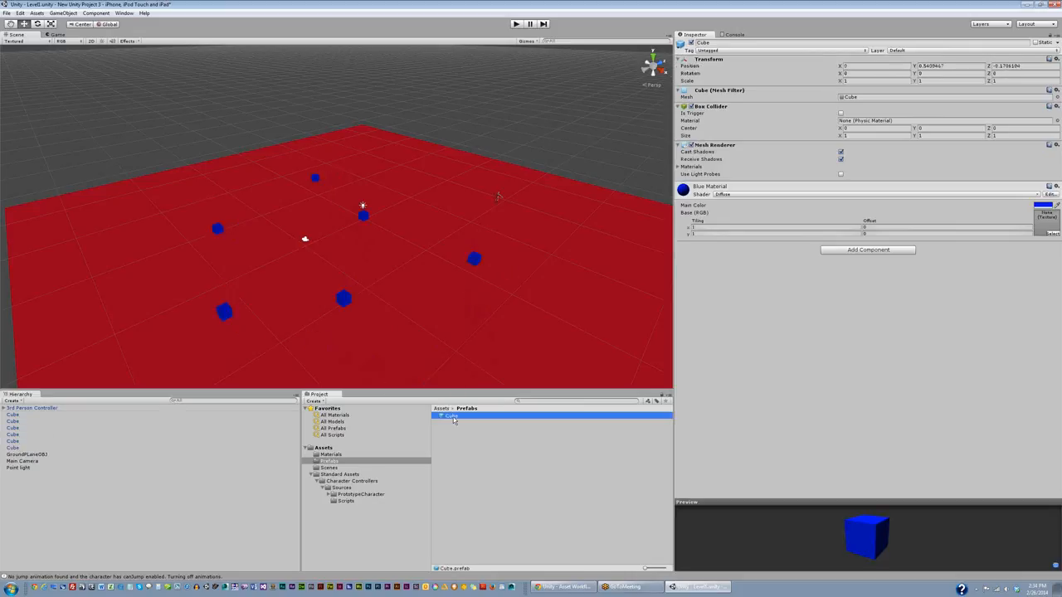
click(921, 81)
text(2)
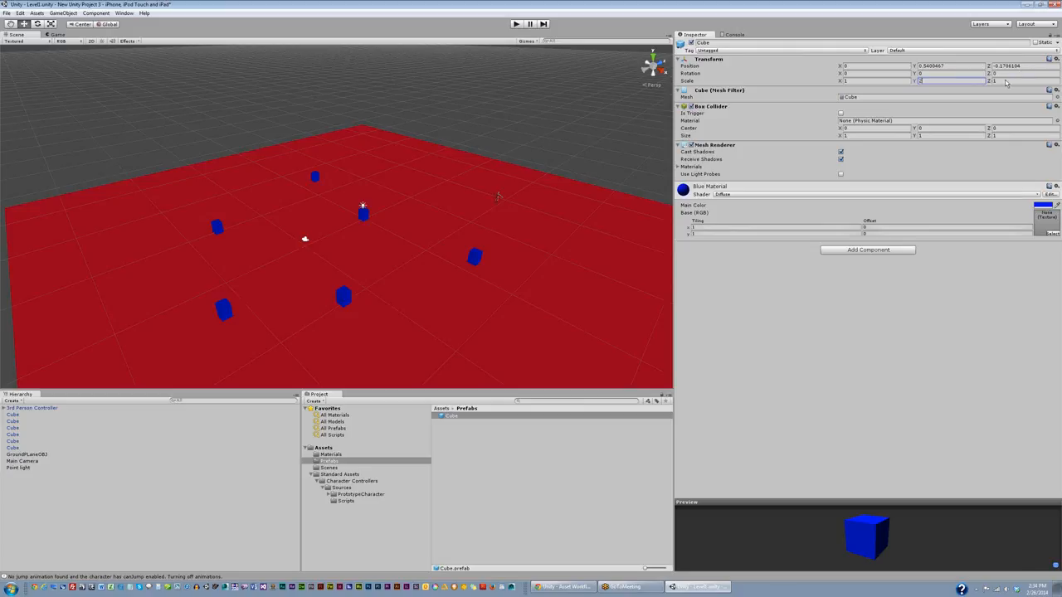
key(Tab)
text(2)
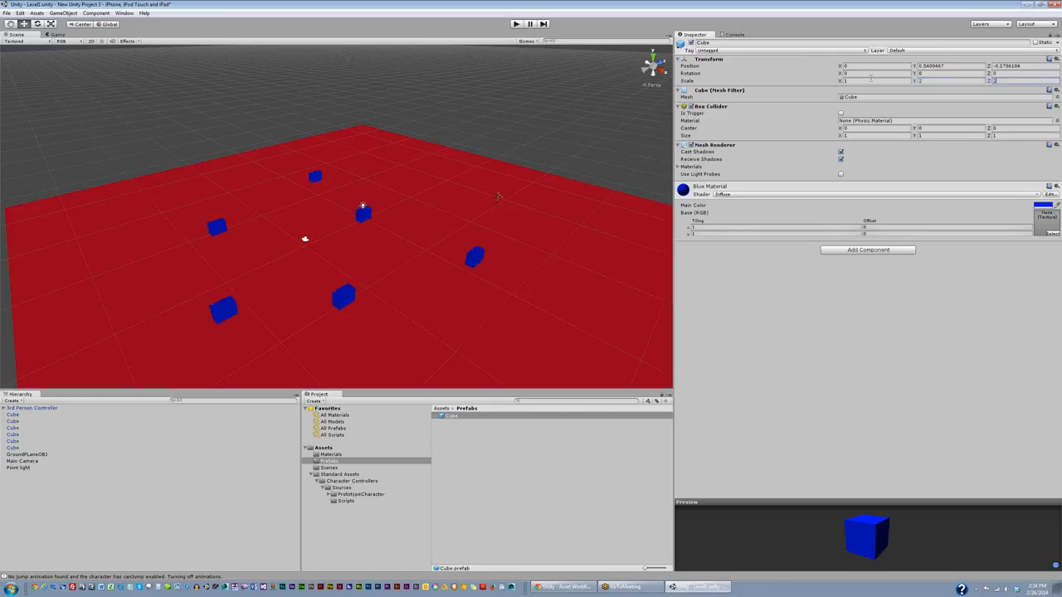
drag(867, 81, 829, 91)
Step: Scale only the front-center cube instance in the scene to about 3.7 on X and about 4 on Y
click(344, 296)
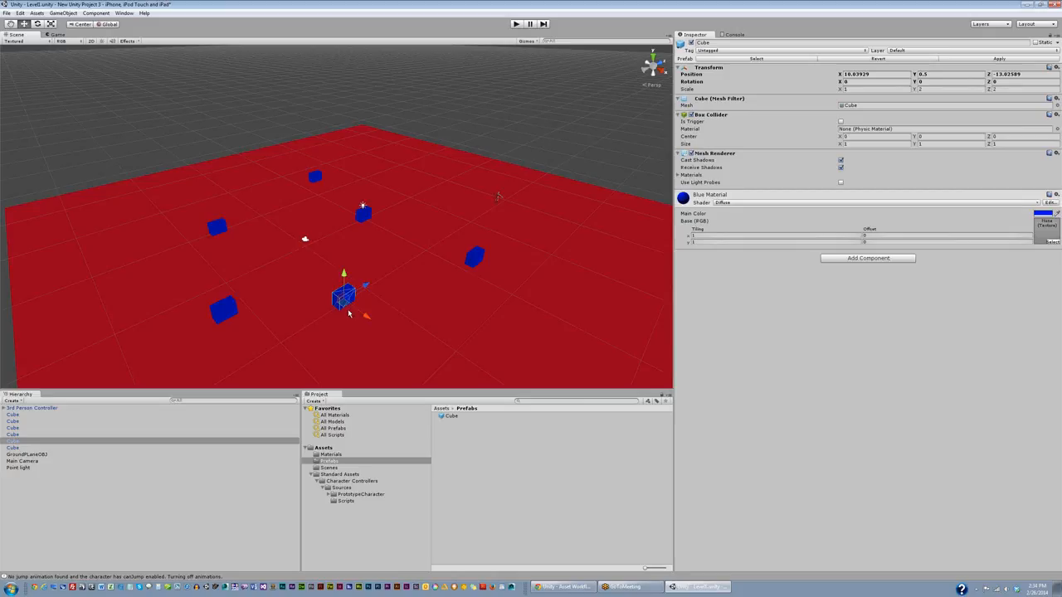
key(r)
drag(365, 316, 447, 378)
drag(344, 272, 348, 237)
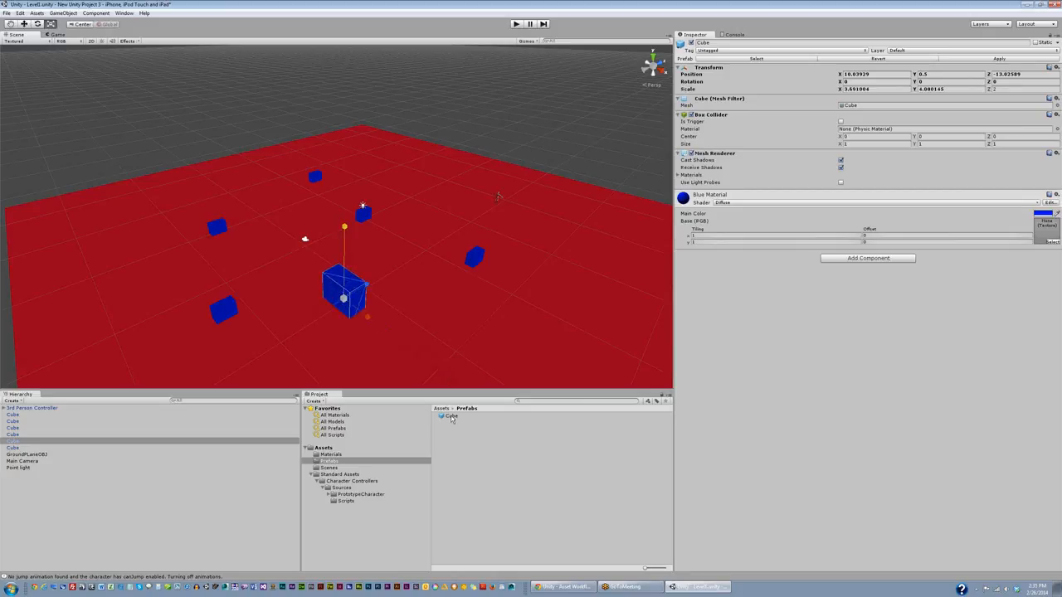
Step: Check the other cube instances in the scene against the individually scaled one
click(223, 309)
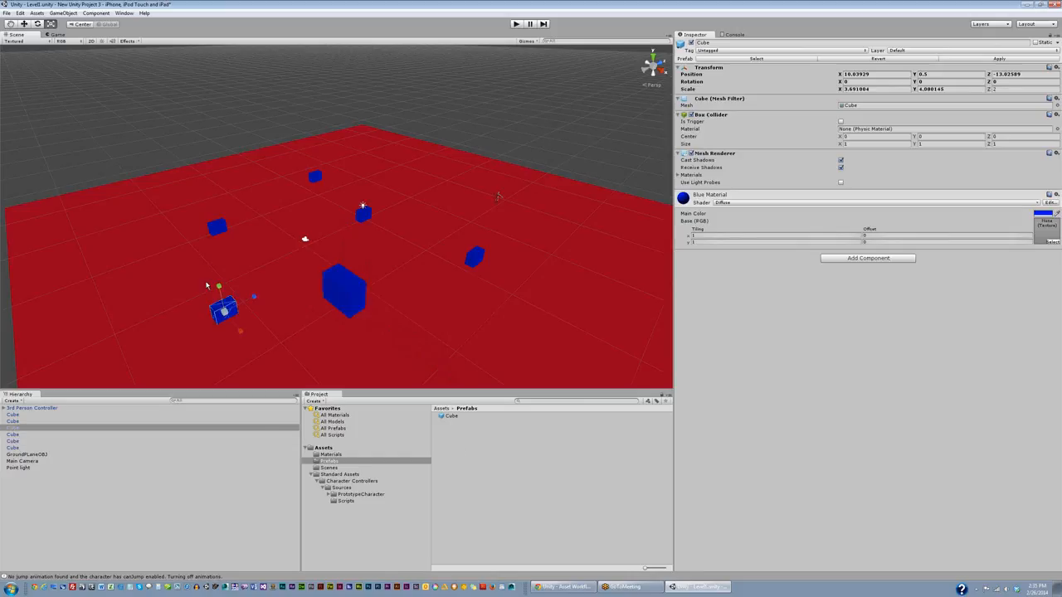
click(221, 226)
click(387, 221)
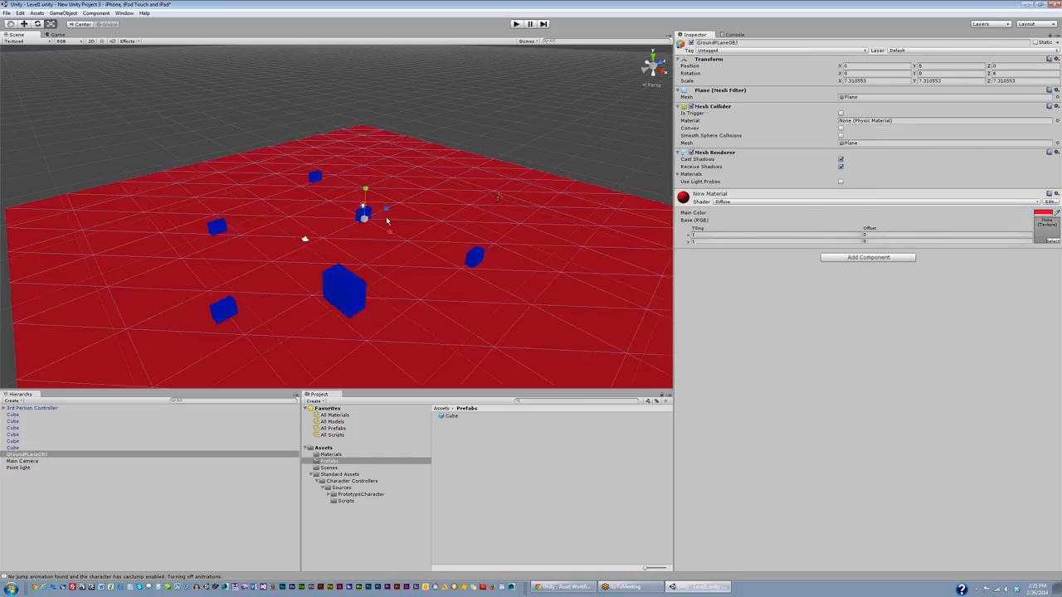
Step: Compare the transform values of the regular and enlarged cube instances with those of the Cube prefab
click(476, 257)
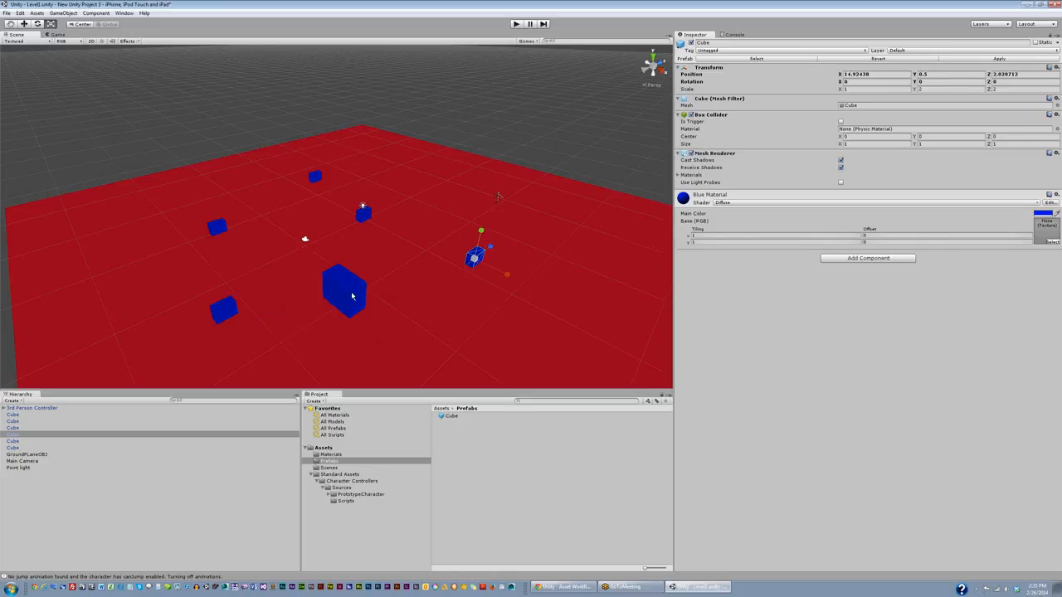
click(448, 415)
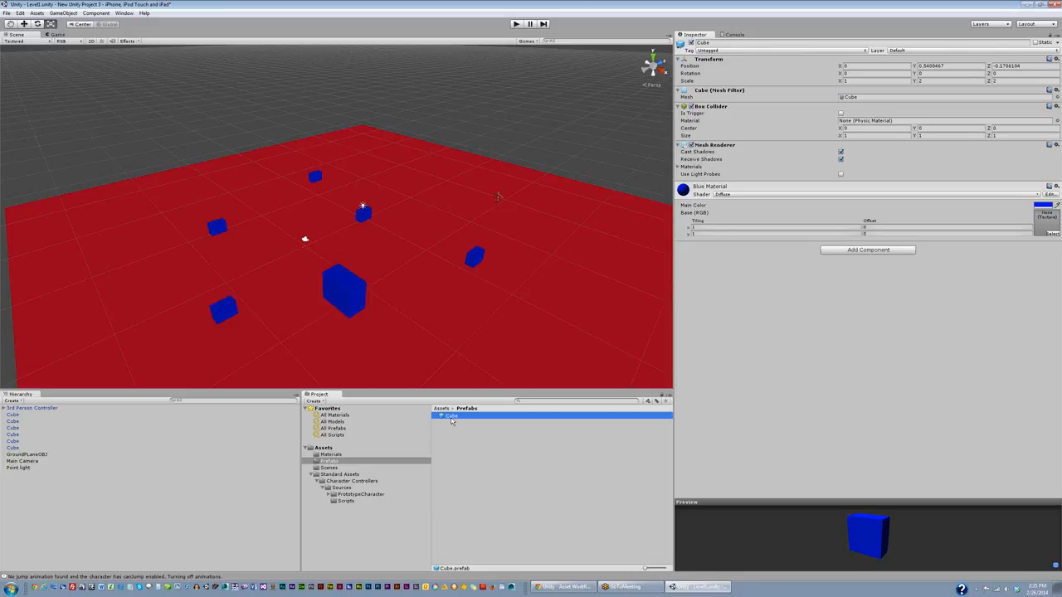
click(453, 419)
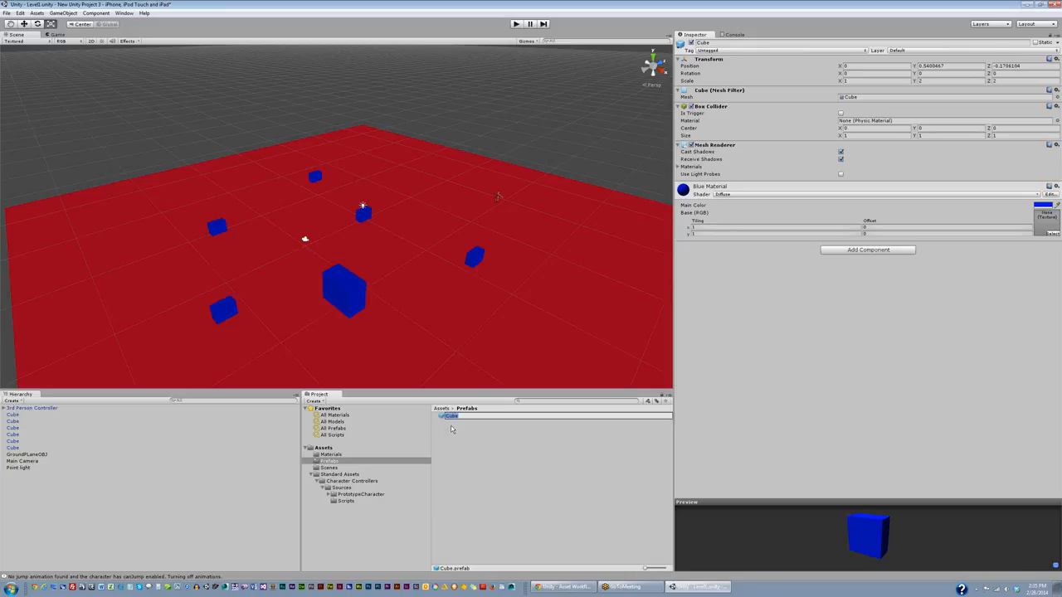
key(Return)
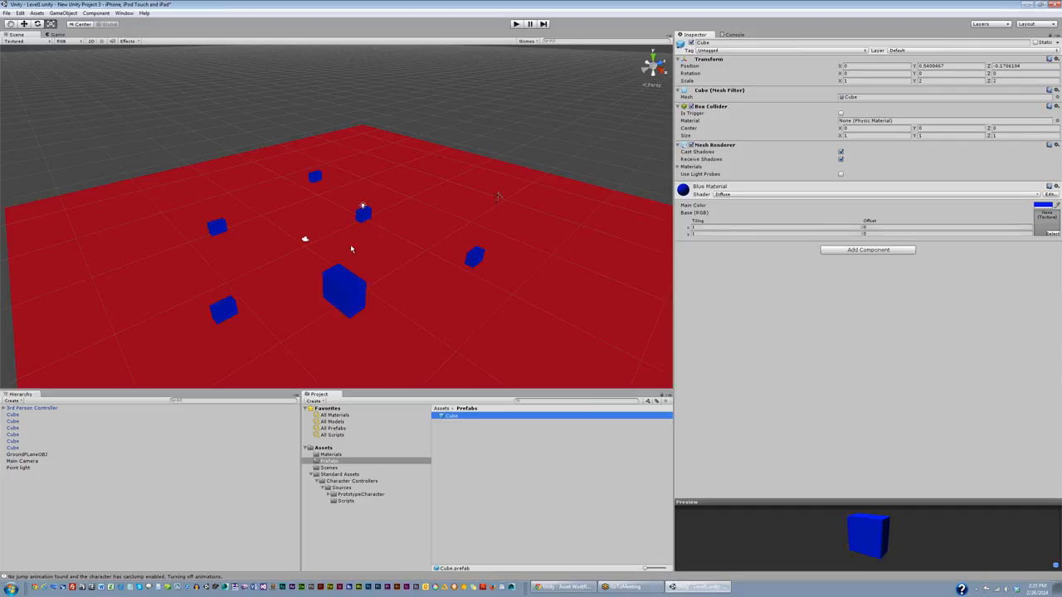
click(342, 291)
click(343, 294)
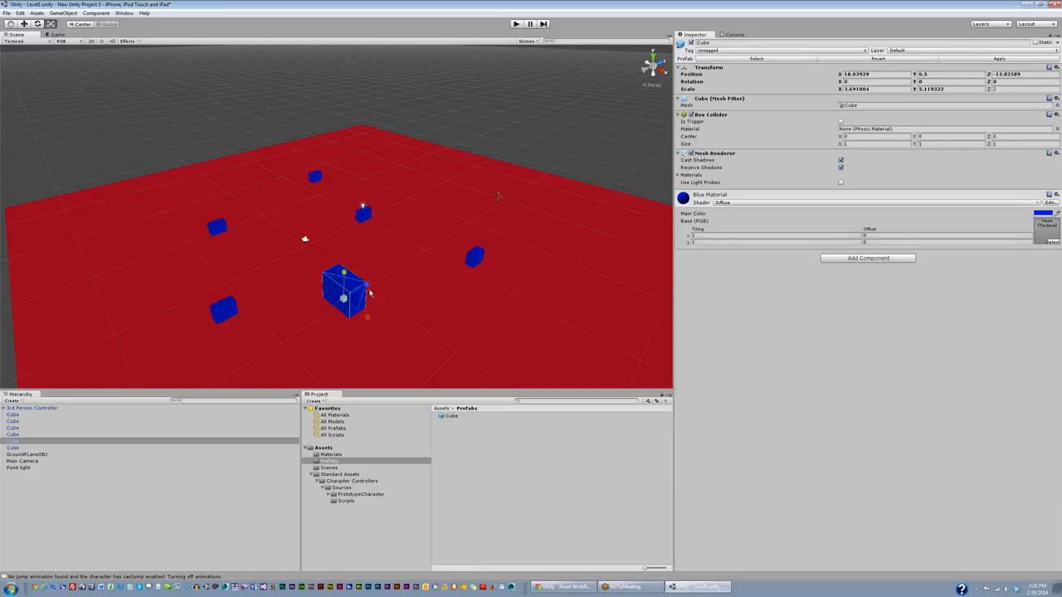
click(451, 415)
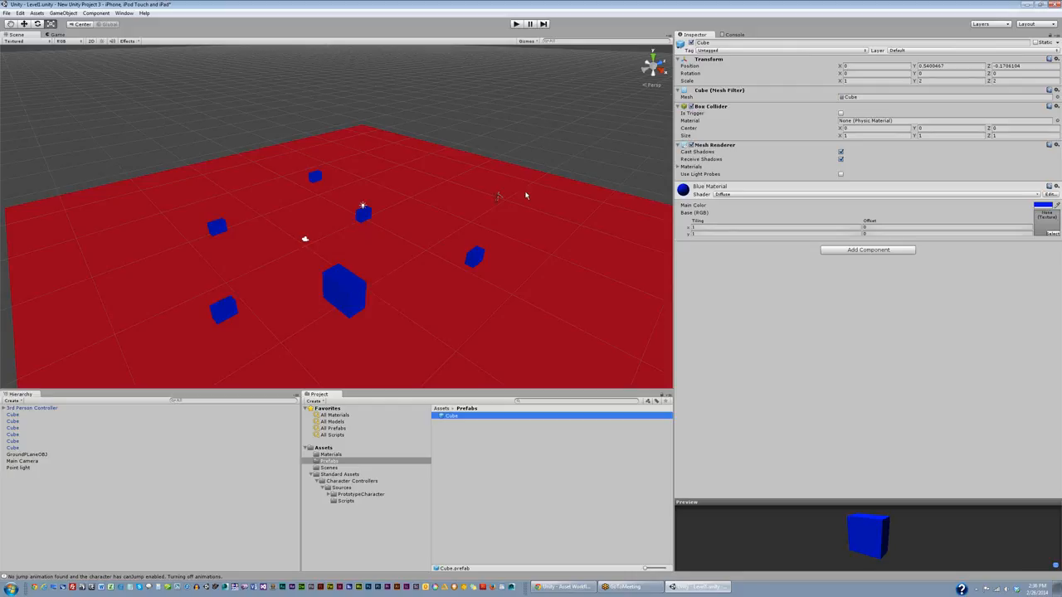
Step: Delete the 3rd Person Controller from the scene
click(496, 200)
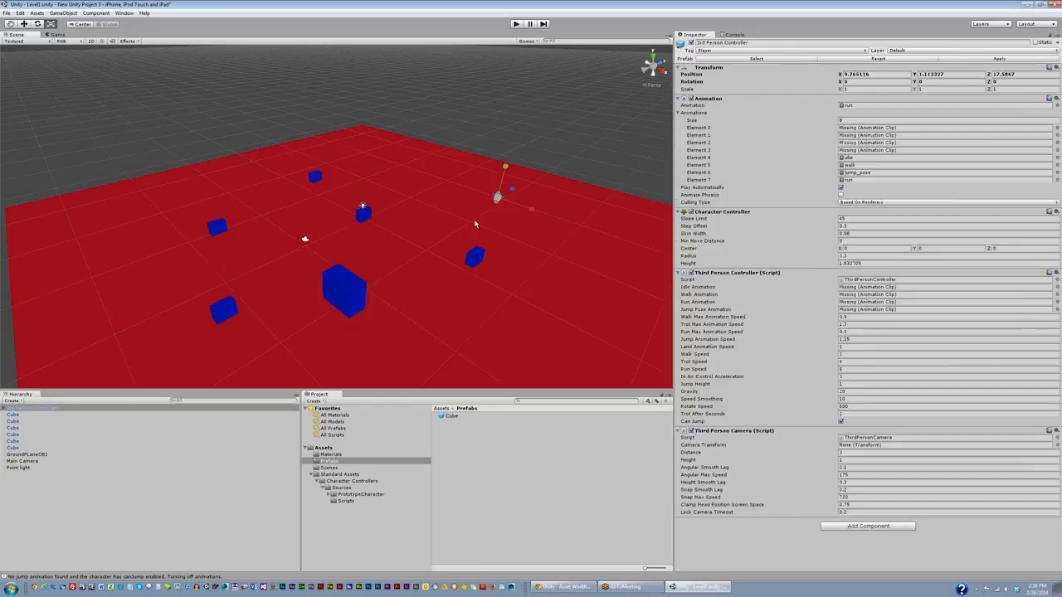
click(46, 408)
right_click(46, 408)
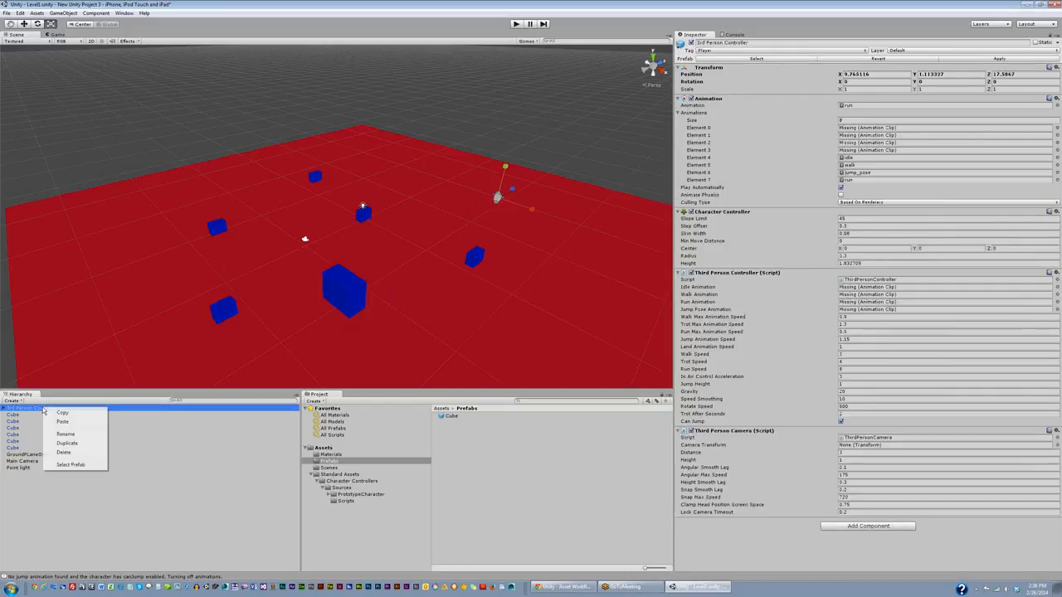
click(75, 452)
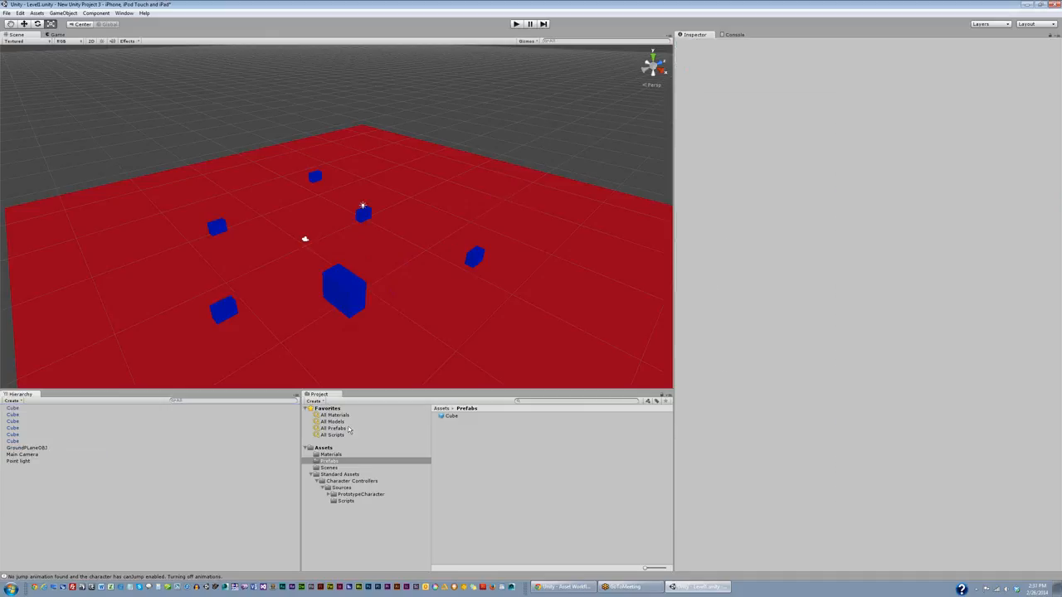
Step: Place the First Person Controller prefab from Standard Assets on the ground among the cubes, at about X -0.5, Y 1.1, Z -12.7
click(345, 474)
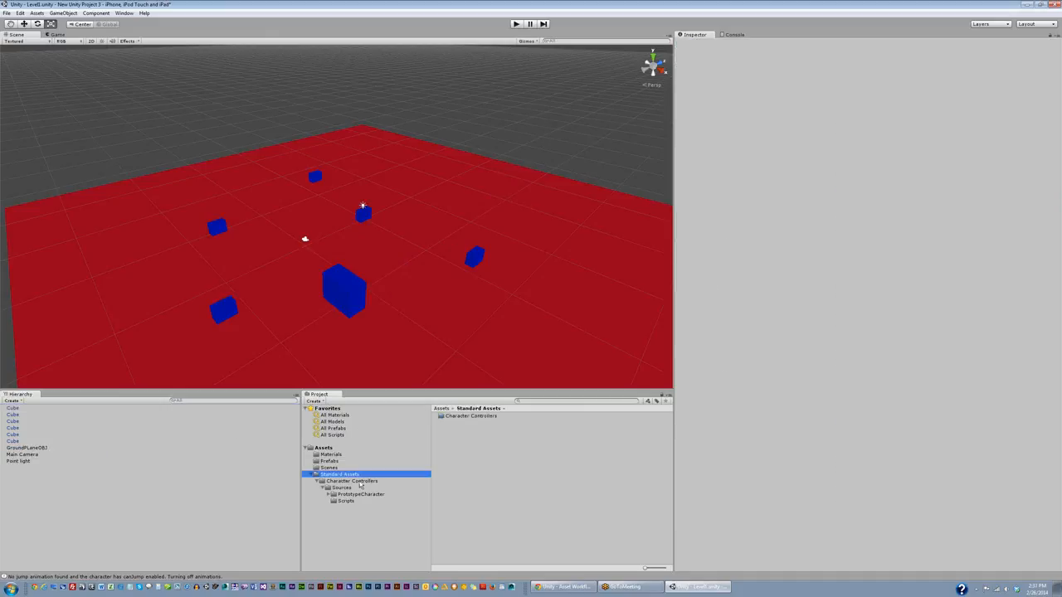
double_click(471, 417)
click(475, 429)
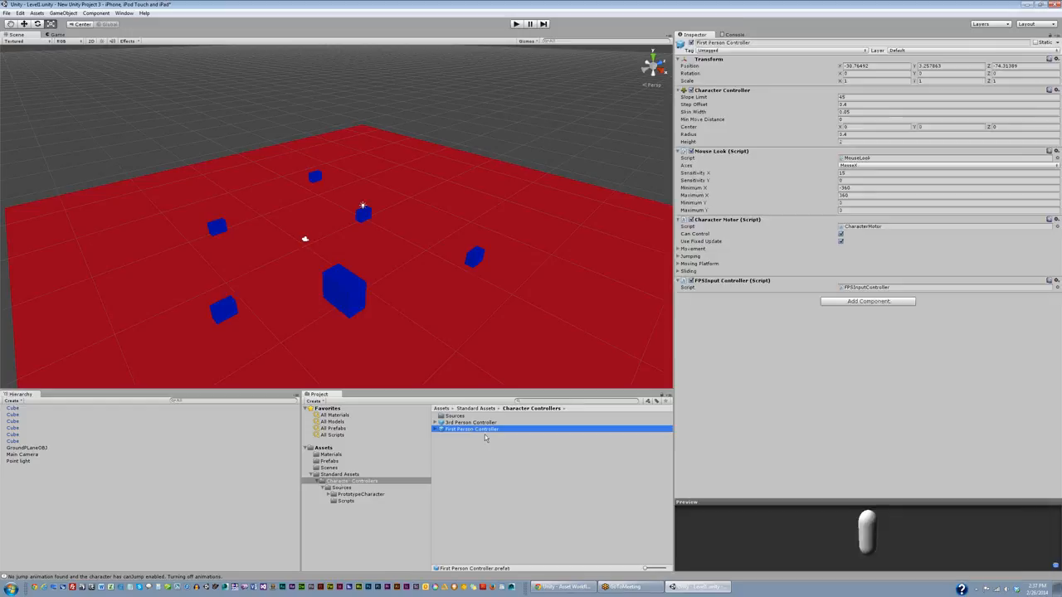
drag(480, 432, 282, 218)
key(w)
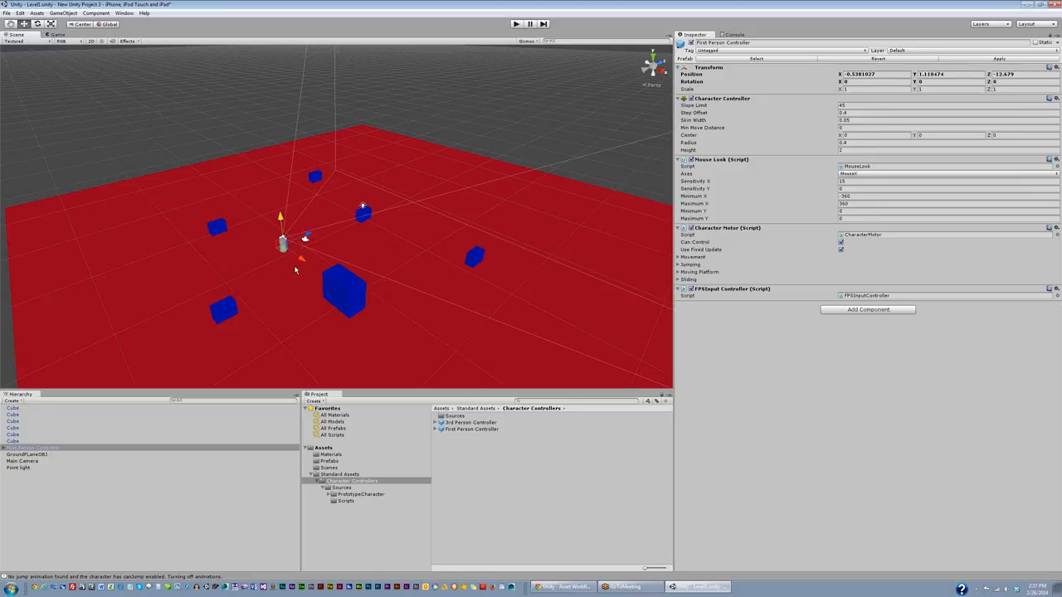
Step: Run the level twice to test the first-person view, stopping play mode after each run
click(515, 24)
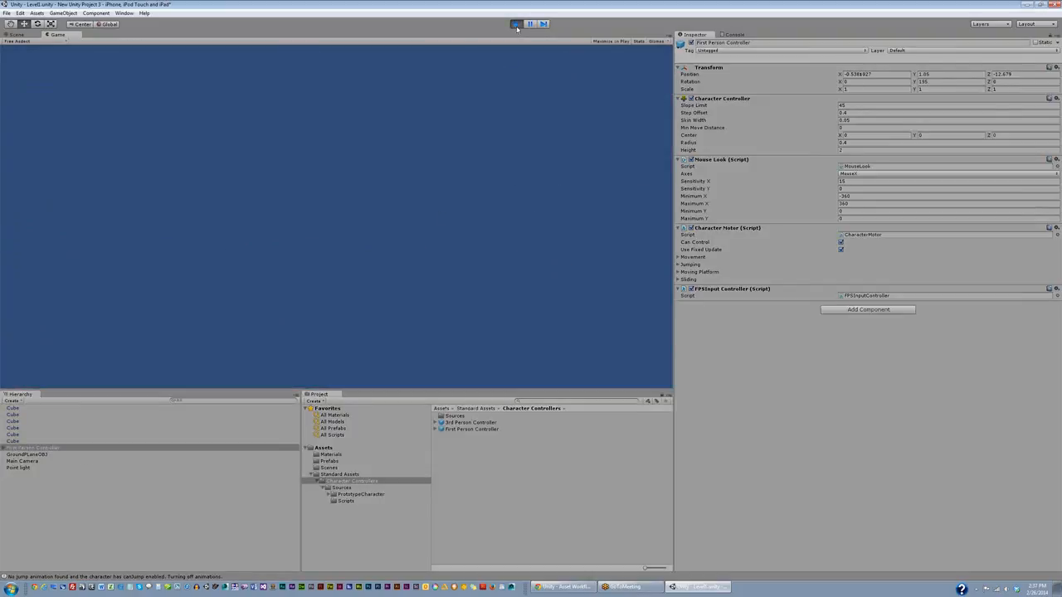
click(516, 24)
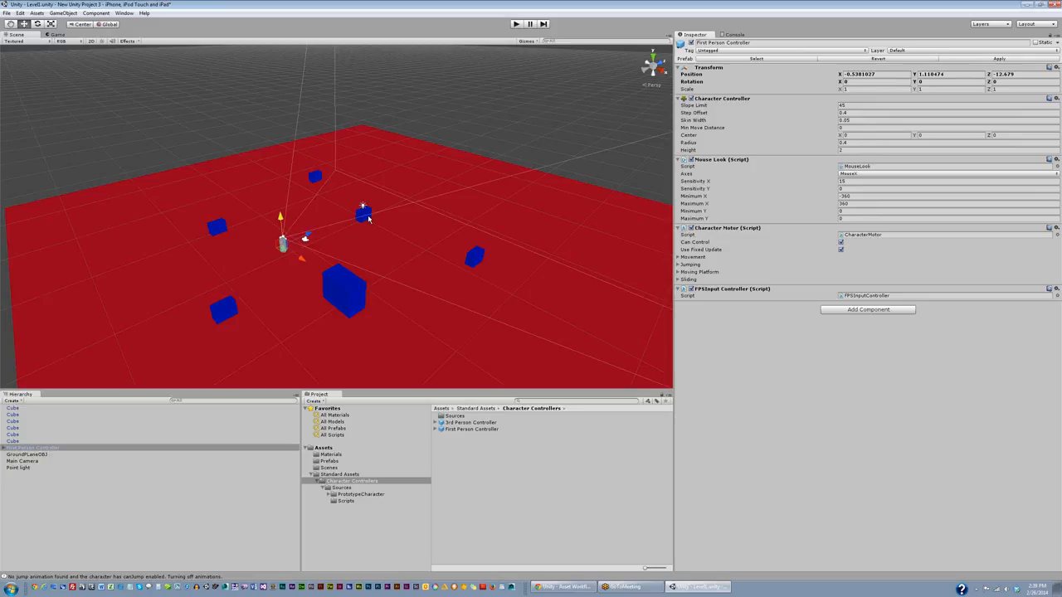
click(419, 68)
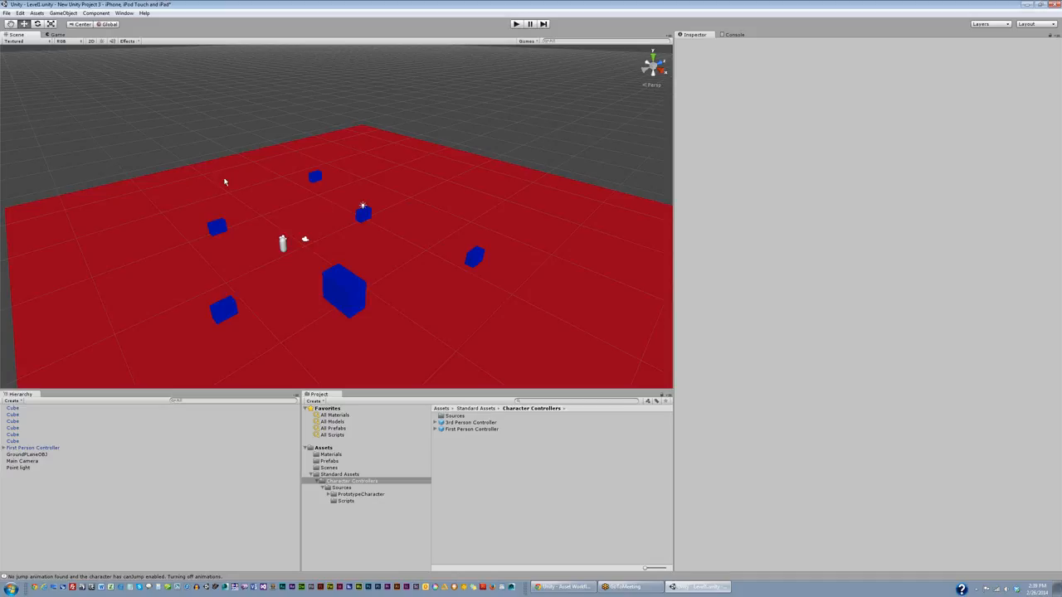
key(ctrl+p)
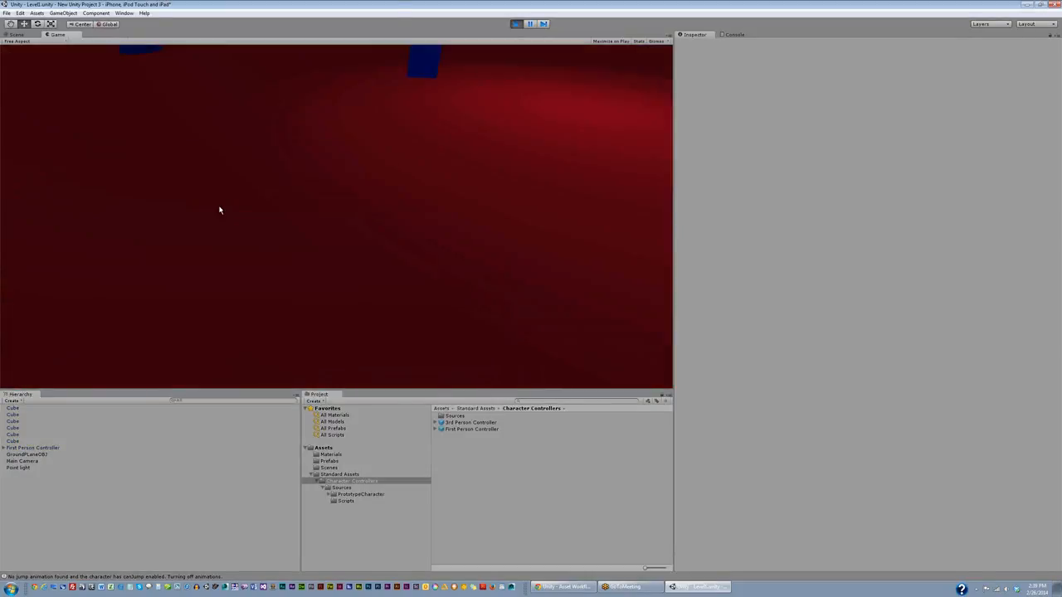
key(ctrl+p)
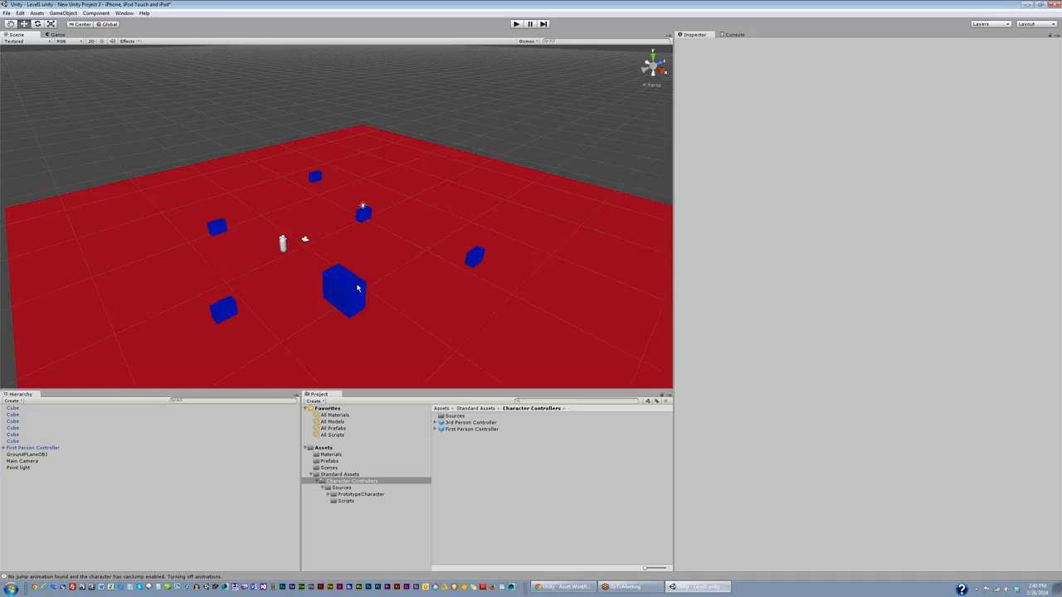
Step: Create a new material in the Character Controllers folder and set its main color to pink, with hue about 317
click(283, 244)
click(353, 291)
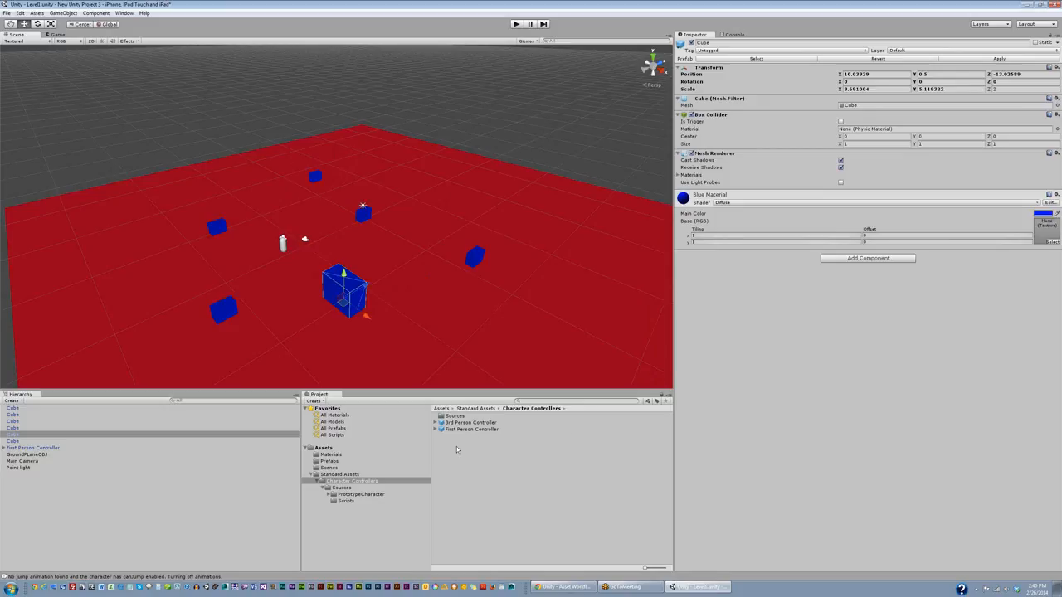
click(96, 13)
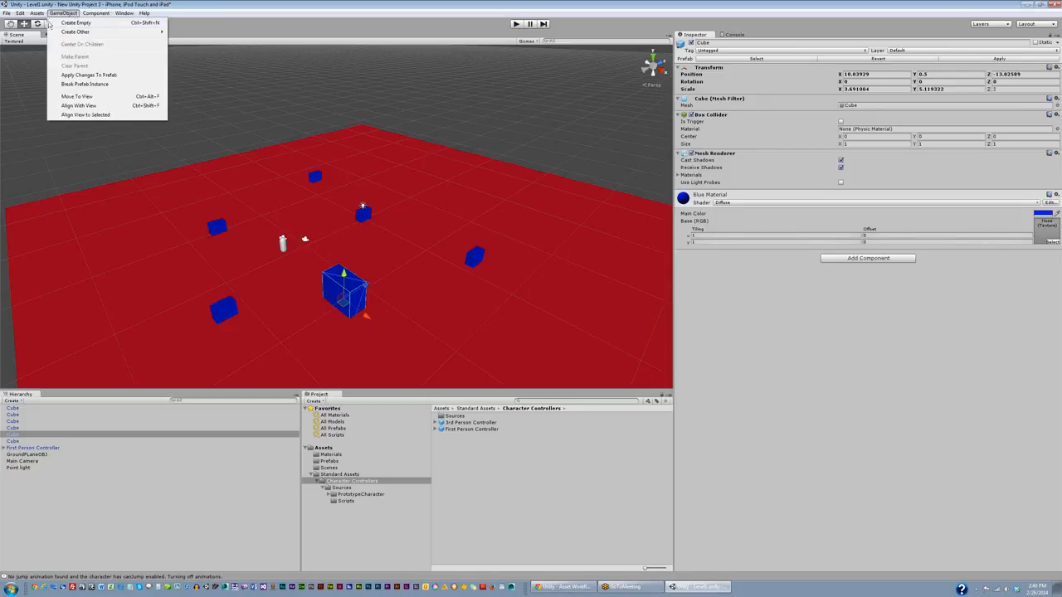
mouse_move(43, 17)
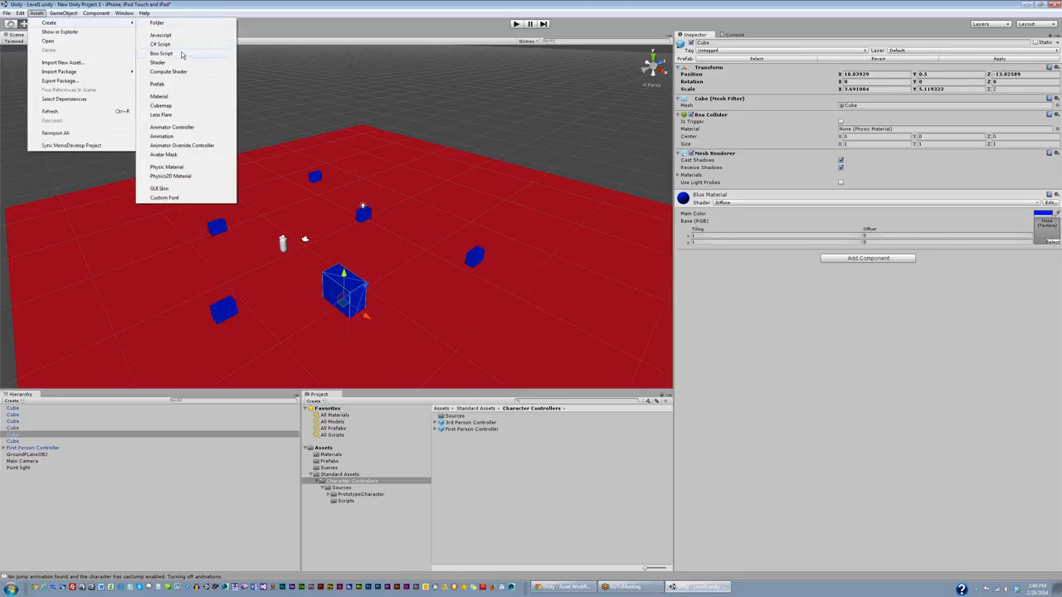
click(176, 97)
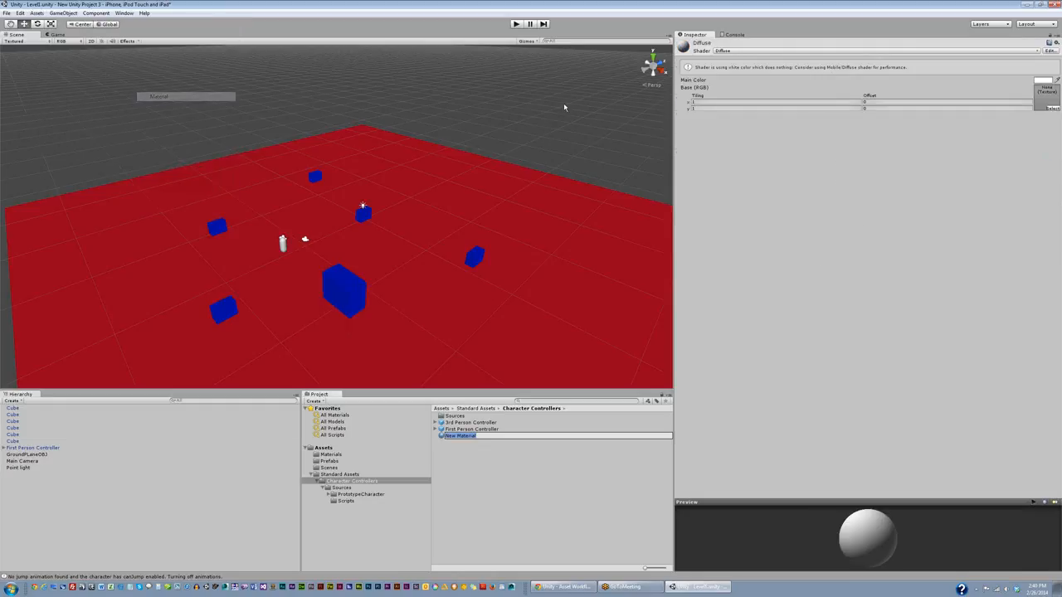
click(1043, 81)
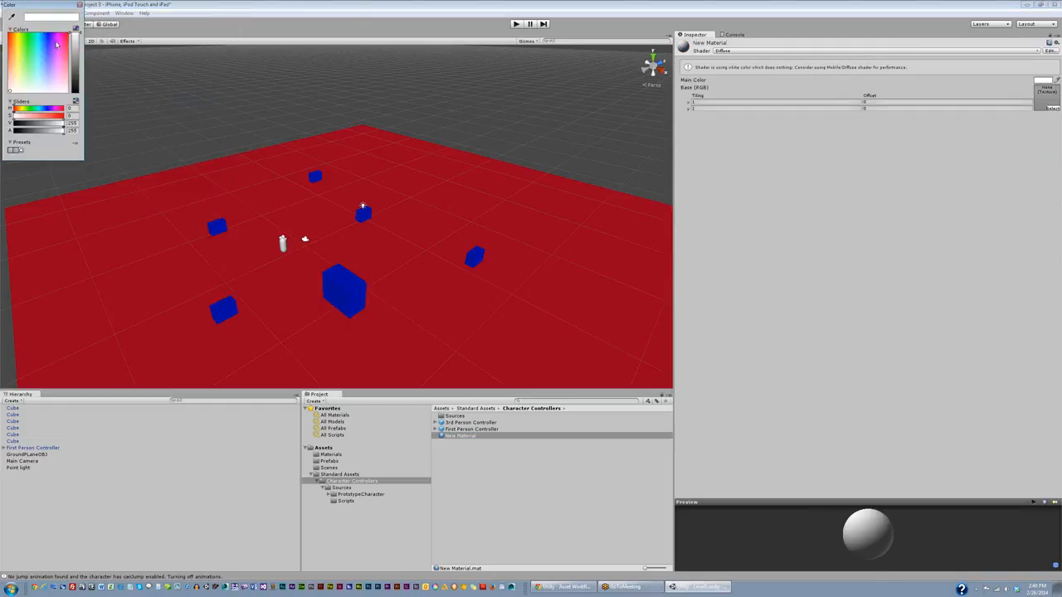
click(61, 52)
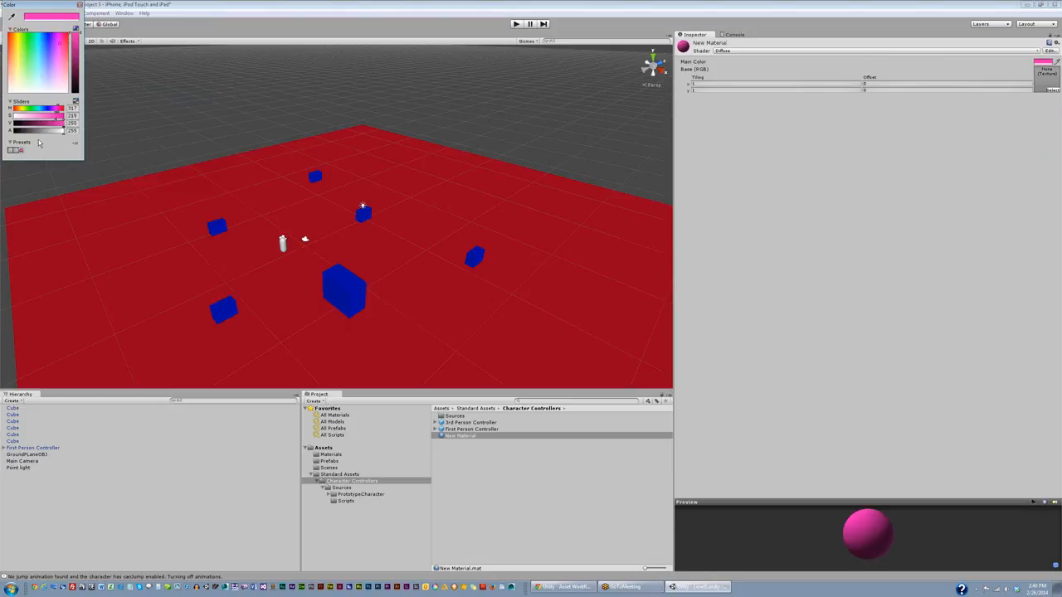
click(80, 6)
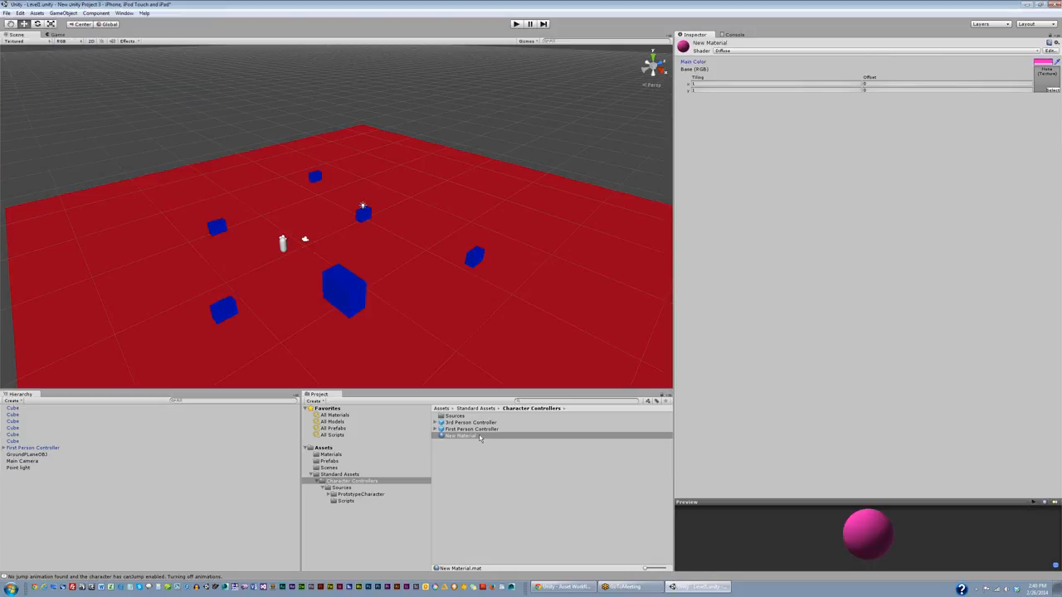
Step: Try to move the pink material into the Materials folder and check the folder contents for it
drag(477, 438, 334, 455)
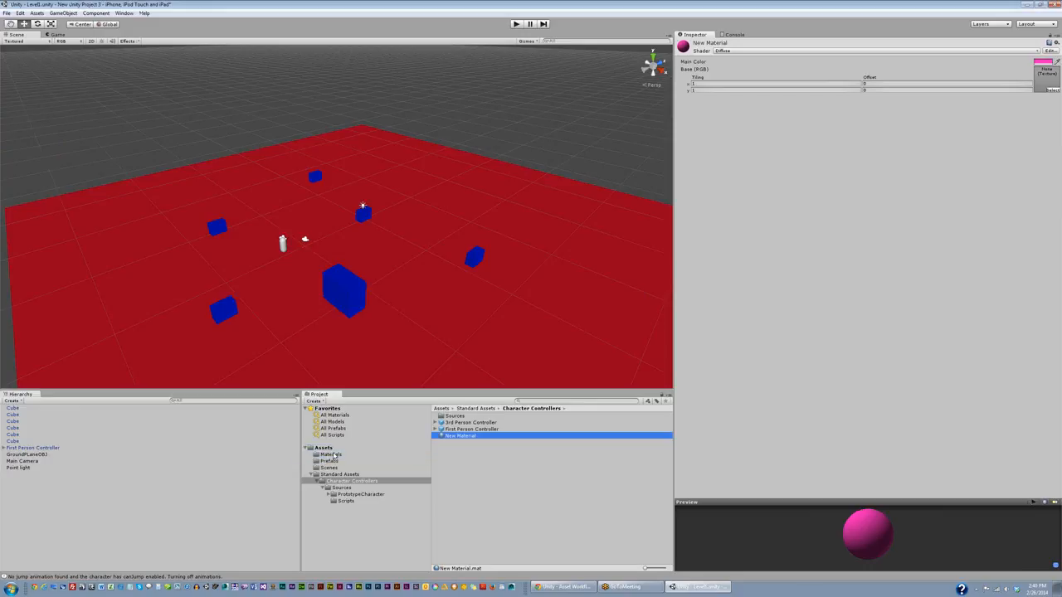
click(332, 454)
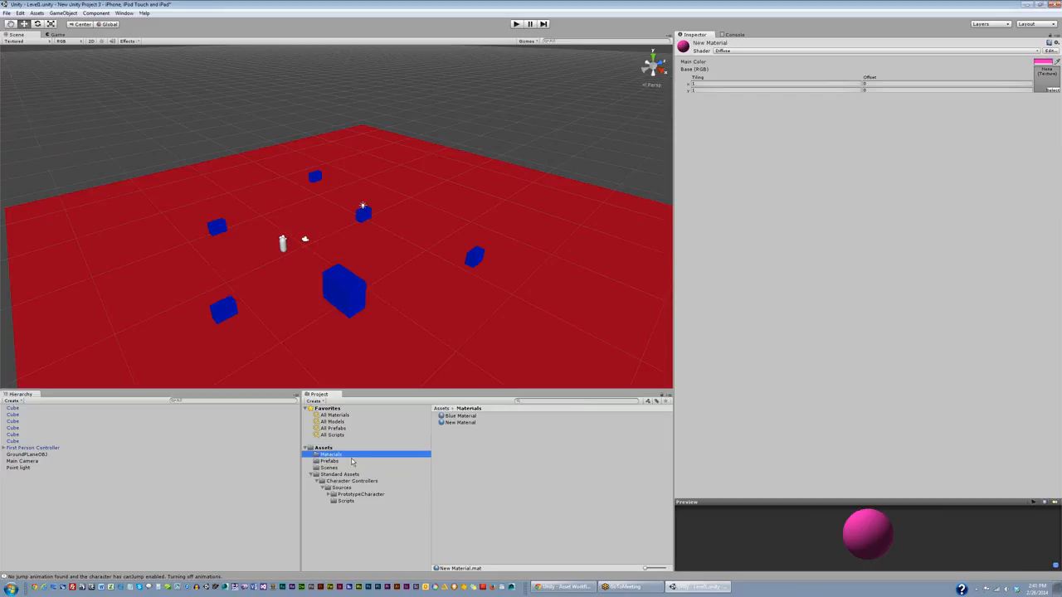
click(323, 449)
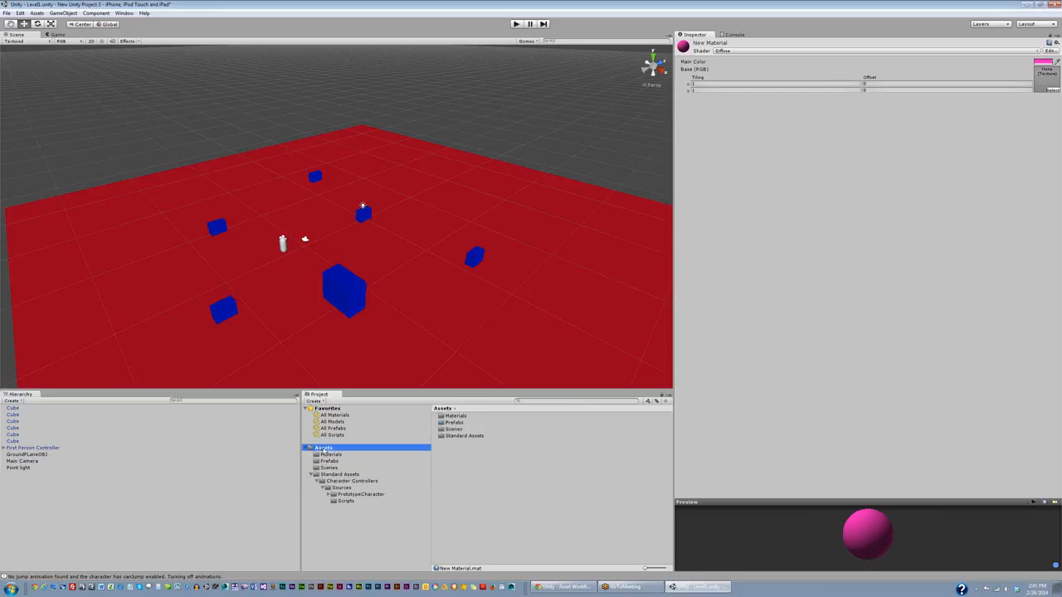
click(333, 455)
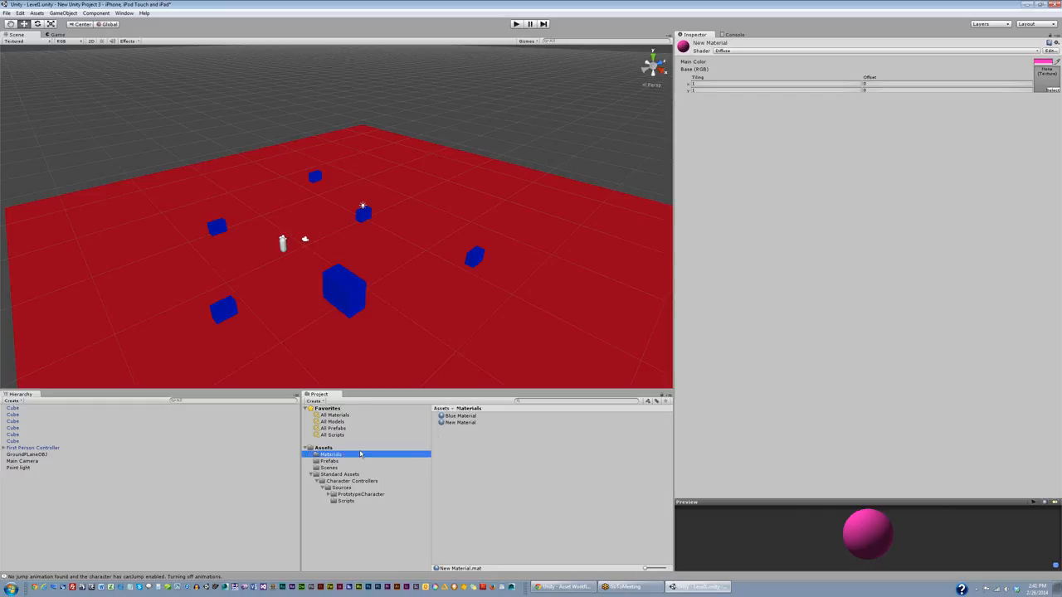
click(462, 423)
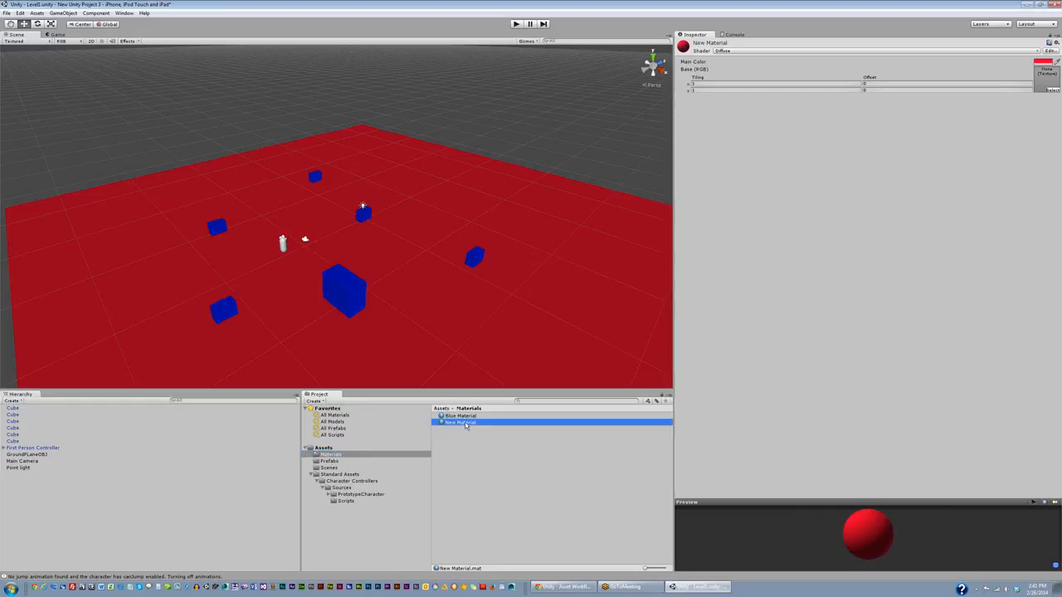
click(330, 461)
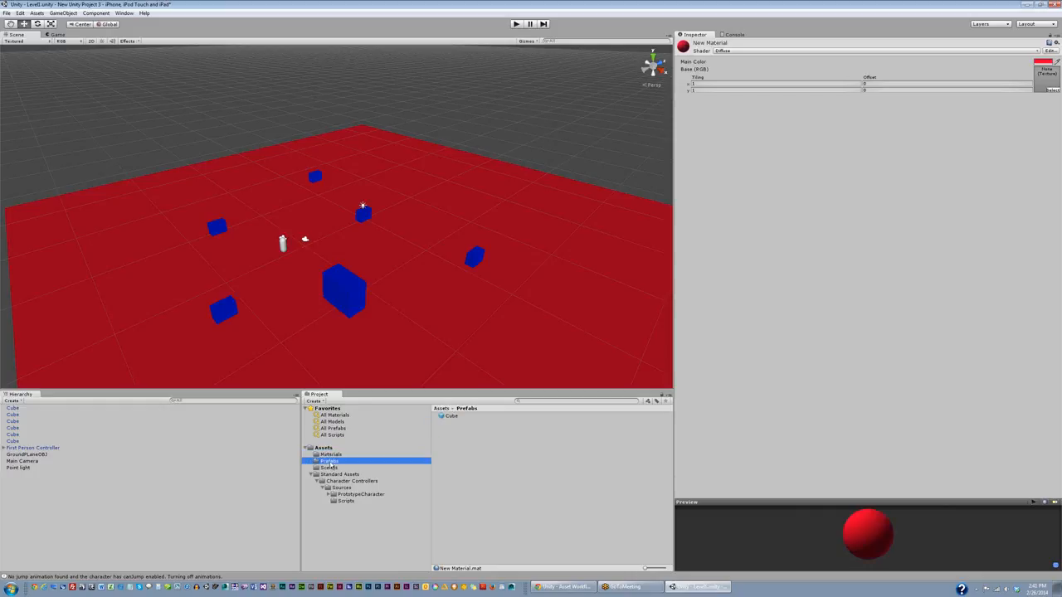
click(330, 454)
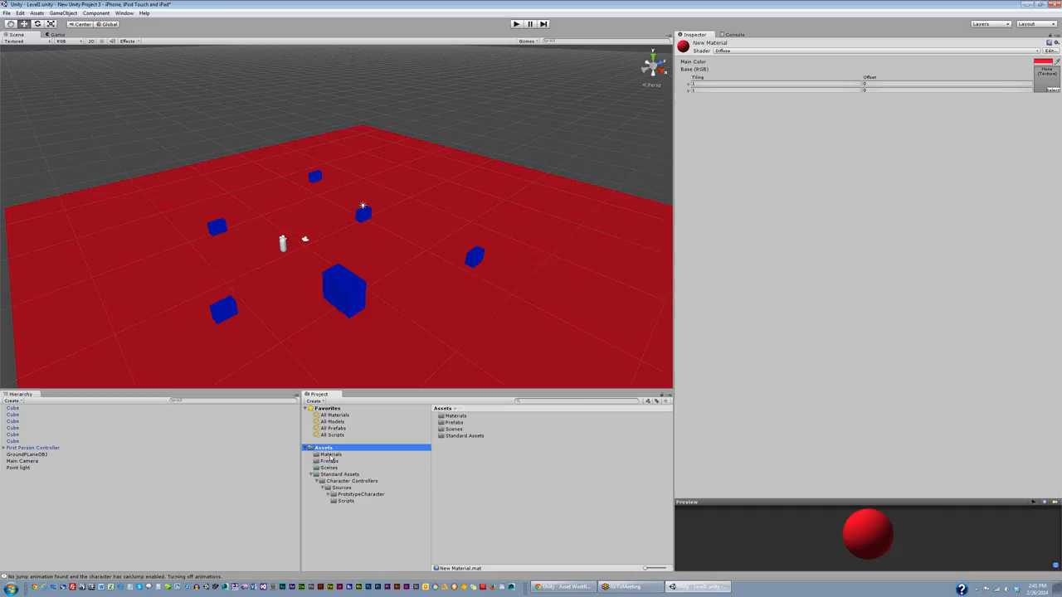
click(332, 462)
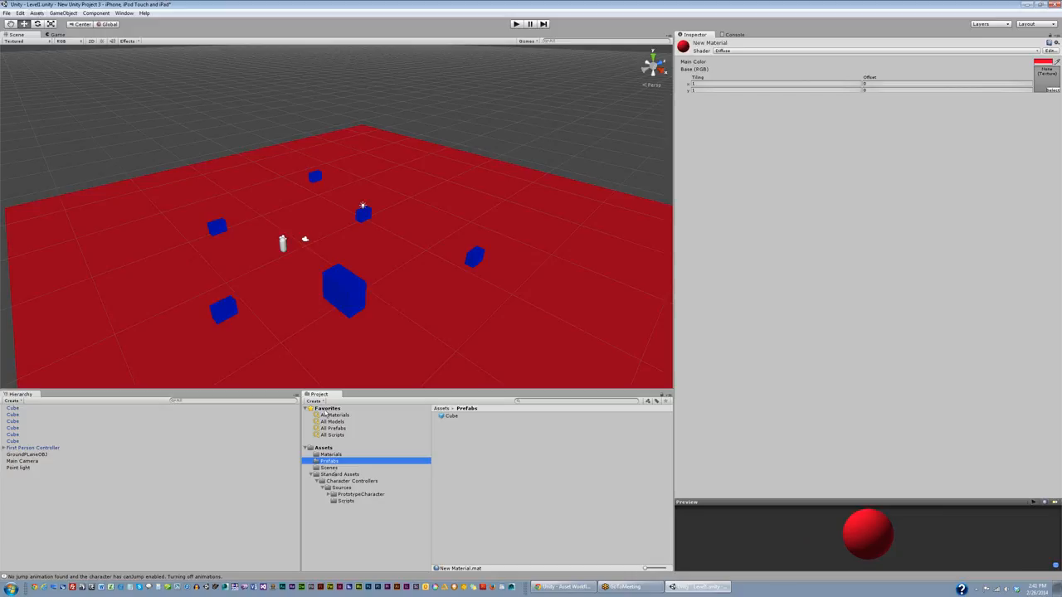
Step: Create a material named Pink in the Materials folder and set its main color to pink, with hue about 311
click(331, 454)
click(36, 13)
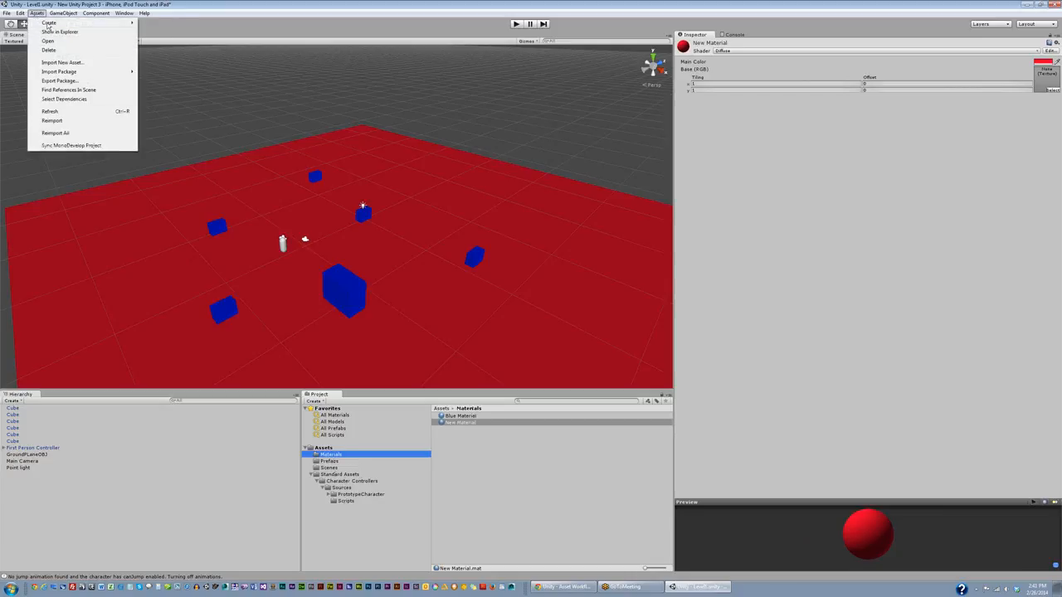
mouse_move(99, 27)
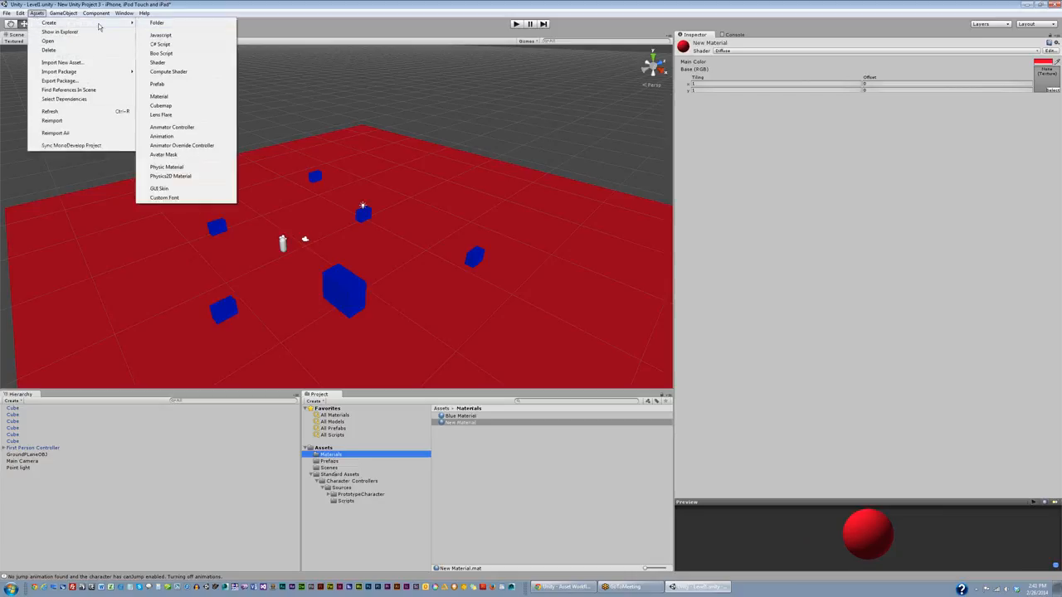
click(170, 96)
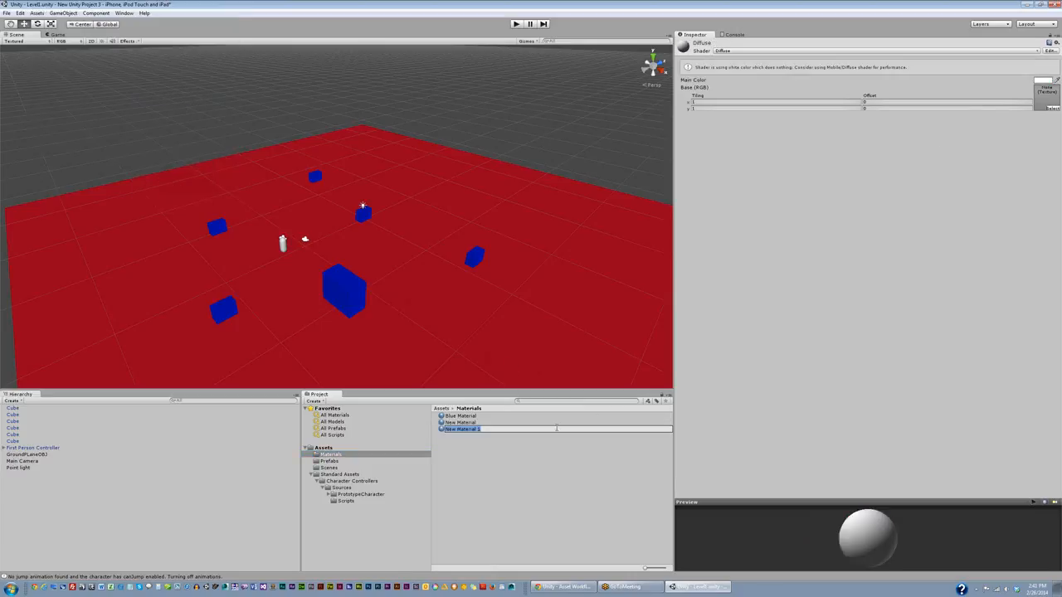
text(Pl)
text(nk)
key(Return)
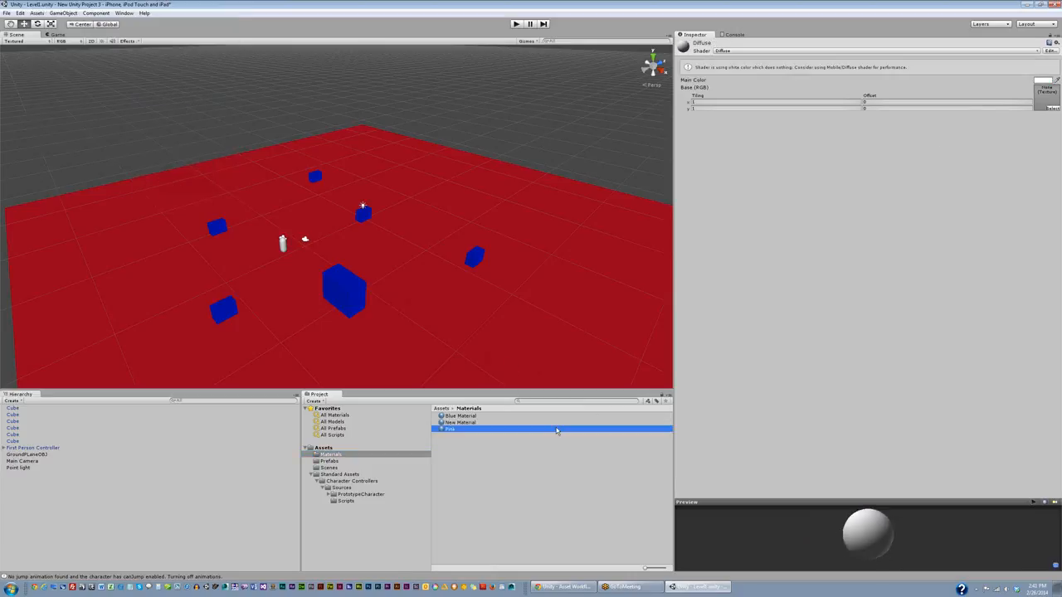
click(1043, 81)
click(56, 39)
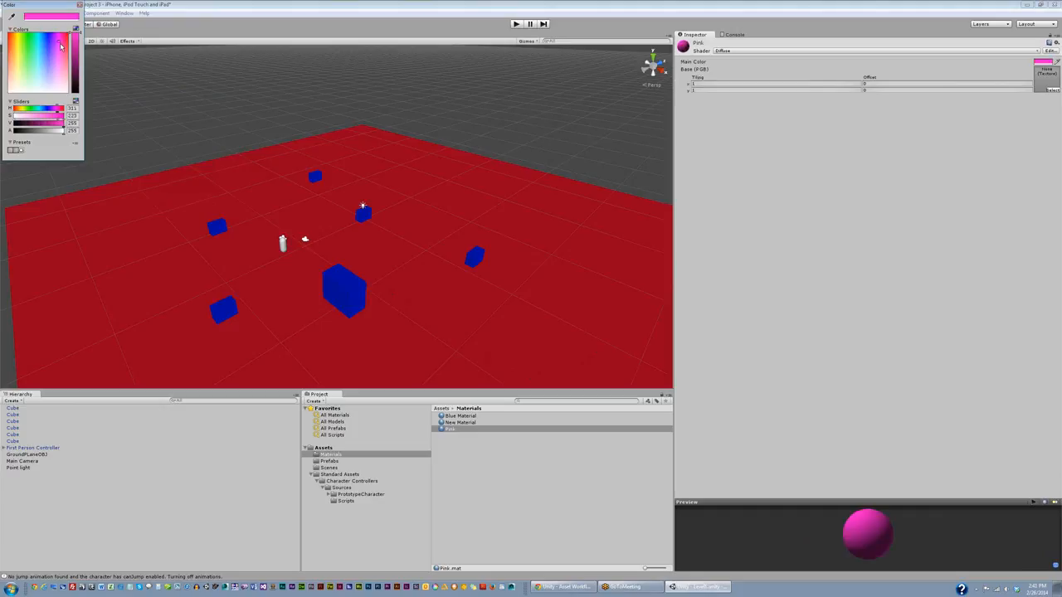
click(80, 5)
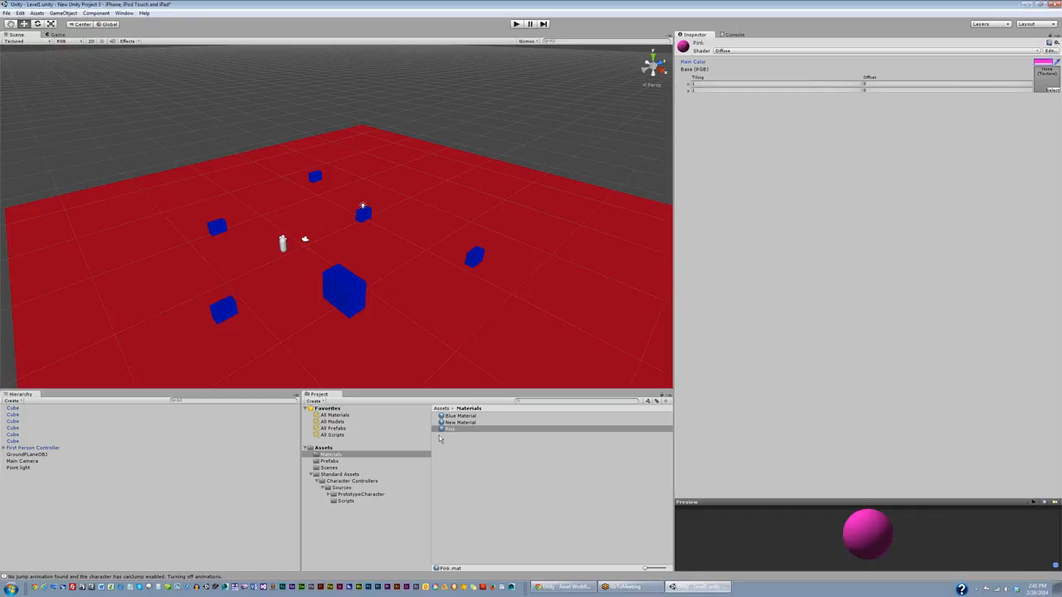
Step: Apply the Pink material to the large cube and change the material's main color to golden yellow
drag(448, 429, 351, 295)
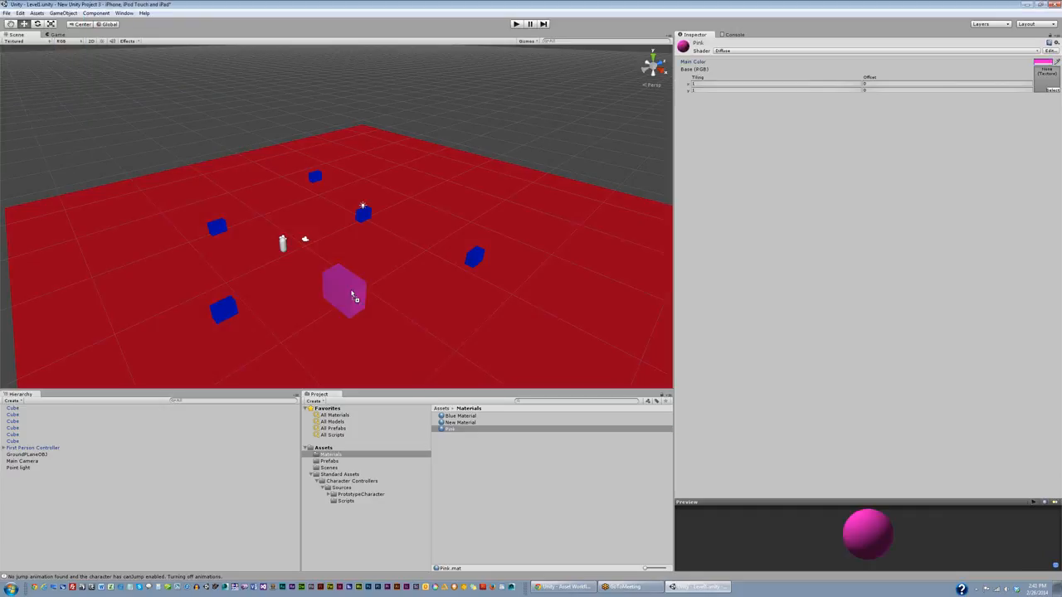
click(1043, 63)
click(17, 43)
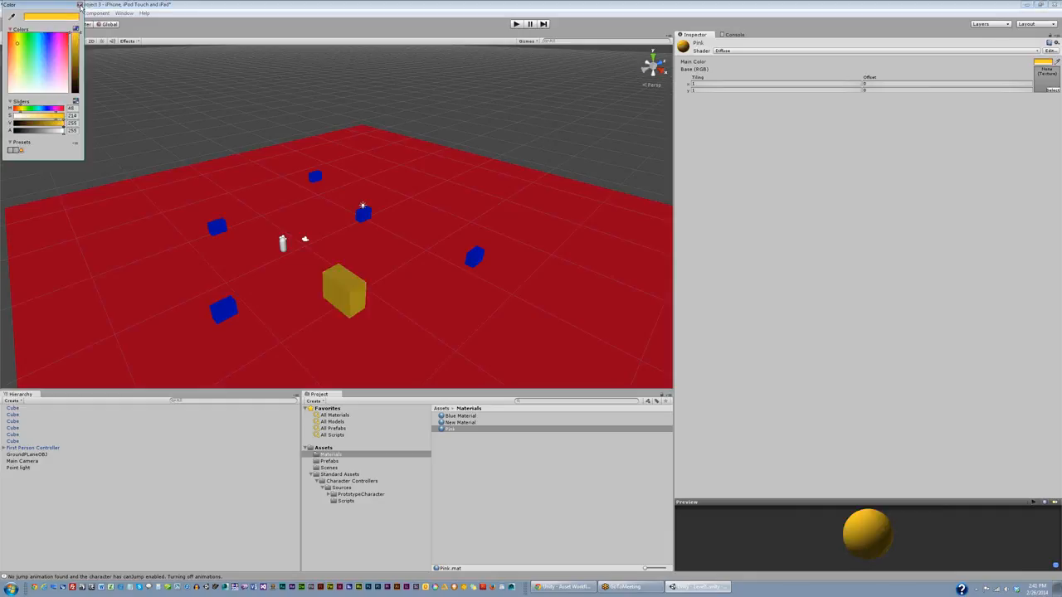
click(79, 6)
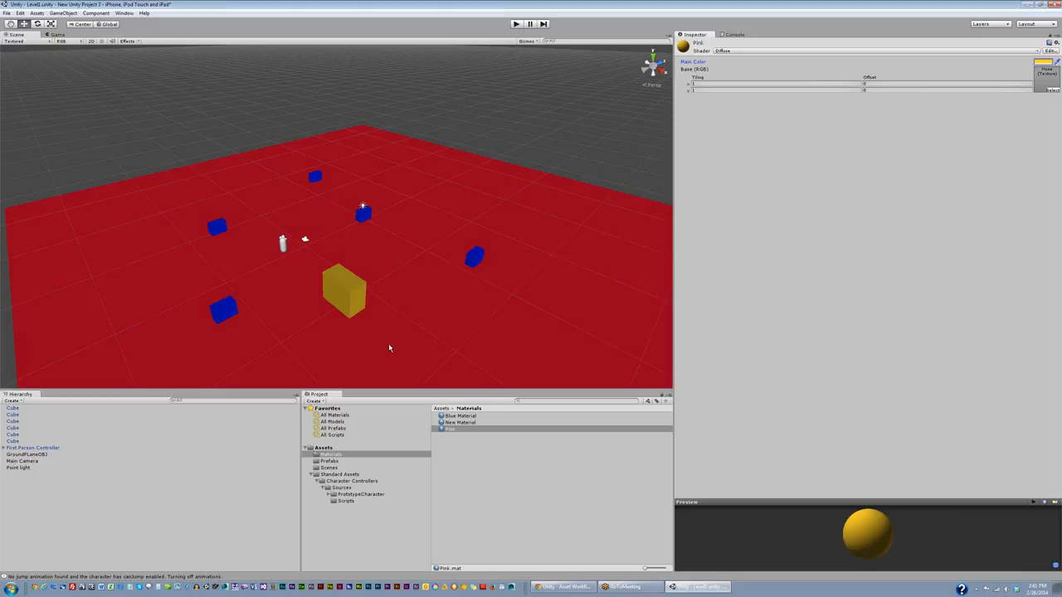
Step: Sink the yellow cube into the ground, to about Y -1.83, so it forms a low platform
click(361, 292)
drag(348, 287, 355, 293)
alt+drag(415, 310, 366, 281)
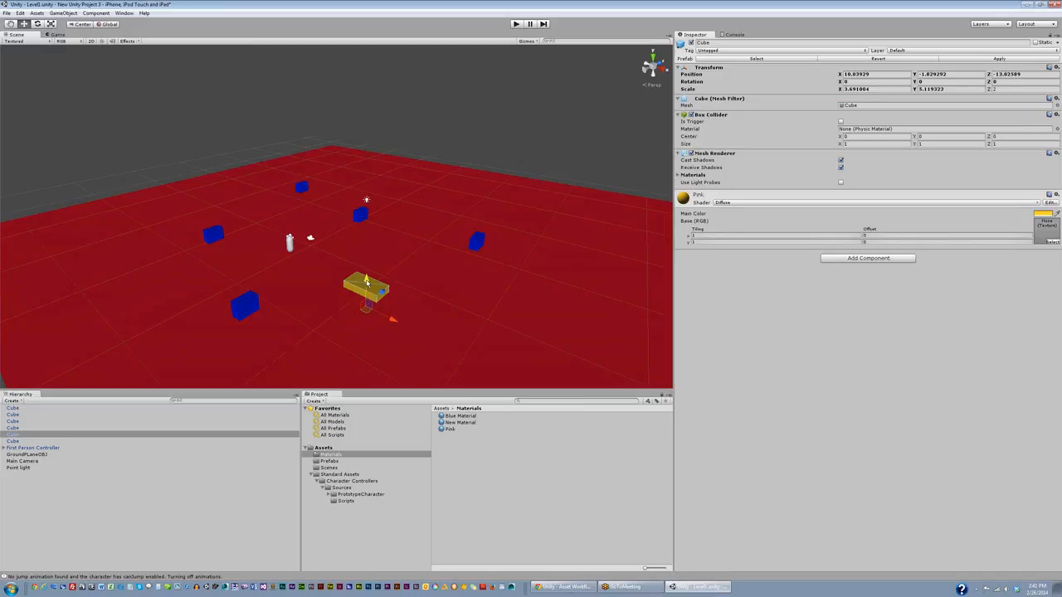
Step: Run the level, walk onto the yellow platform, test jumping from it, and stop play mode
click(516, 24)
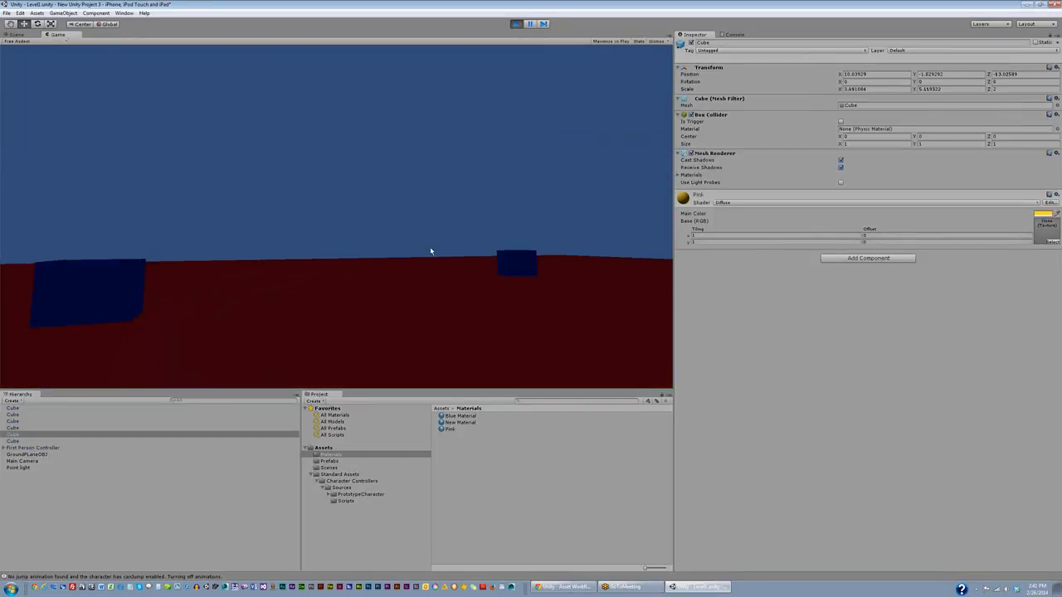
key(w)
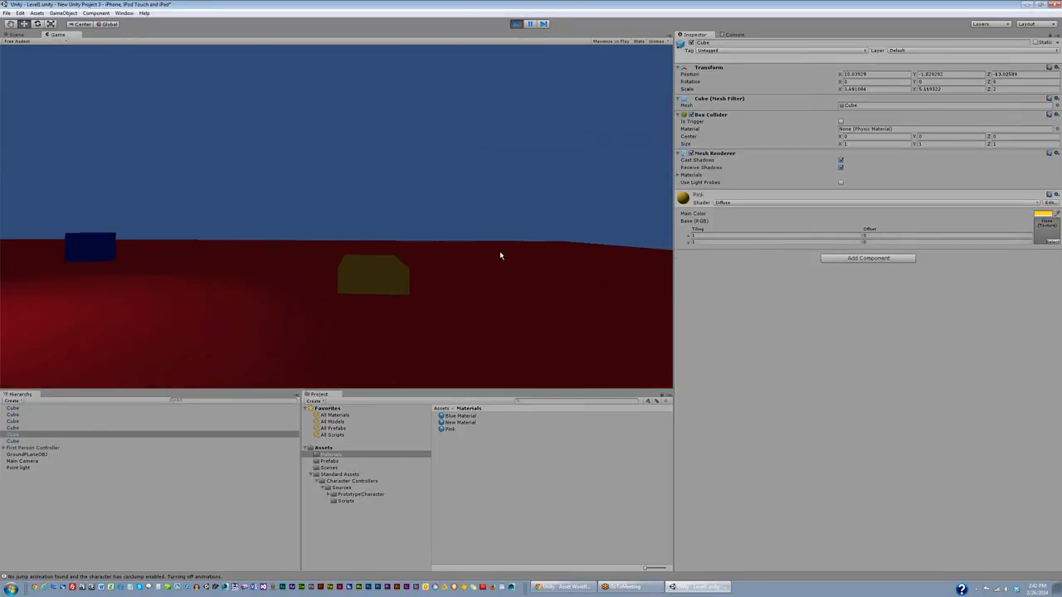
key(w)
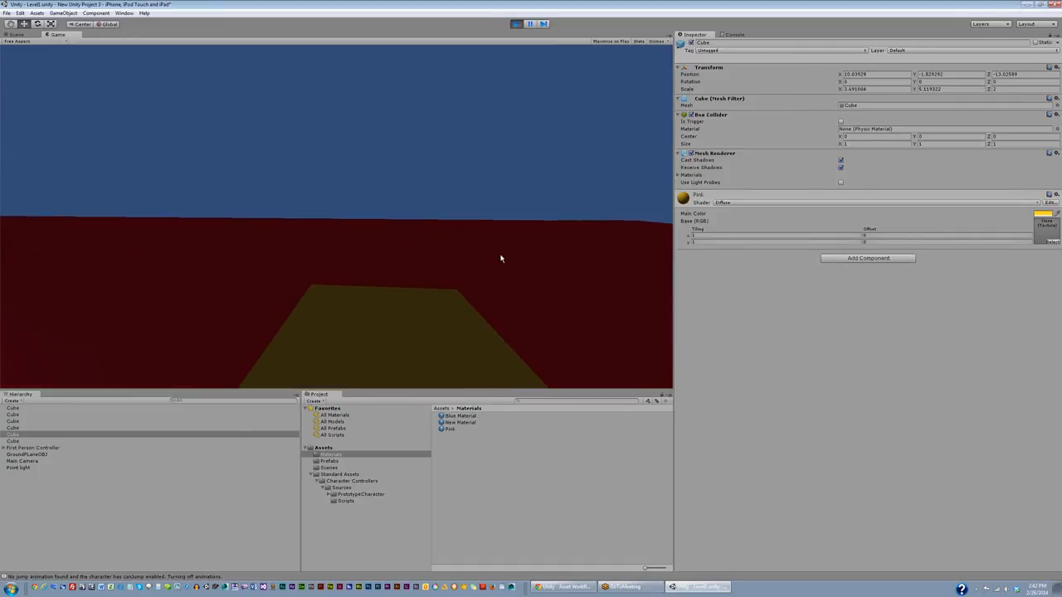
key(space)
key(space)
key(space)
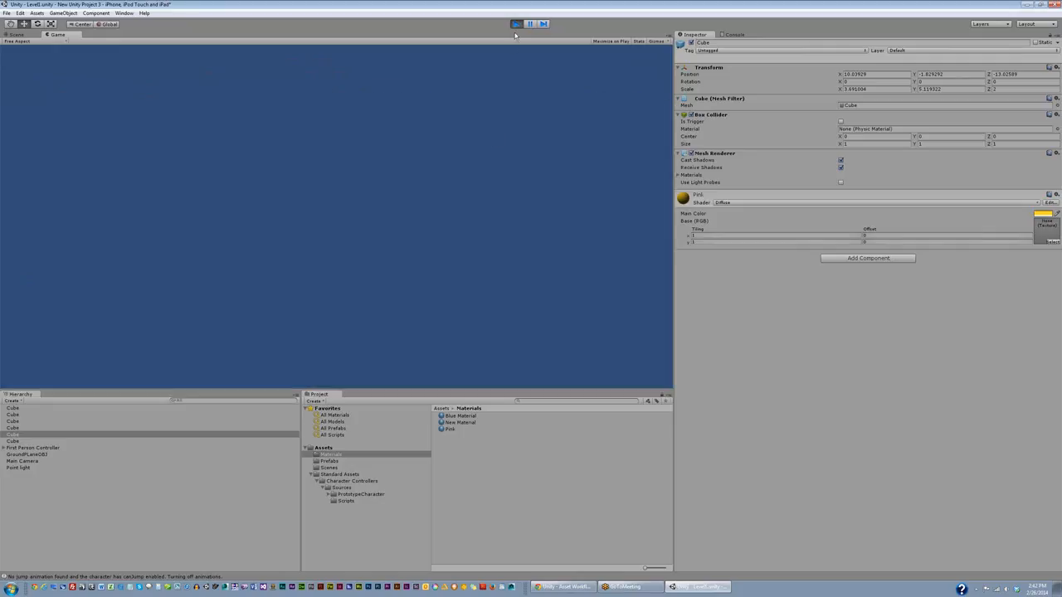
click(516, 24)
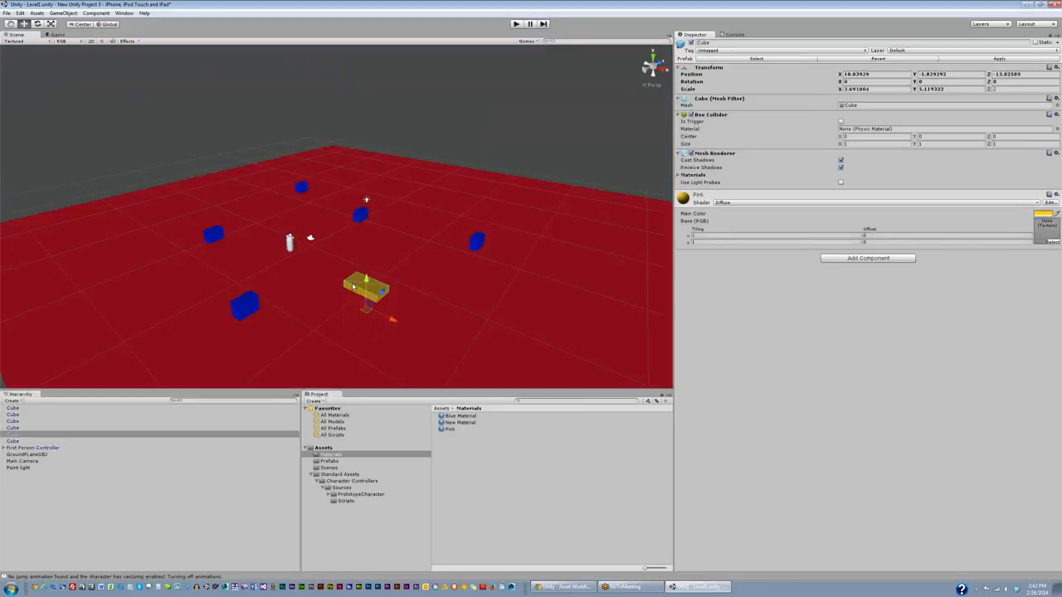
Step: Lower the yellow platform to about Y -2.32 and move the point light near it, at about X 12.3, Z -16.2
drag(368, 278, 366, 282)
click(369, 200)
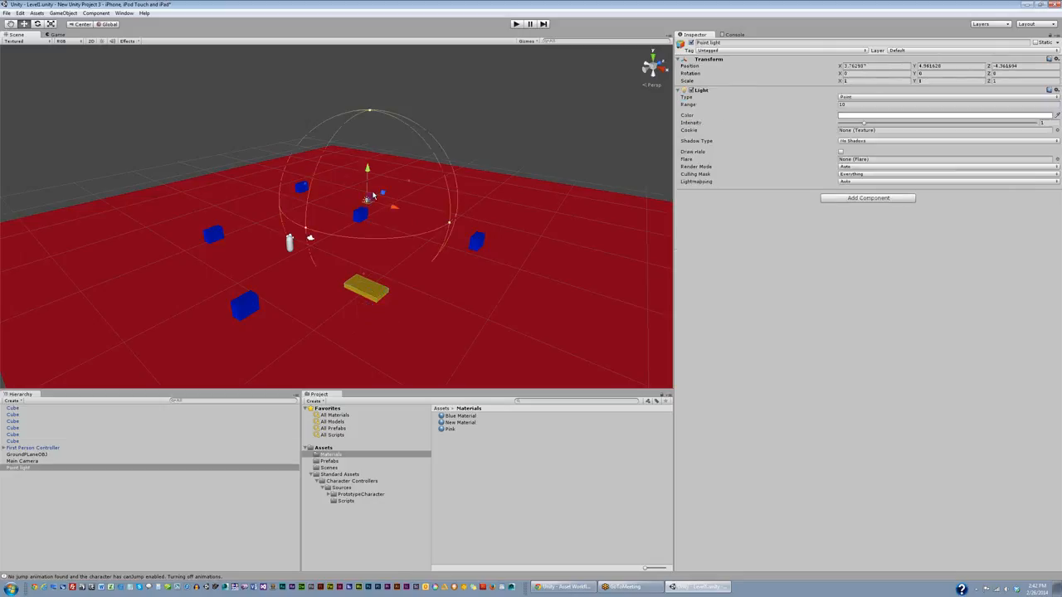
drag(372, 196, 405, 279)
Step: Turn on scene lighting in the Scene view and change the point light's type to Spot
click(102, 41)
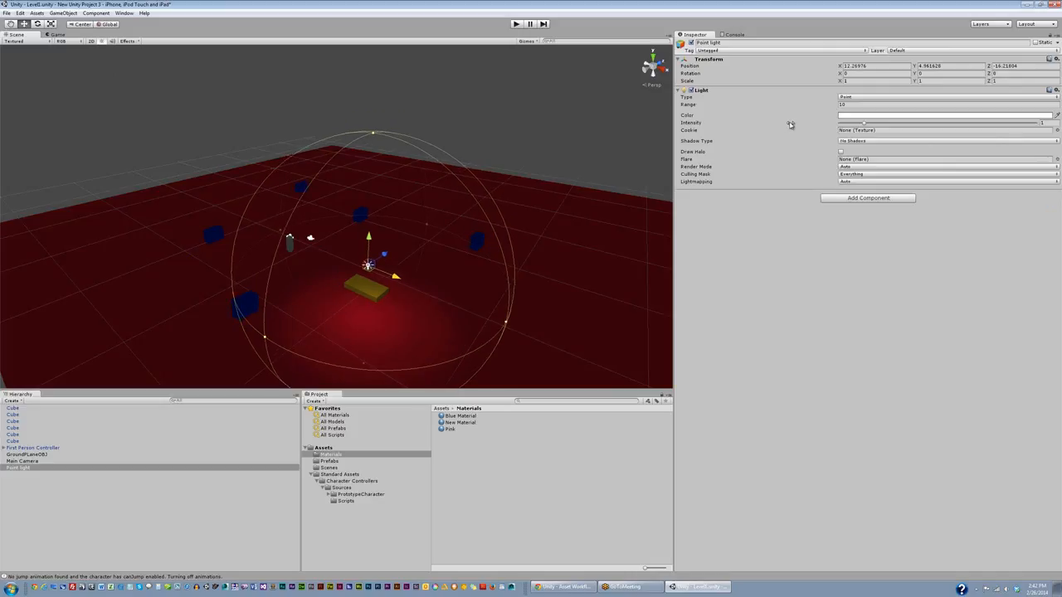
click(867, 104)
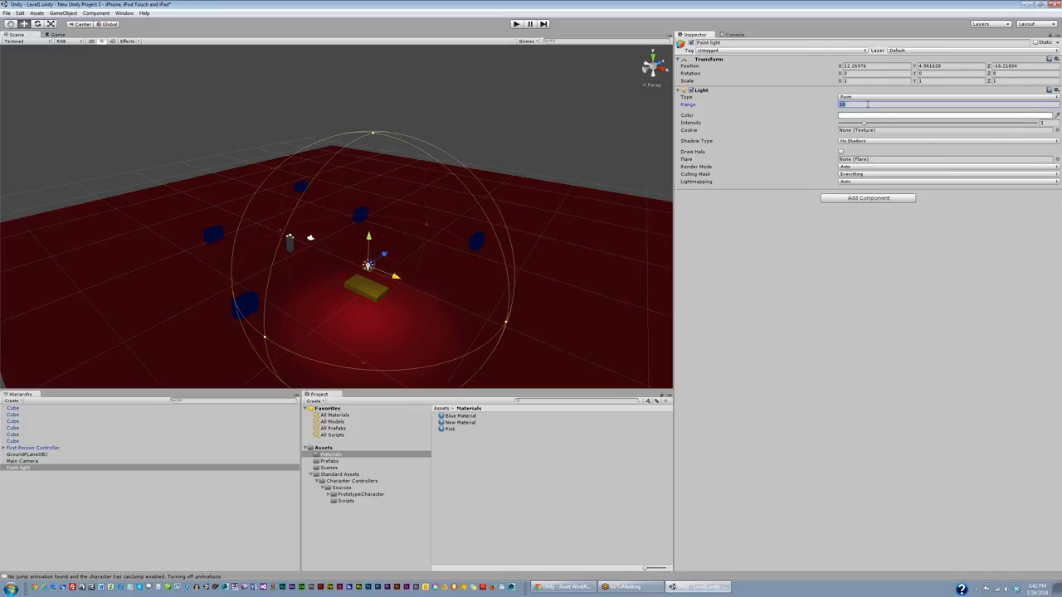
click(785, 158)
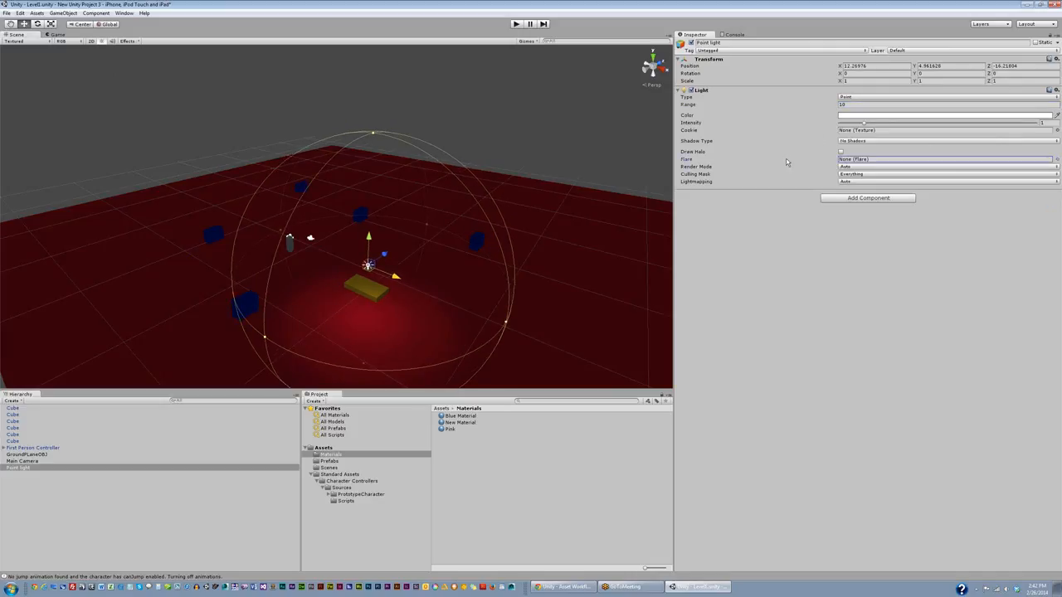
click(881, 98)
click(857, 106)
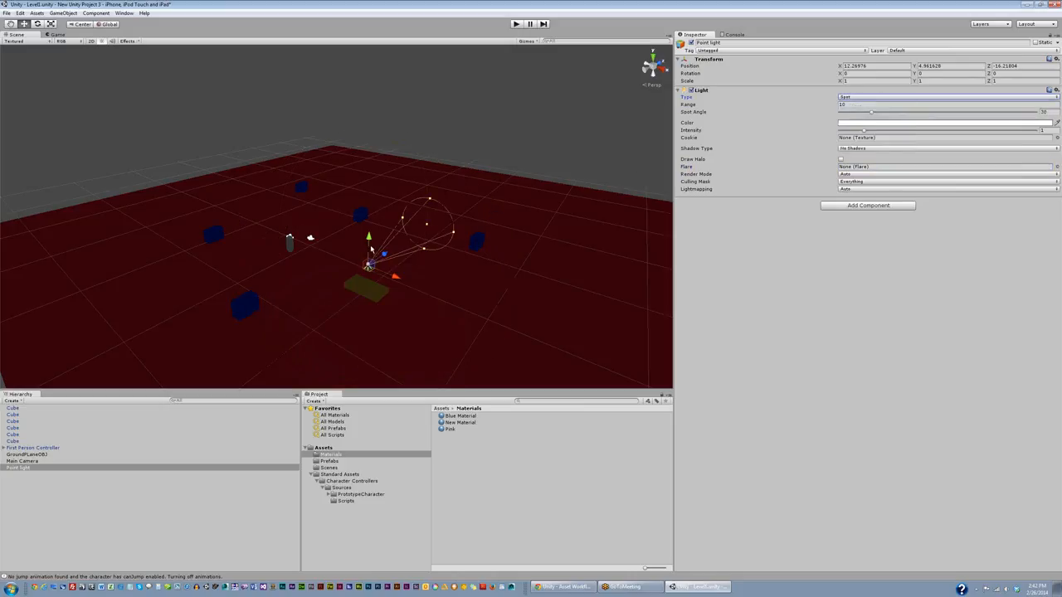
Step: Rotate the spotlight to about 76.5 on X and place it above the yellow platform, at about X 10.1, Y 5.6, Z -14.3
key(e)
drag(358, 249, 457, 224)
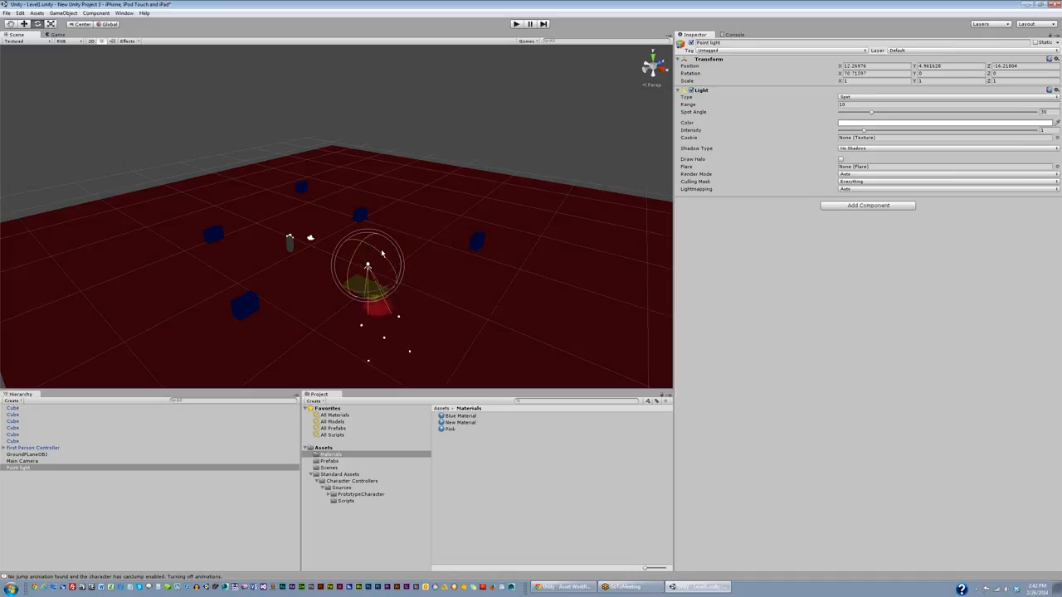
drag(357, 250, 363, 249)
key(w)
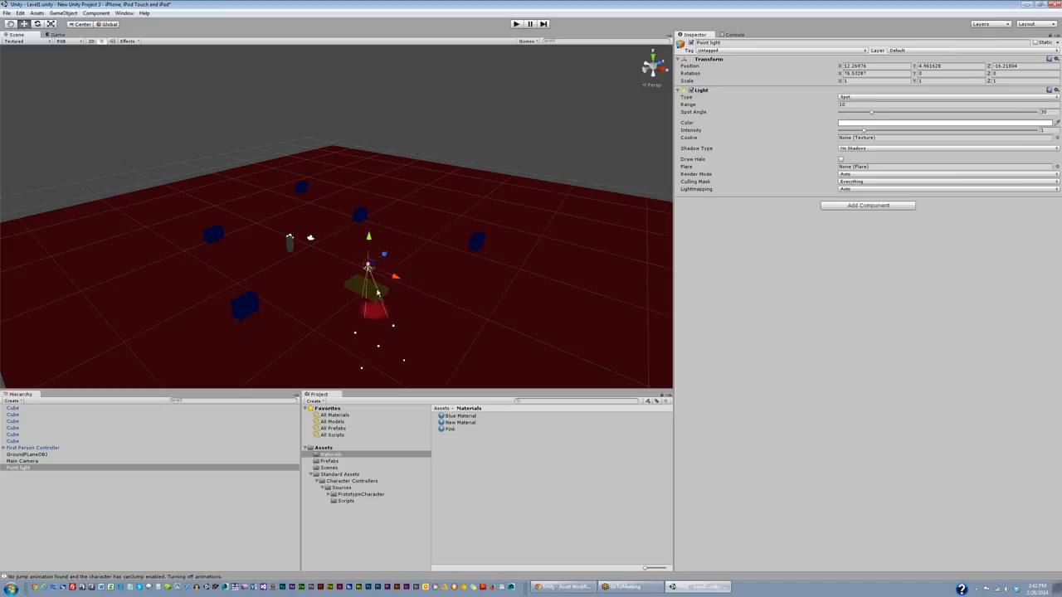
drag(371, 214, 366, 229)
mouse_move(393, 269)
mouse_down()
mouse_move(374, 242)
mouse_move(382, 233)
mouse_move(387, 252)
mouse_up()
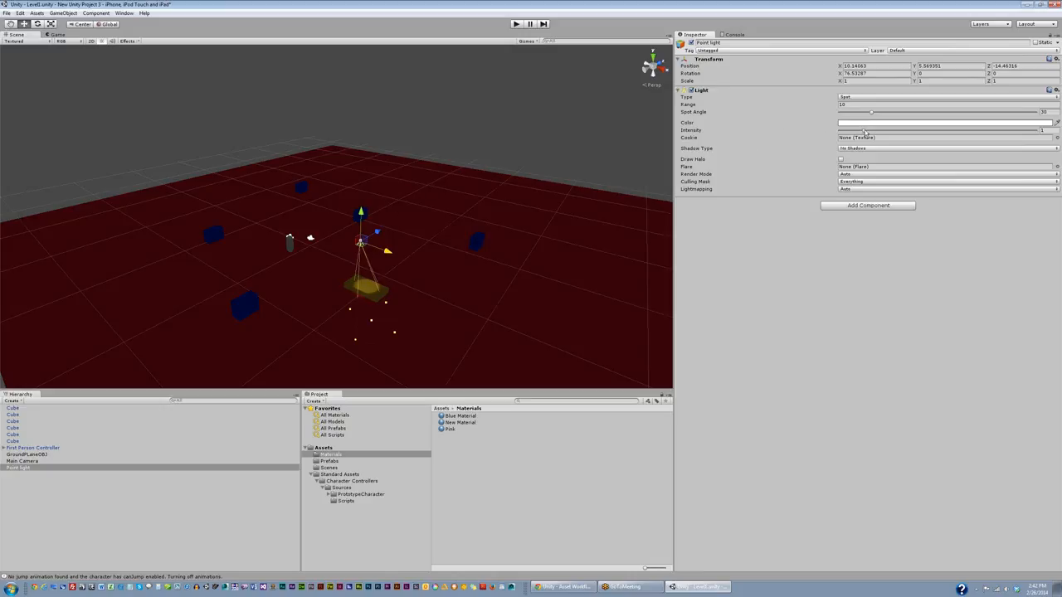
Step: Set the spotlight's intensity to 8 and briefly run the level, stopping play mode again
drag(864, 130, 1045, 129)
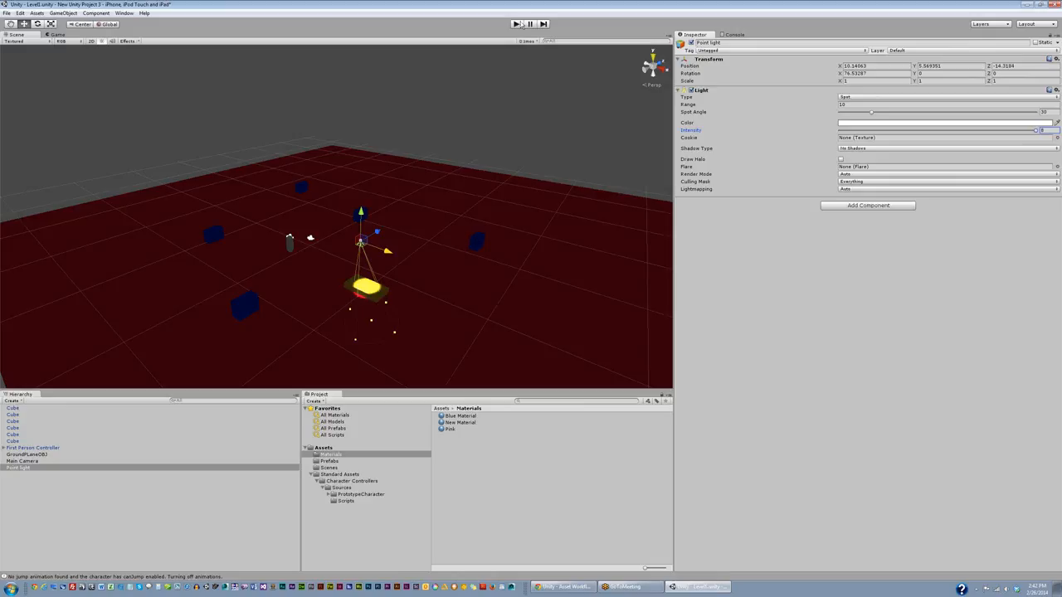
click(517, 24)
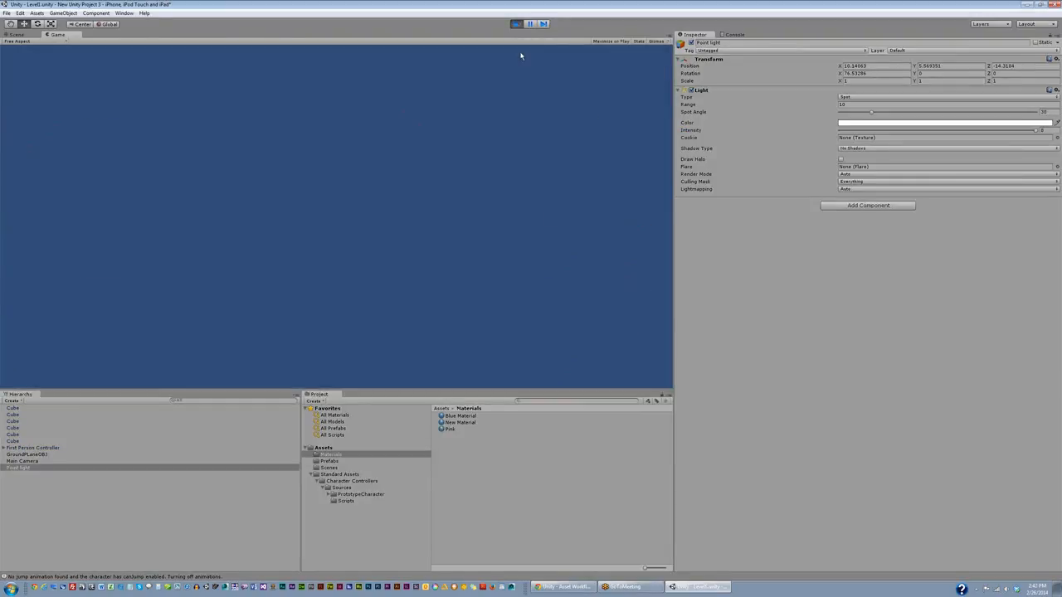
click(516, 24)
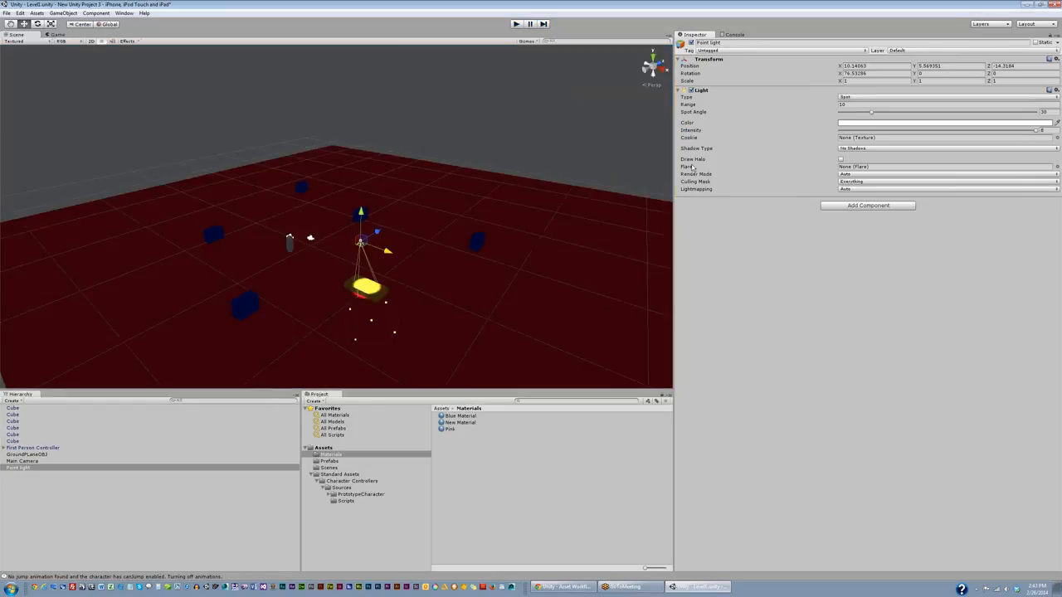
Step: Raise the yellow platform slightly, to about Y -2.26
click(352, 288)
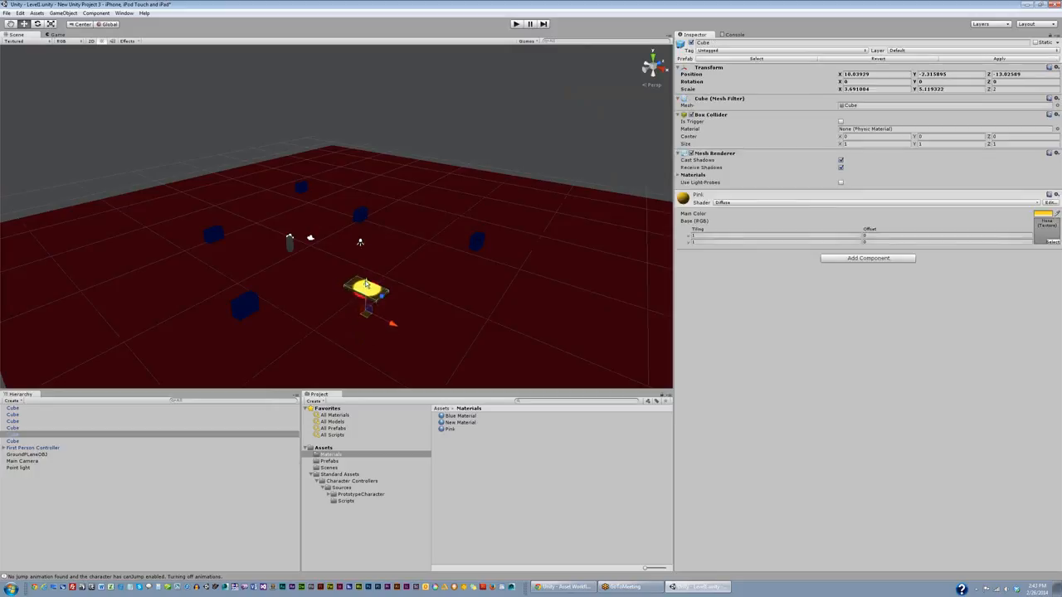
drag(366, 285, 368, 284)
Step: Import the standard Scripts package into the project with all its items included
click(36, 13)
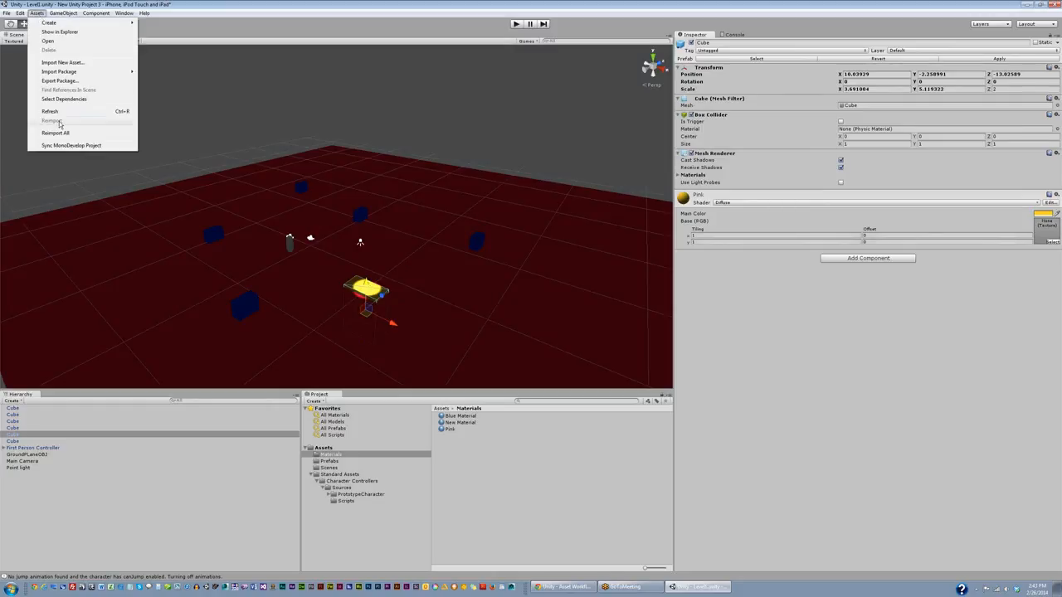
mouse_move(75, 72)
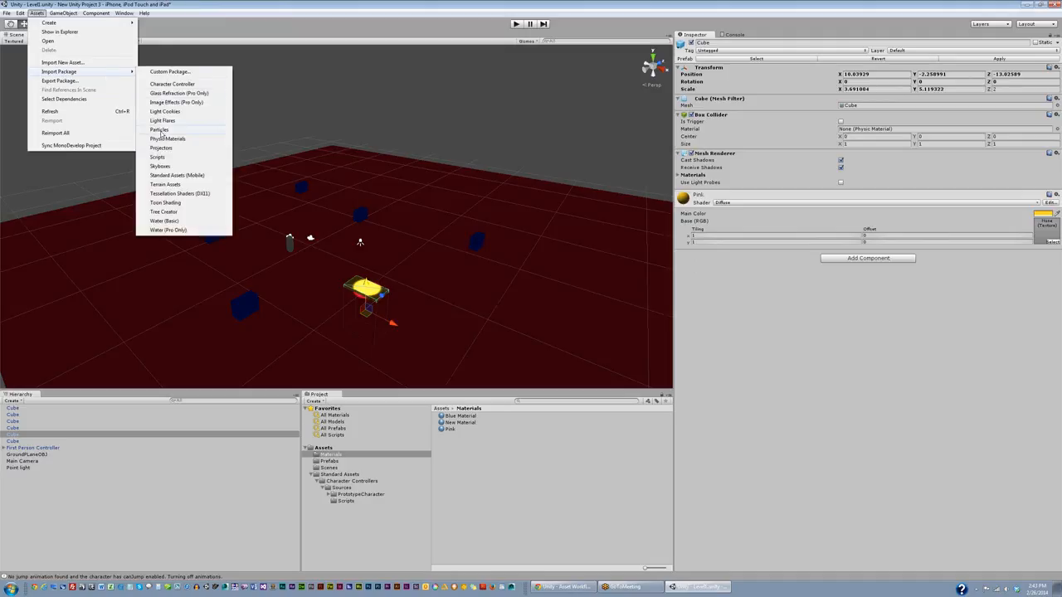
click(158, 158)
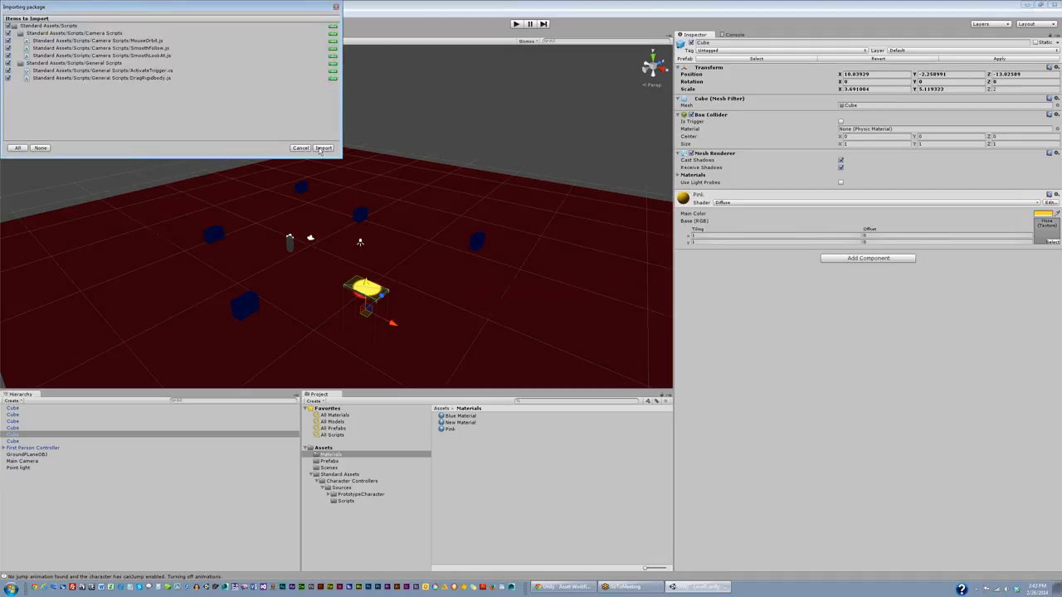
click(323, 148)
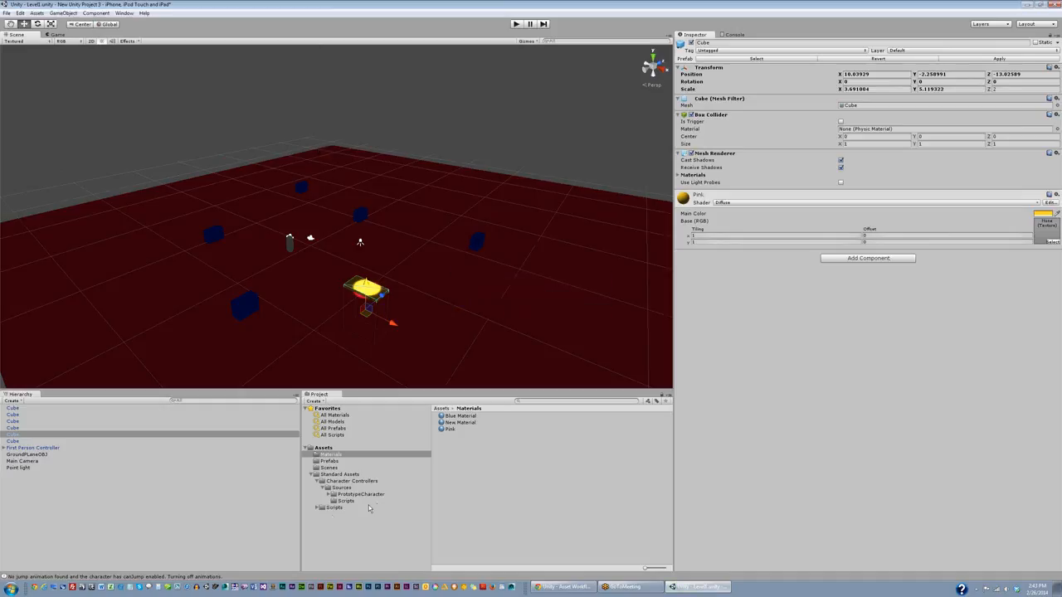
Step: Open the General Scripts folder in Standard Assets and attach the ActivateTrigger script to the yellow platform
click(334, 508)
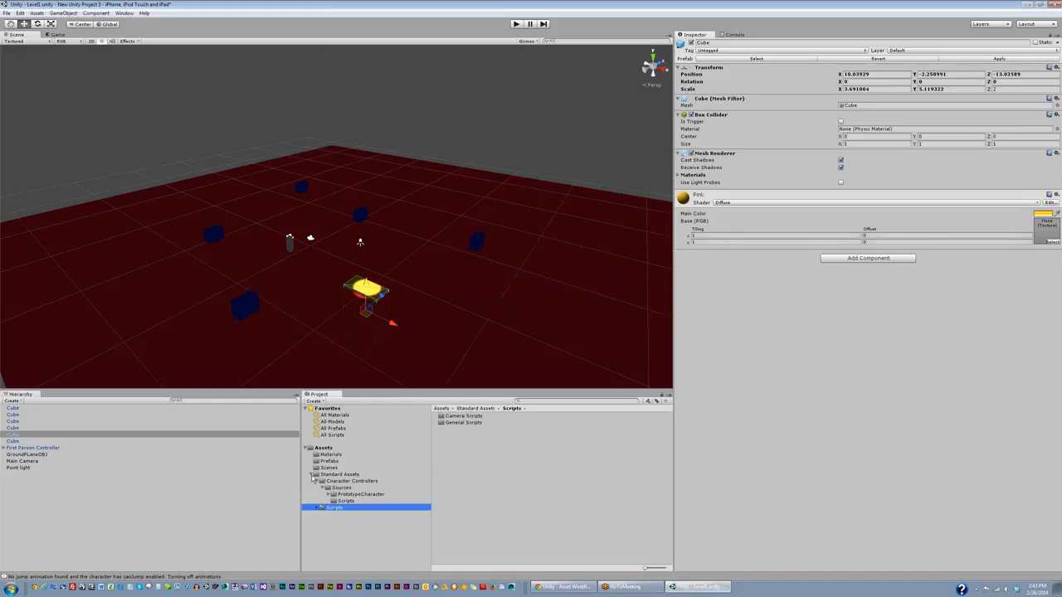
click(313, 474)
click(313, 474)
click(462, 422)
double_click(463, 423)
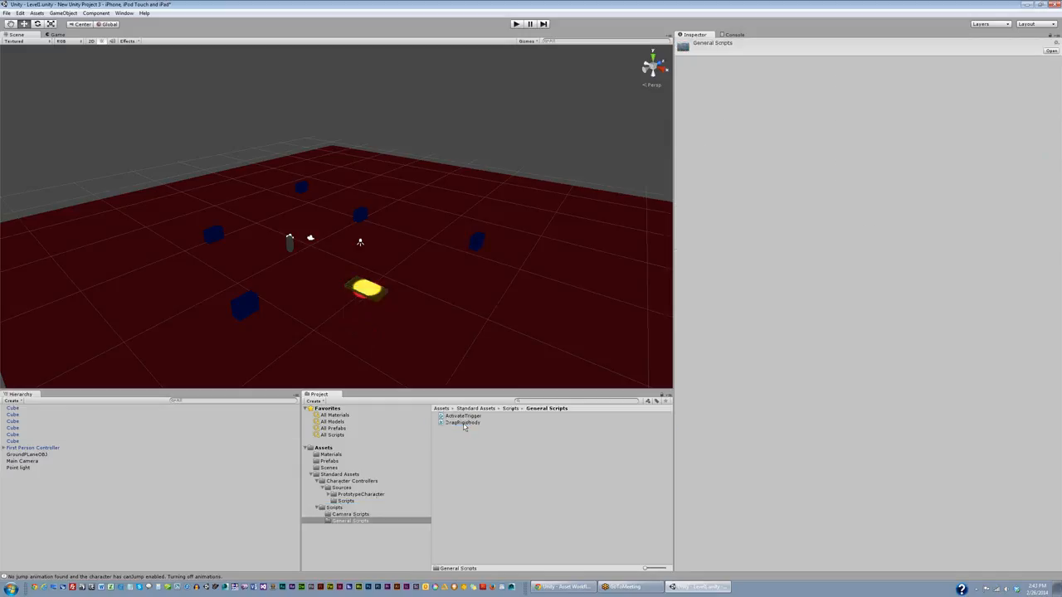
click(375, 301)
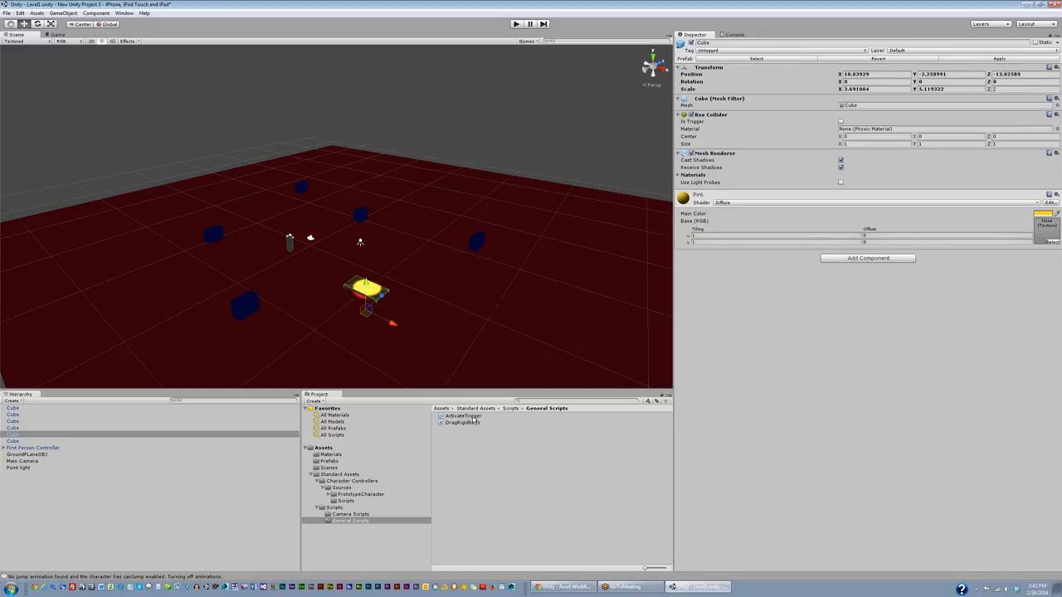
drag(474, 416, 808, 286)
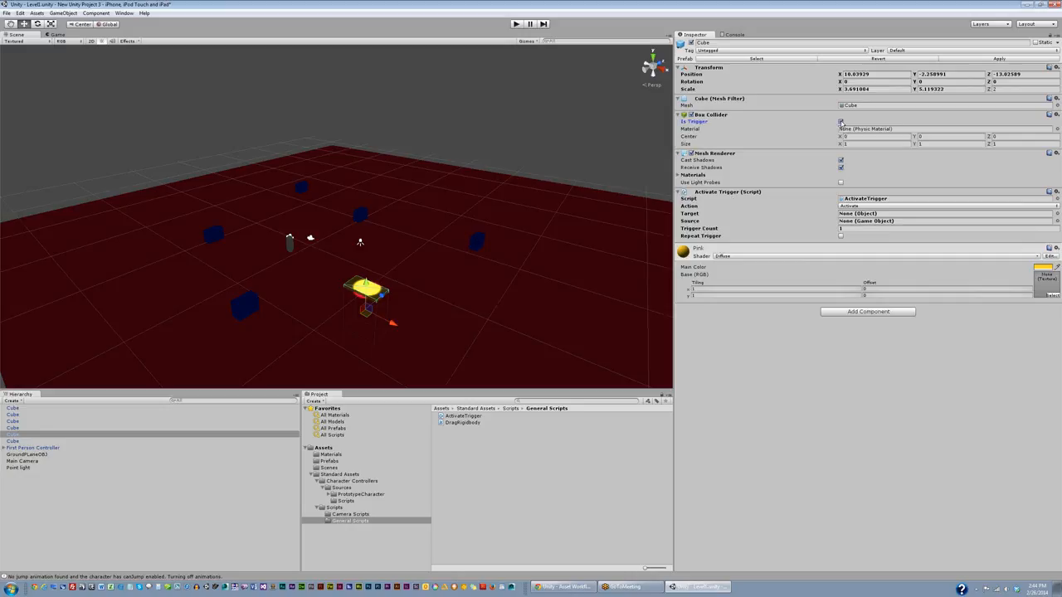
Step: Make the yellow platform's box collider a trigger and choose Activate as the action of its ActivateTrigger script
click(840, 122)
click(852, 207)
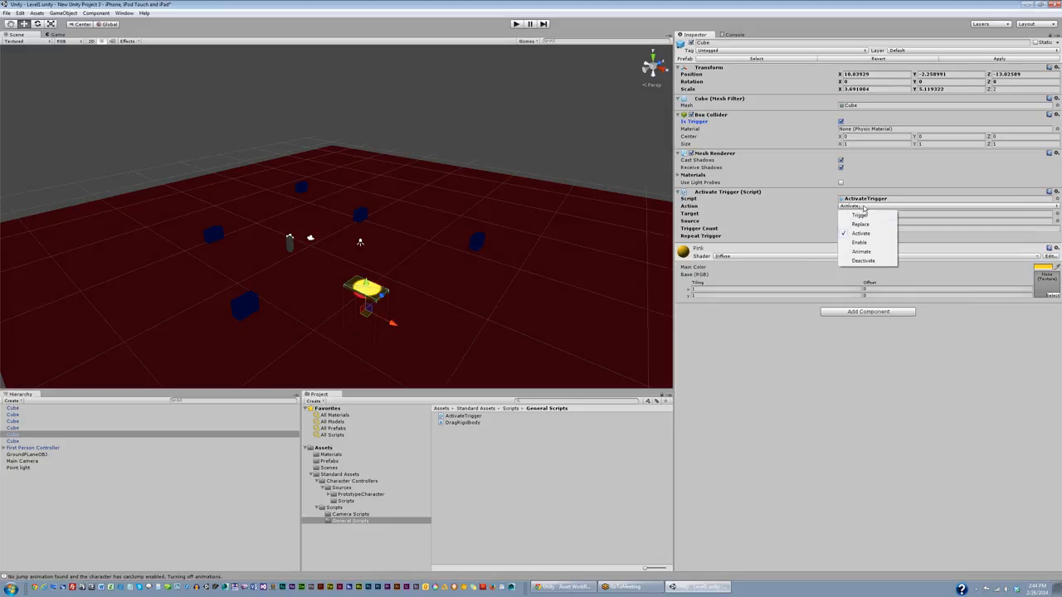
click(862, 234)
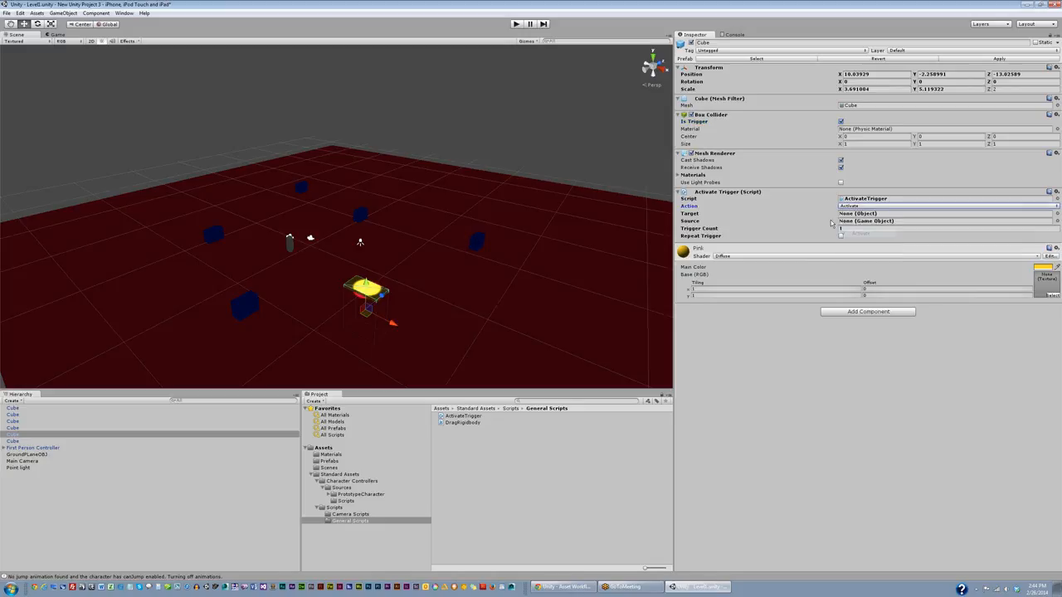
Step: Assign the Point light as the target of the yellow platform's ActivateTrigger script and deactivate the light object
click(696, 214)
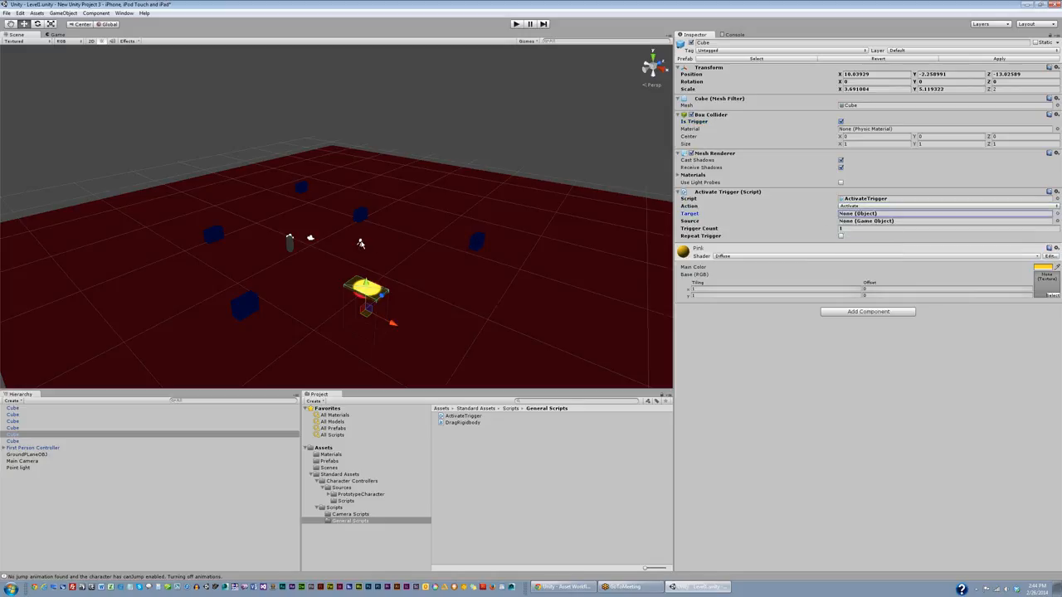
click(360, 242)
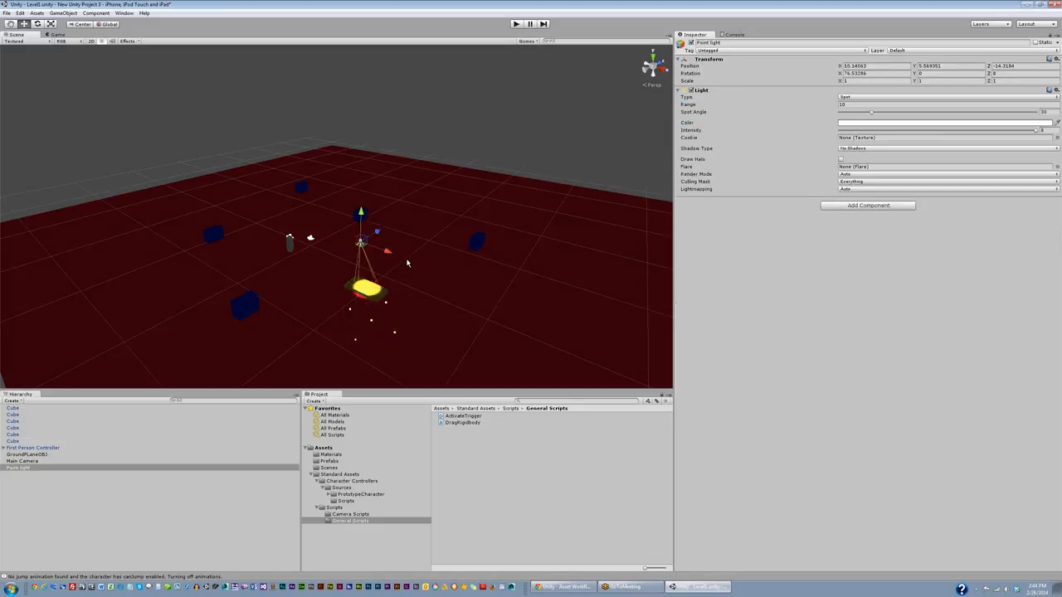
click(362, 291)
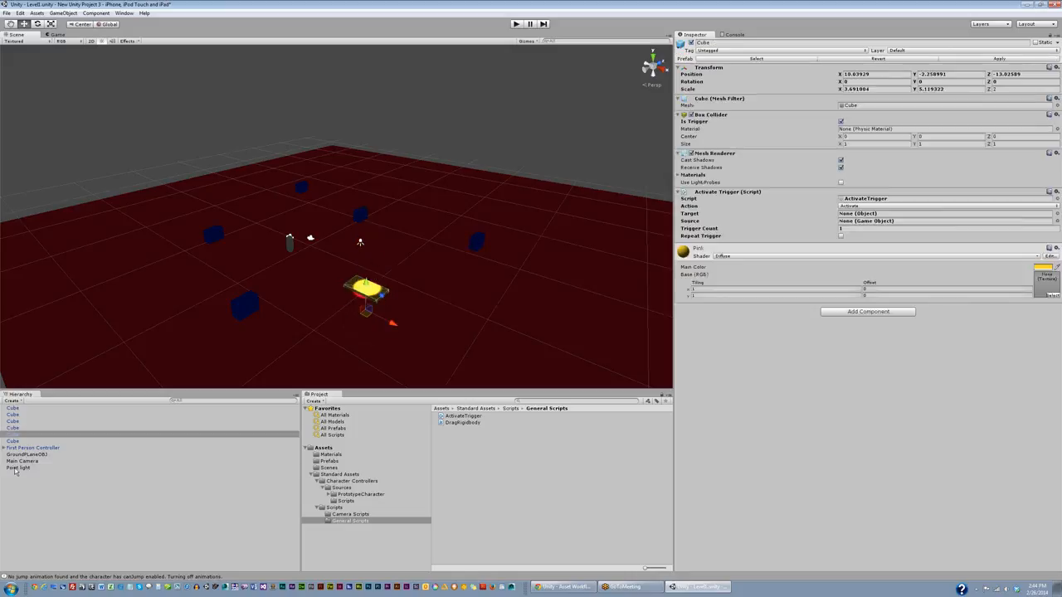
click(15, 469)
drag(15, 469, 862, 220)
click(17, 468)
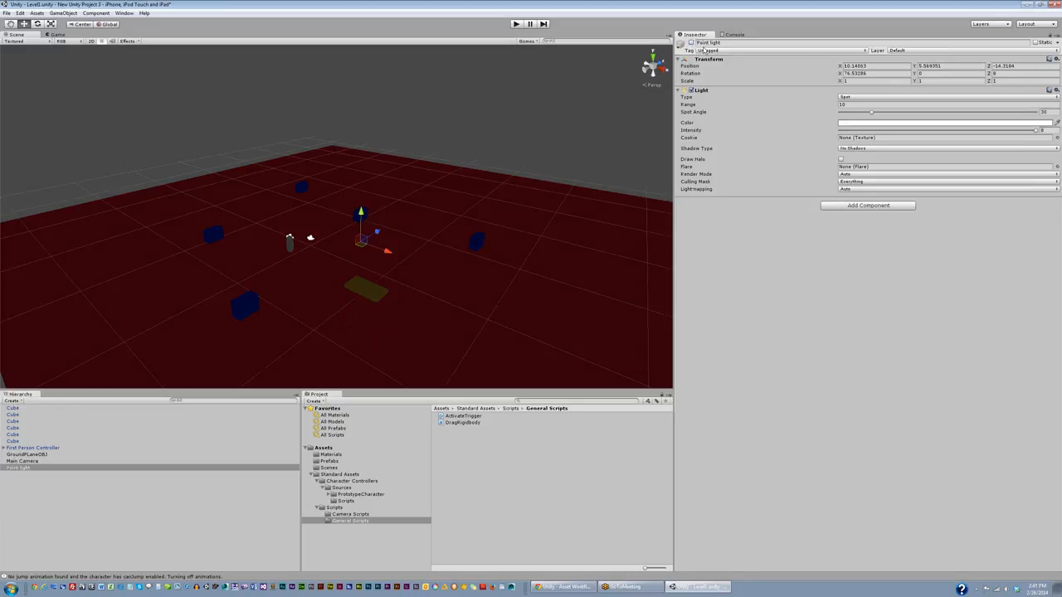
click(365, 294)
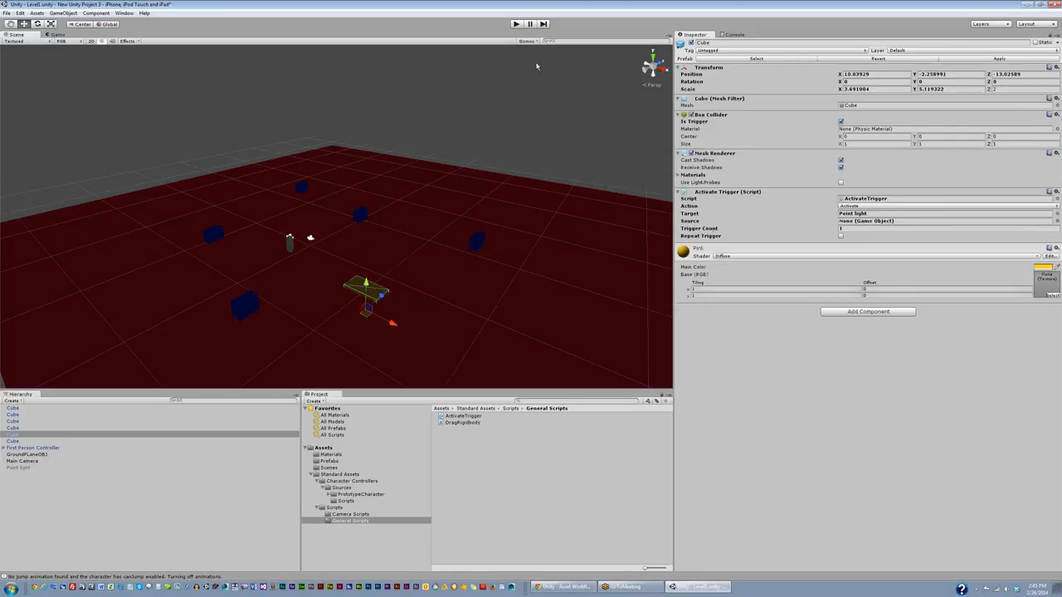
Step: Play test the level by walking onto the yellow platform and backing off to view its light, and stop play mode
click(515, 24)
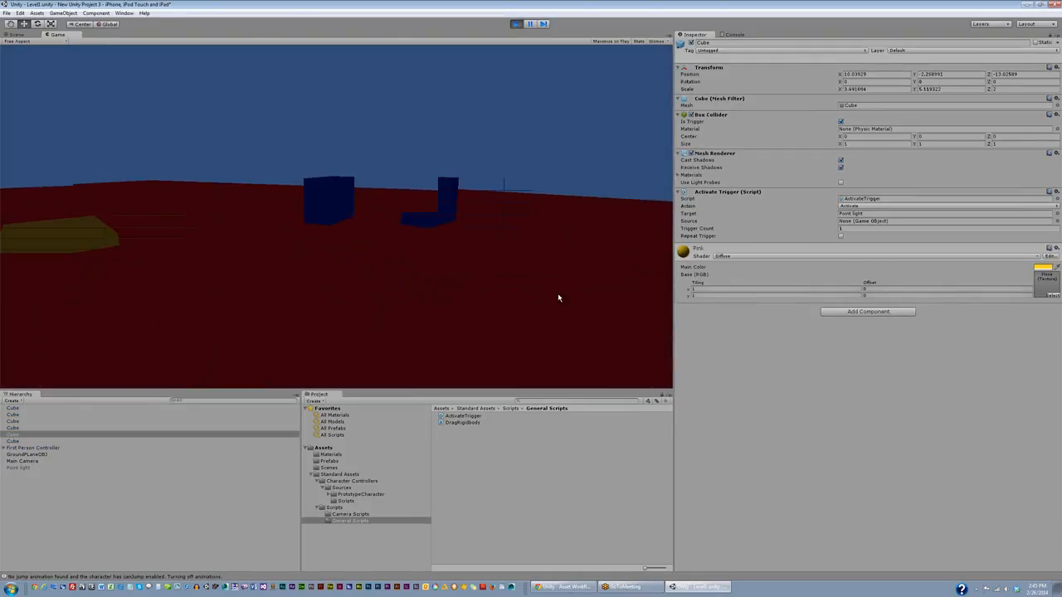
key(w)
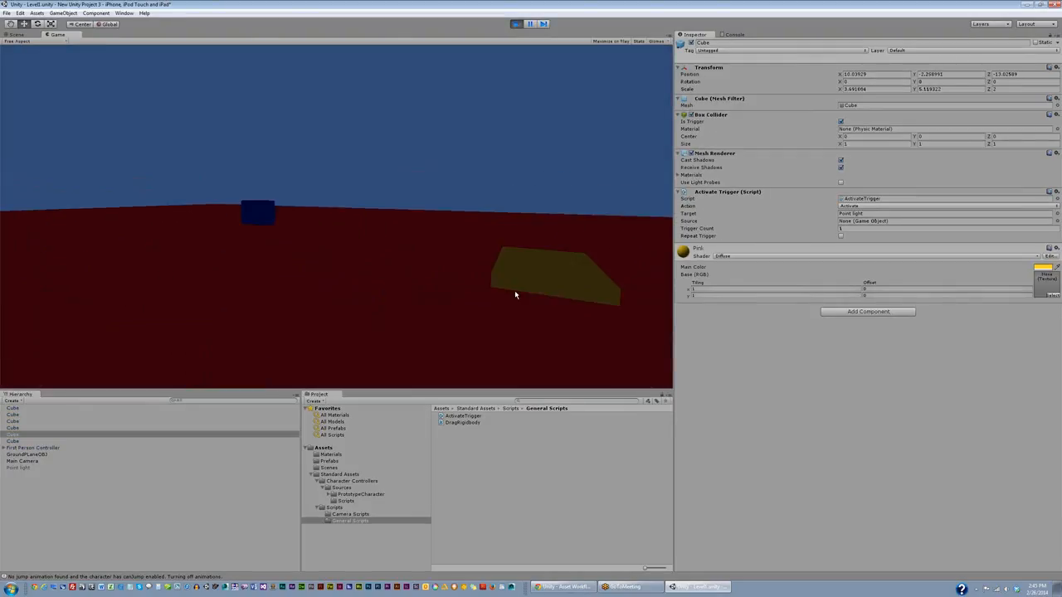
key(w)
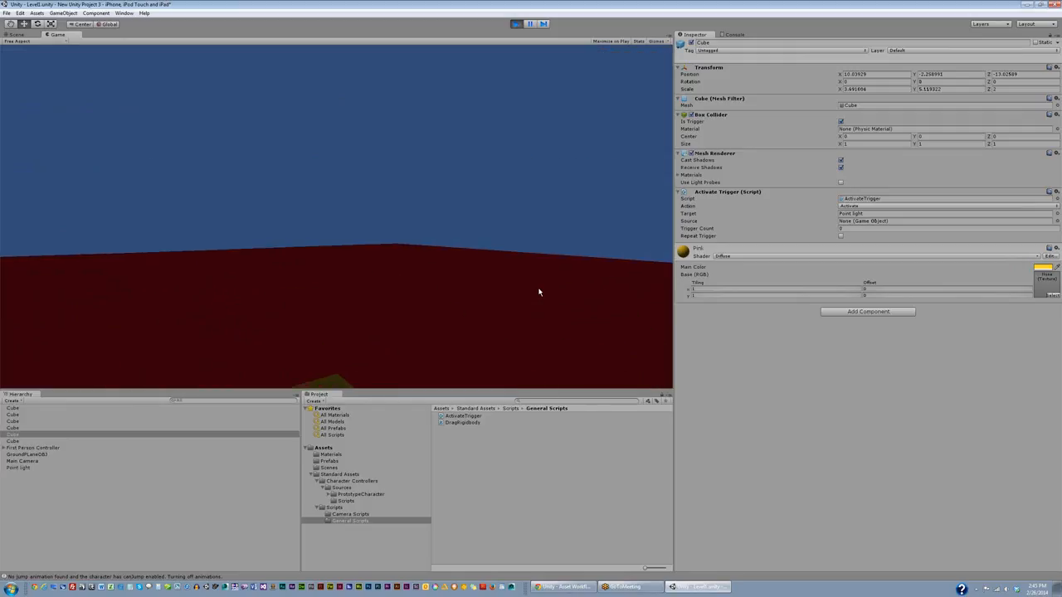
key(s)
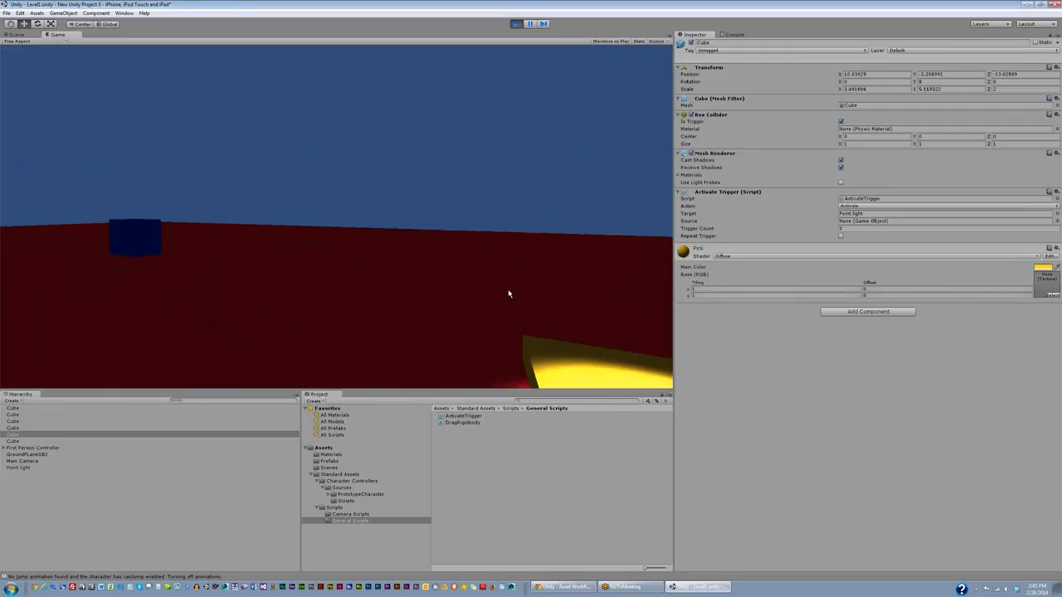
key(w)
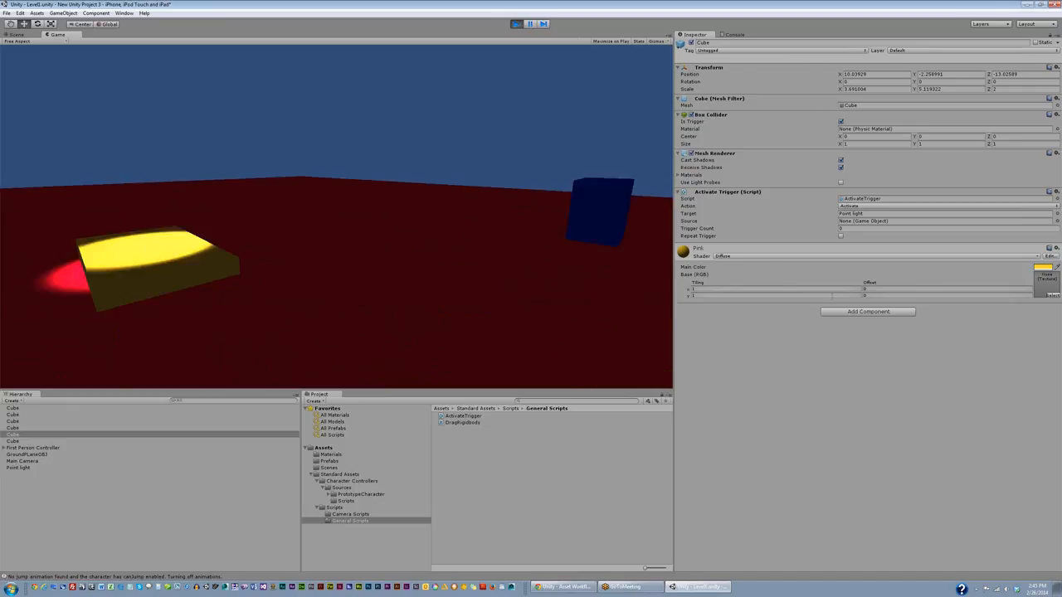
click(515, 24)
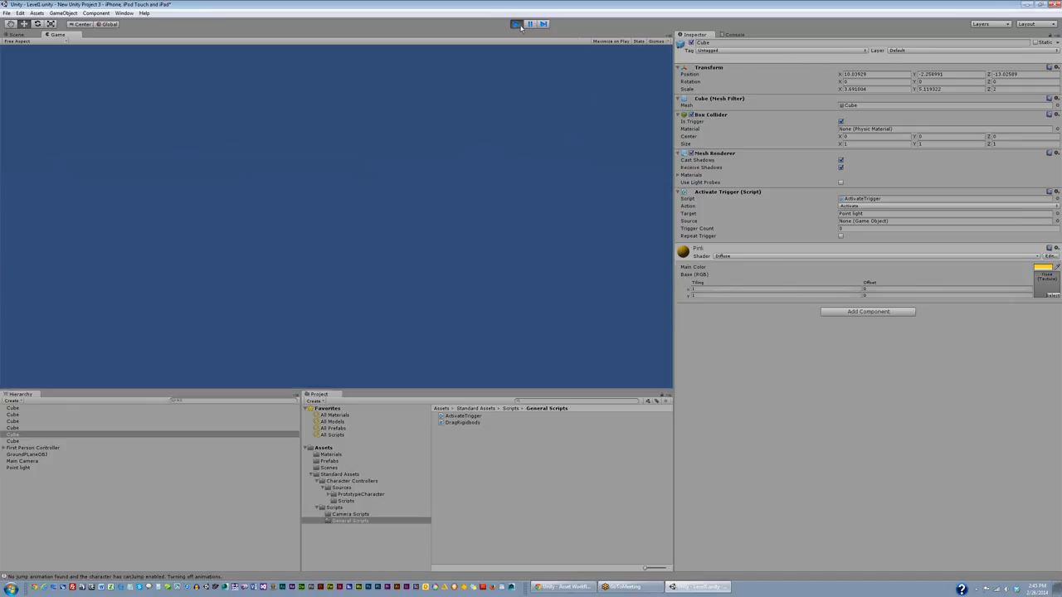
Step: Open the ActivateTrigger script in MonoDevelop and snap the Unity window to the half of the screen beside it
click(736, 194)
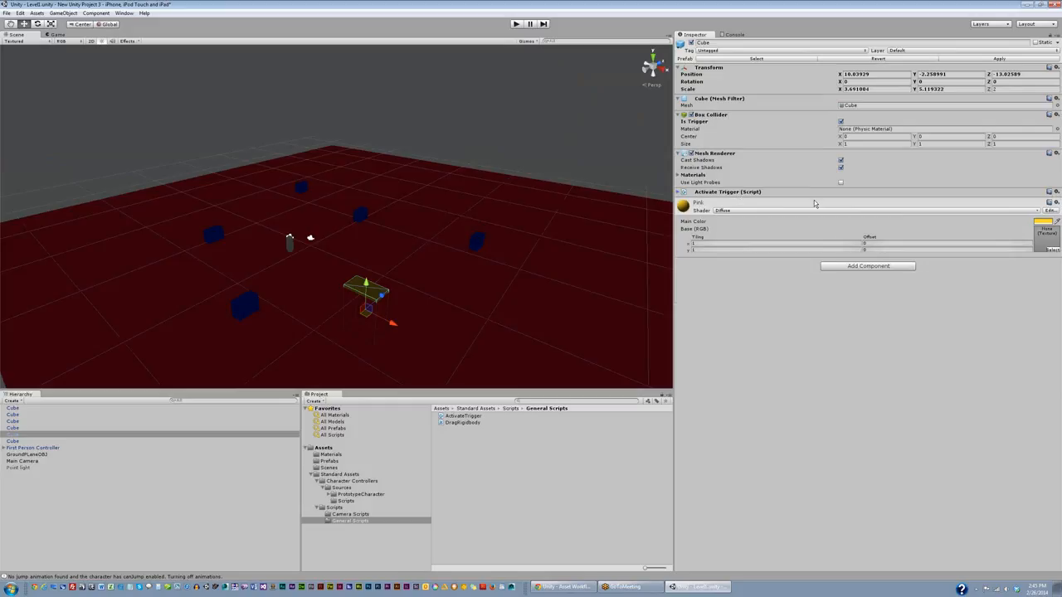
click(814, 197)
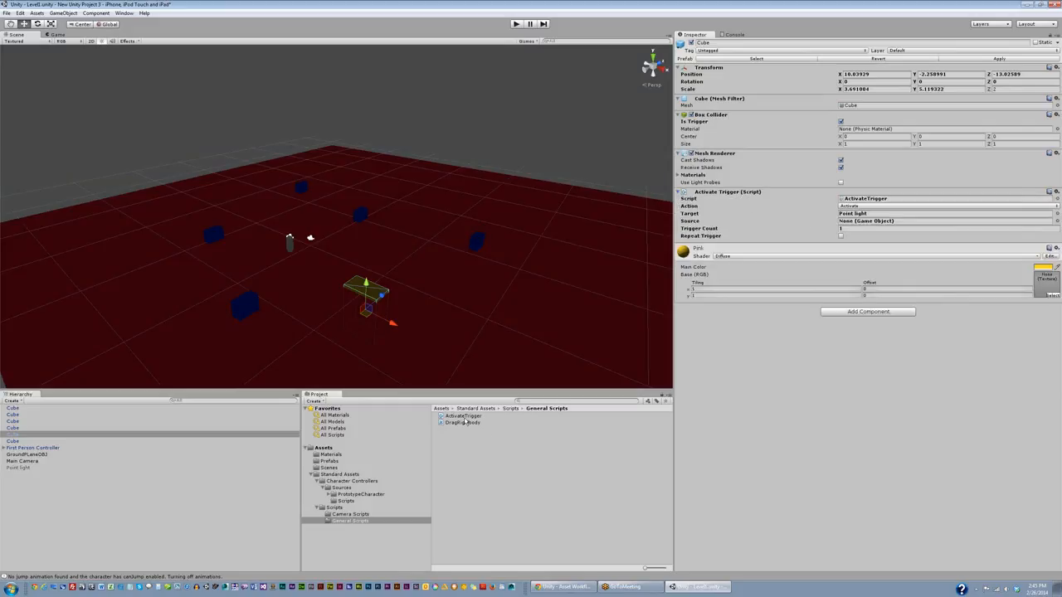
click(462, 416)
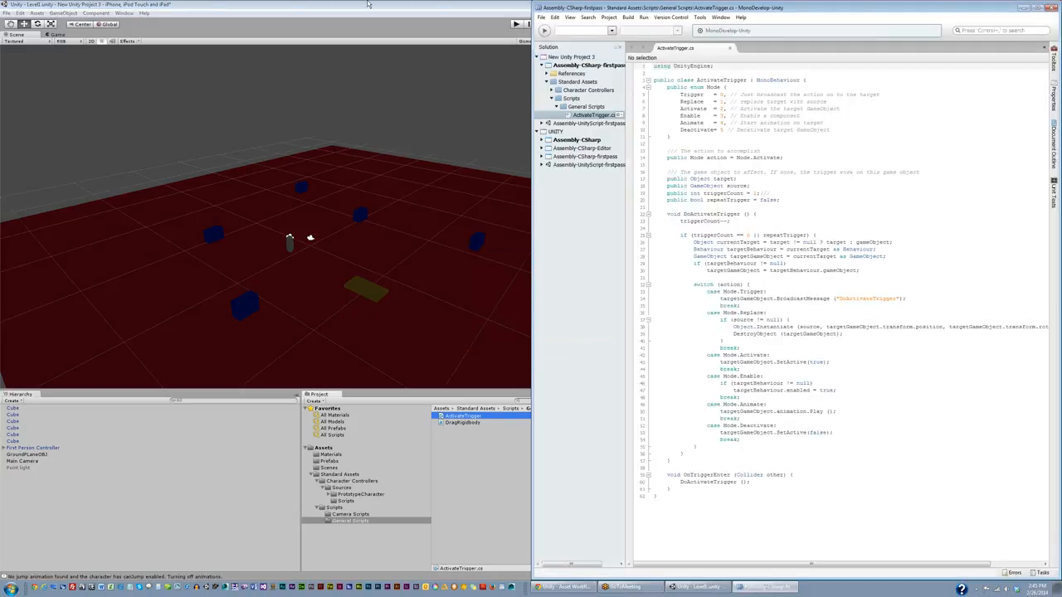
click(369, 5)
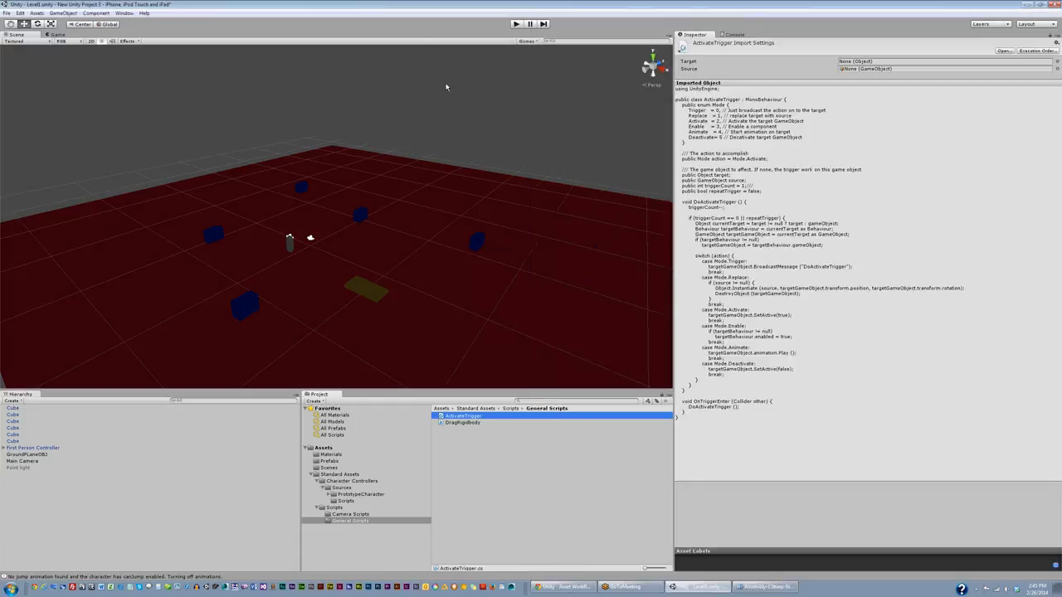
key(super+Left)
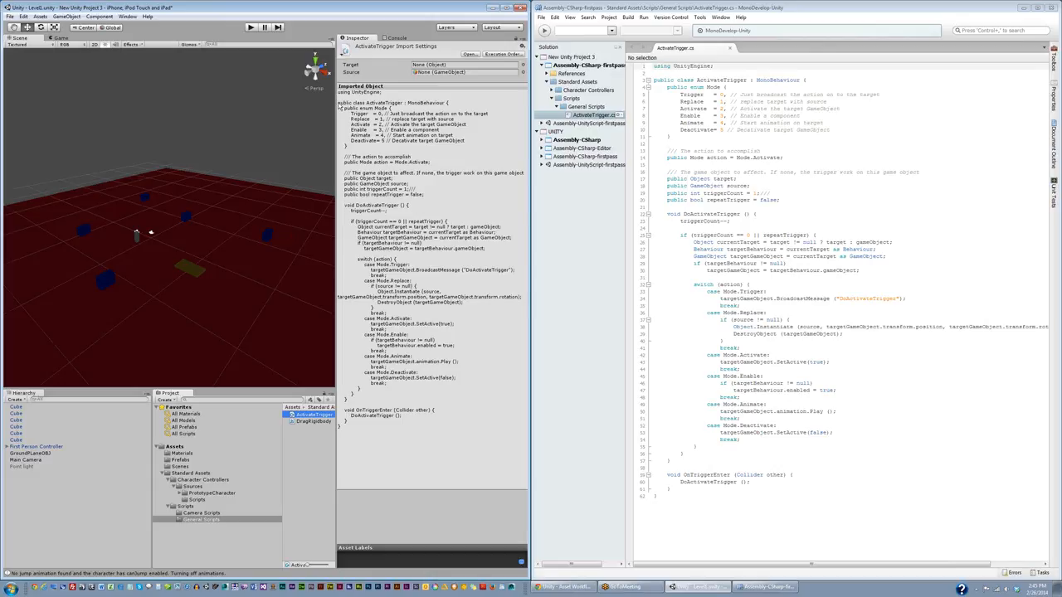
Step: Widen the scene area slightly and look through the Game view and the Console messages, returning to the Scene and Inspector
drag(335, 114, 358, 113)
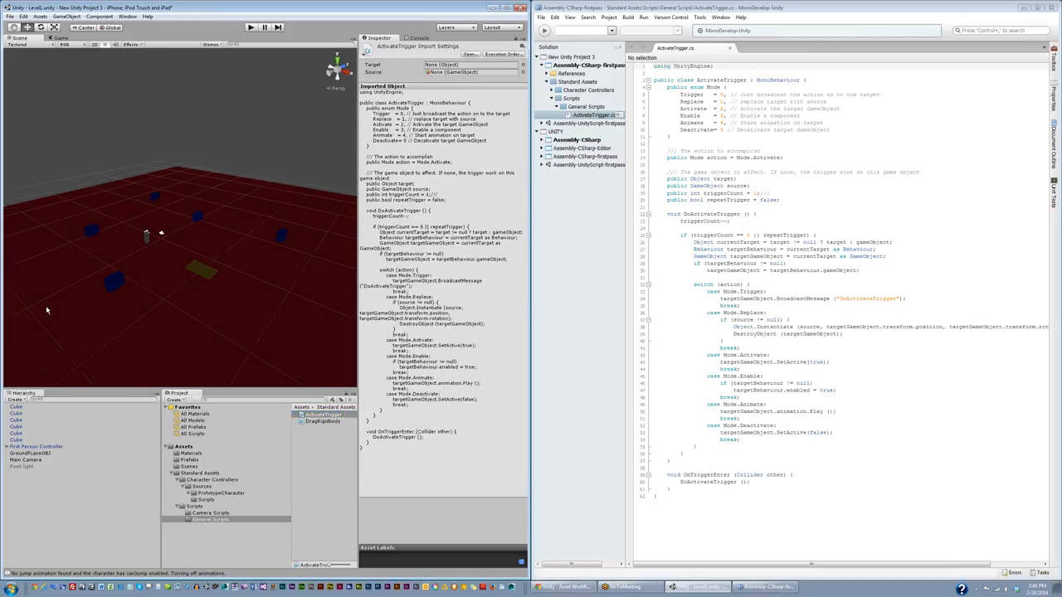
click(60, 38)
click(20, 39)
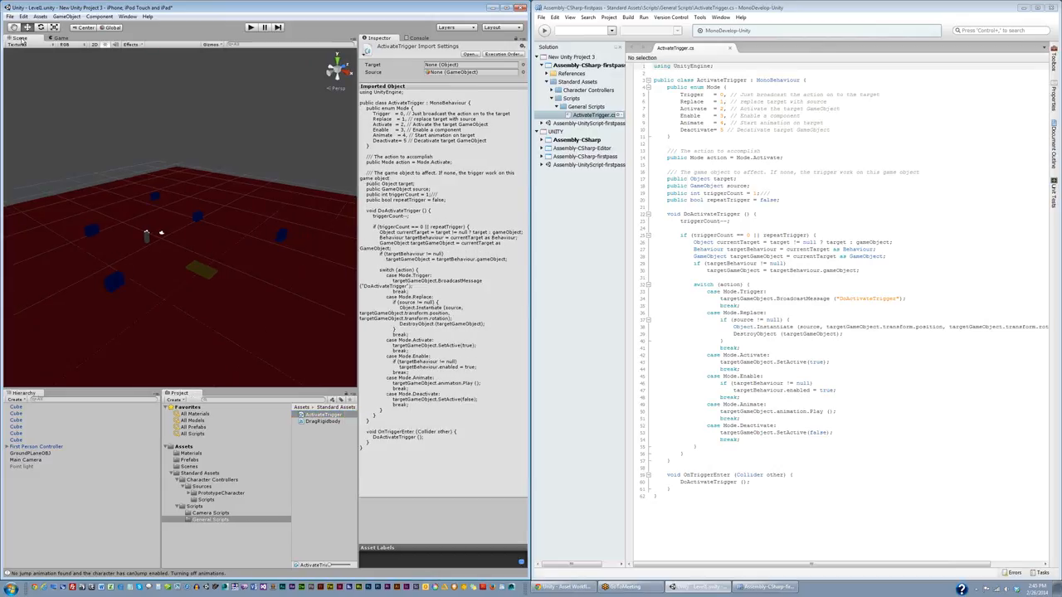
click(418, 38)
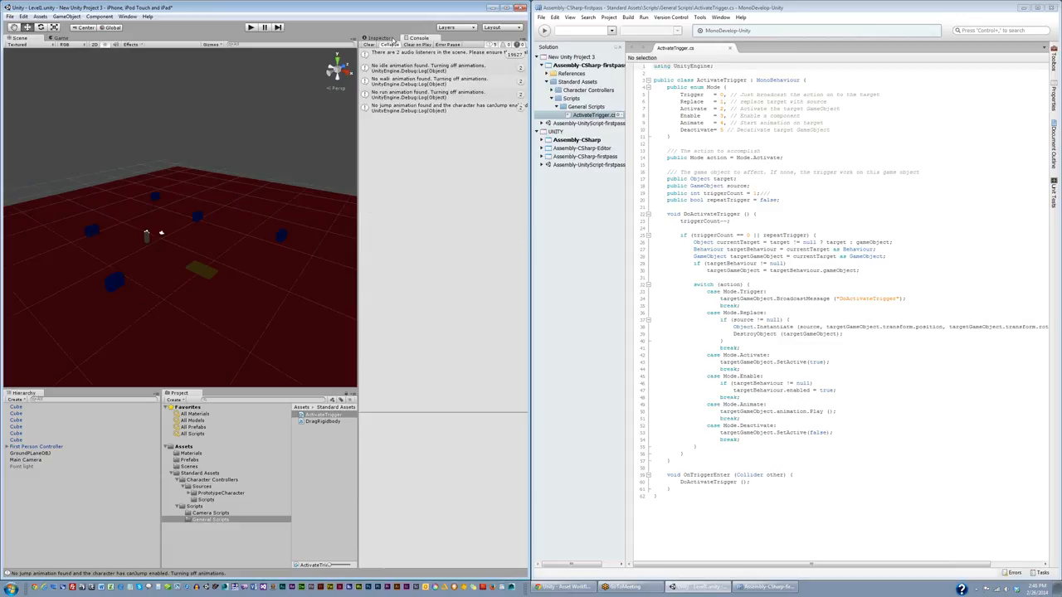
click(390, 39)
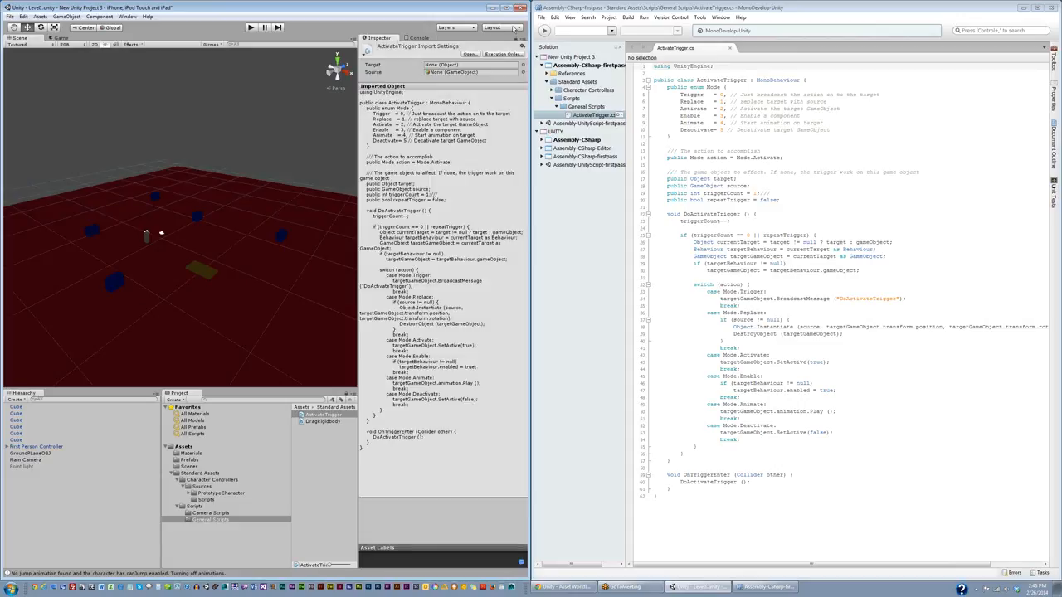
Step: Switch the Unity editor to the Wide window layout
click(514, 29)
click(470, 29)
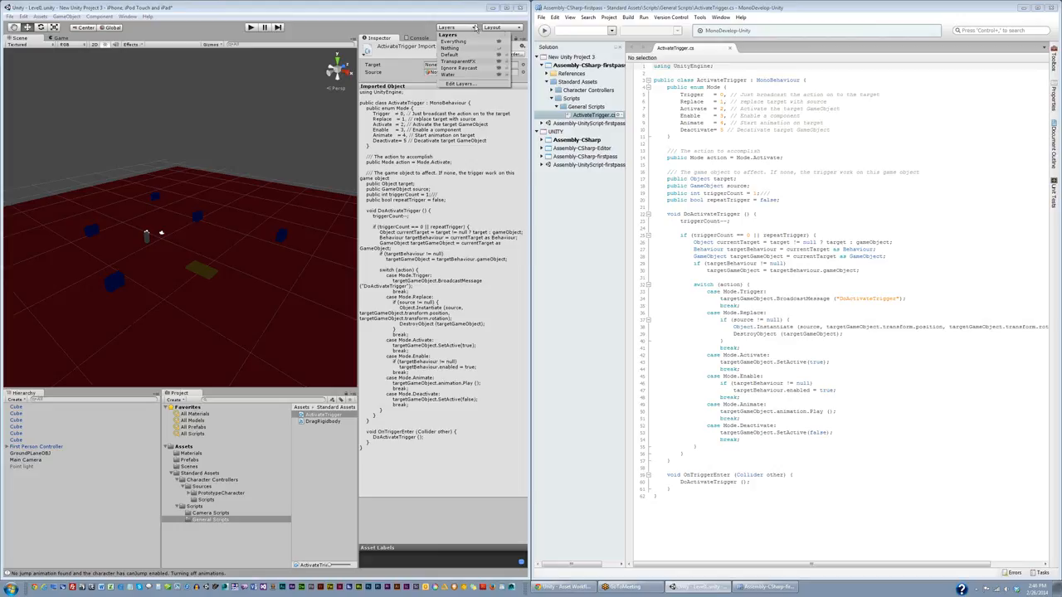
click(502, 29)
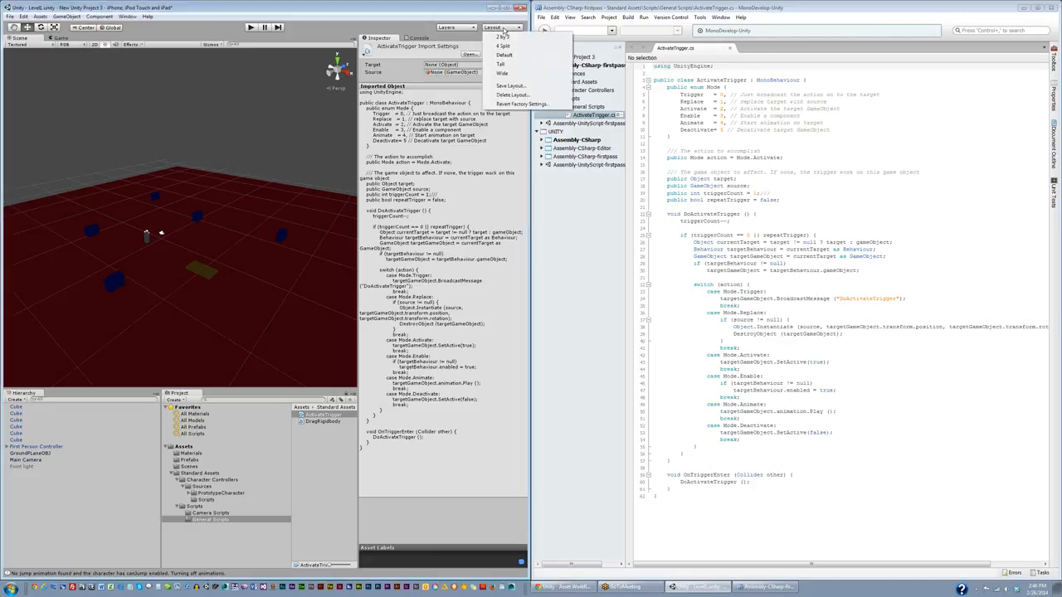
click(504, 73)
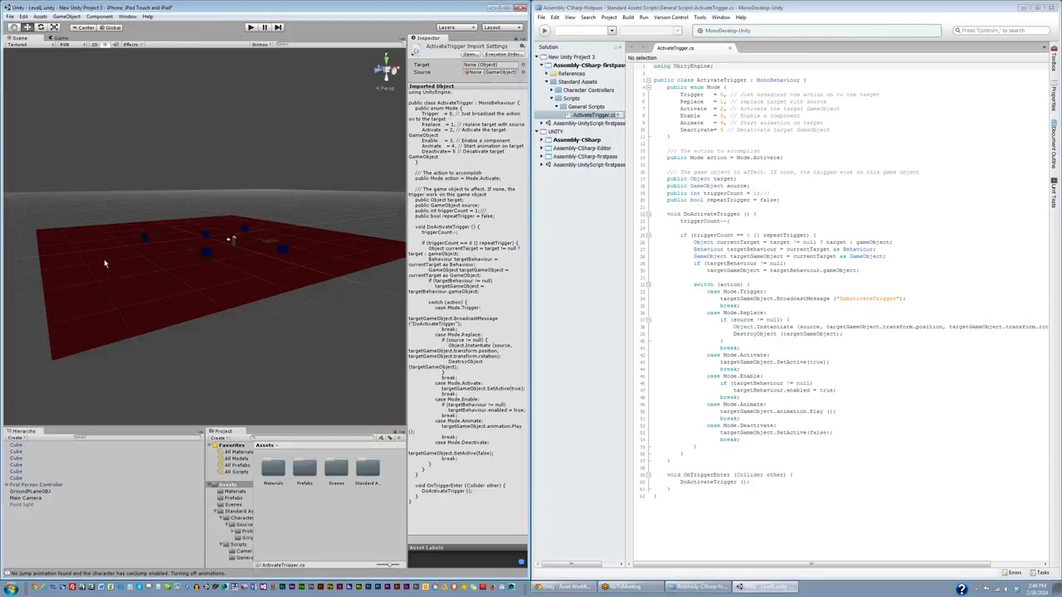
Step: Open the Console as a floating window, move it around over the editor, and close it
click(127, 17)
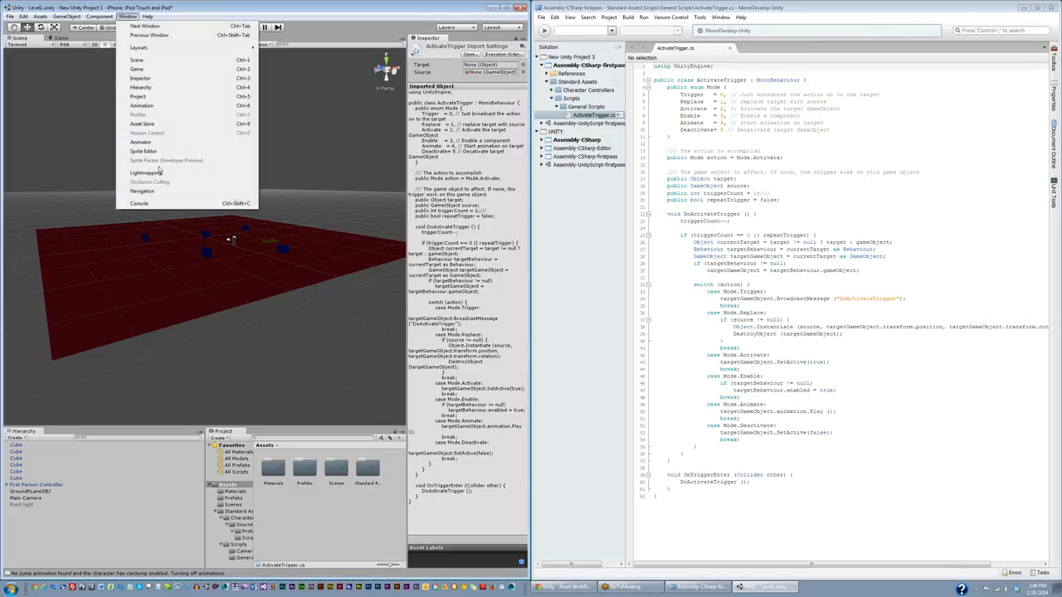
click(159, 203)
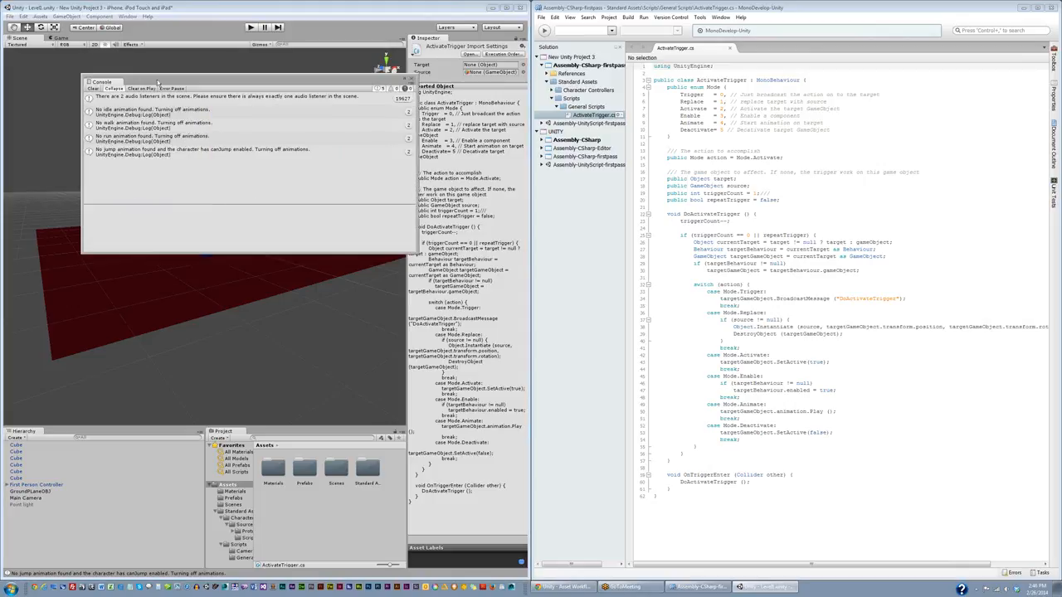
drag(157, 83, 445, 125)
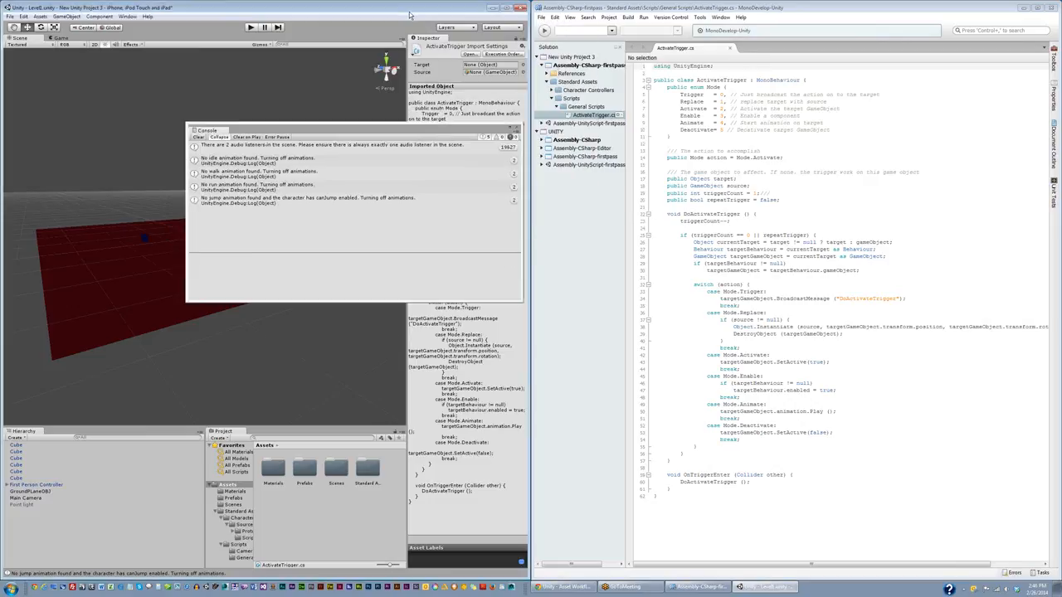
drag(408, 15, 360, 196)
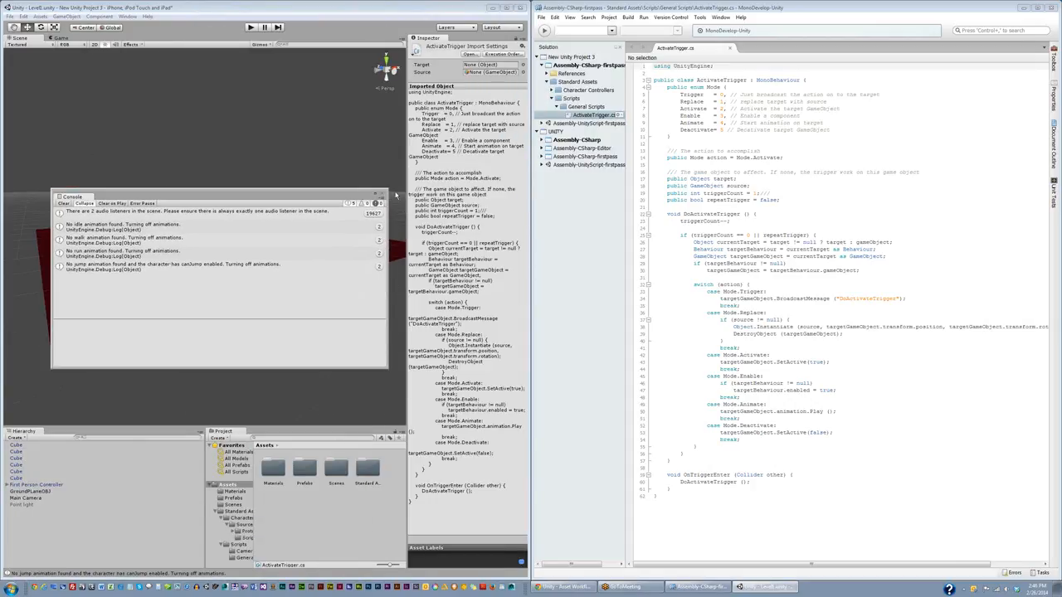
click(383, 195)
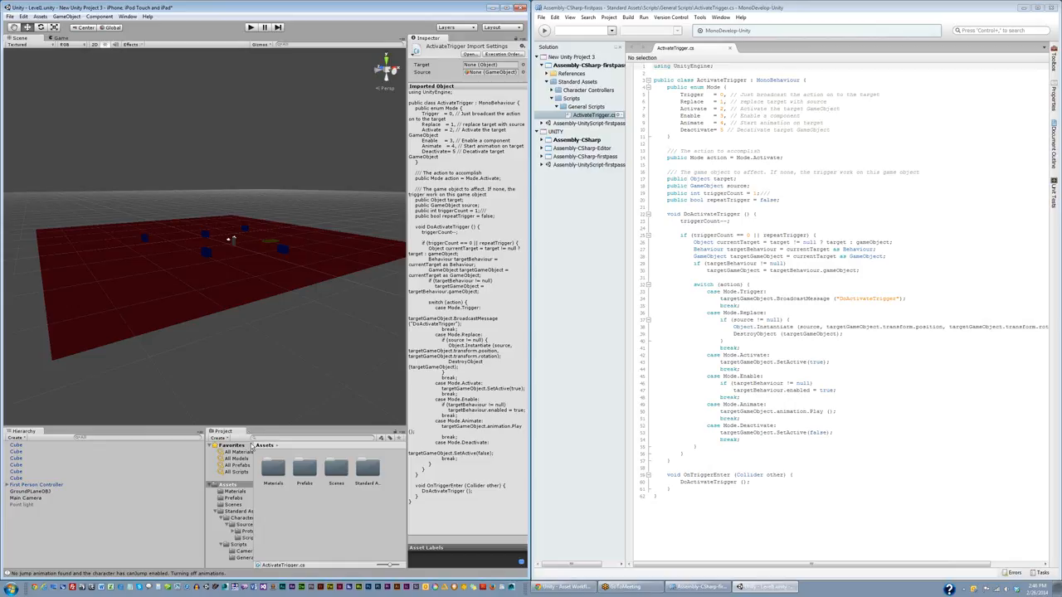
Step: Try the 4 Split layout by selecting the ground plane in its views, and return to the Wide layout
click(519, 29)
click(505, 46)
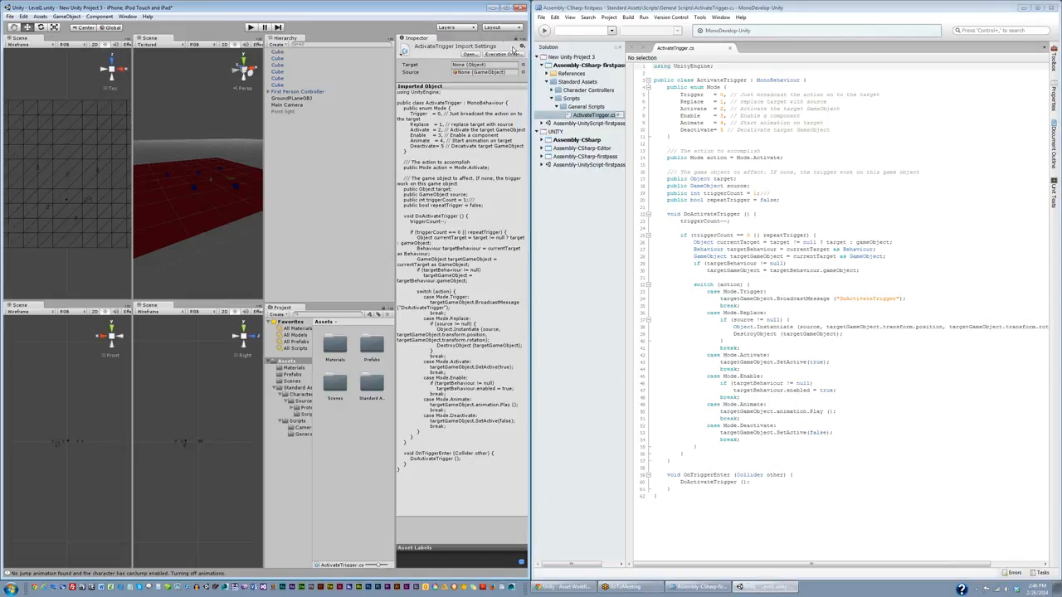
click(215, 172)
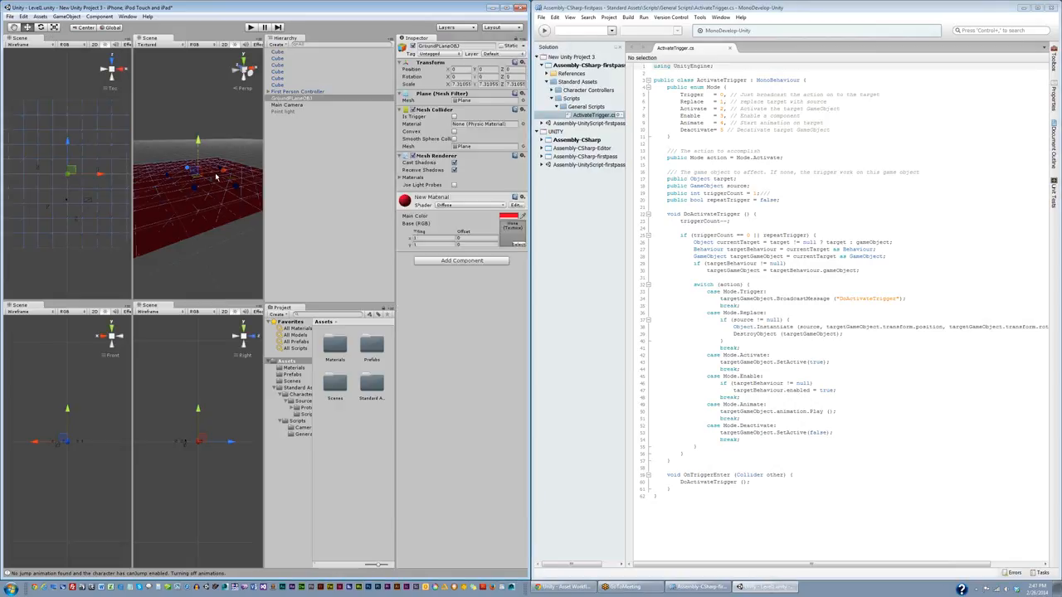
click(198, 264)
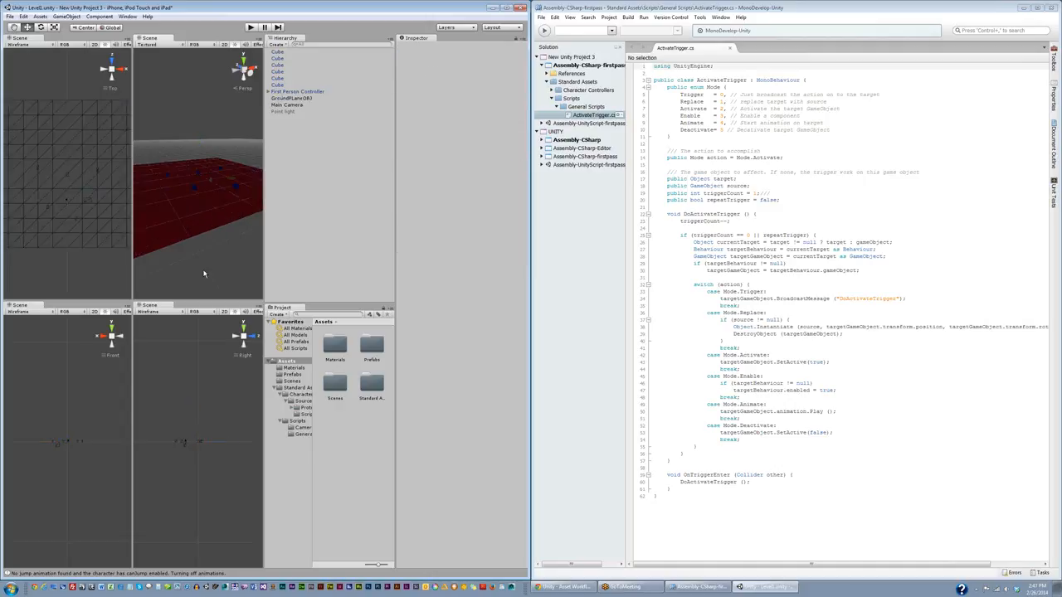
click(98, 232)
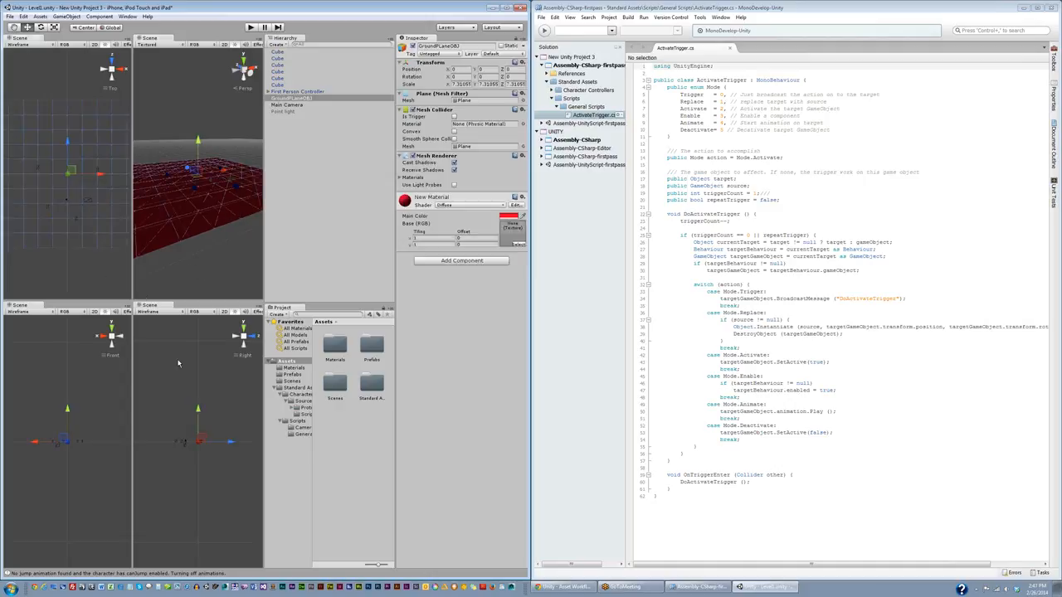
click(514, 29)
click(507, 73)
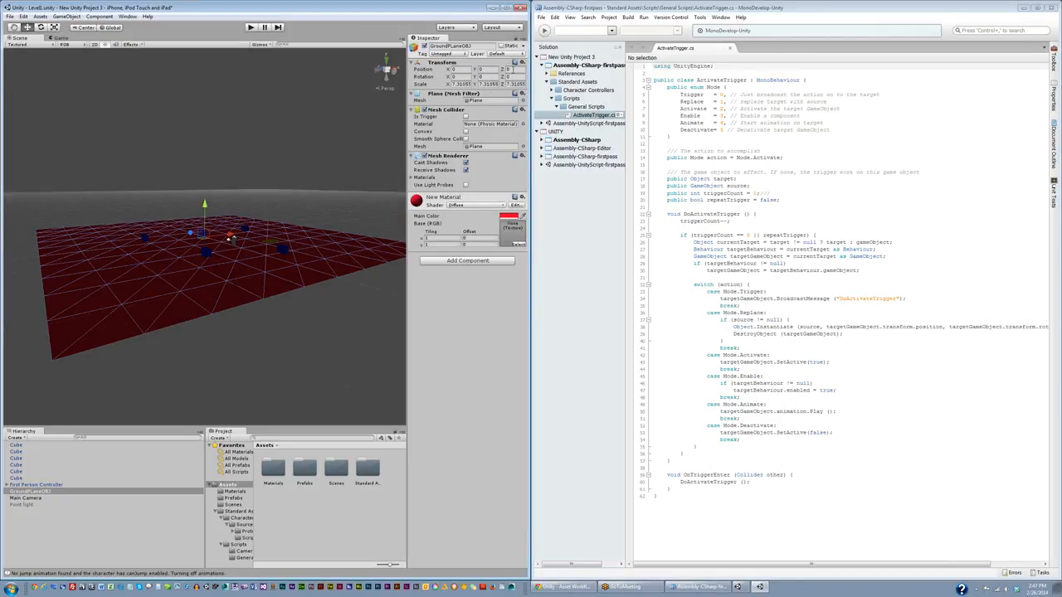
Step: Reapply the Wide window layout to the editor
click(516, 29)
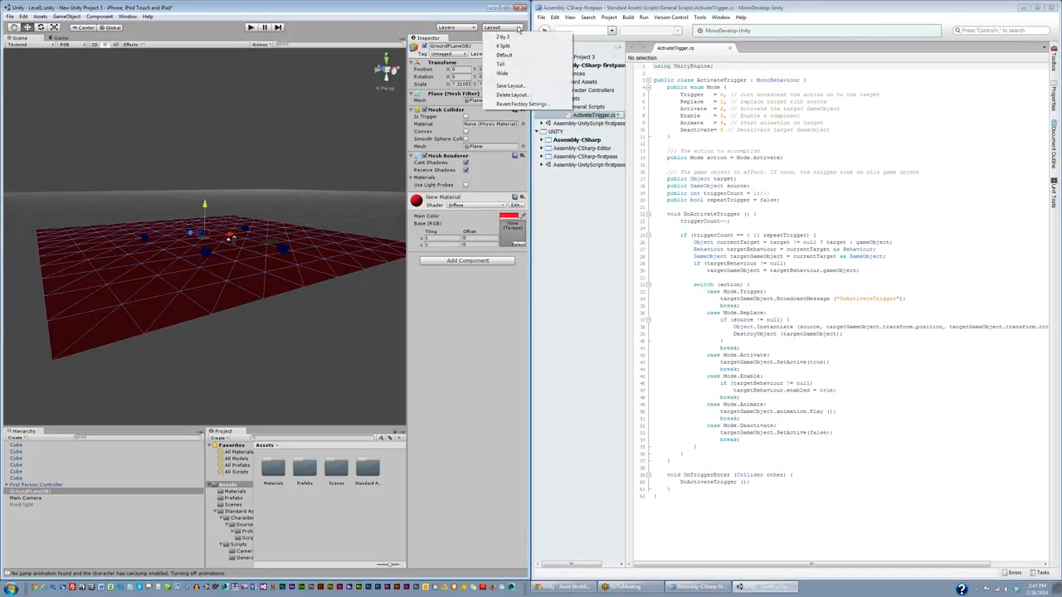
click(512, 75)
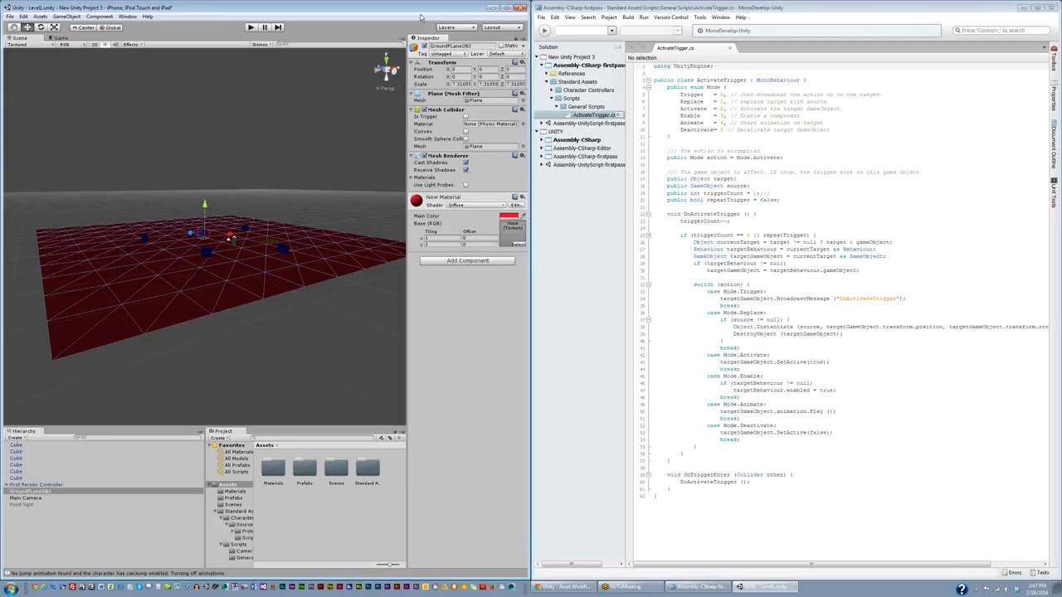
Step: Compare the public Object target declaration in ActivateTrigger.cs with the Target field of the yellow platform's Activate Trigger component in a widened Inspector
click(754, 20)
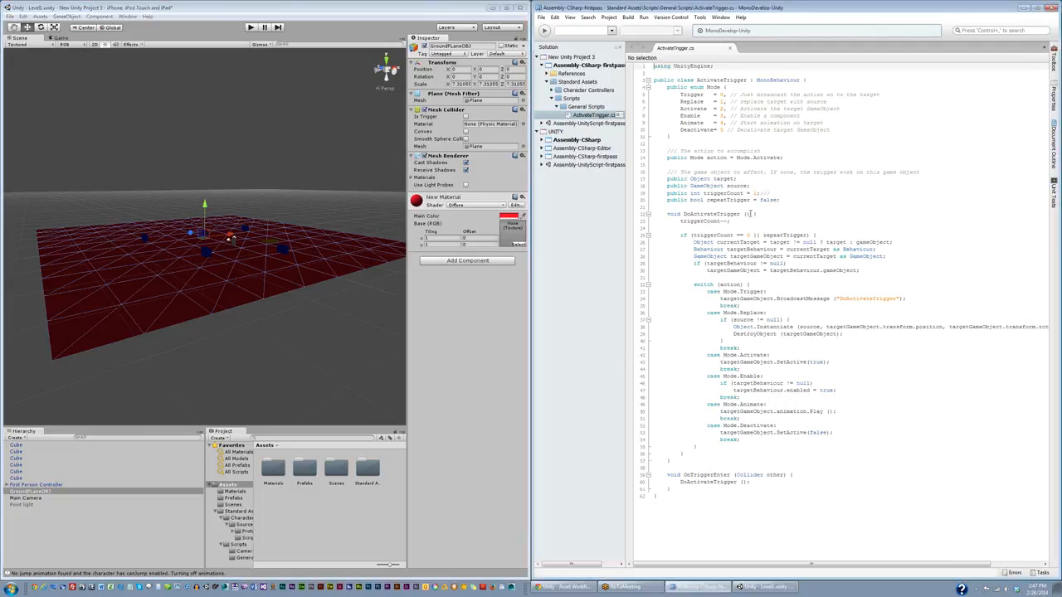
click(816, 204)
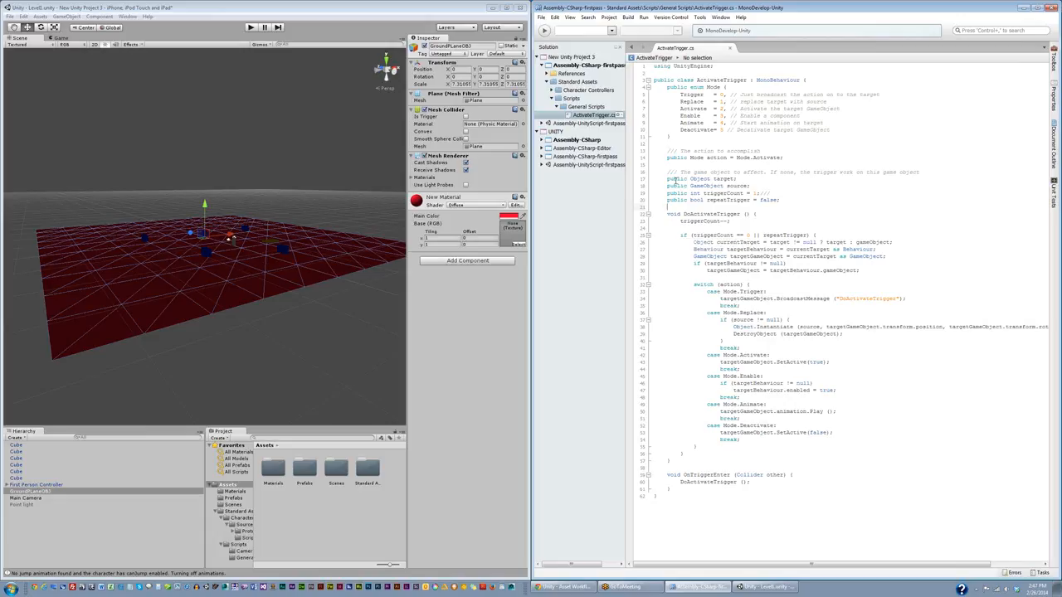
drag(666, 178, 736, 178)
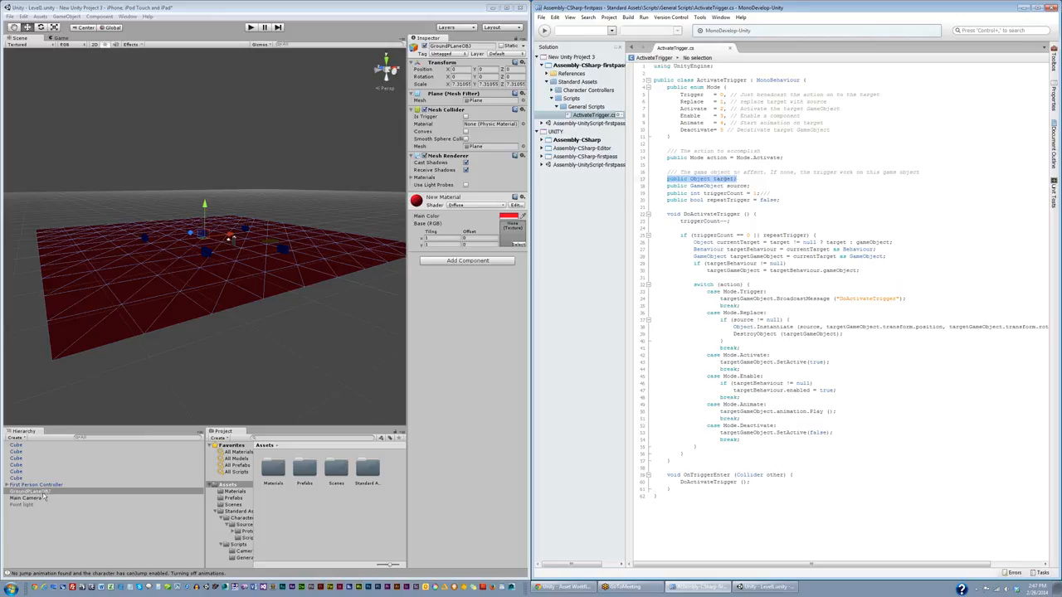
click(267, 241)
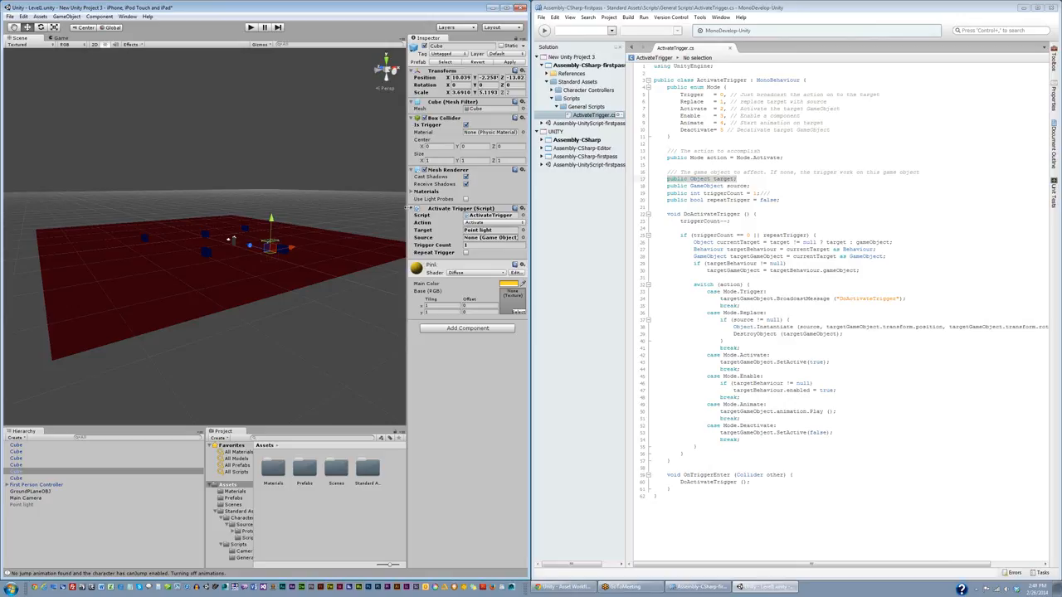
drag(406, 209, 271, 216)
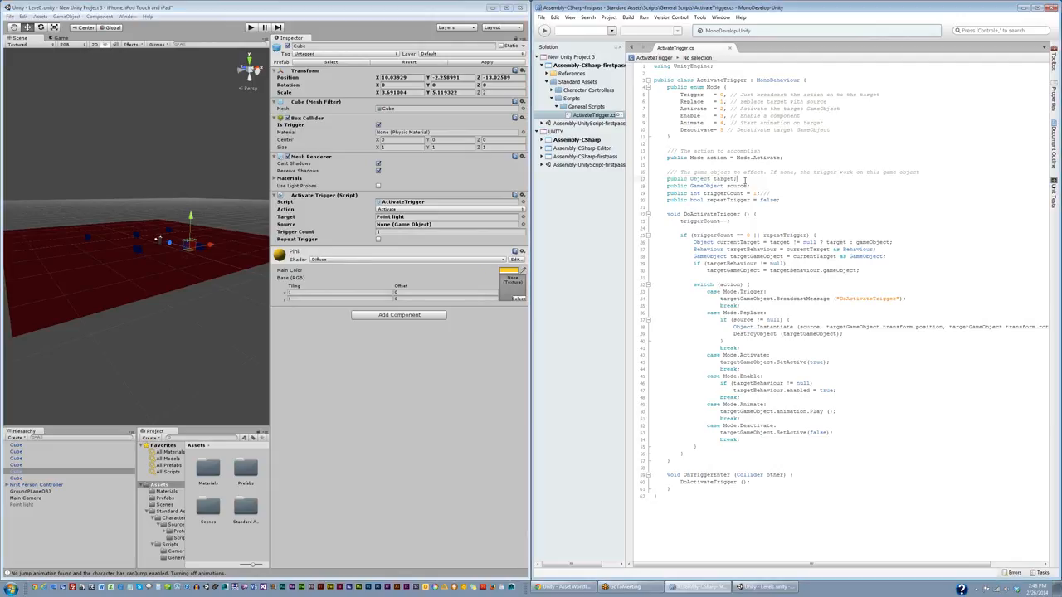
drag(744, 180, 663, 180)
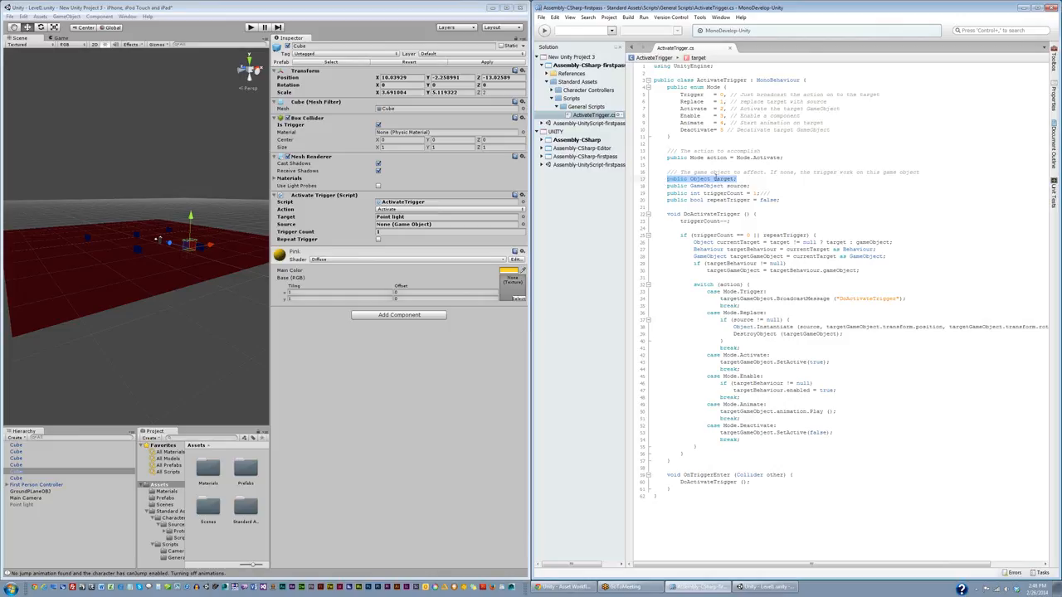
click(287, 216)
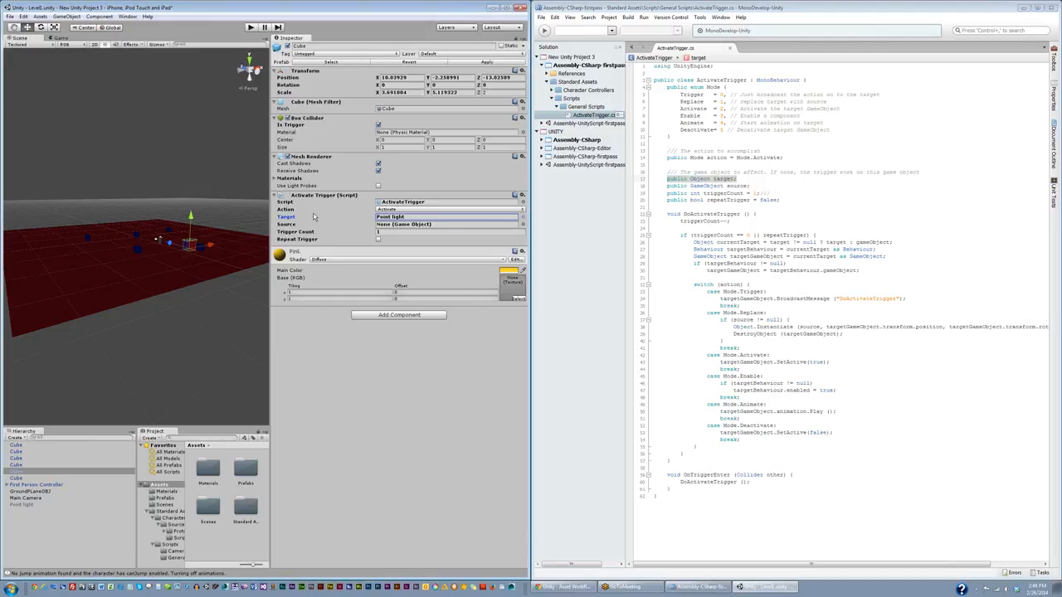
Step: Look at the components of two blue cubes in the scene and reselect the yellow platform
click(136, 246)
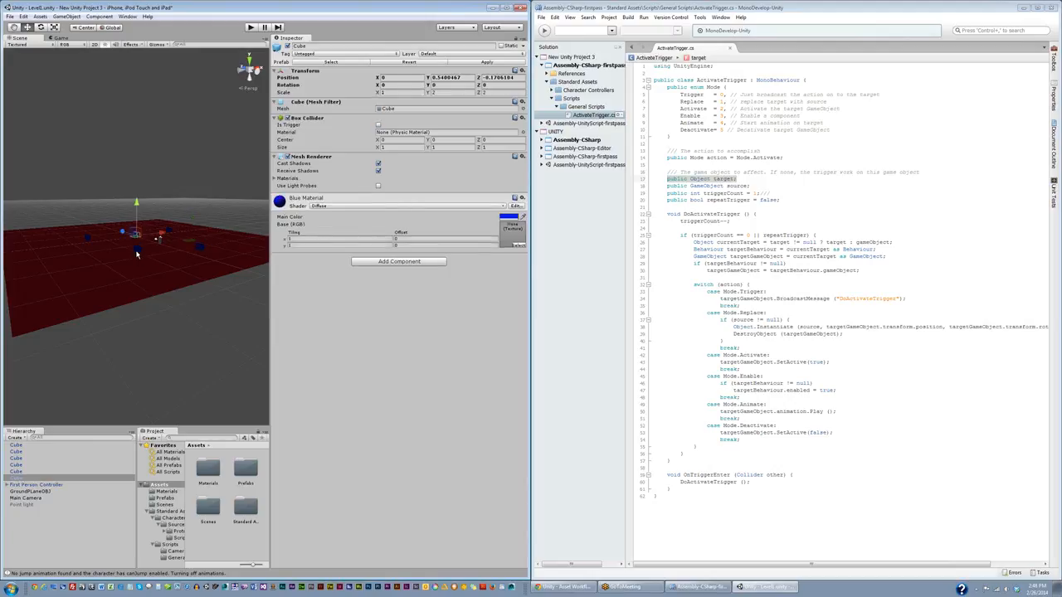
click(137, 251)
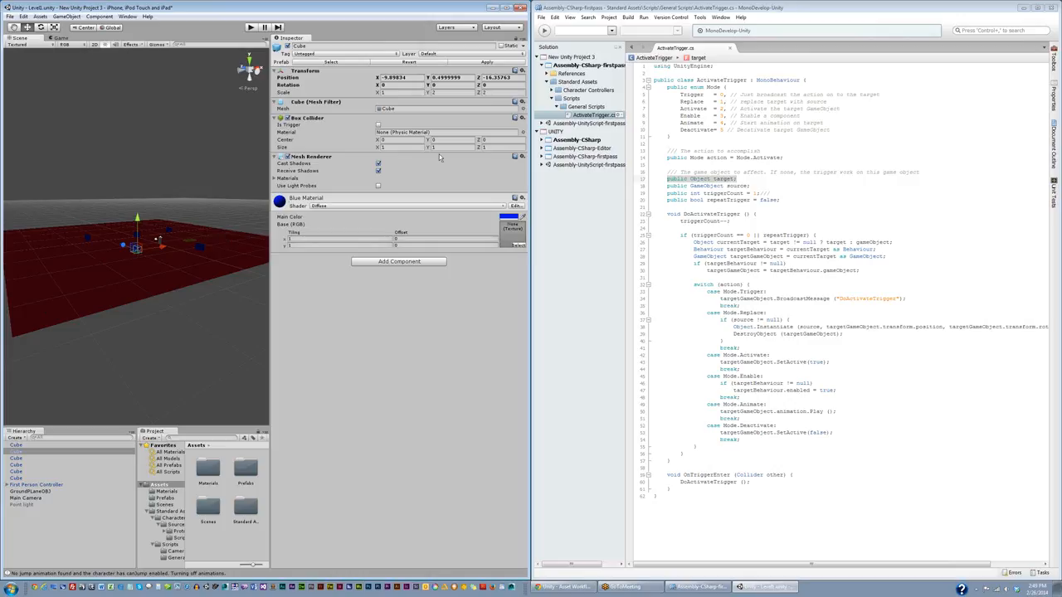
click(188, 244)
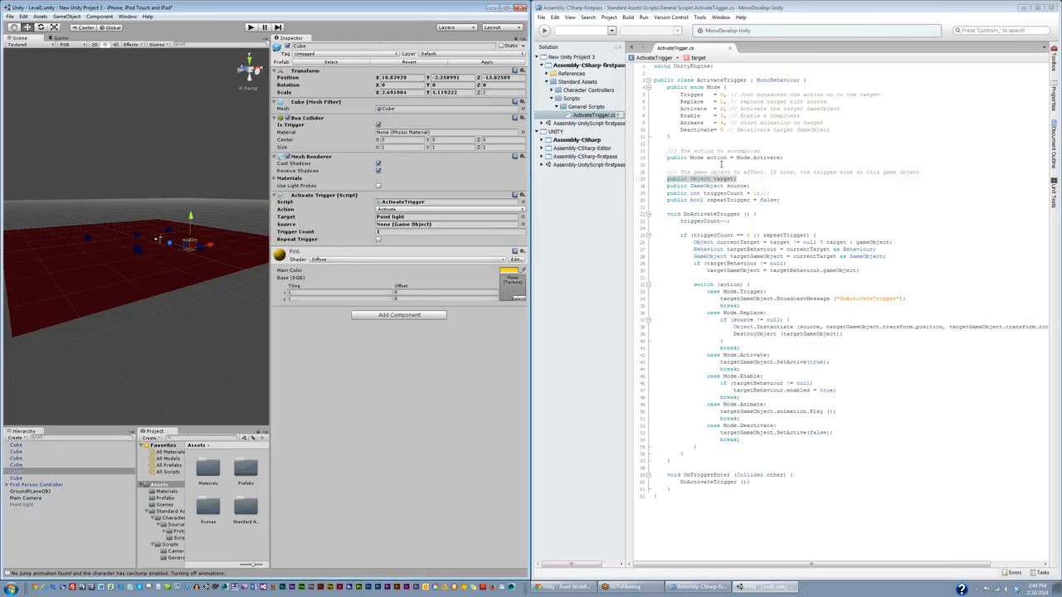
Step: Add the line "public GameObject[];" below the target variable, save the script, and check the yellow platform's component in Unity
key(Return)
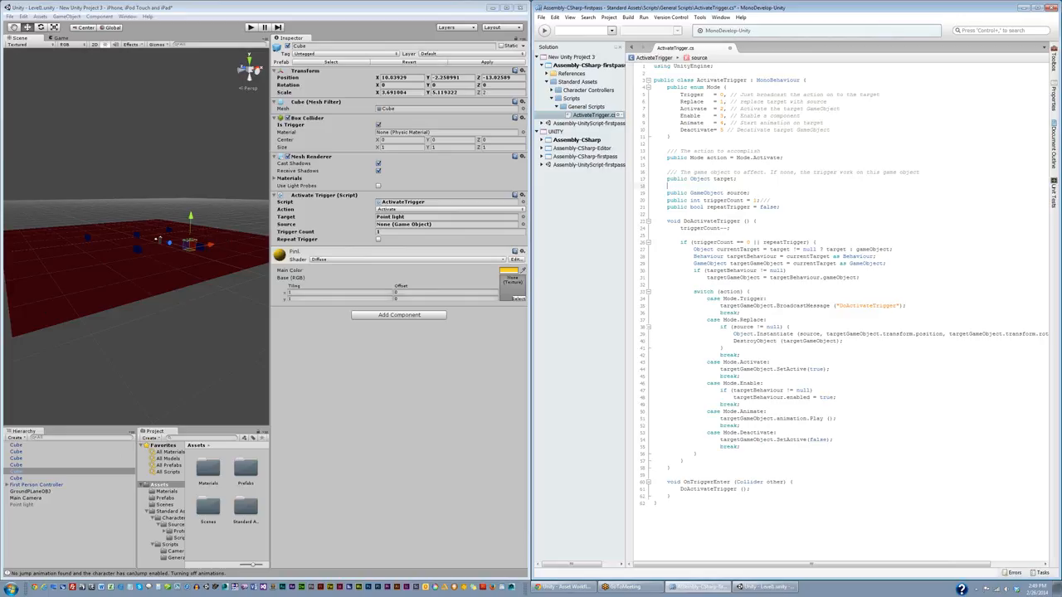
text(public )
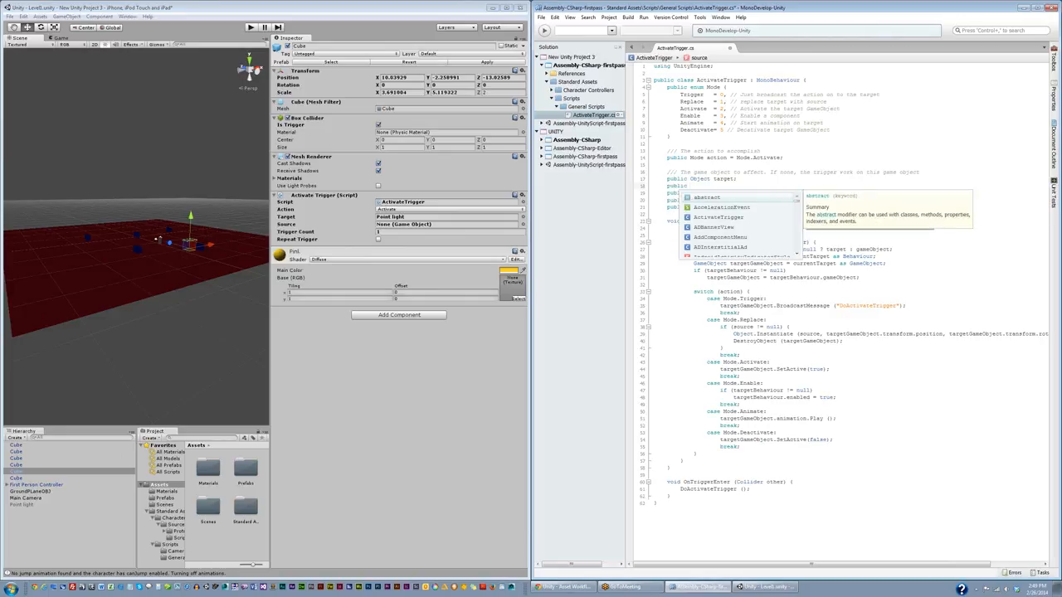
text(G)
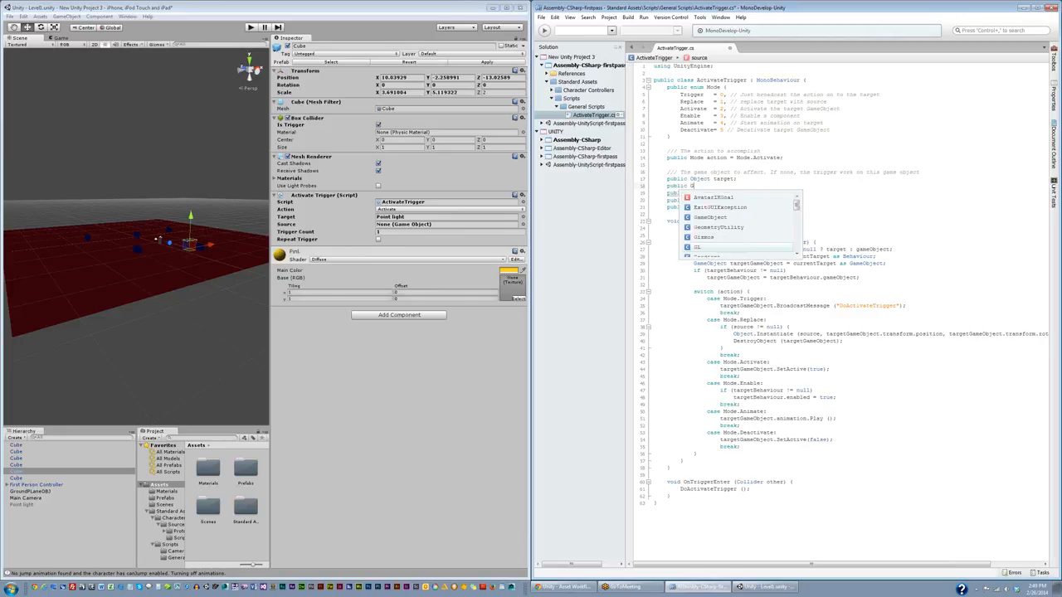
text(ameObject)
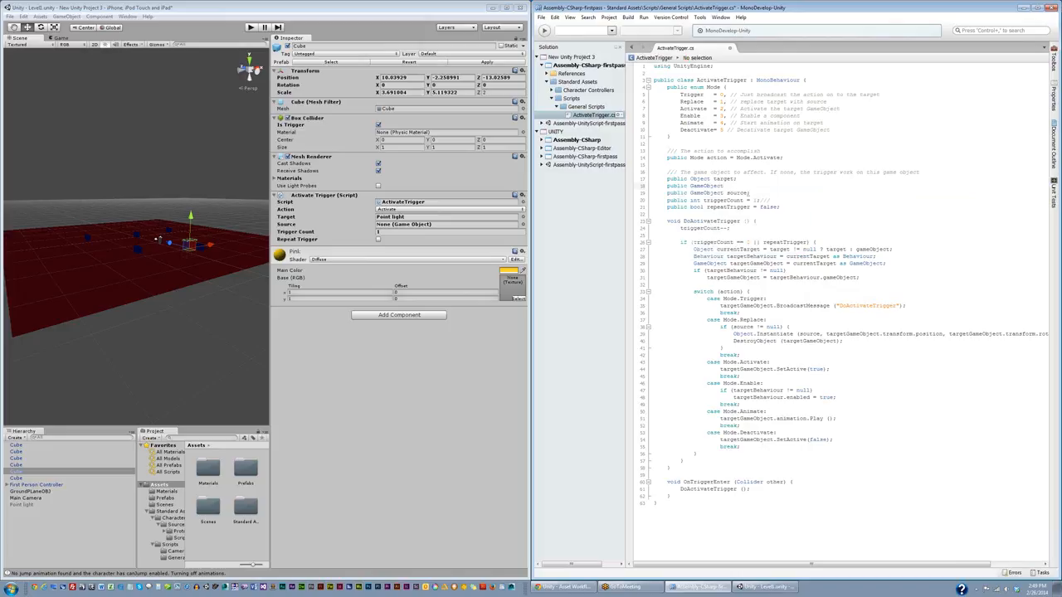
text( [)
key(ctrl+s)
click(131, 351)
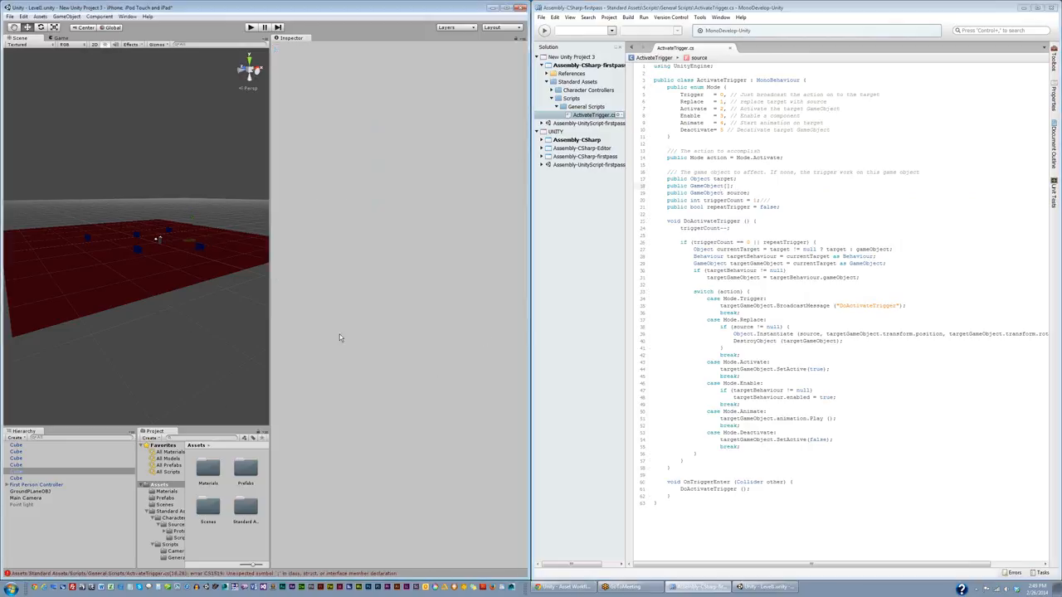
click(187, 243)
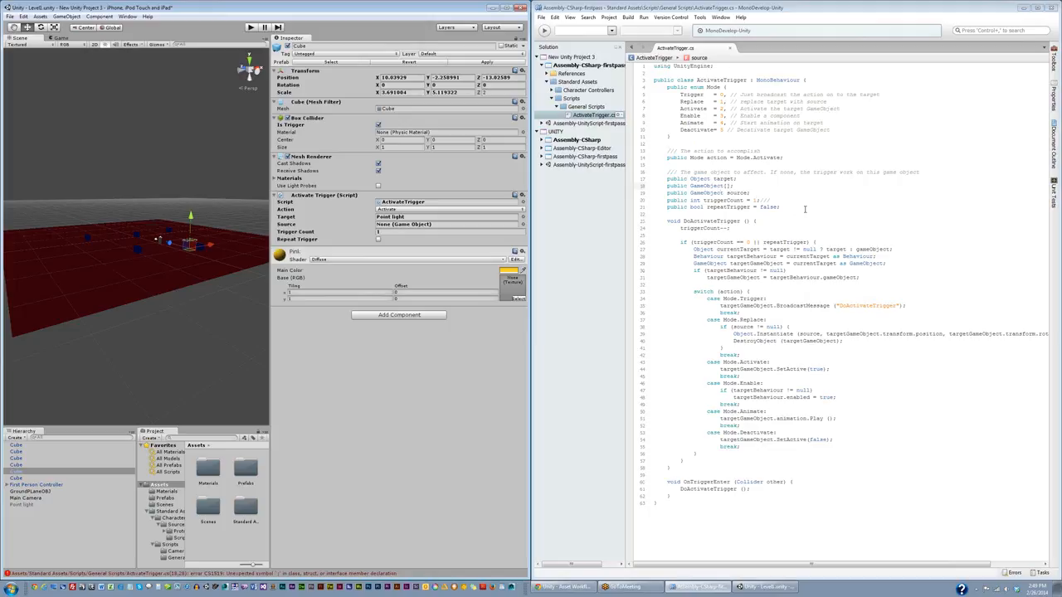
Step: Name the new GameObject array giblets in ActivateTrigger.cs and save the script
click(785, 215)
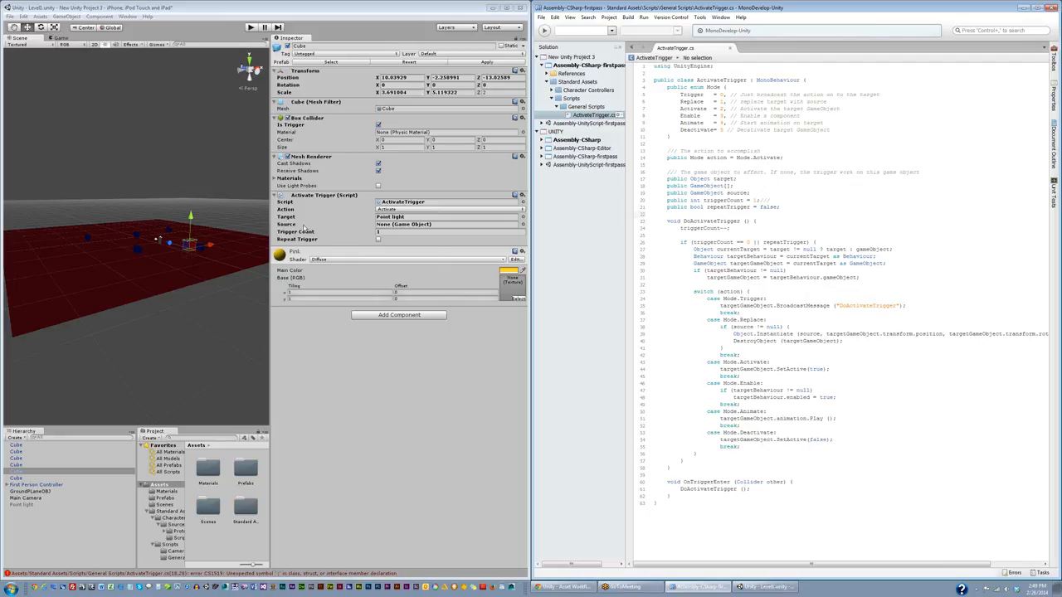
click(730, 186)
text(gliblets;)
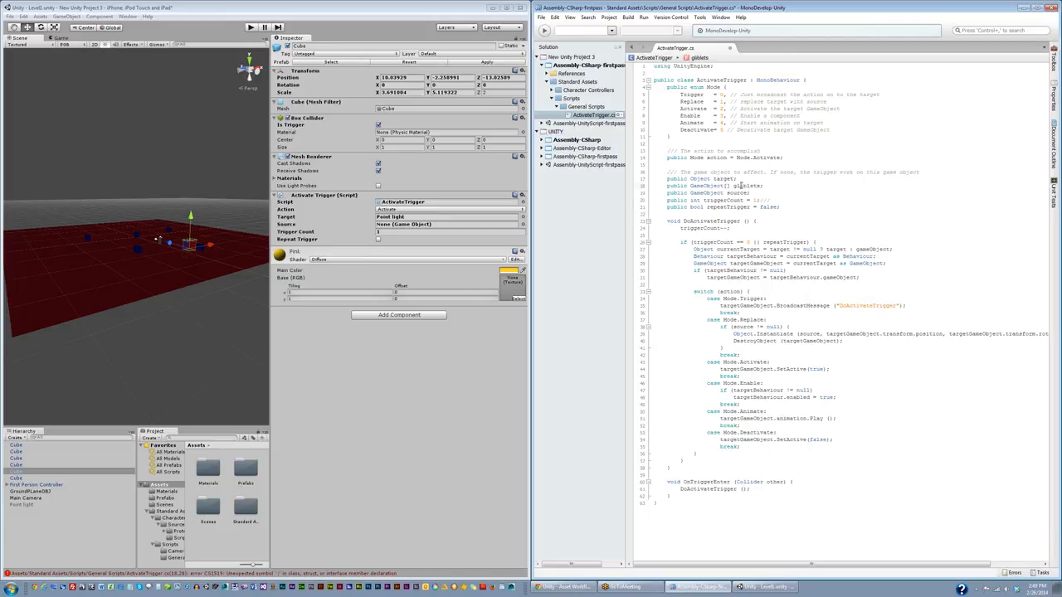
click(733, 186)
key(Return)
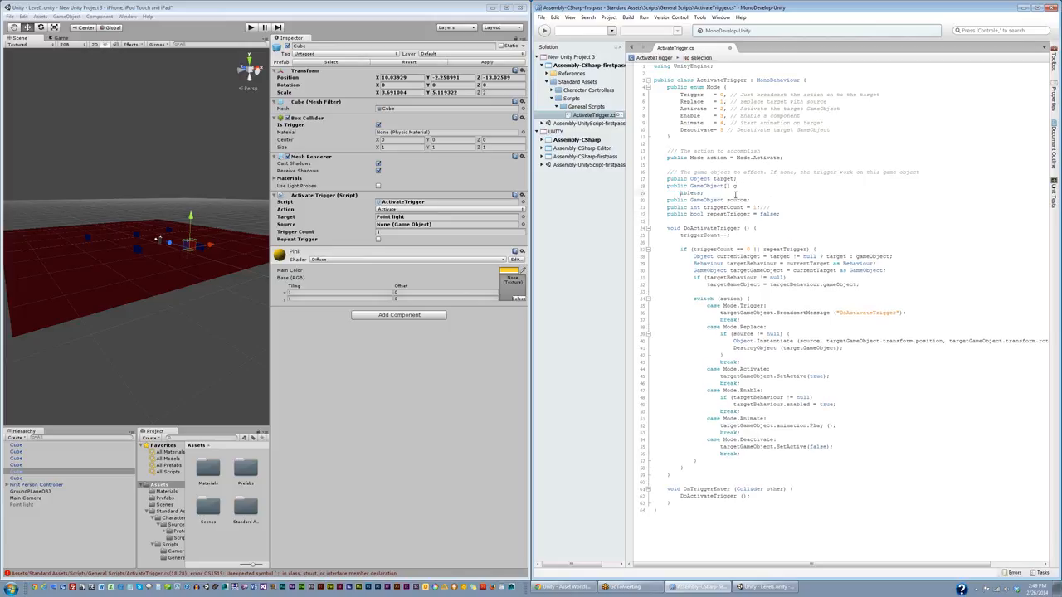
key(BackSpace)
key(BackSpace)
key(BackSpace)
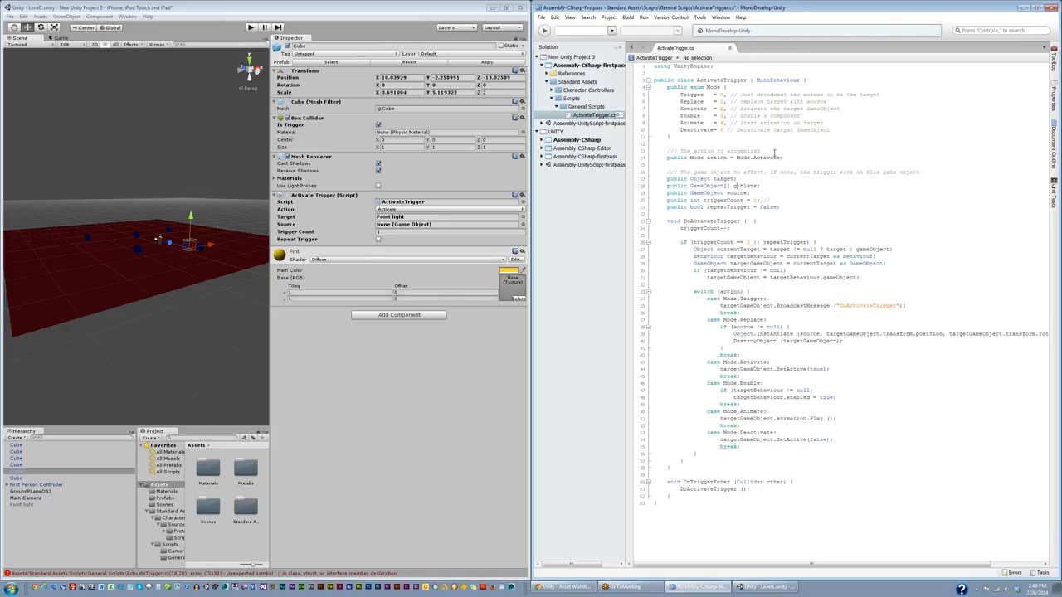
key(ctrl+s)
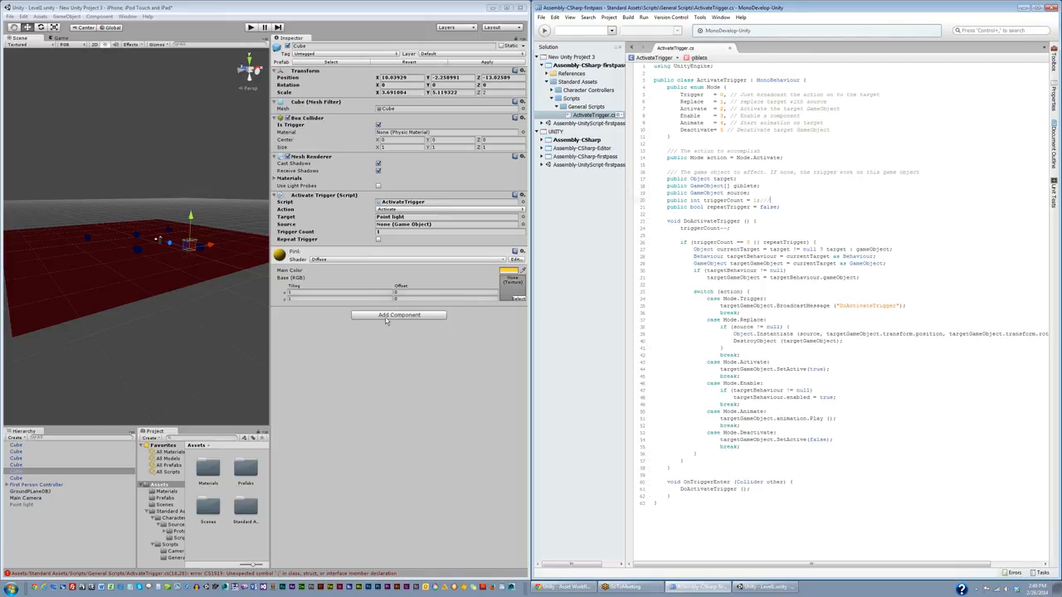
Step: Show the Giblets array in the yellow platform's Activate Trigger component and set its size to 5
click(332, 346)
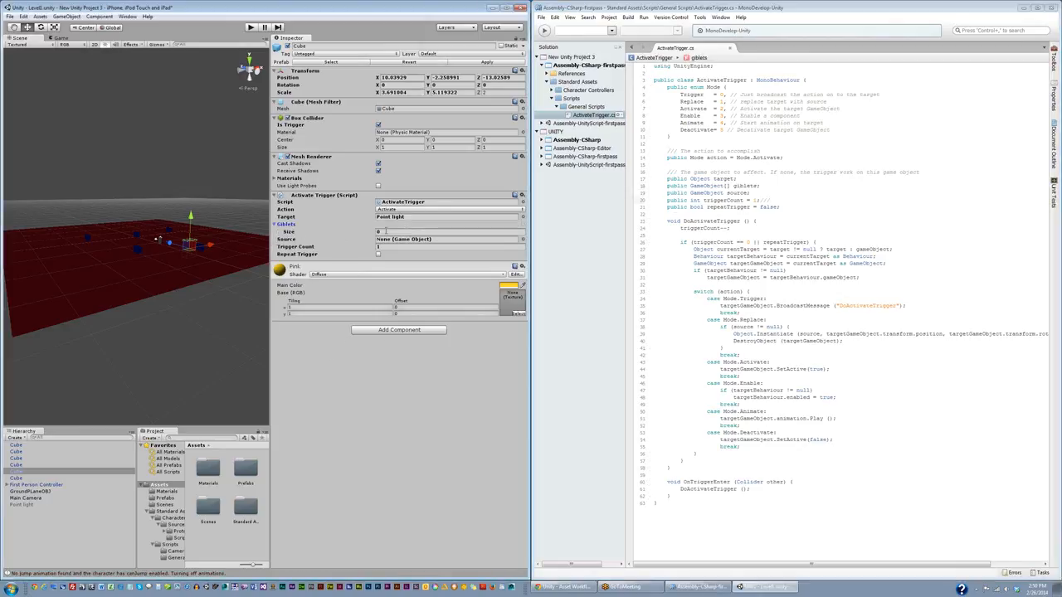
click(714, 192)
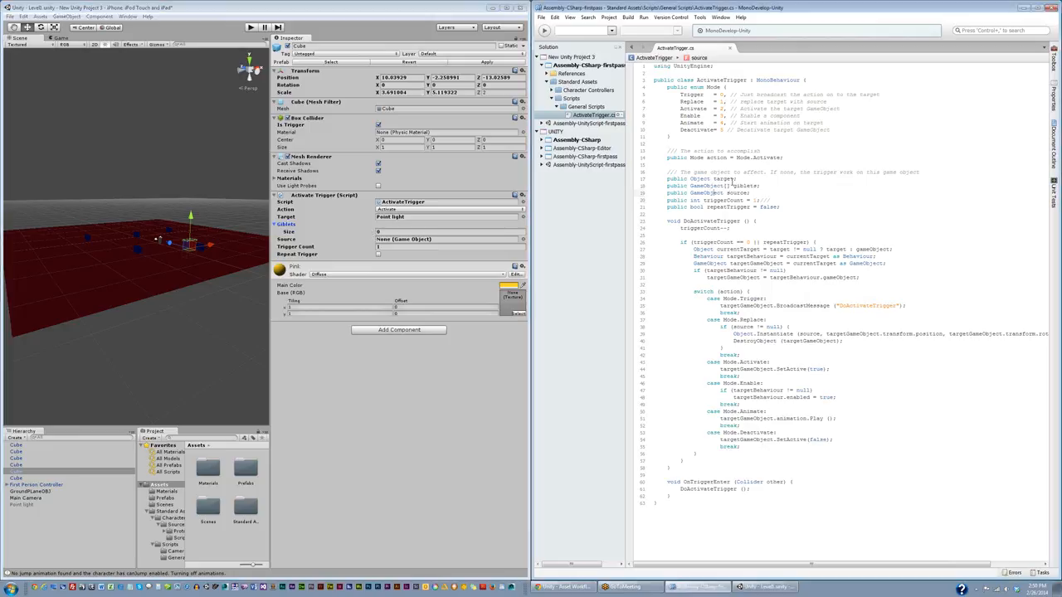
click(285, 229)
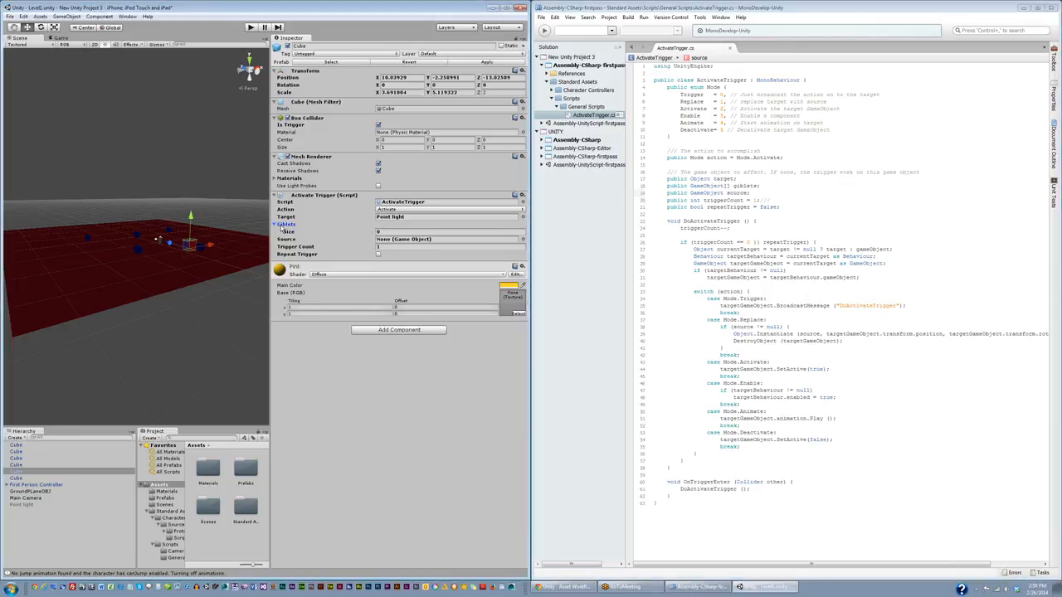
click(377, 232)
text(3)
key(Return)
click(424, 241)
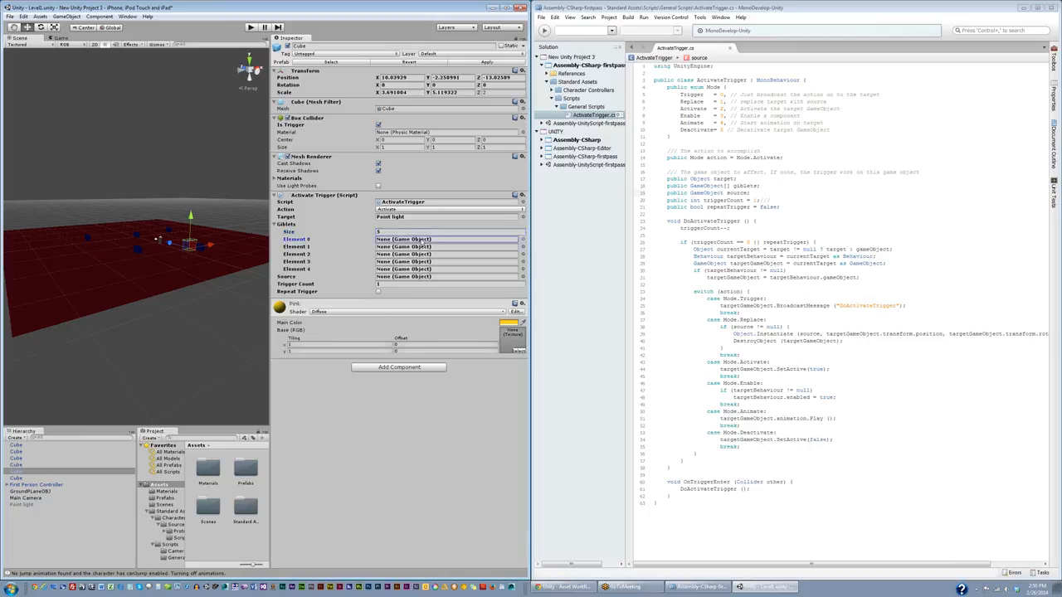
click(387, 247)
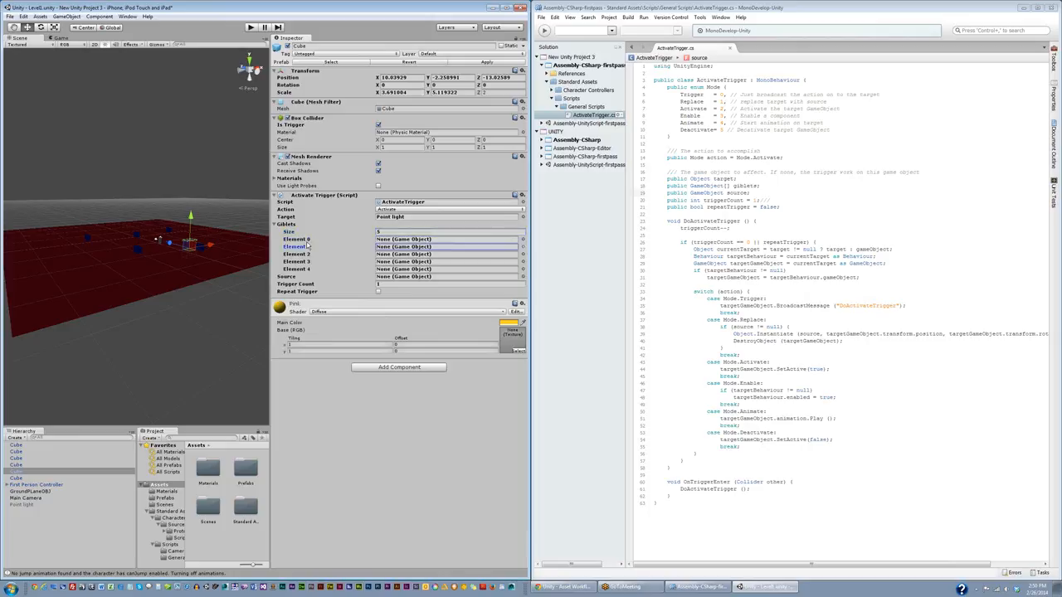
Step: Assign two cubes from the Hierarchy to Element 0 and Element 1 of the yellow platform's Giblets array
click(132, 248)
click(136, 248)
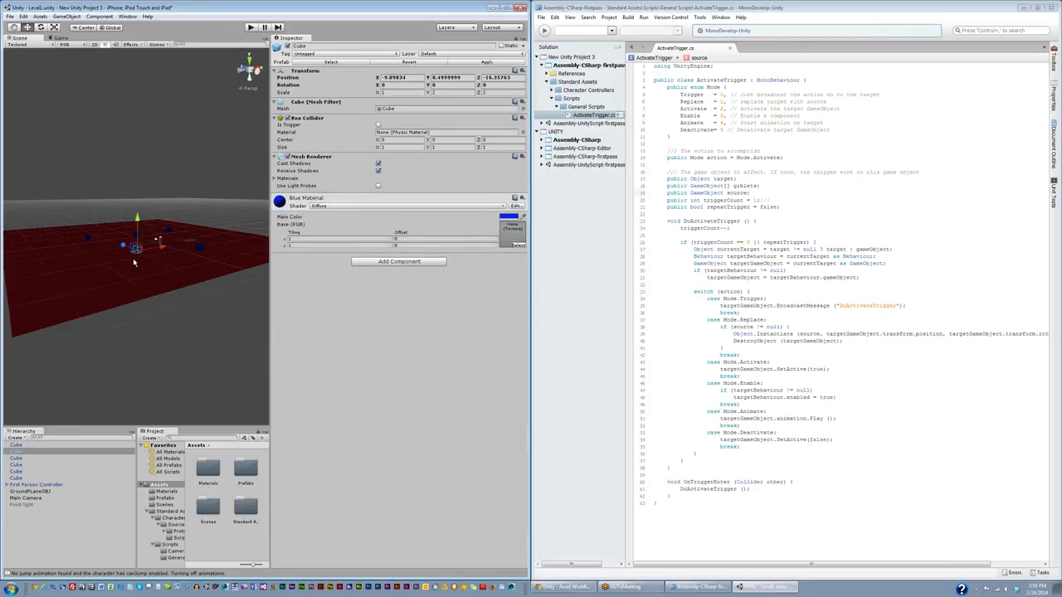
click(194, 246)
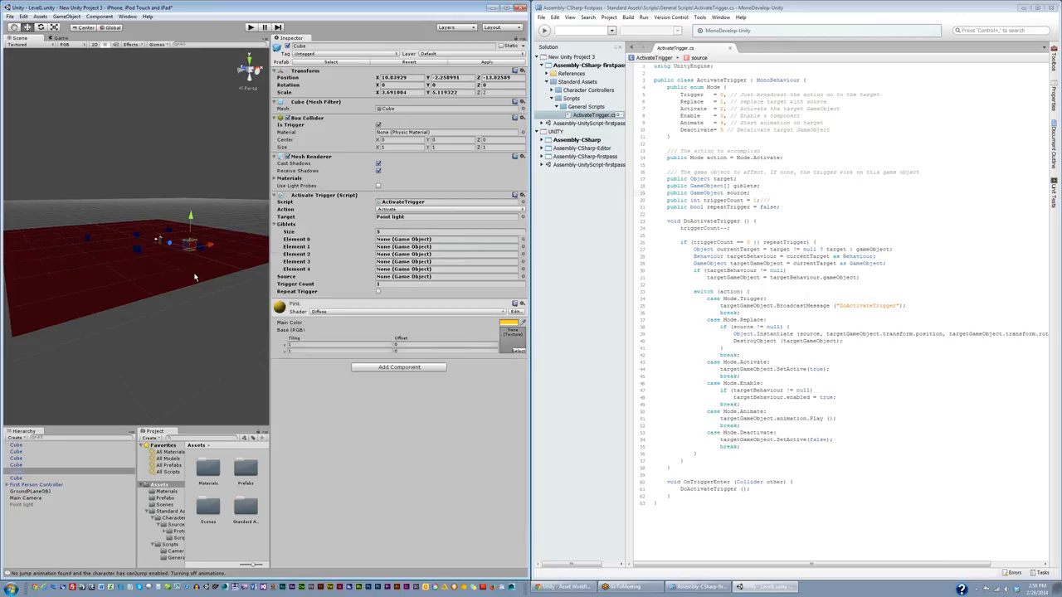
click(21, 466)
drag(24, 469, 408, 240)
drag(19, 459, 455, 248)
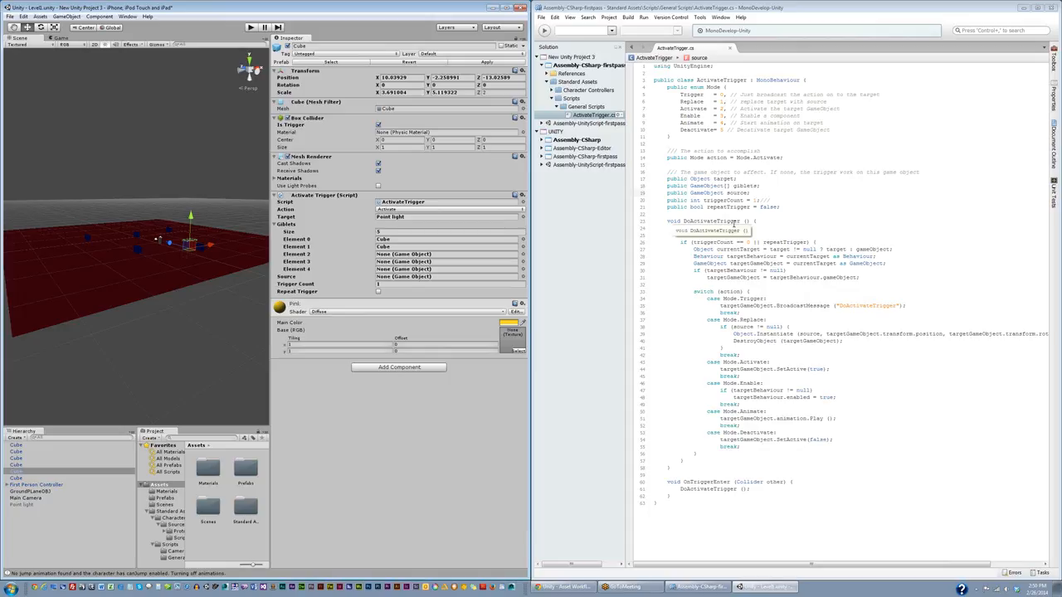
text(triggerCount--;)
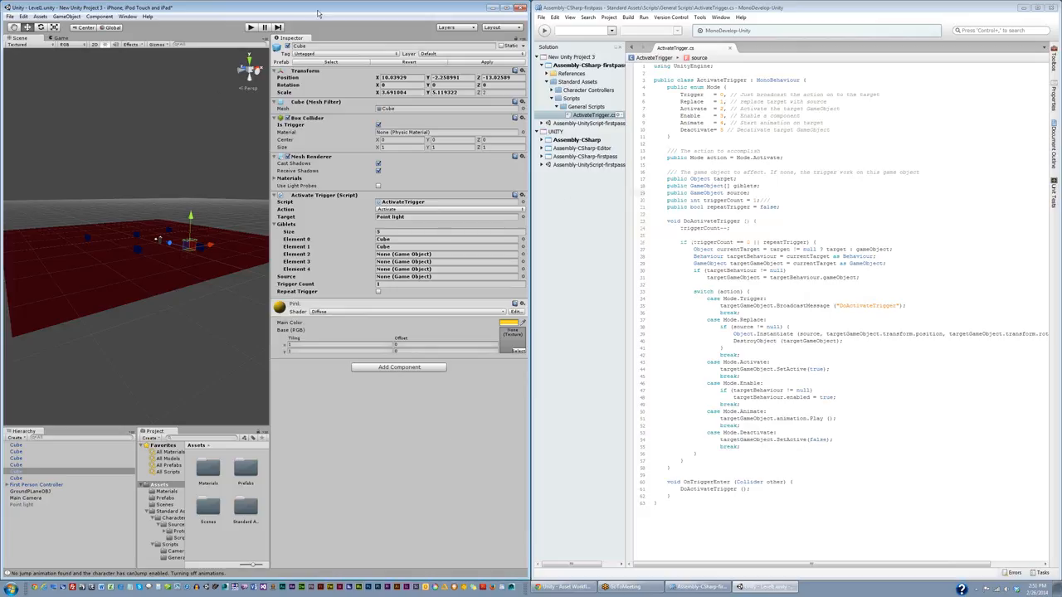
Step: Widen the Scene view by narrowing the Inspector beside it
drag(271, 103, 337, 103)
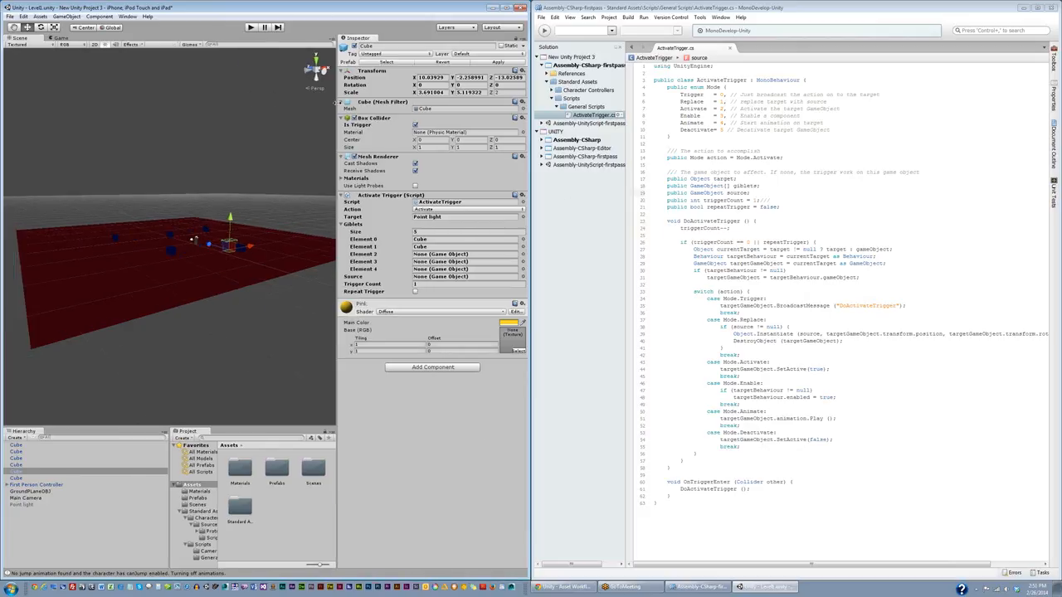
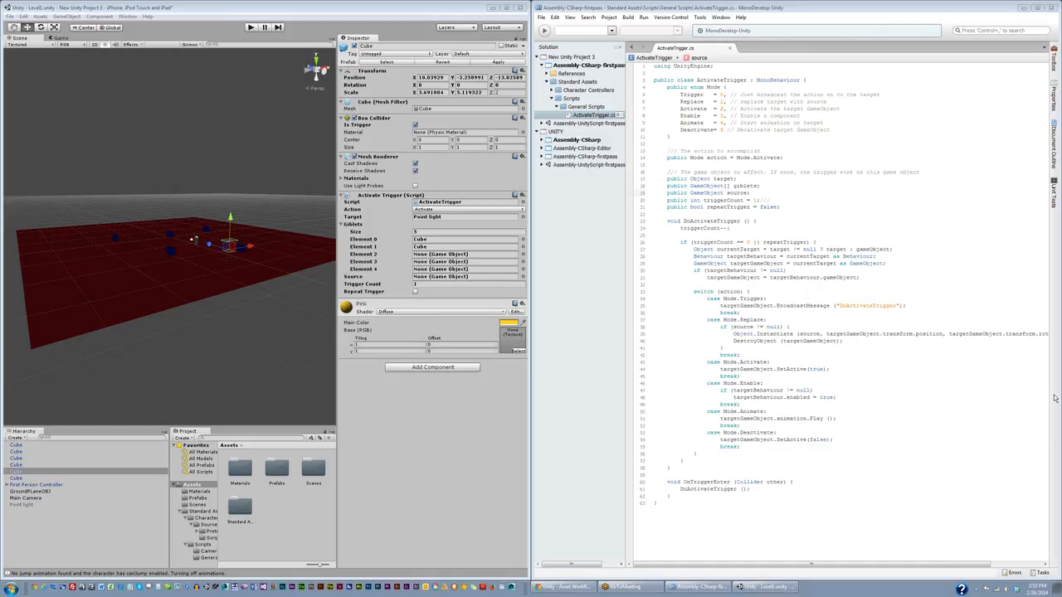
Step: Switch the editor to the 4 Split layout and maximize the Unity window
click(518, 29)
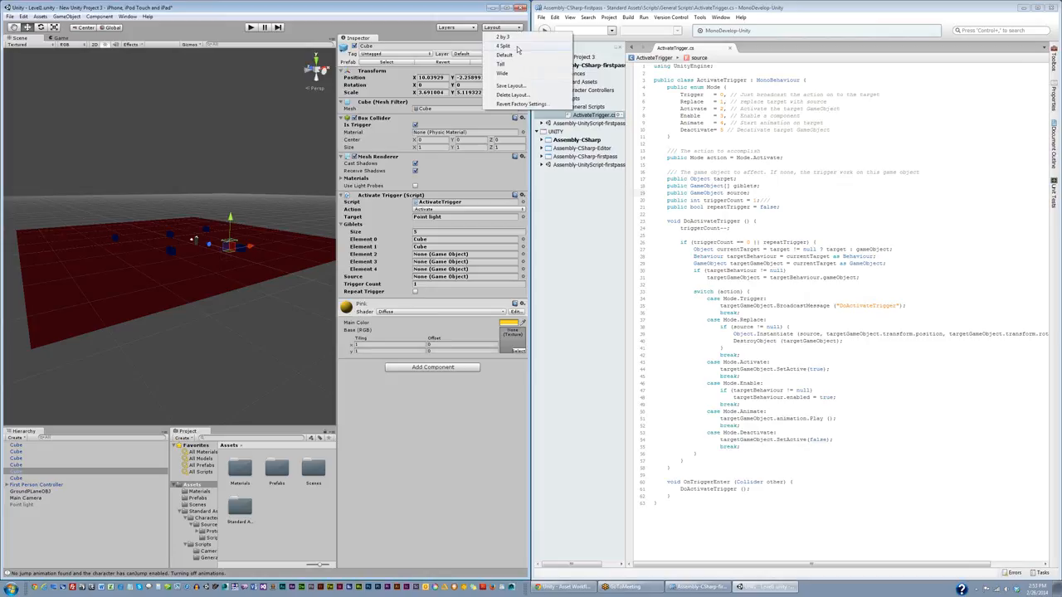
click(515, 45)
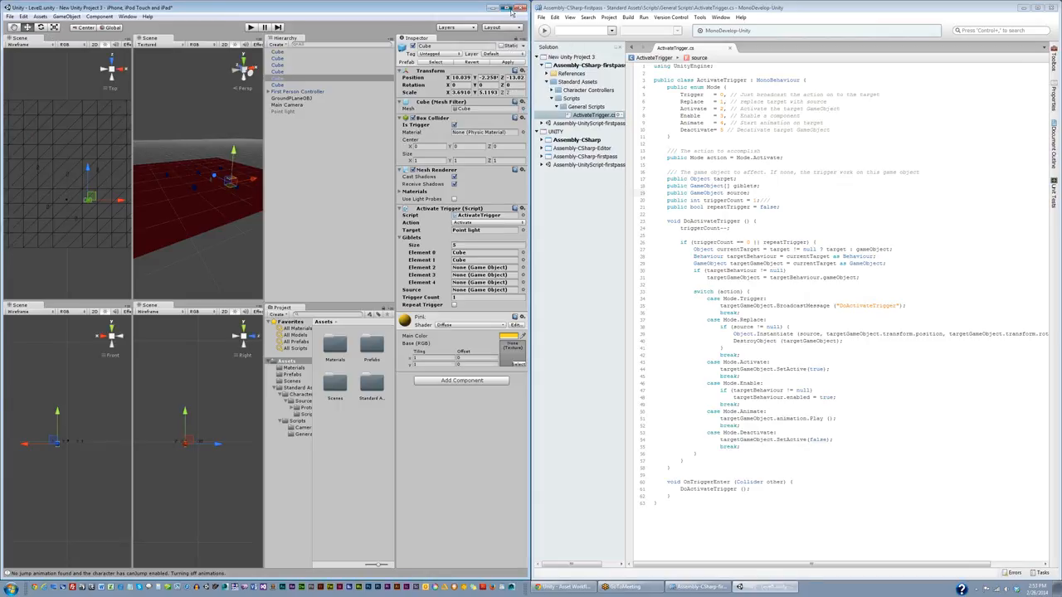
click(514, 15)
click(1052, 24)
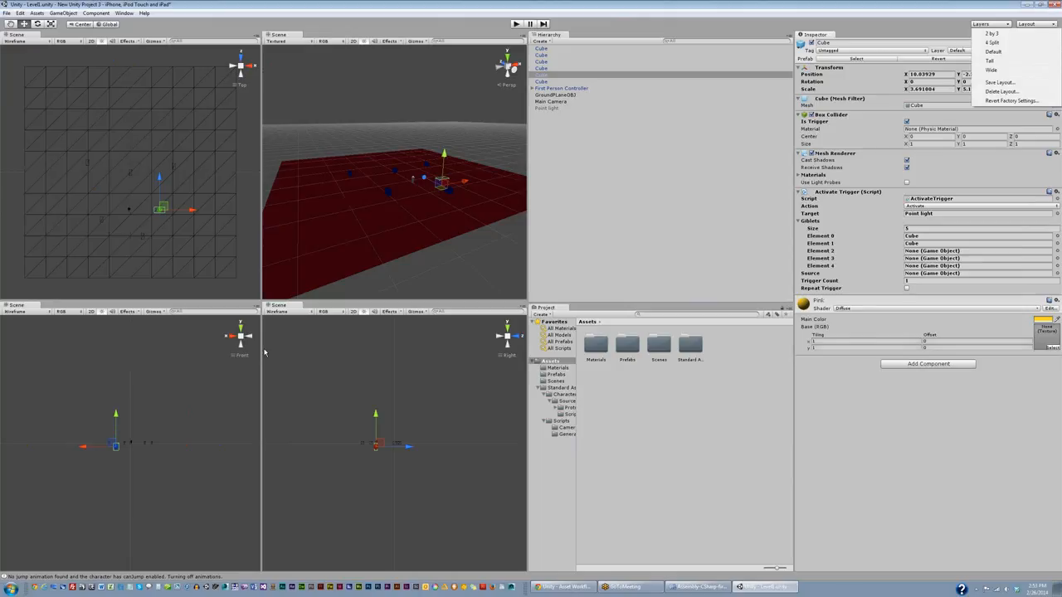
click(998, 42)
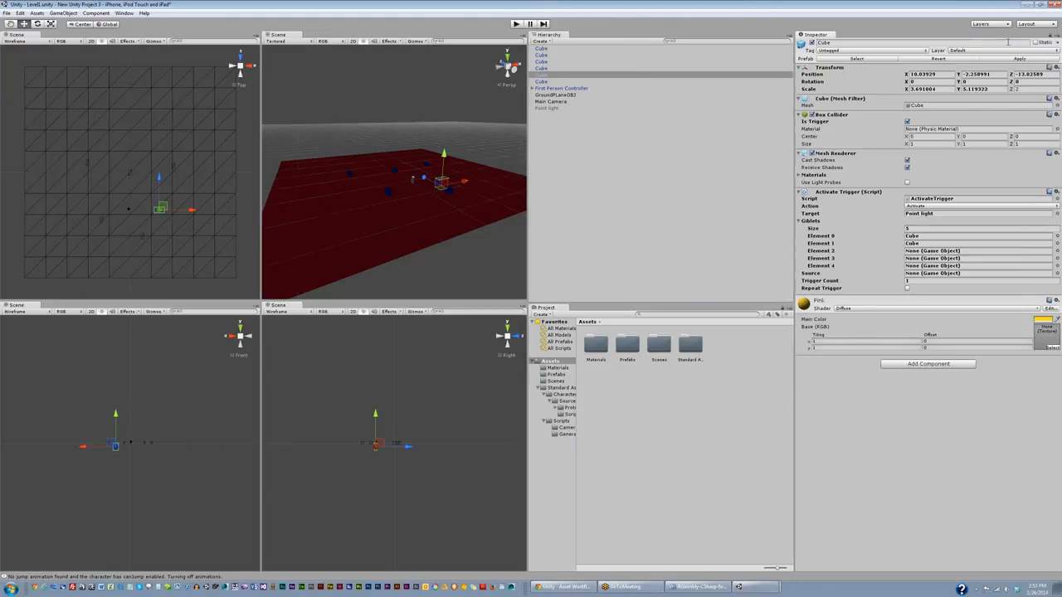
Step: Compare the Wide and Tall editor layouts, leaving the editor in the Wide layout
click(1052, 25)
click(1010, 72)
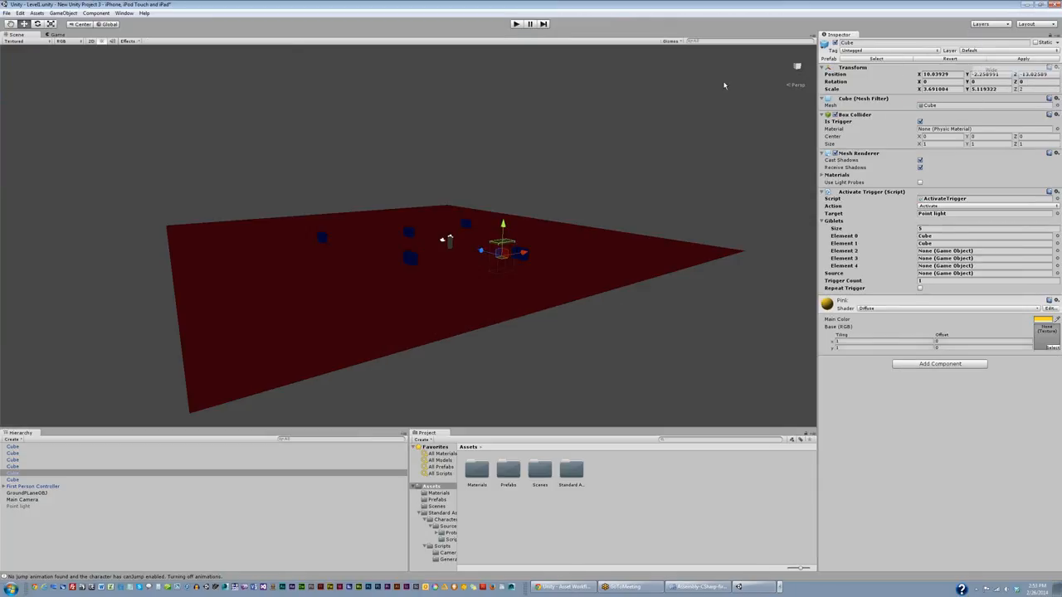
click(1041, 24)
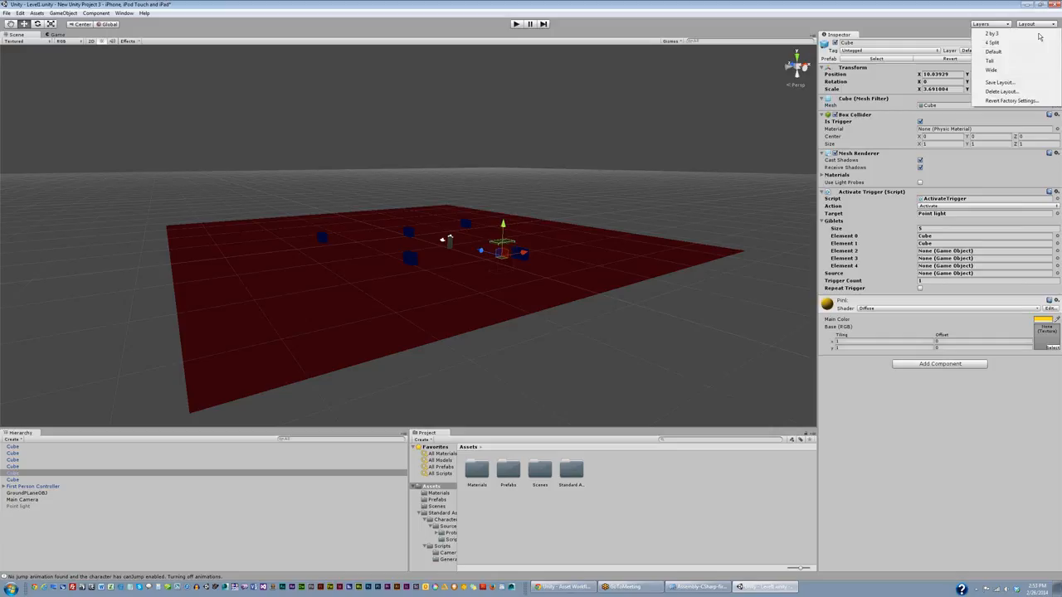
click(1008, 62)
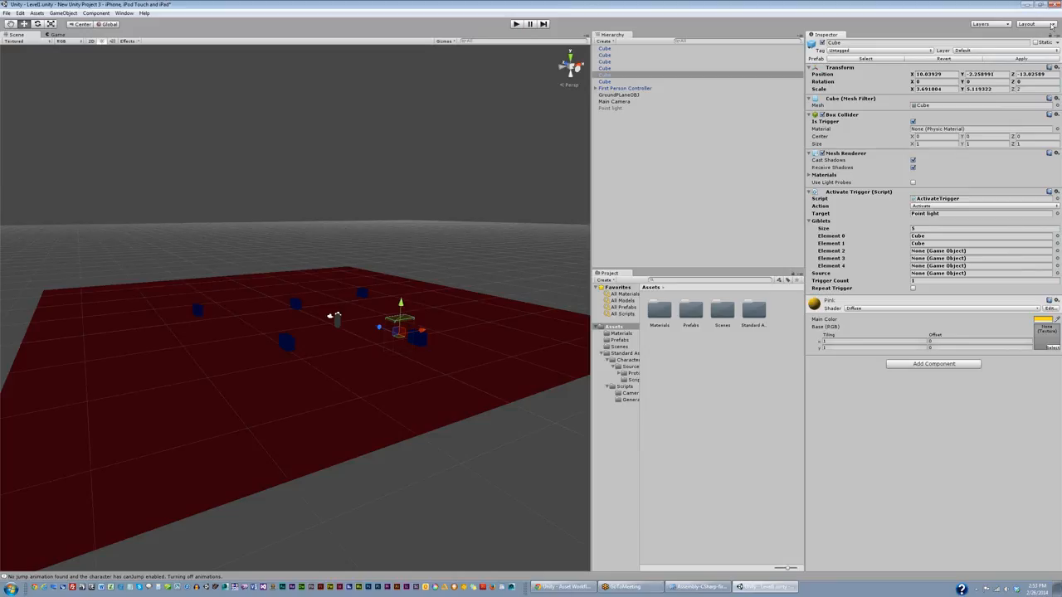
click(1046, 25)
click(1023, 71)
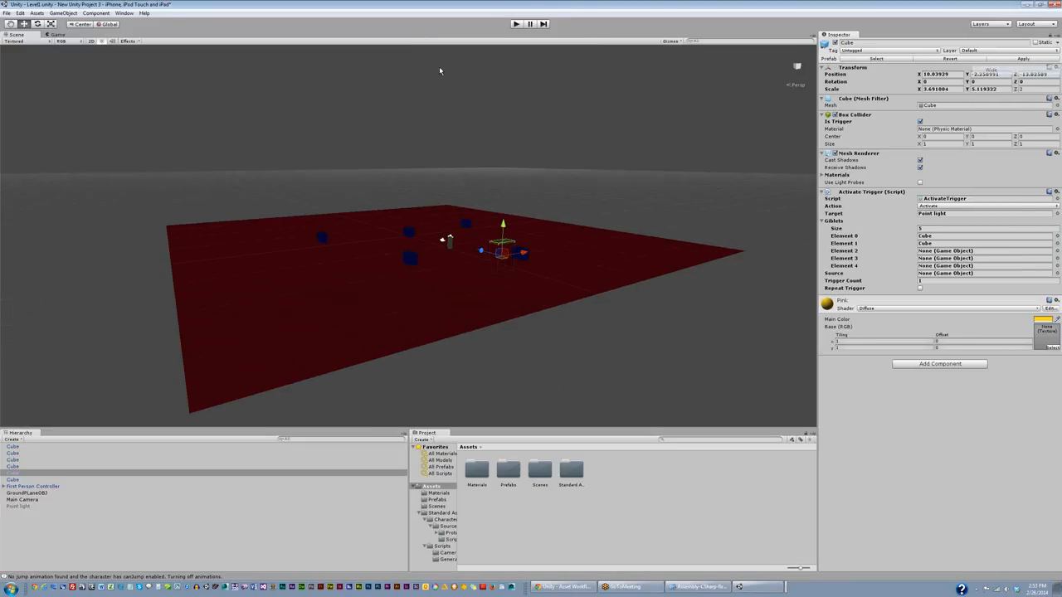
Step: Open the Console window over the Scene view to review its logged messages, and close it again
click(123, 13)
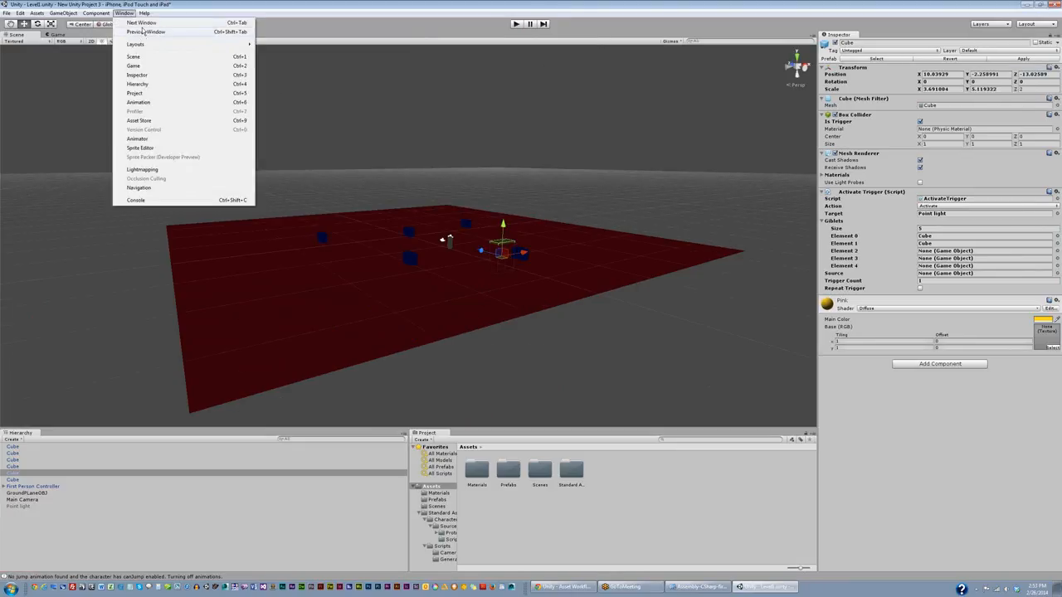
click(165, 200)
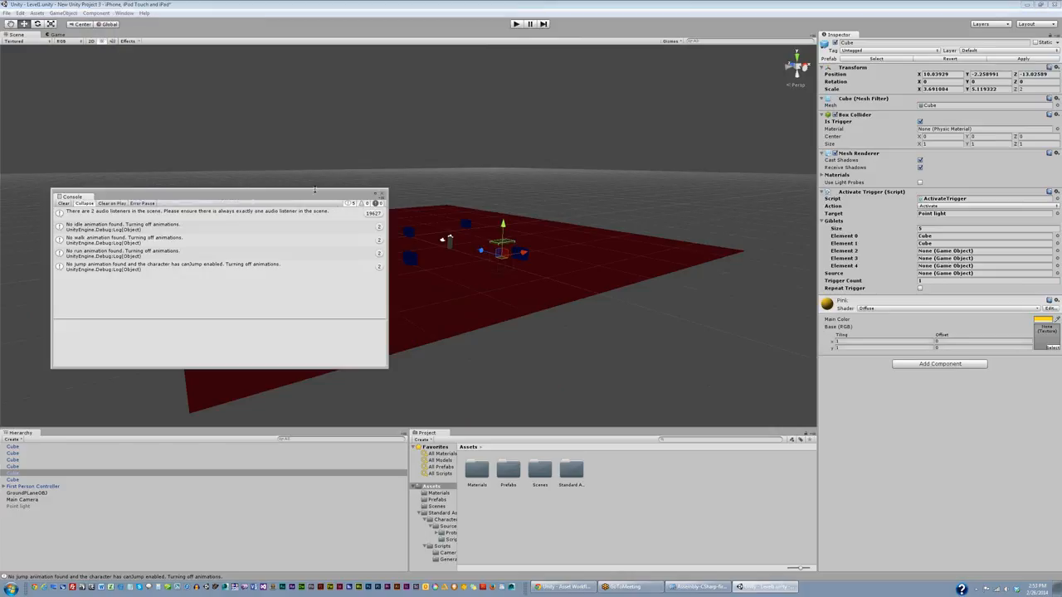
drag(252, 194, 567, 64)
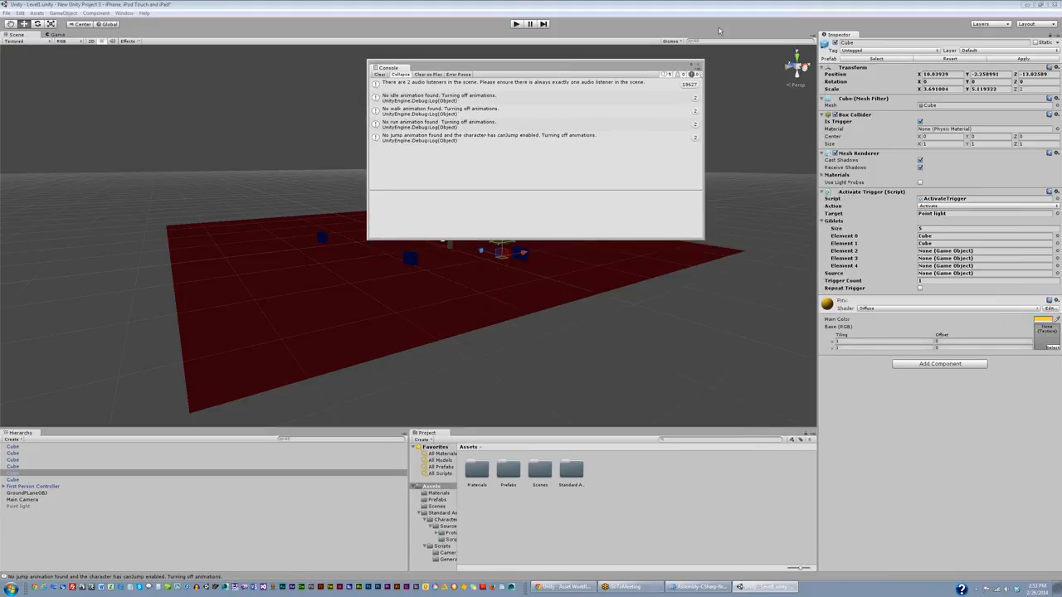
click(693, 64)
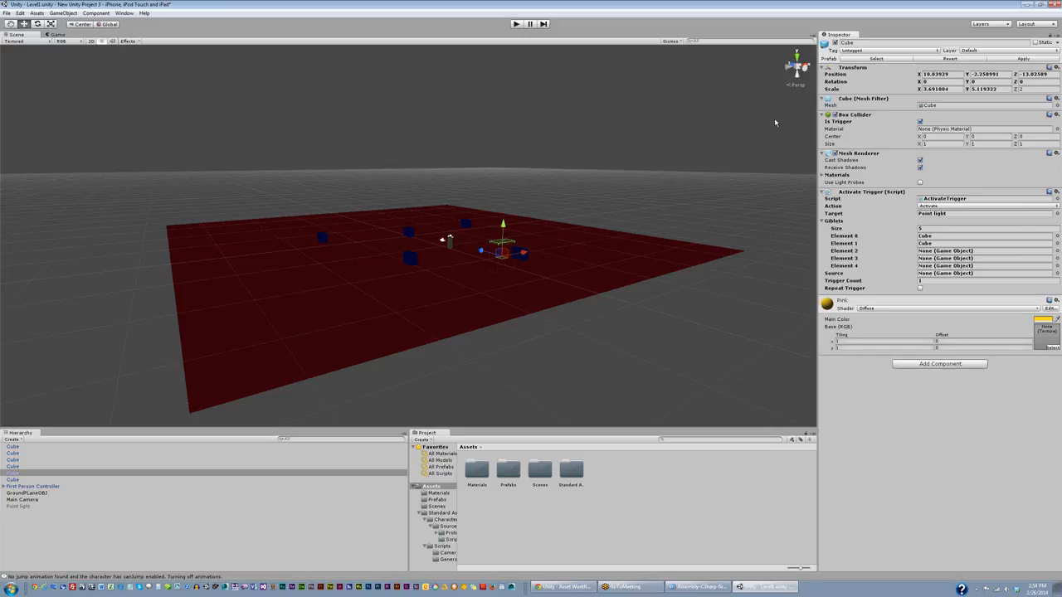
Step: Hide all layers in the Scene view with Nothing and restore their visibility with Everything
click(1006, 25)
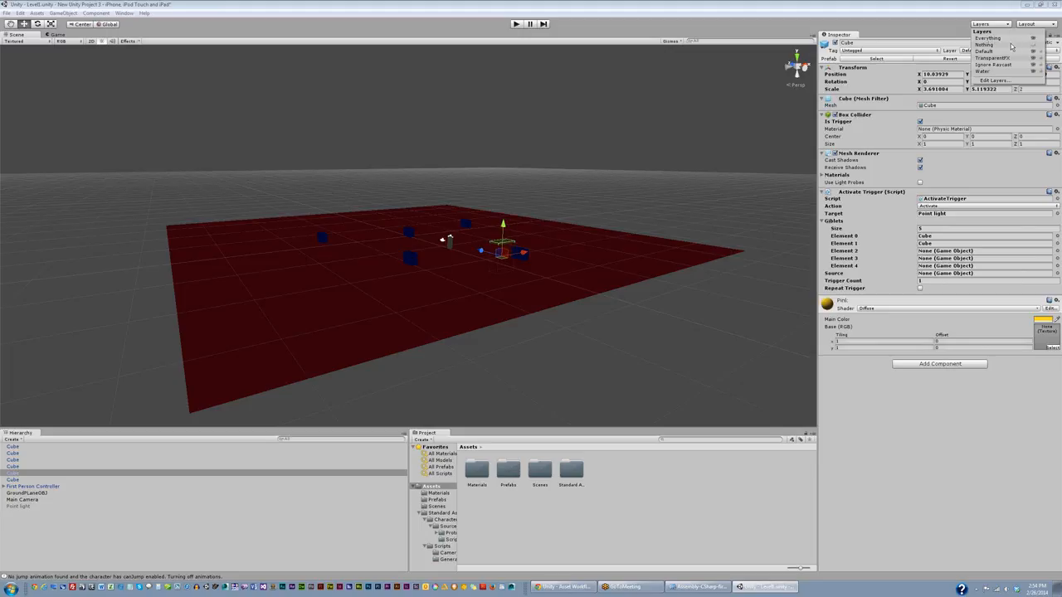
click(1010, 45)
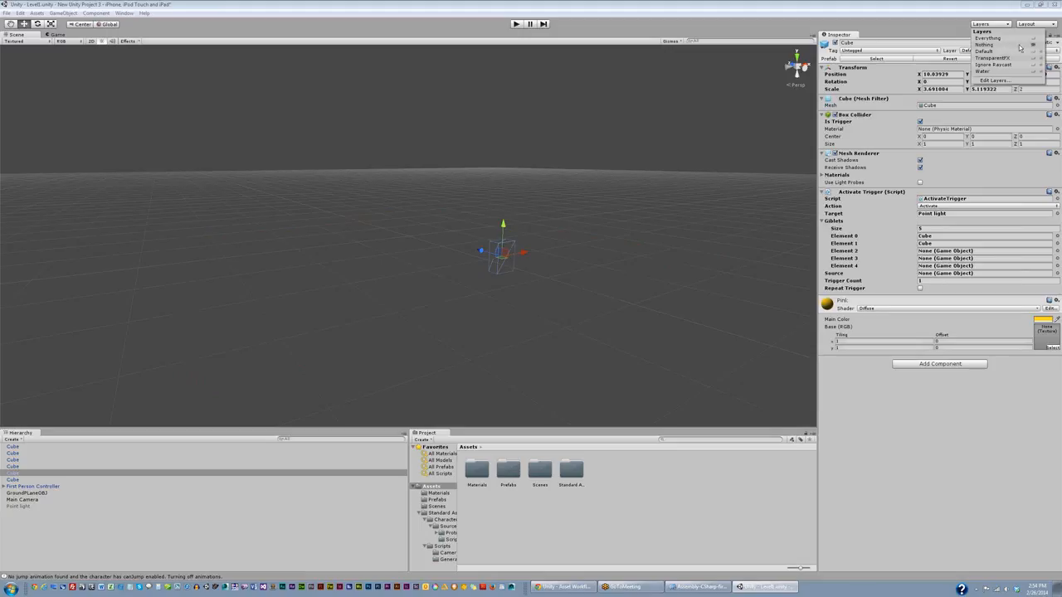
click(1012, 39)
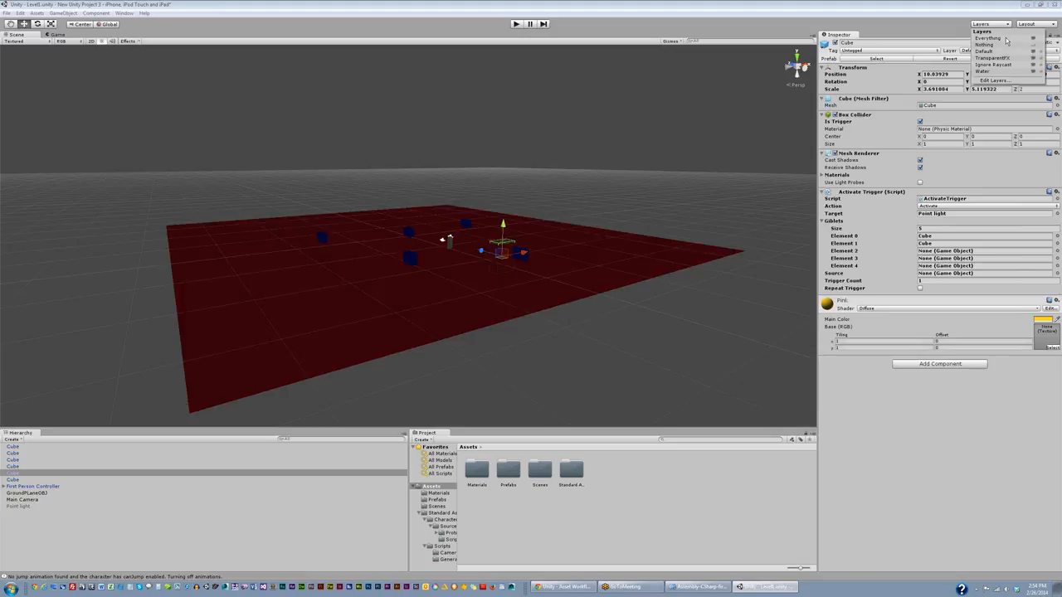
click(999, 44)
click(998, 52)
click(1054, 369)
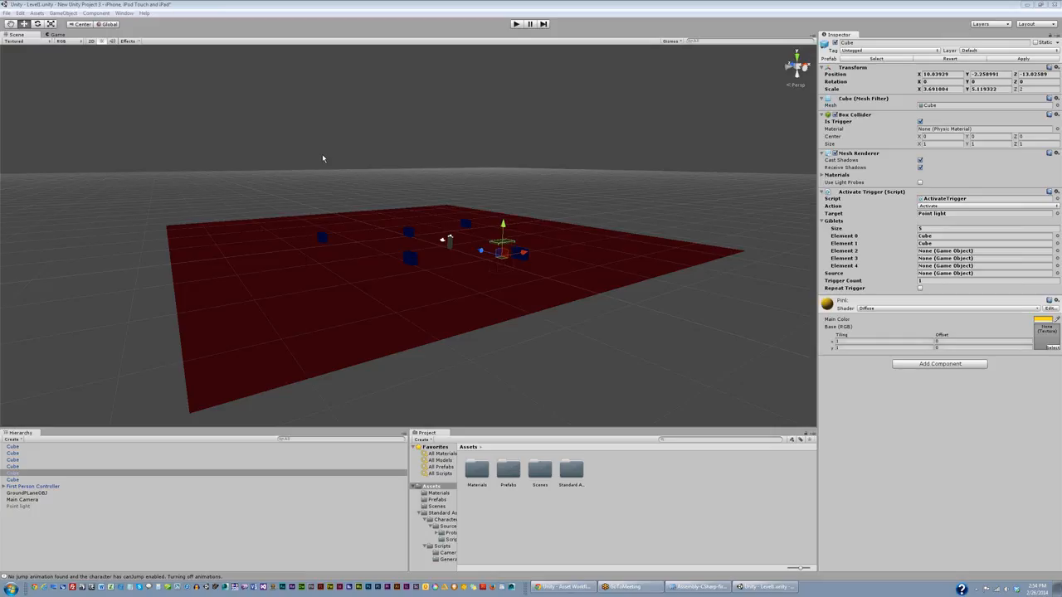
Step: Import the Skyboxes standard asset package with all of its items
click(65, 15)
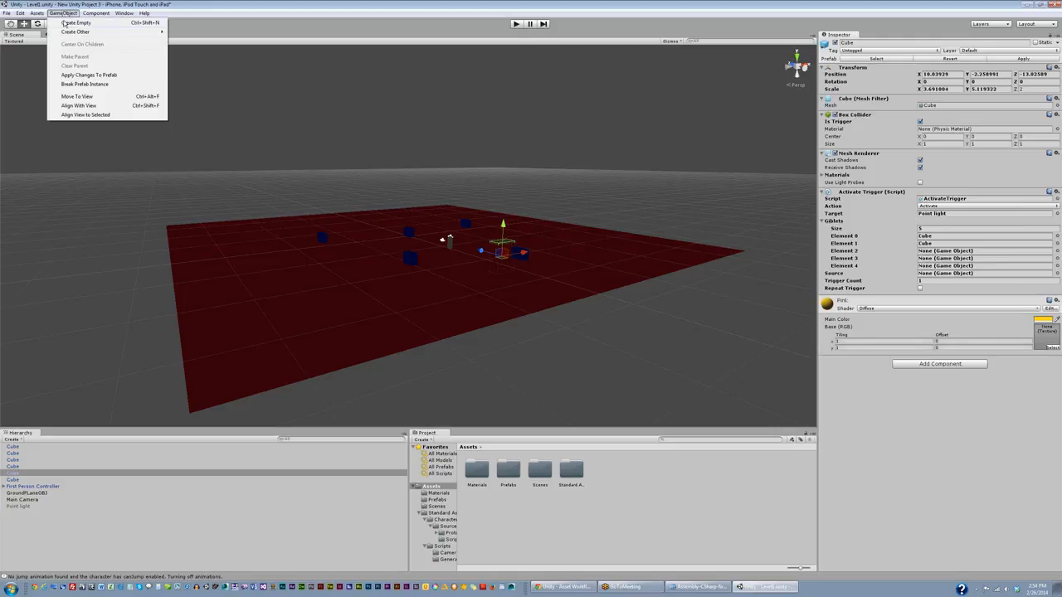
mouse_move(37, 13)
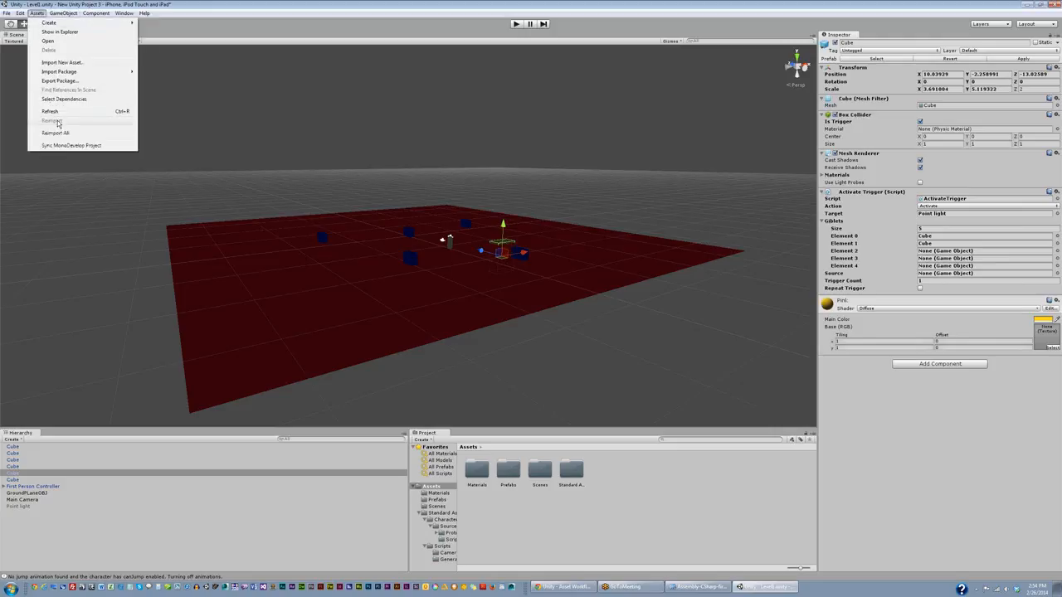
mouse_move(70, 73)
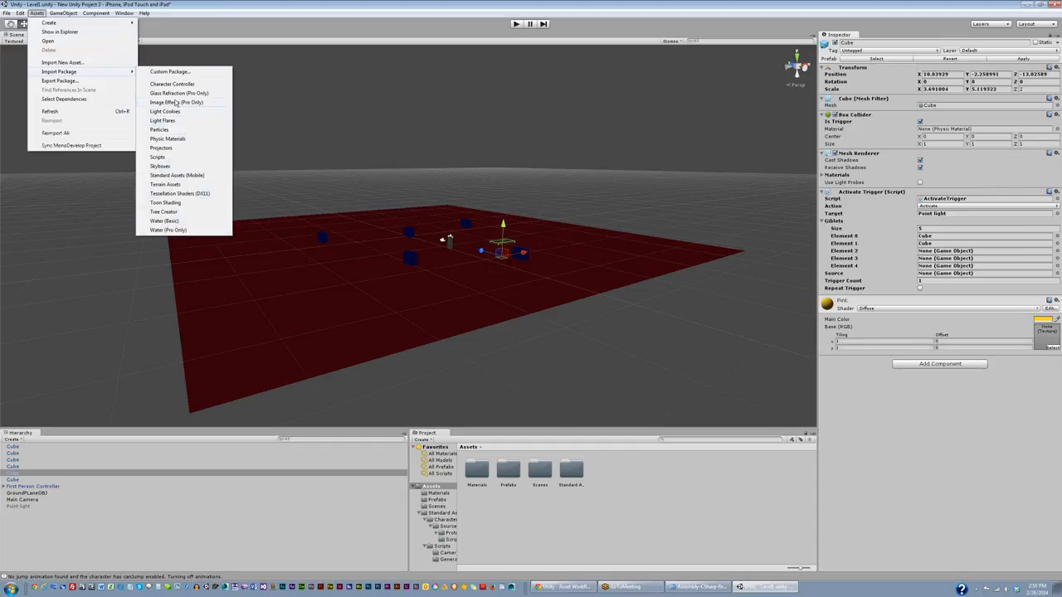
click(168, 167)
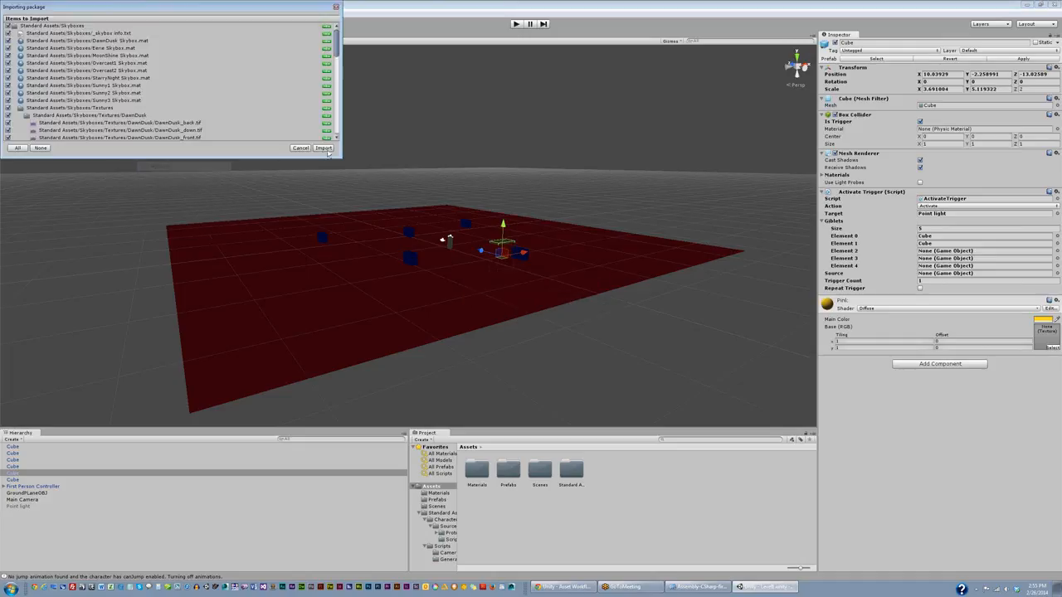
click(323, 148)
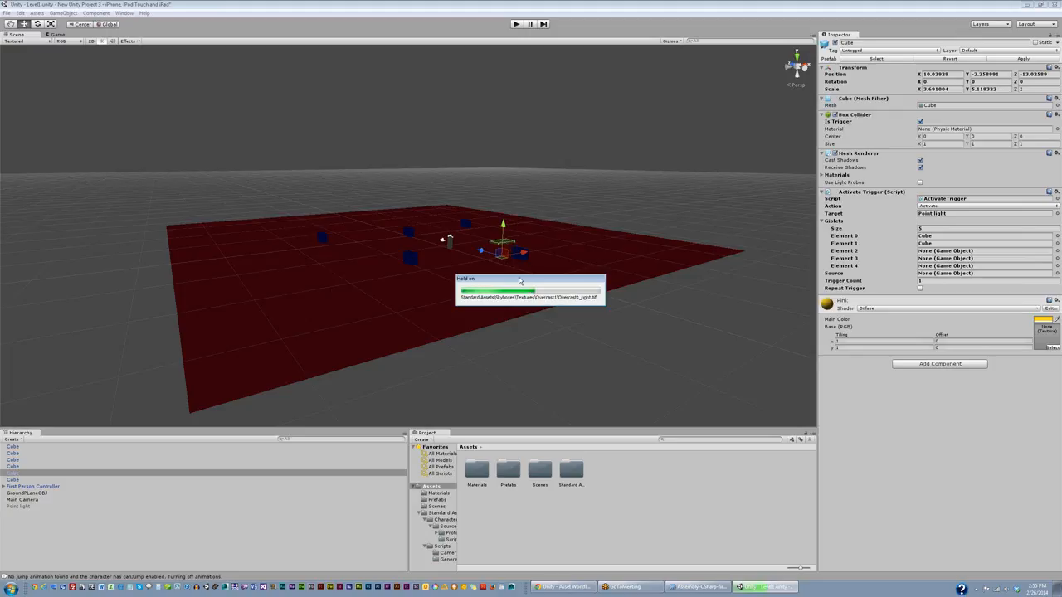
Step: Switch to Chrome and open the Live Training Archive among the Tutorials topics on Unity's Learn site
click(564, 586)
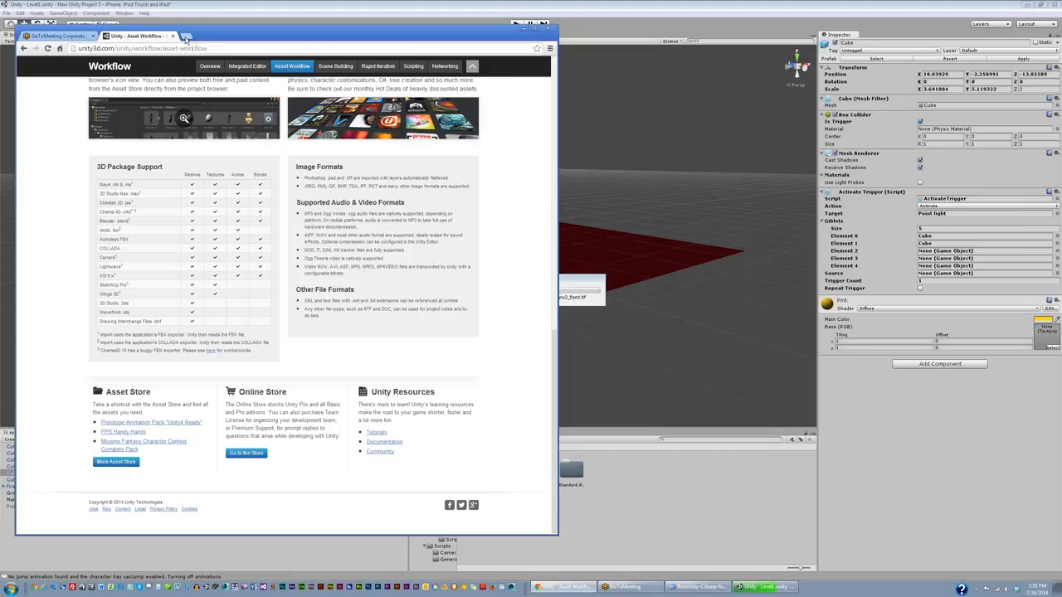
scroll(319, 181, up, 15)
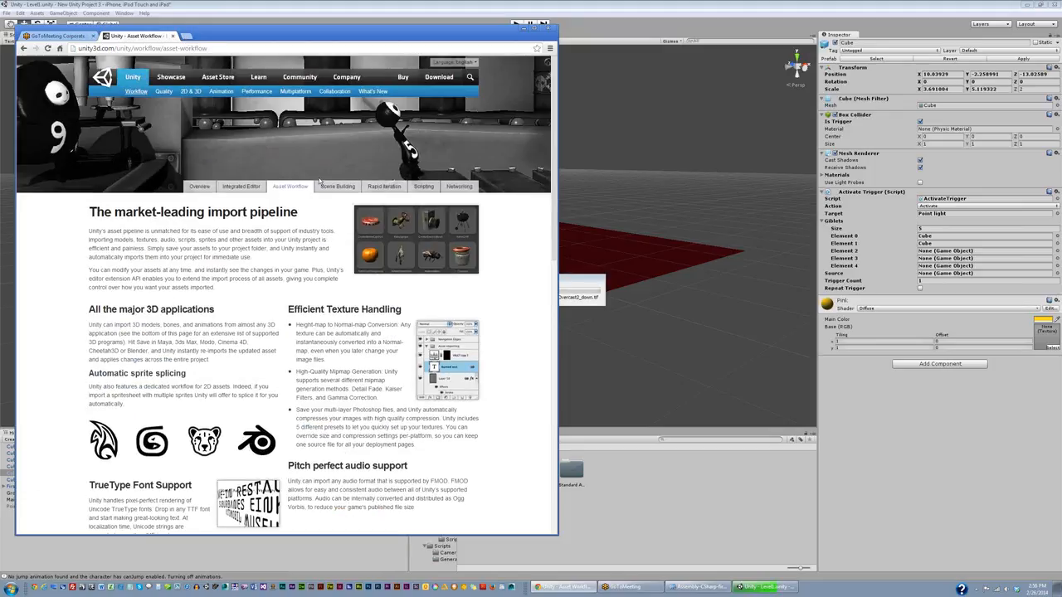
click(259, 77)
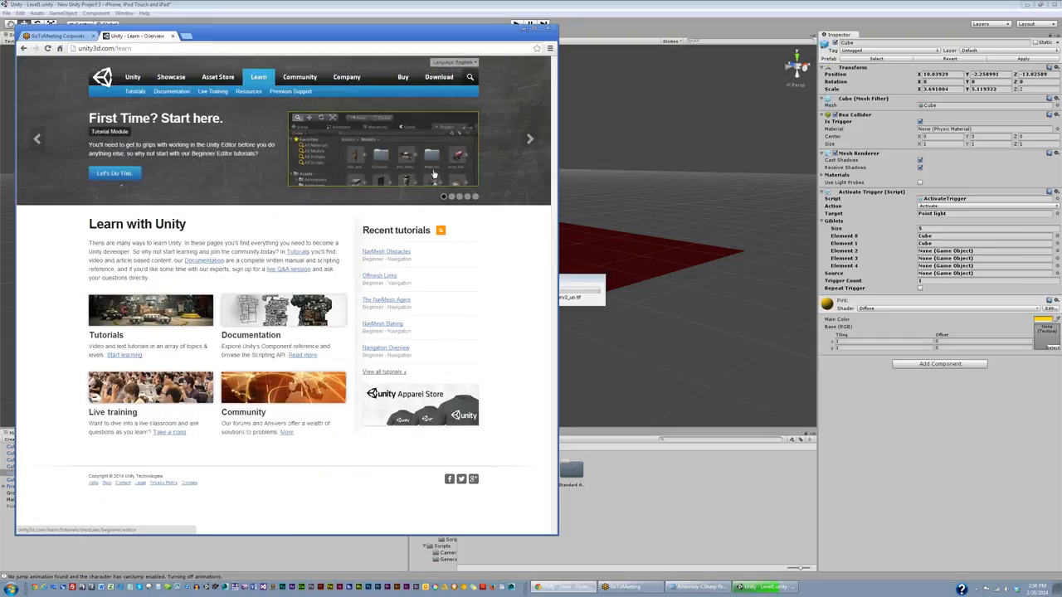
click(119, 357)
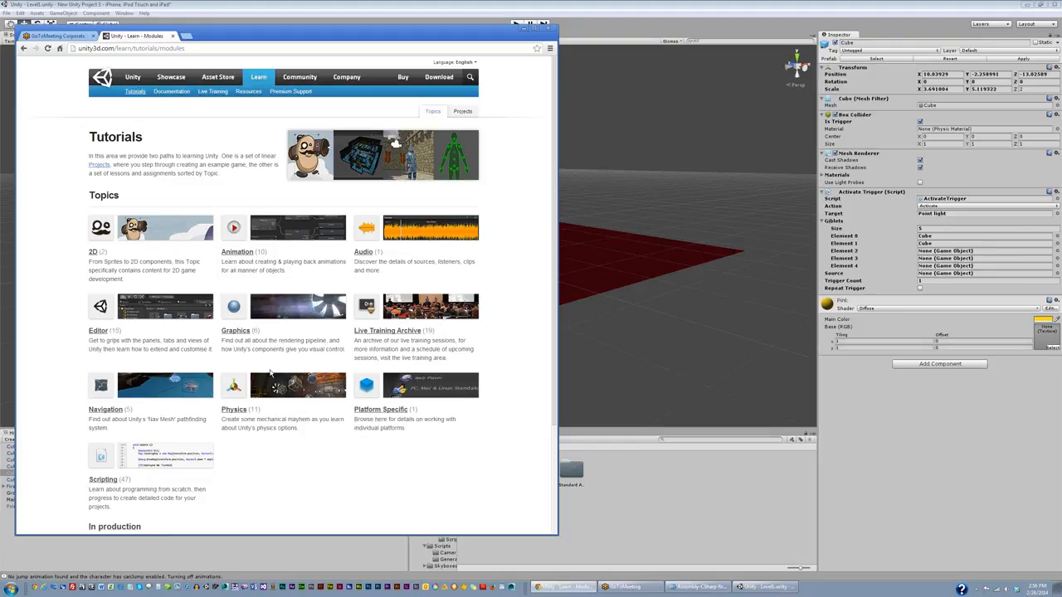
click(397, 332)
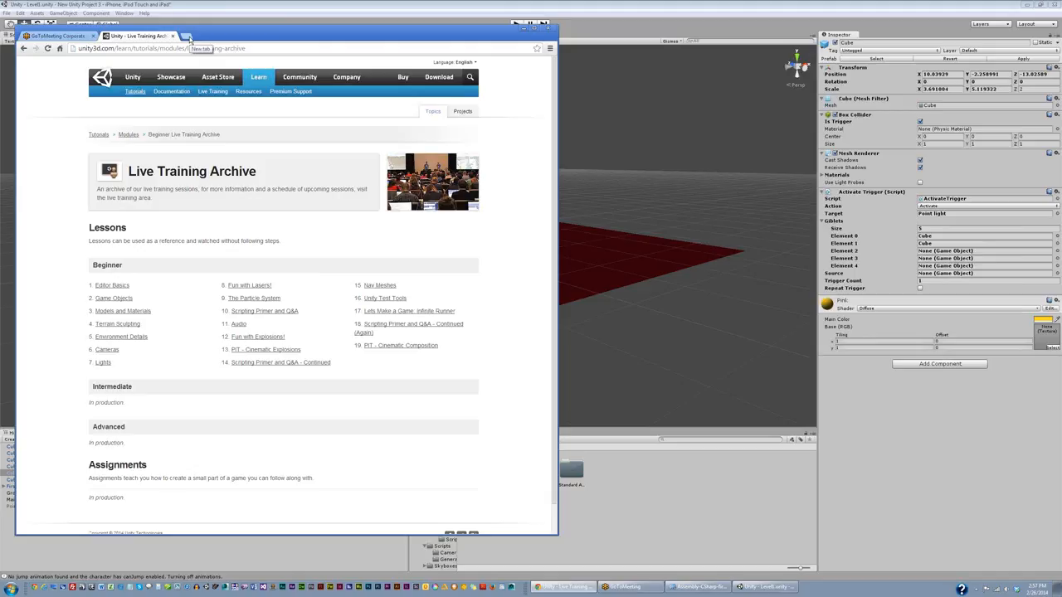
Step: Search Google for "pushy pixels" in a new browser tab and look through the PushyPixels website
click(186, 37)
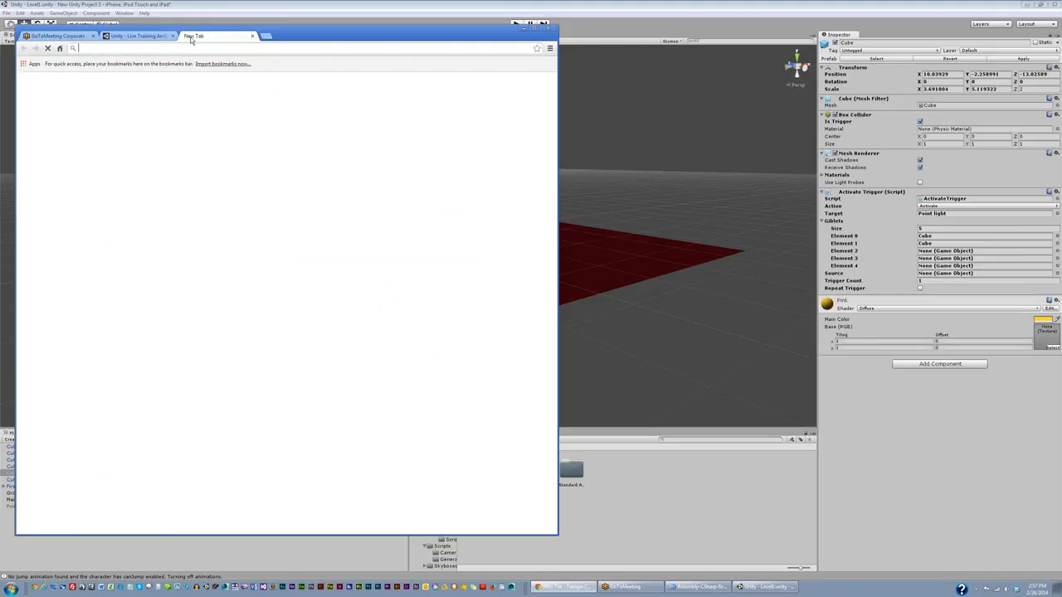
click(252, 192)
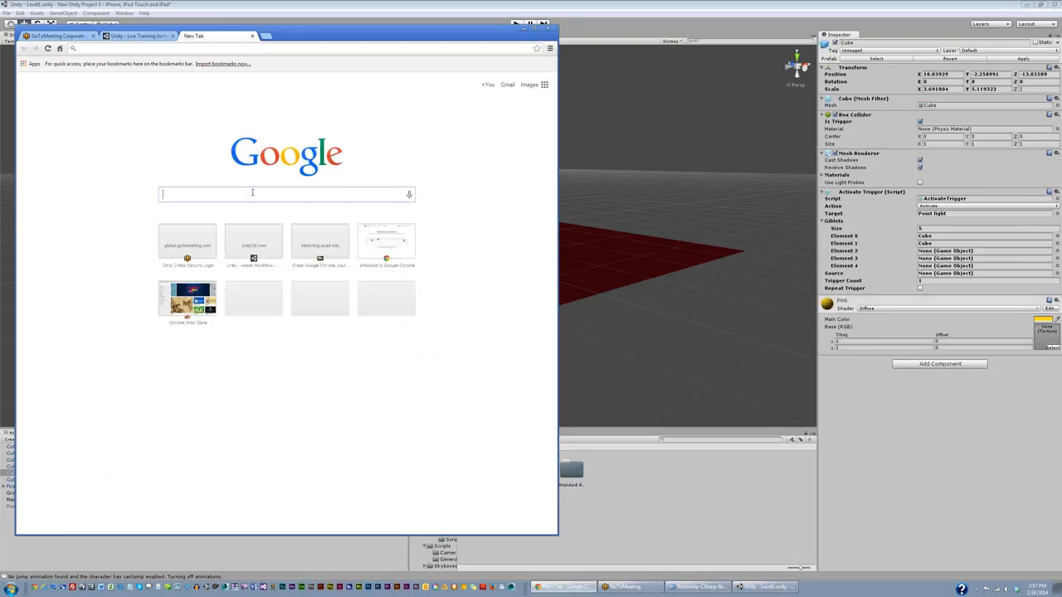
text(pushy pixels)
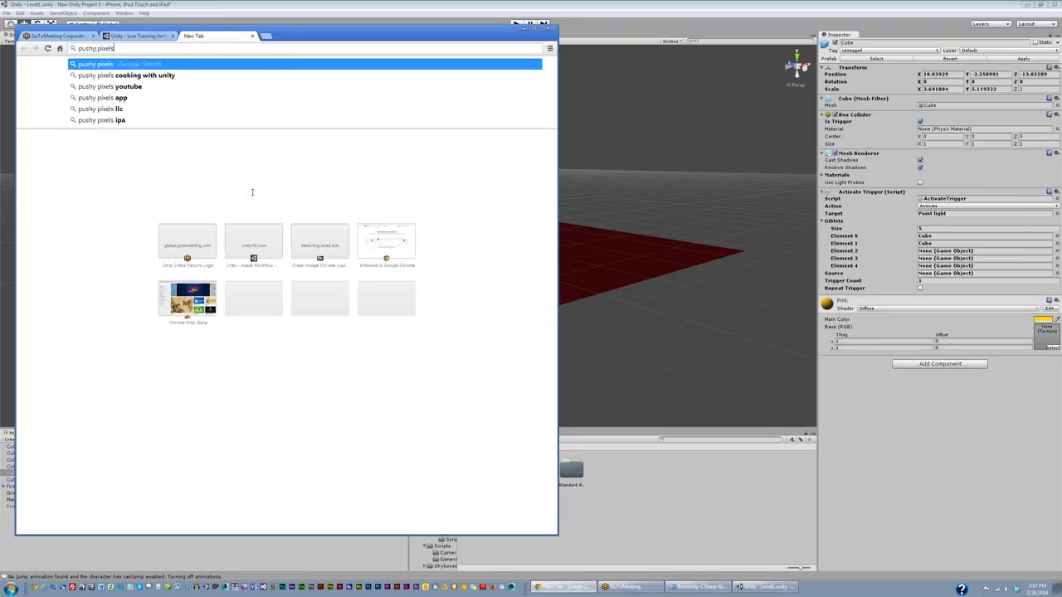
key(Return)
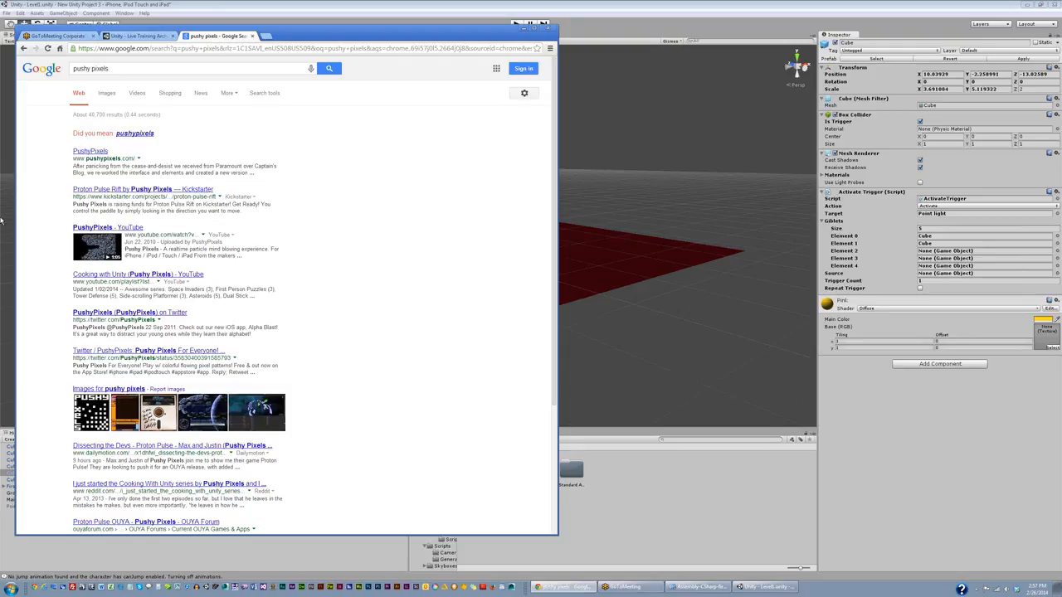
click(88, 153)
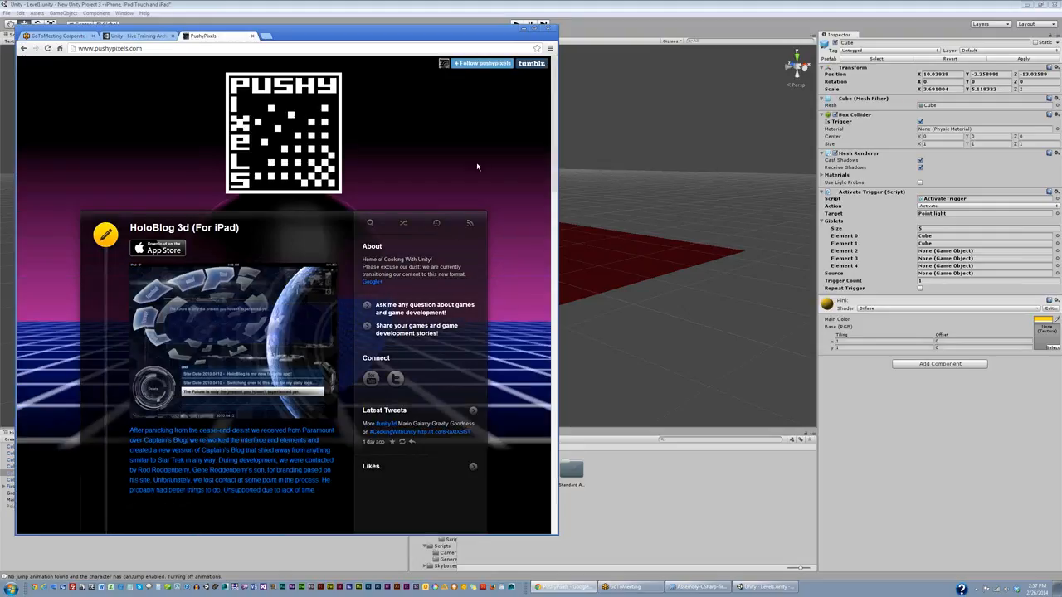
scroll(464, 216, down, 3)
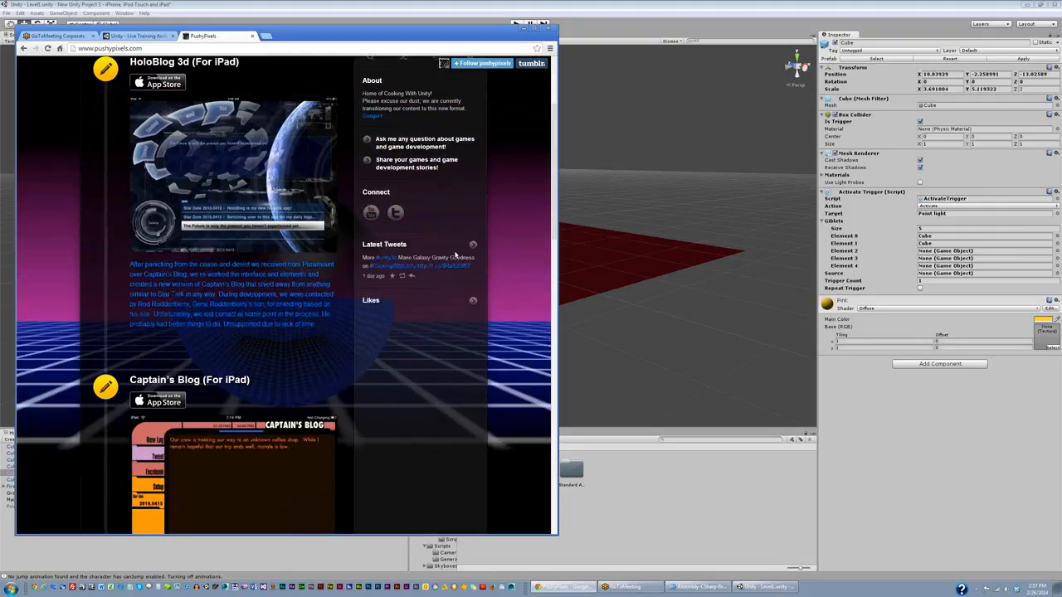
Step: Return to the Google results for "pushy pixels", filter them to videos and open the Cooking with Unity YouTube playlist
scroll(454, 254, up, 3)
click(23, 49)
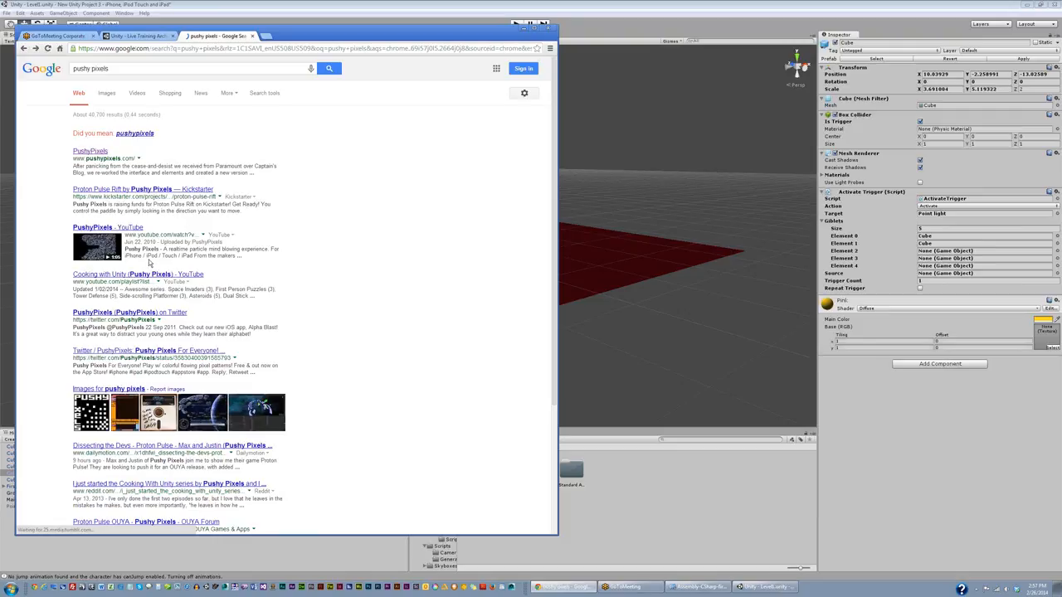
click(137, 93)
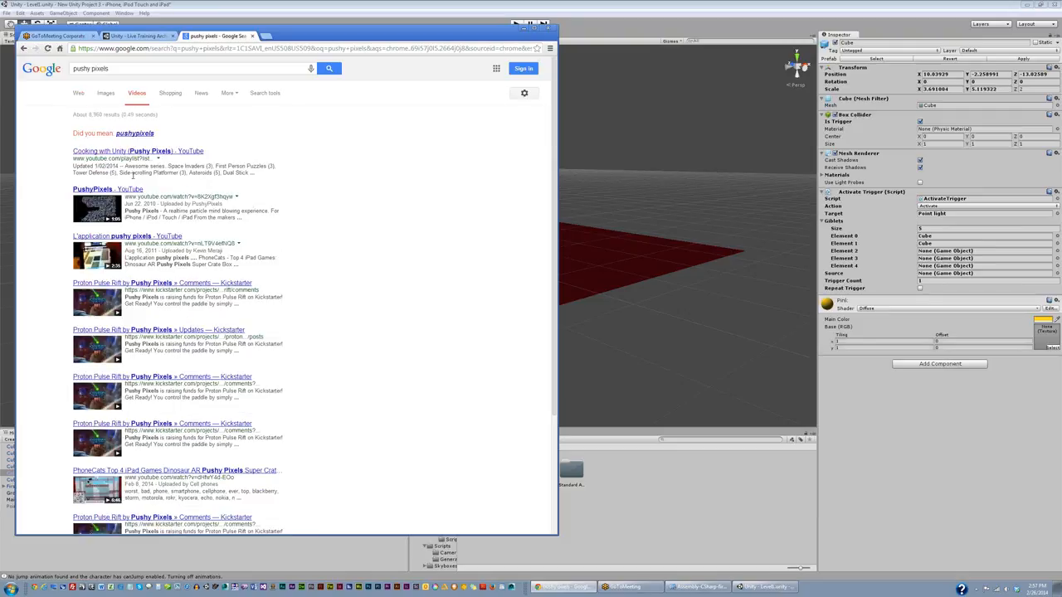
click(165, 152)
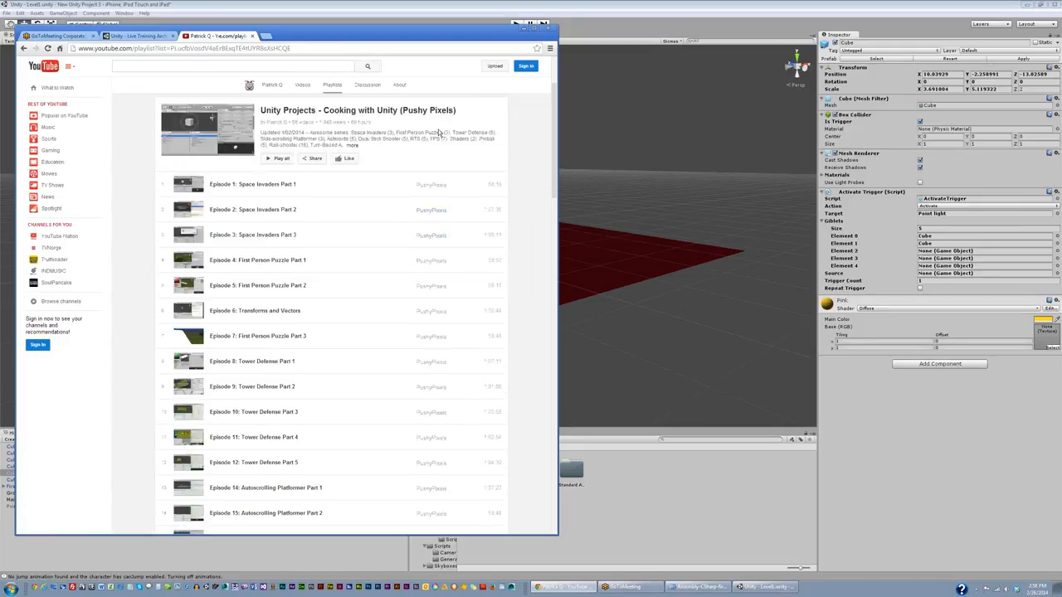
Step: Look through the episodes of the Cooking with Unity playlist, from Space Invaders to the Turn-Based Artillery Game
scroll(440, 186, down, 3)
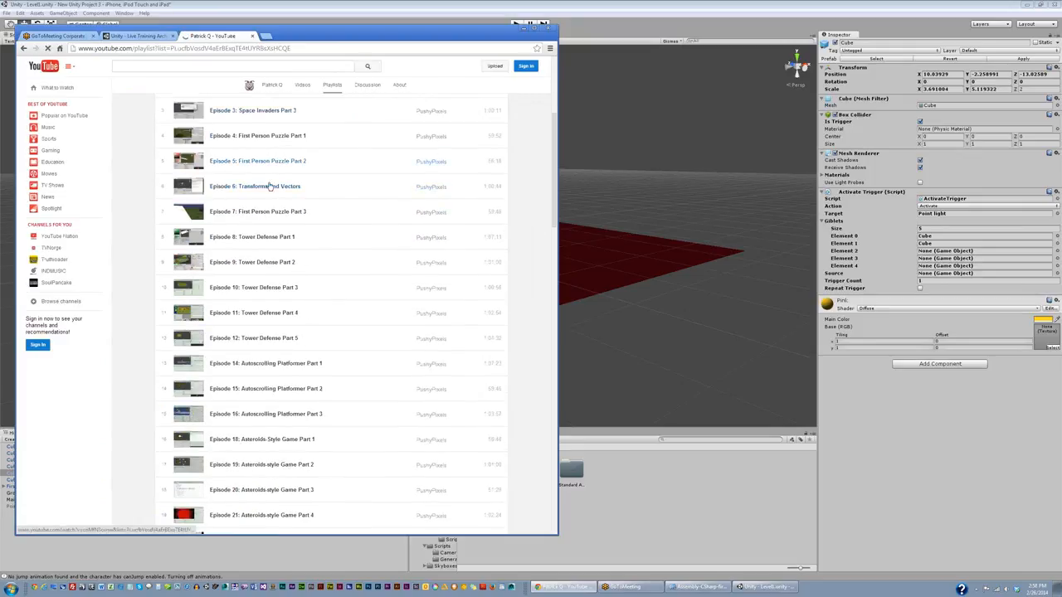
scroll(274, 170, down, 8)
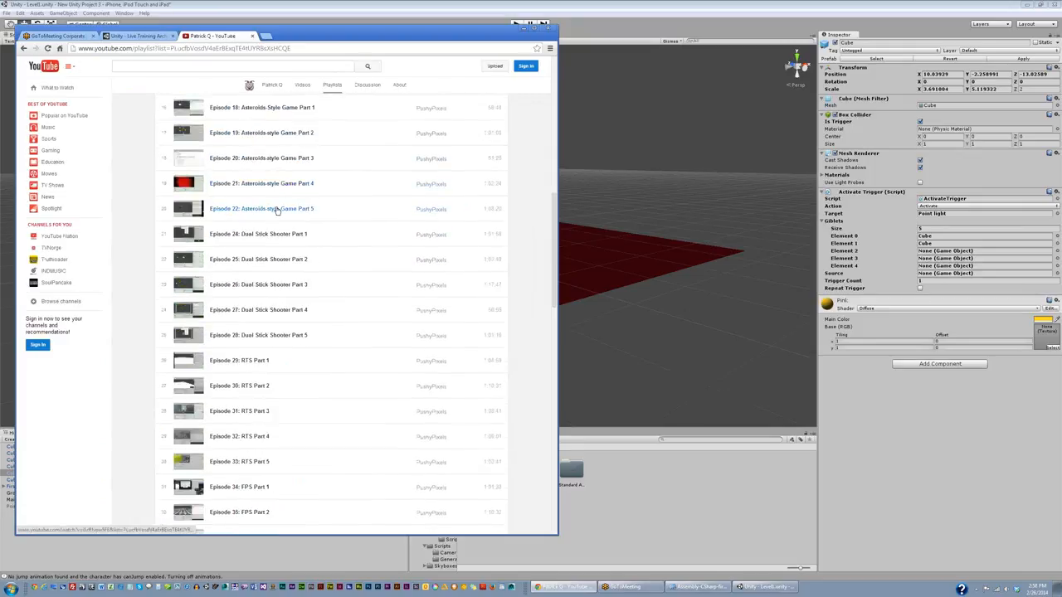
scroll(291, 224, up, 8)
scroll(297, 240, up, 1)
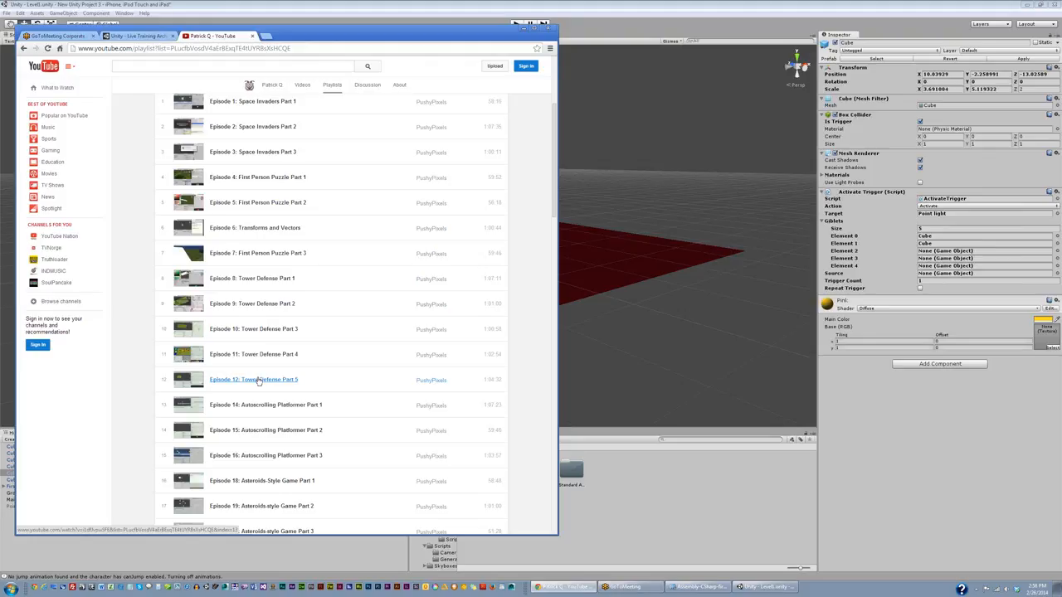
scroll(327, 349, down, 8)
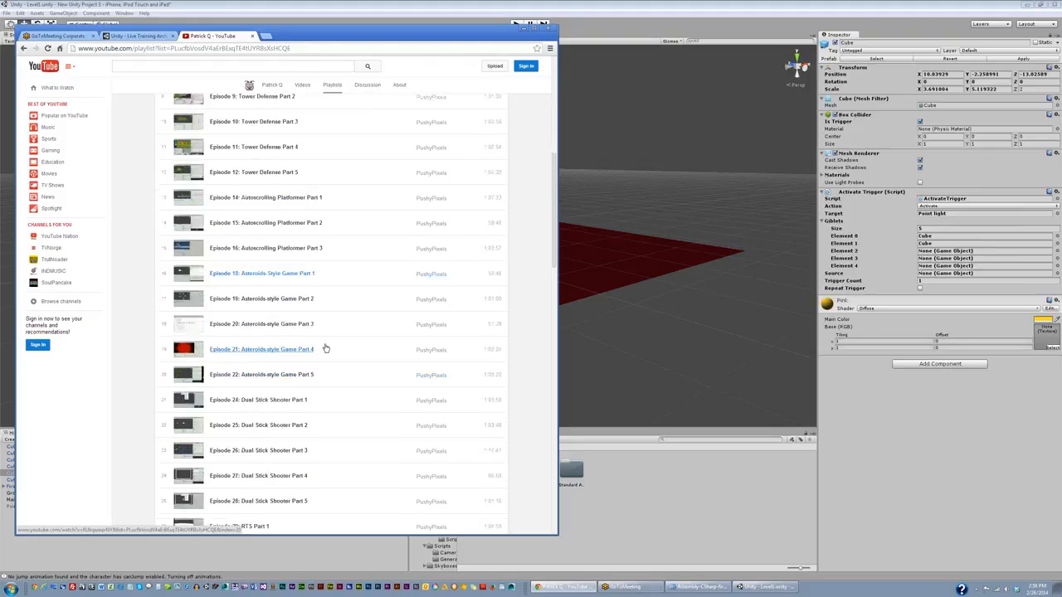
scroll(329, 374, down, 10)
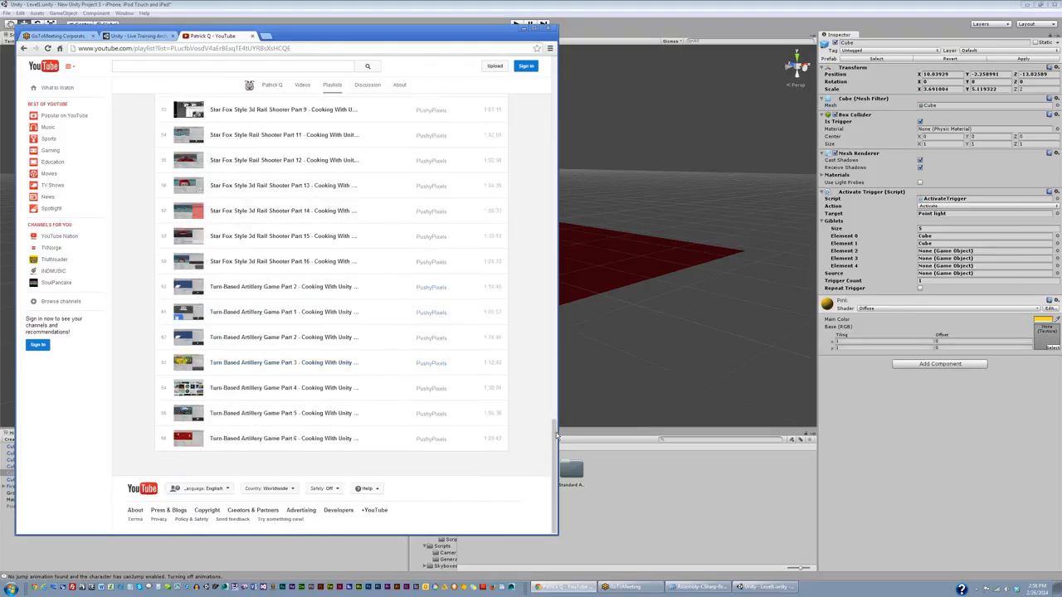
drag(557, 433, 557, 365)
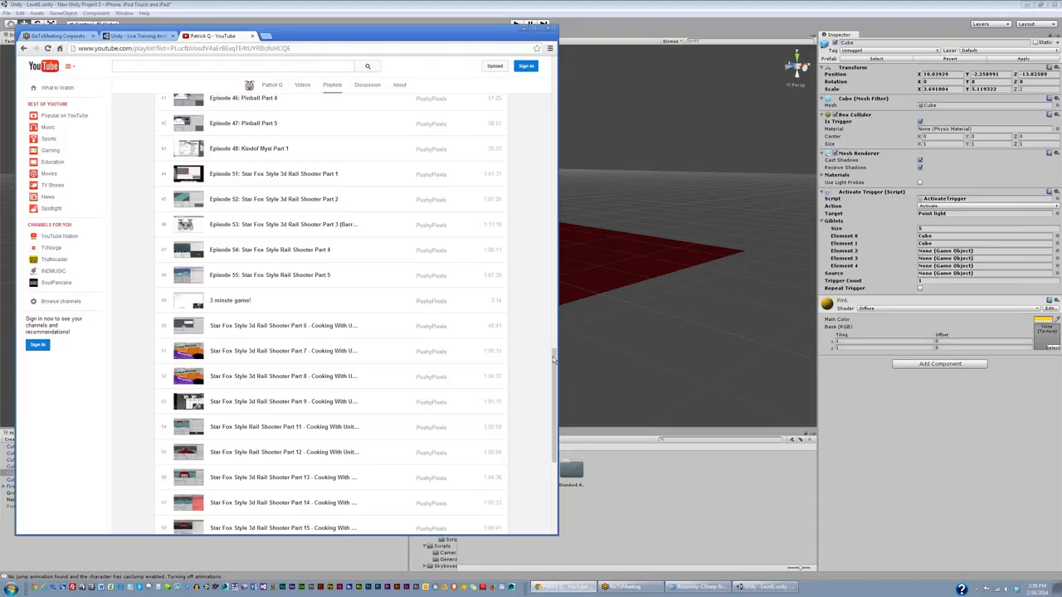
drag(553, 358, 547, 250)
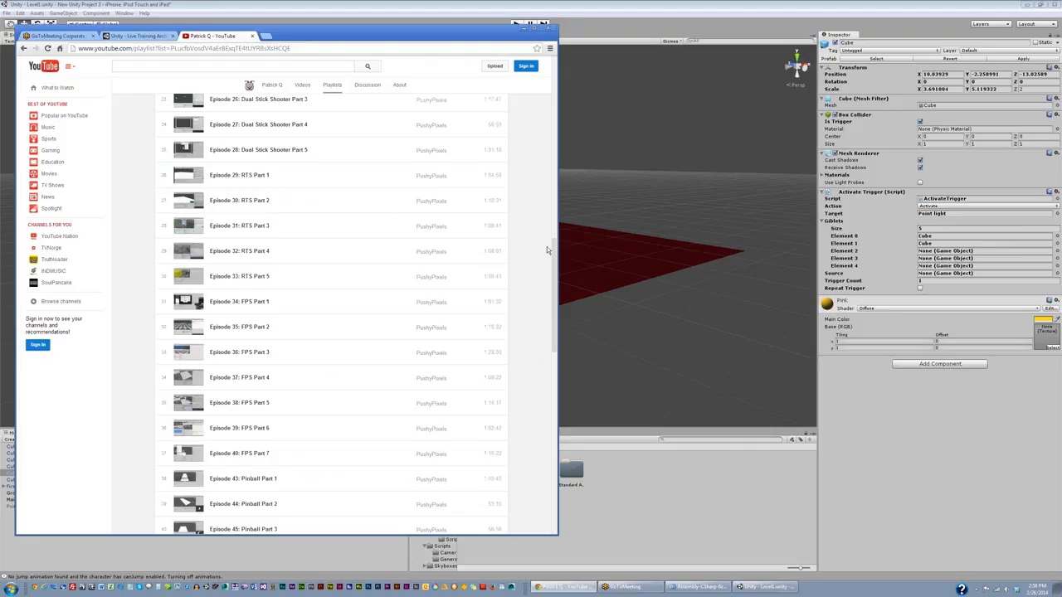
scroll(367, 372, down, 5)
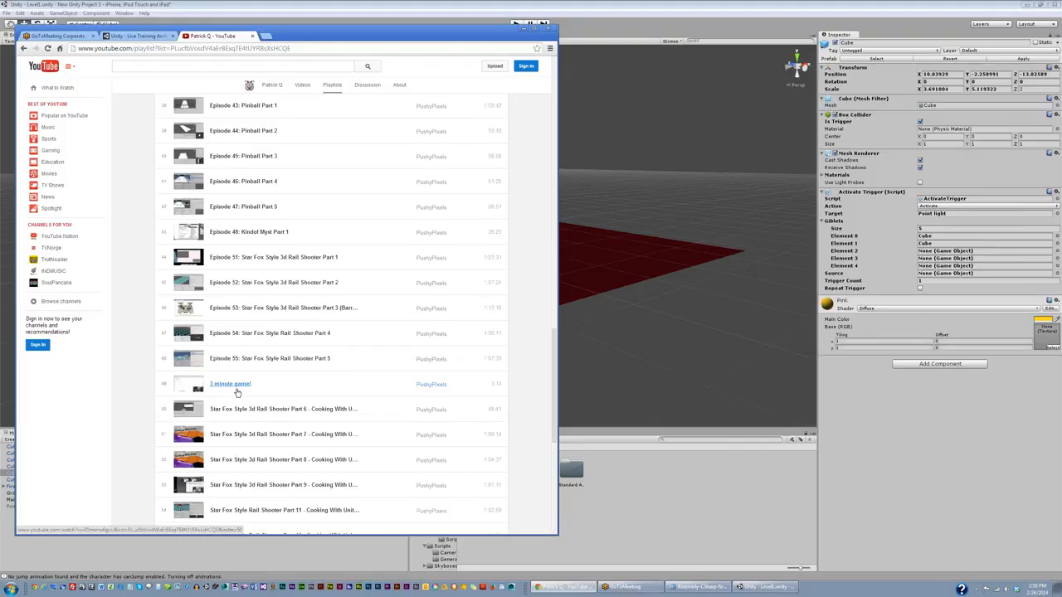
scroll(351, 415, up, 10)
scroll(306, 420, up, 1)
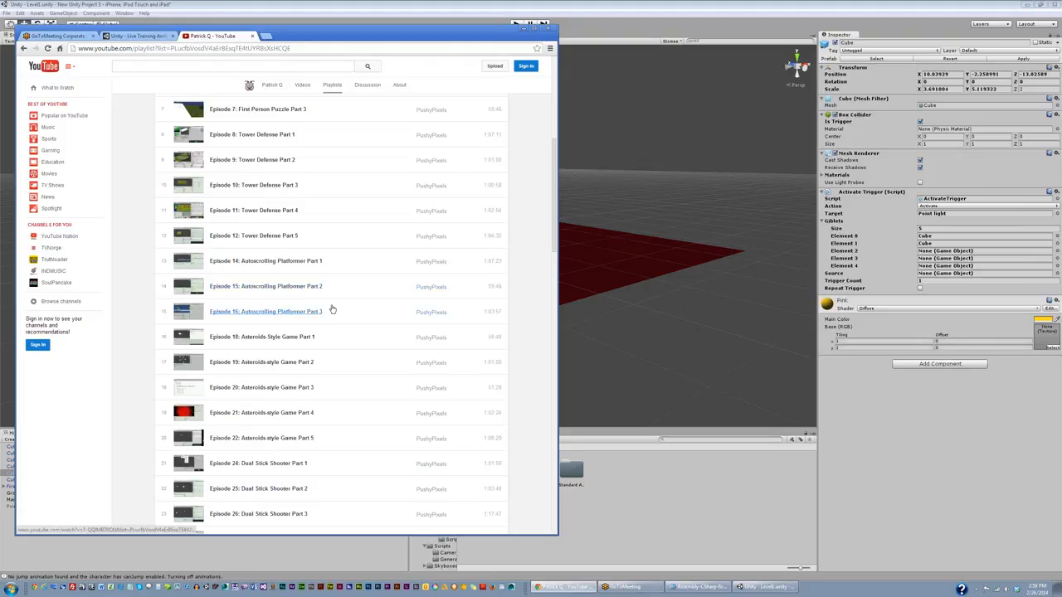
scroll(332, 309, up, 4)
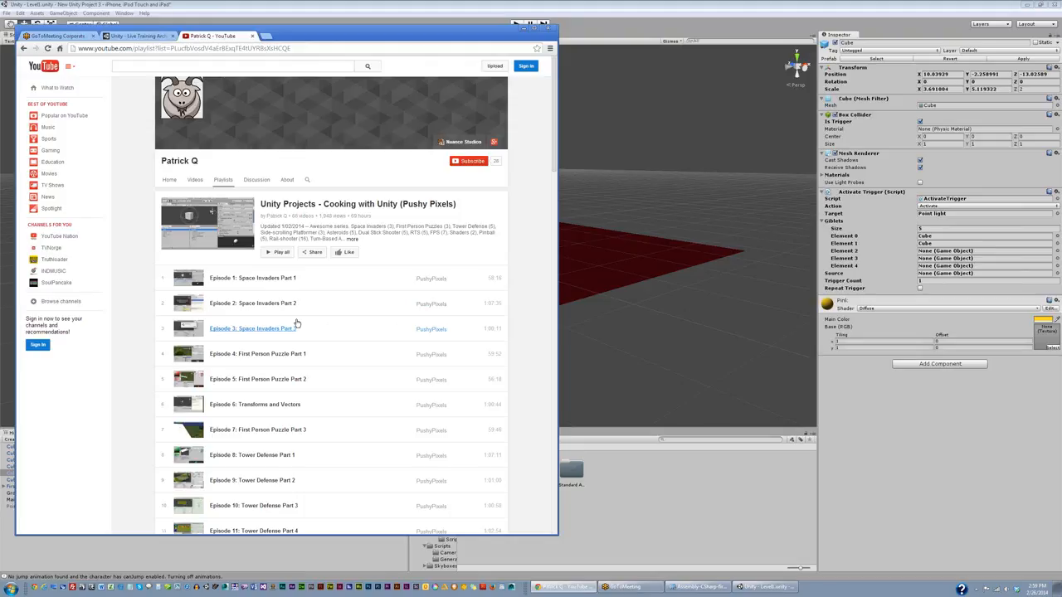
Step: Search YouTube for "pushy pixels", accept the corrected spelling "pushypixels" and open the PushyPixels channel to view its playlists
click(159, 47)
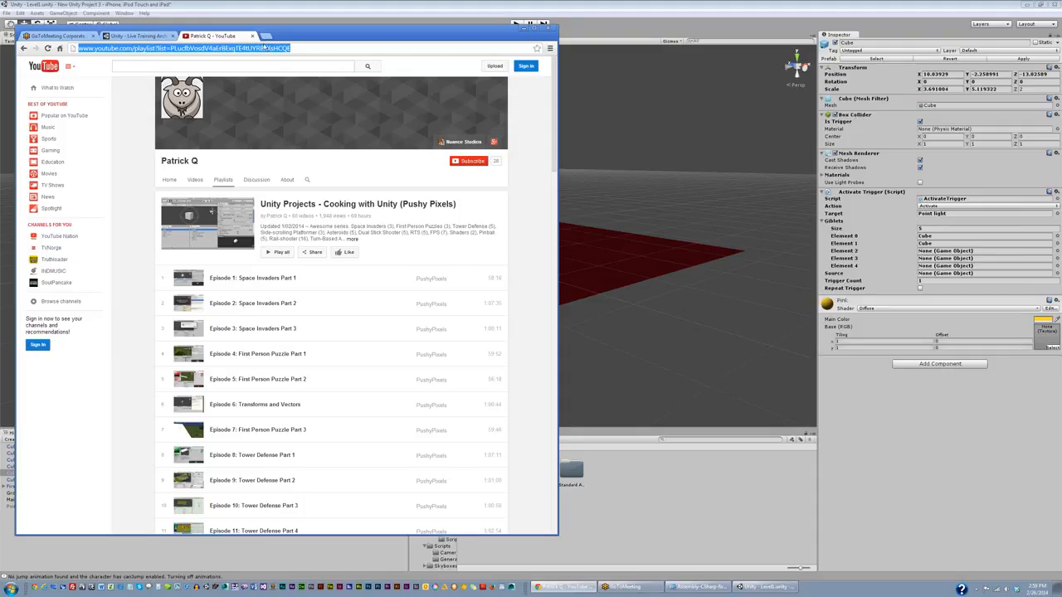
click(327, 60)
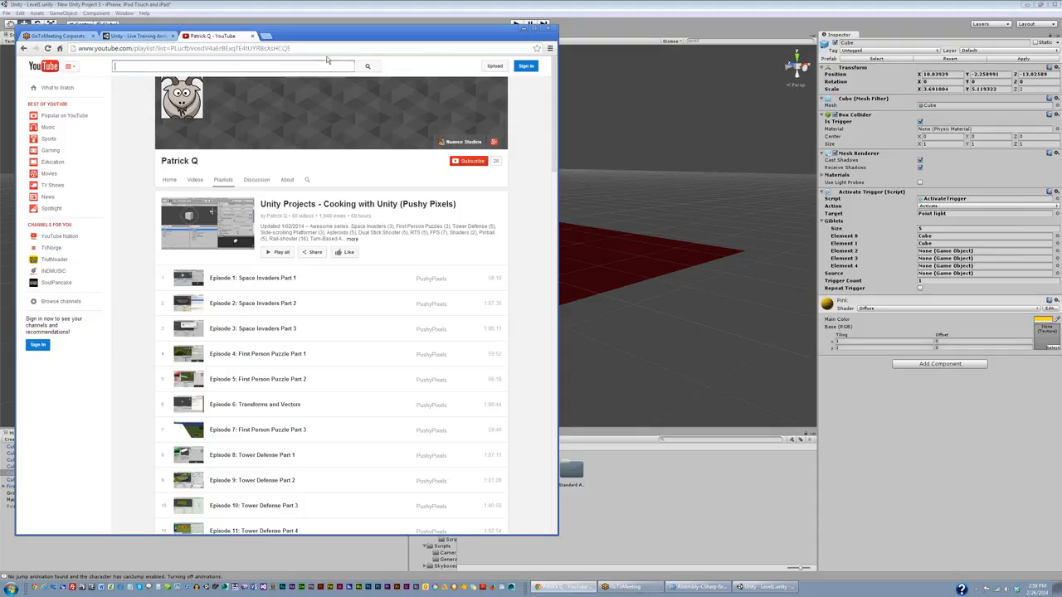
text(pushy p)
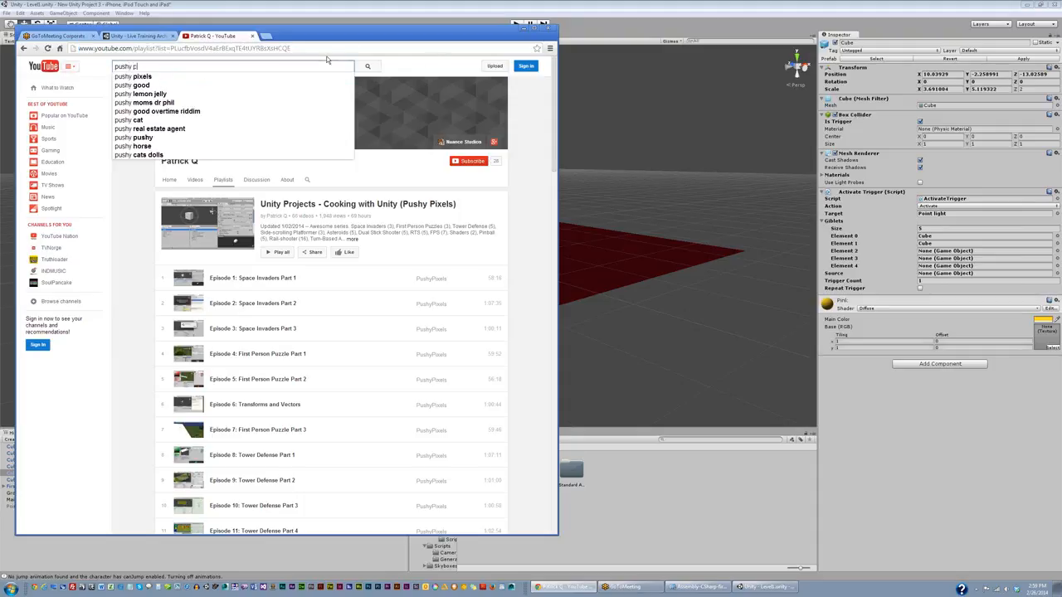
text(ixels)
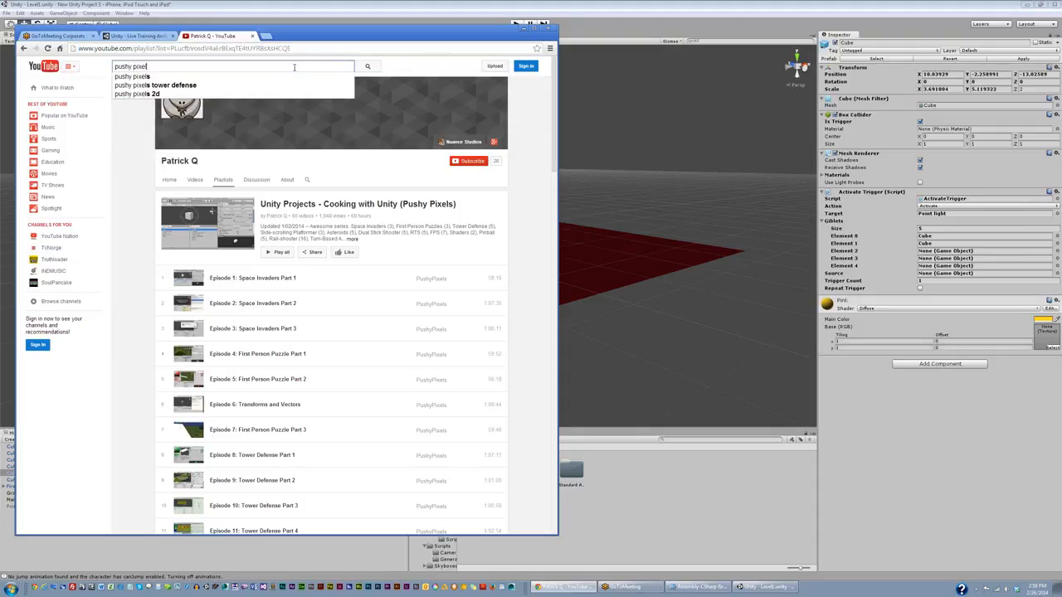
key(Return)
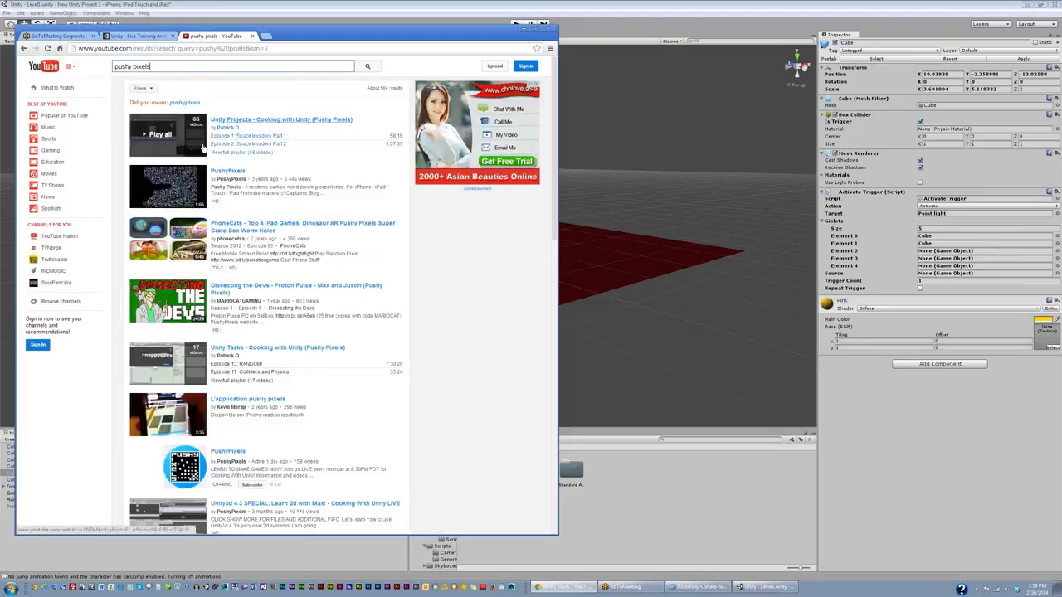
click(188, 103)
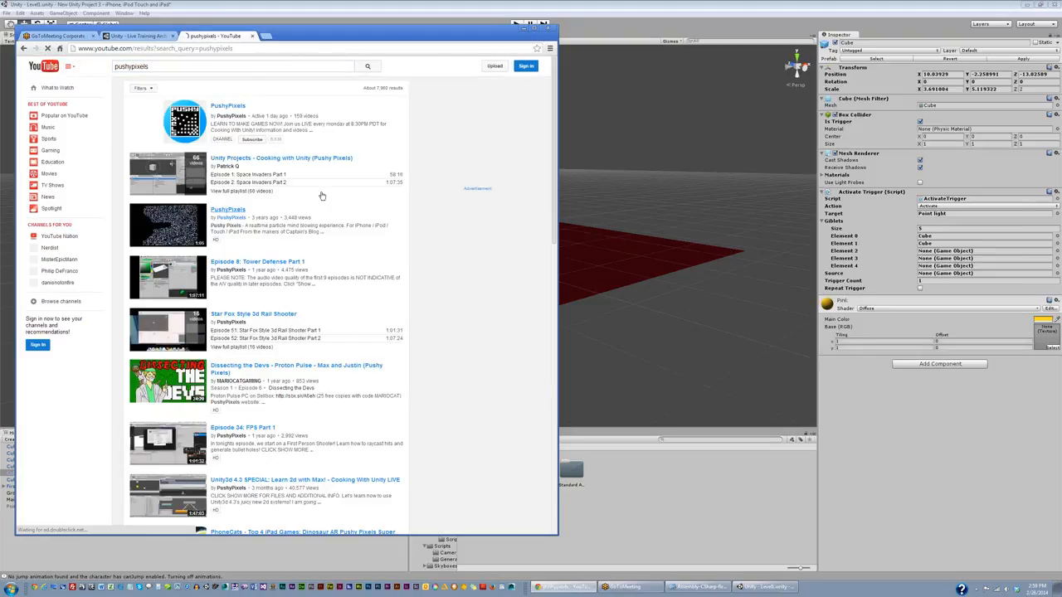
click(225, 106)
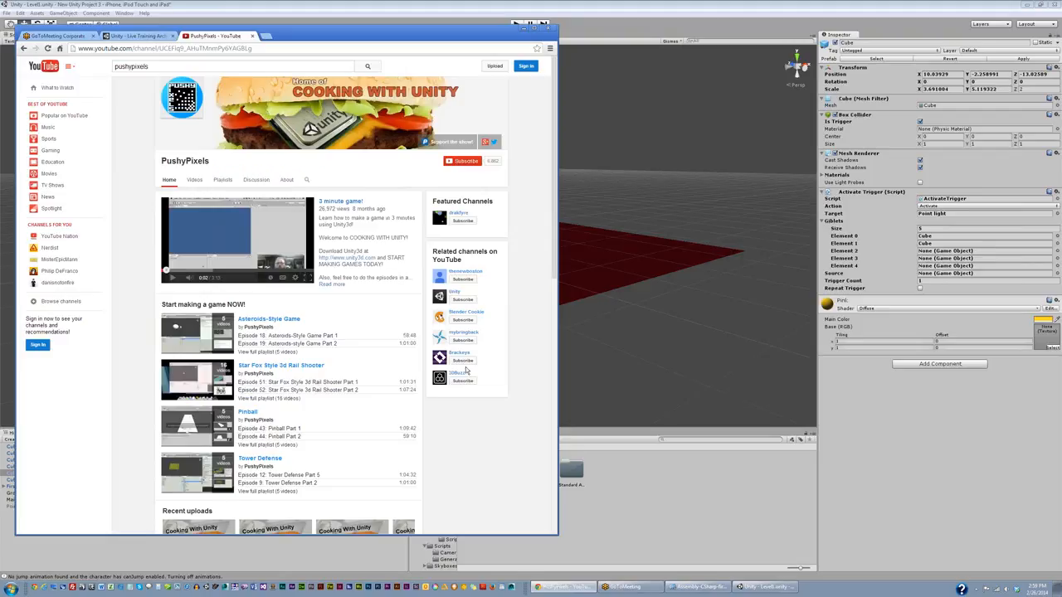
scroll(312, 387, down, 3)
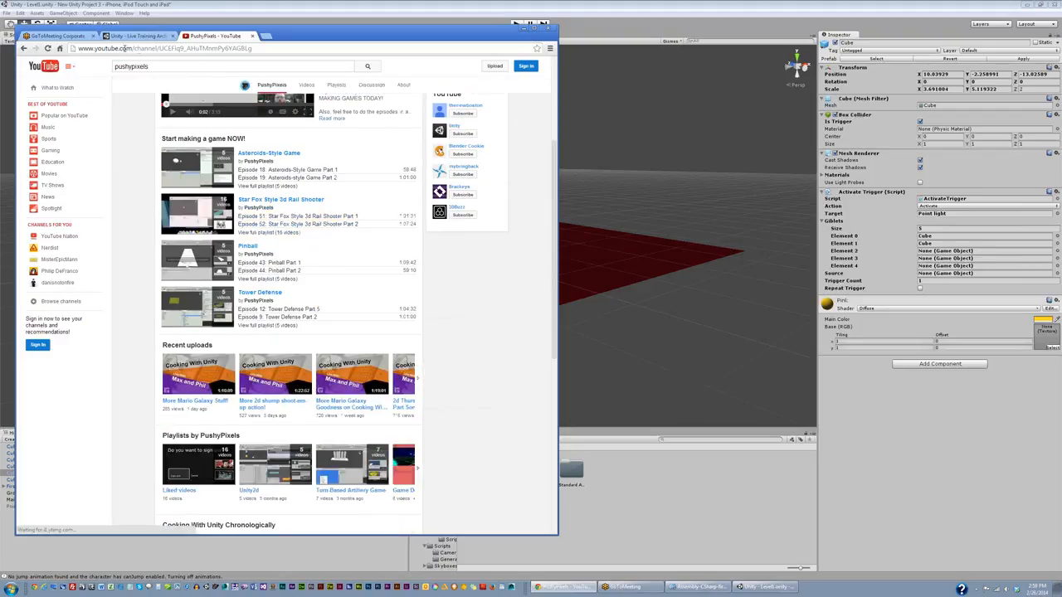
Step: Select the web address of the PushyPixels channel and that of Unity's Live Training Archive page
click(268, 48)
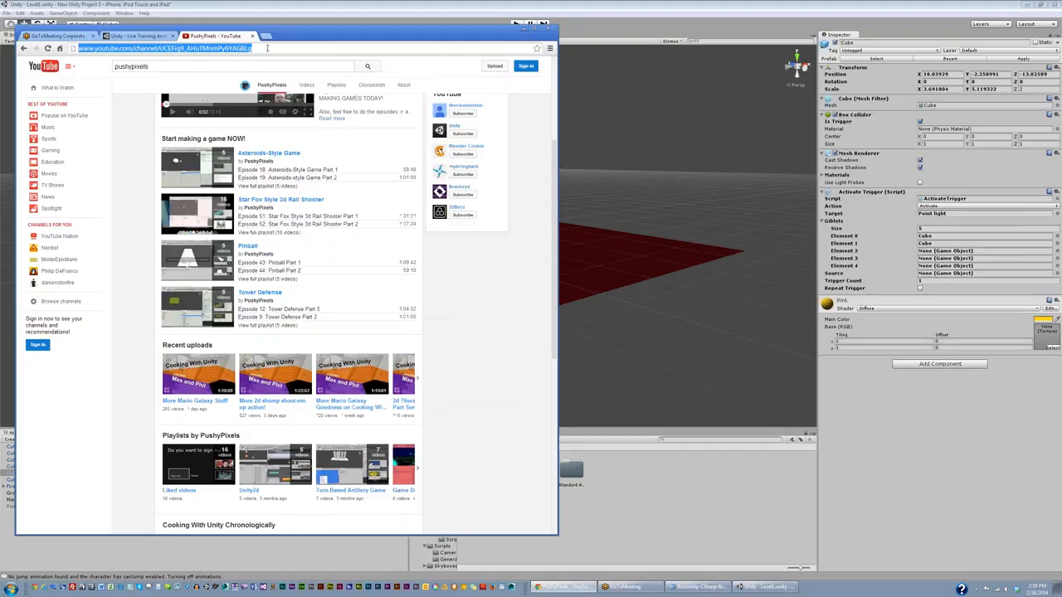
click(1015, 406)
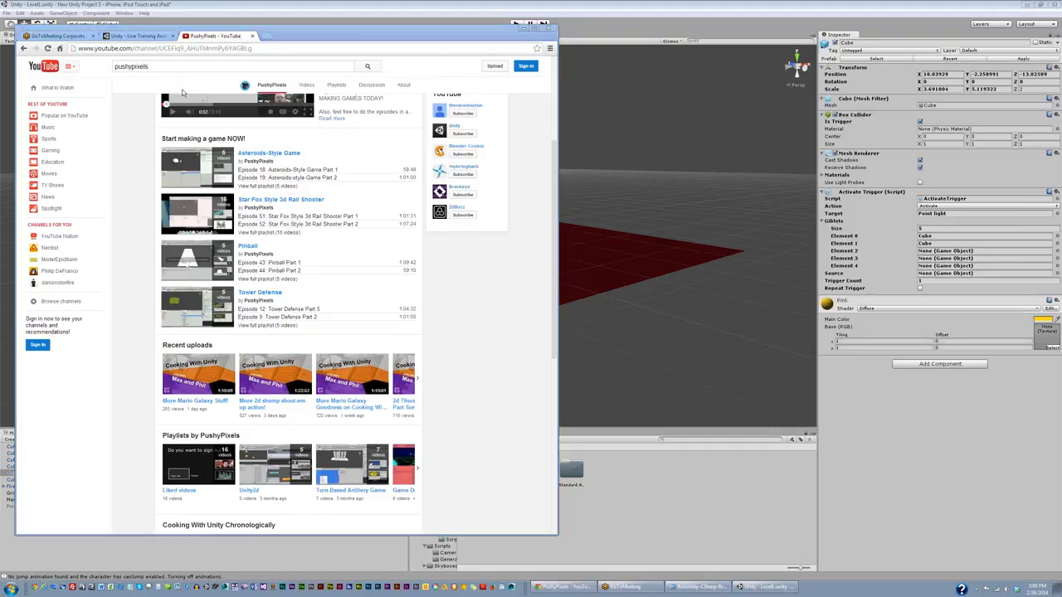
click(137, 35)
click(184, 49)
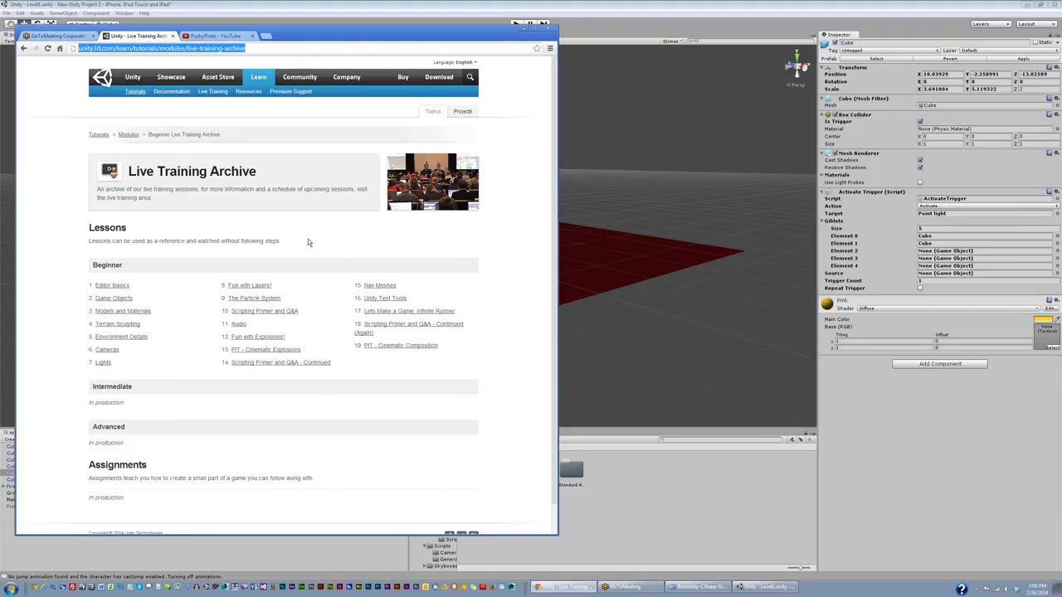
Step: Go to digitaltutors.com in a new browser tab and open its Unity tutorials
click(265, 35)
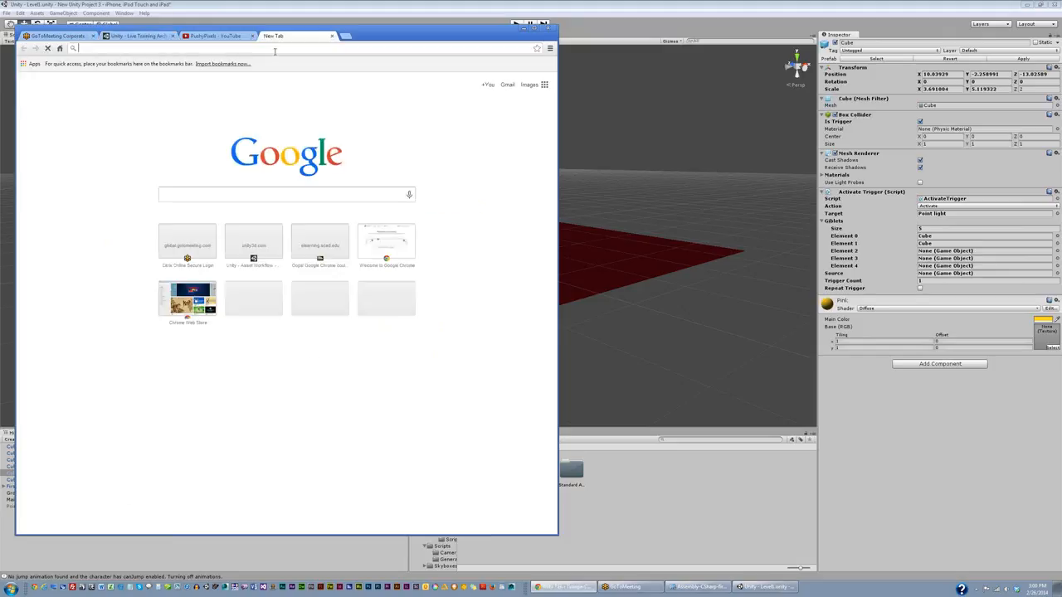
text(digital)
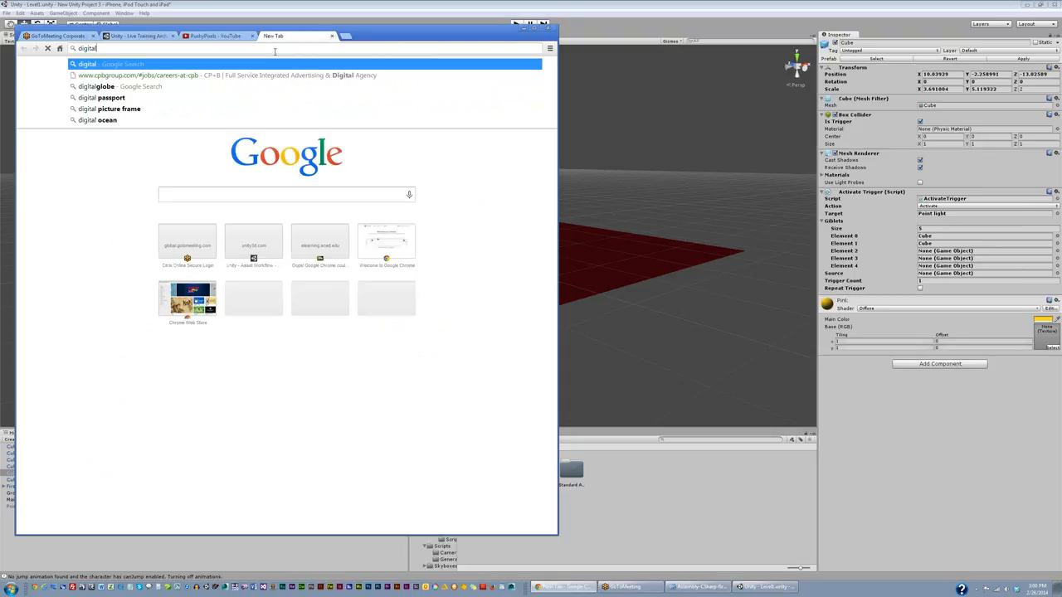
text(tutors.com)
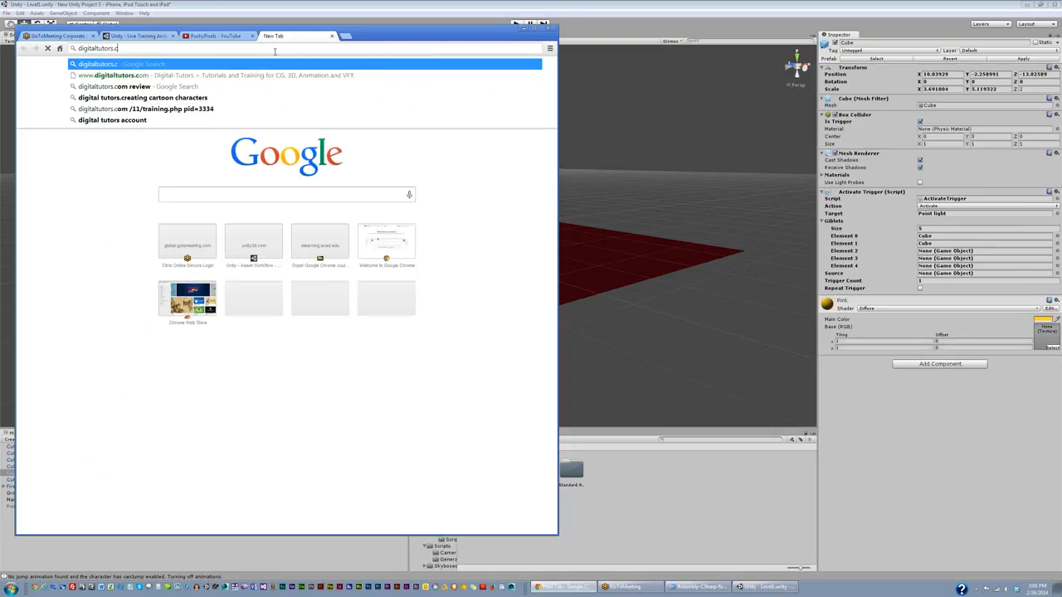
key(Return)
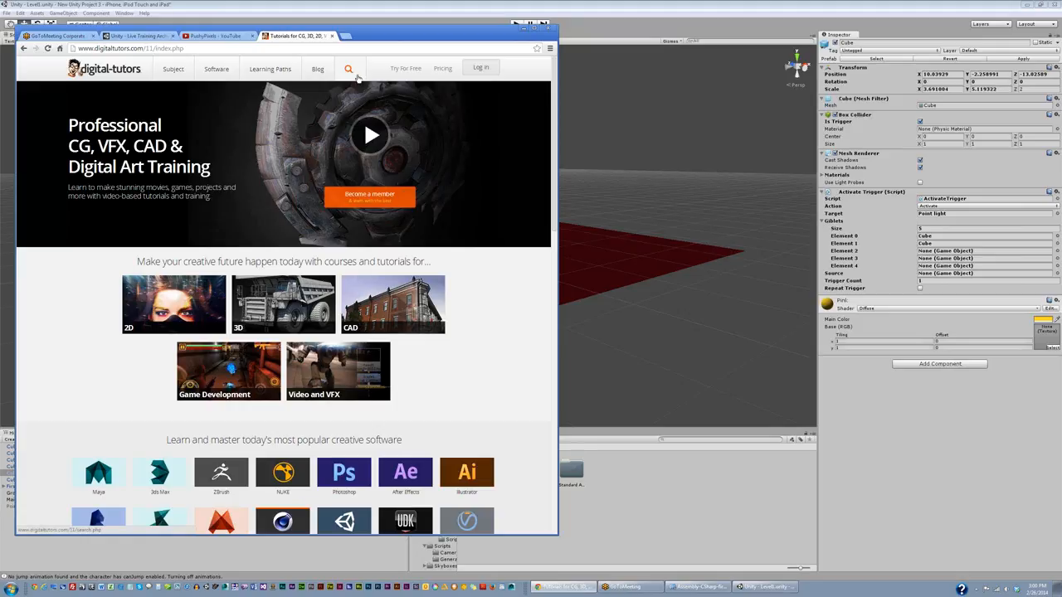
scroll(500, 272, down, 3)
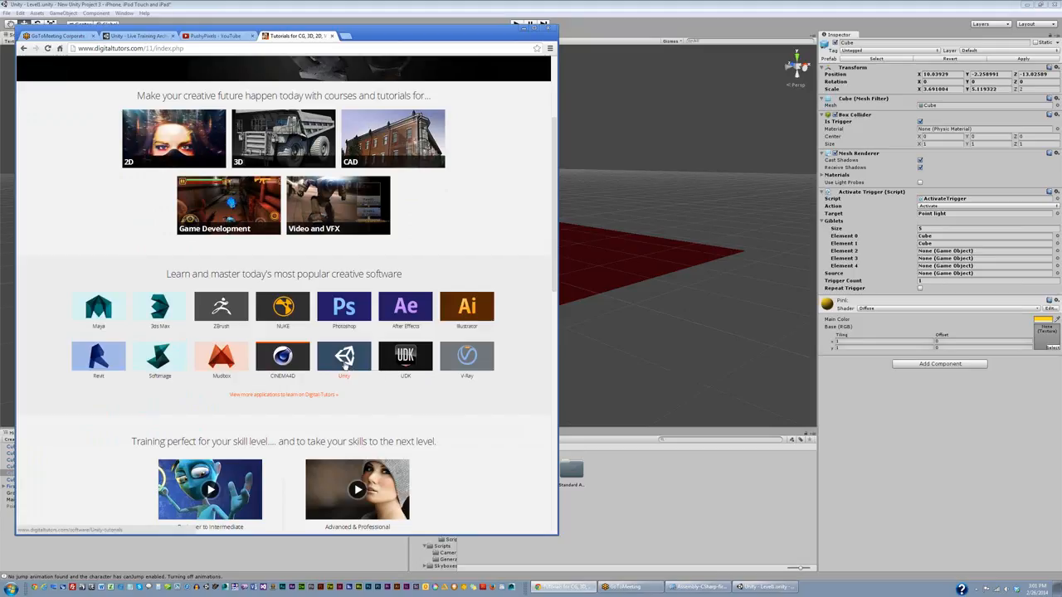
click(345, 368)
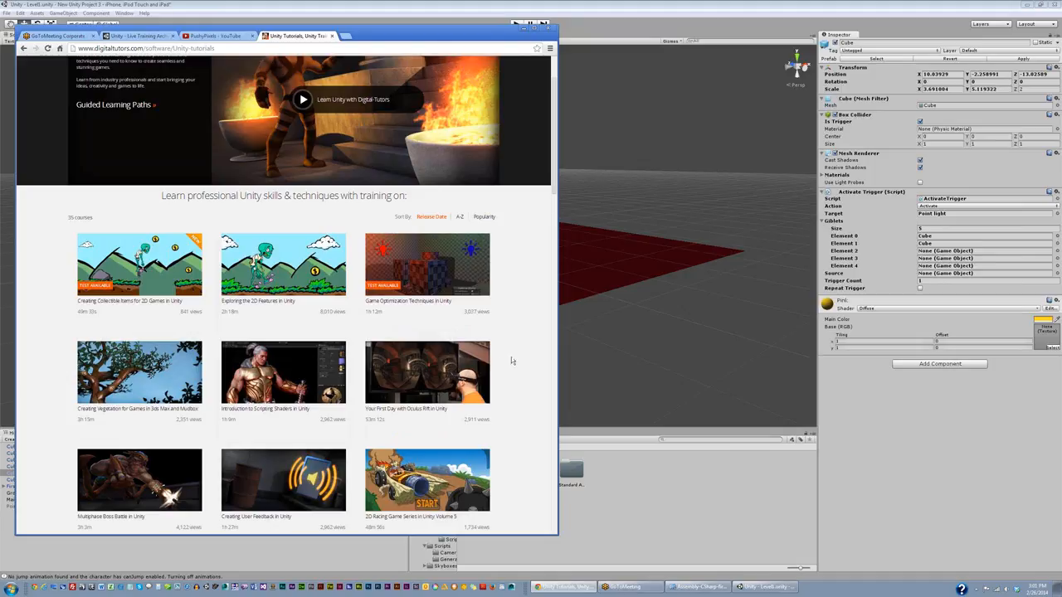
Step: Look through the Unity courses offered on Digital-Tutors and switch back to the Unity editor
scroll(512, 359, down, 5)
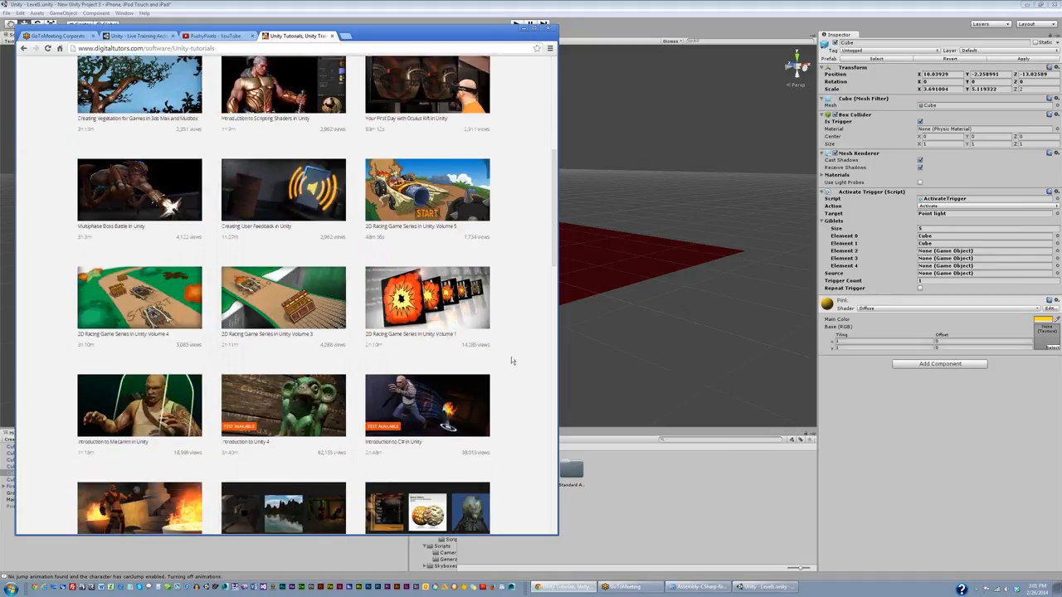
scroll(512, 360, down, 2)
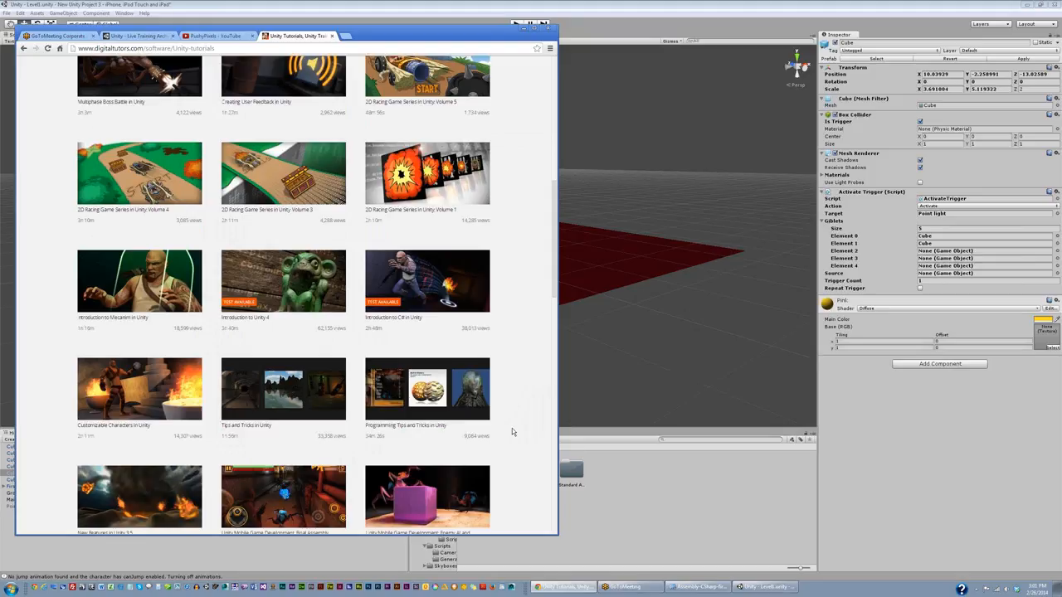
scroll(513, 434, down, 6)
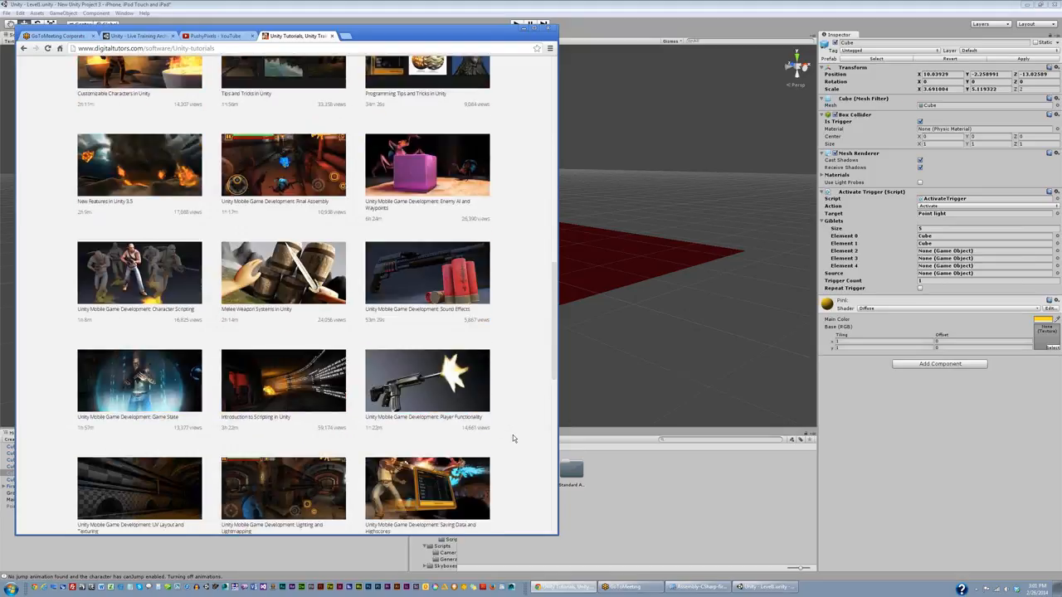
scroll(512, 436, down, 8)
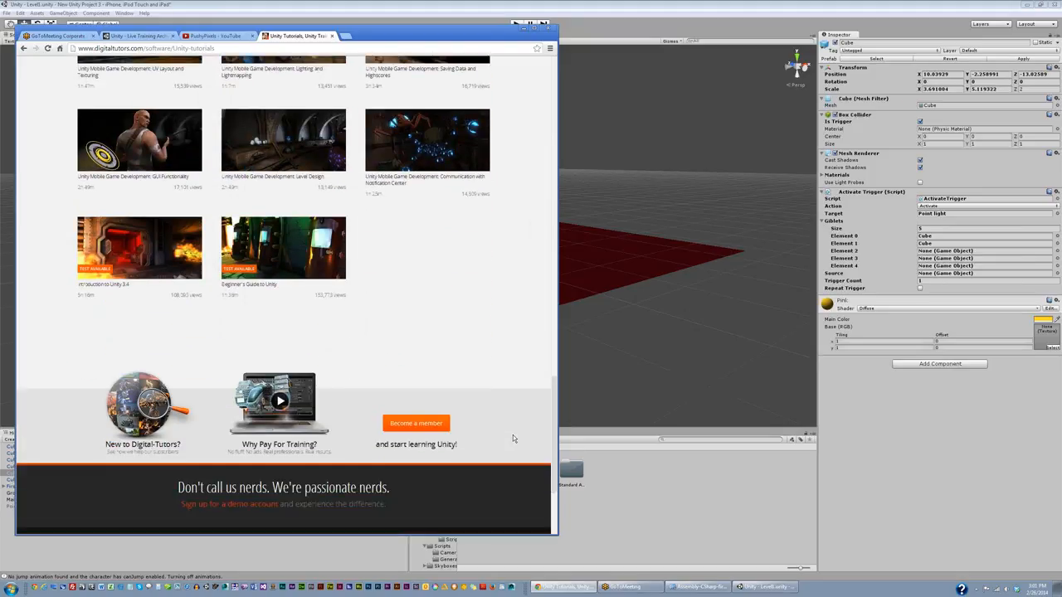
scroll(513, 437, up, 3)
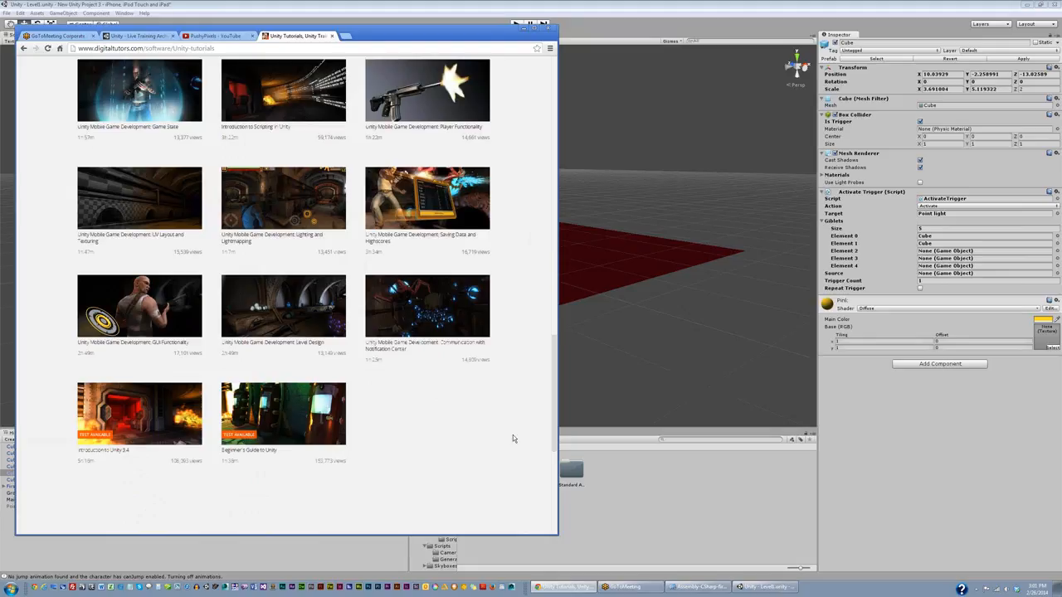
mouse_move(270, 441)
scroll(470, 393, up, 3)
scroll(454, 399, up, 3)
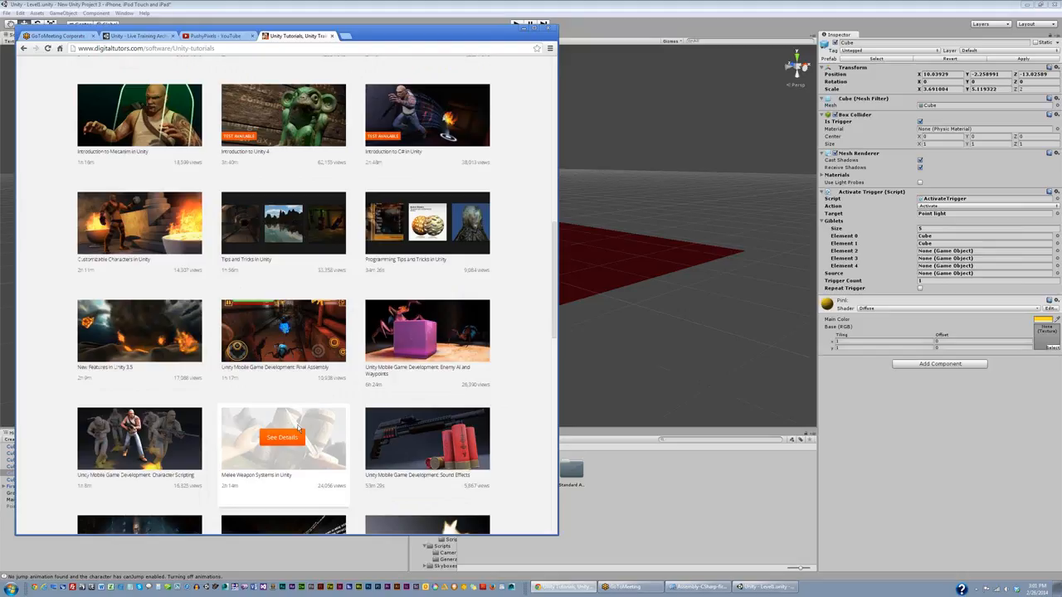
scroll(427, 373, up, 6)
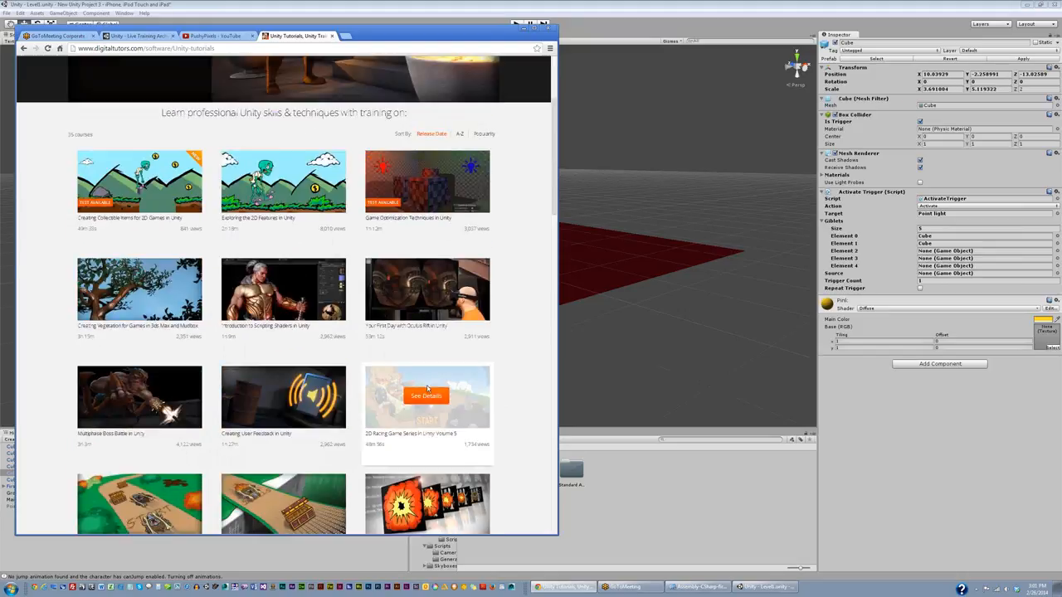
scroll(427, 388, up, 2)
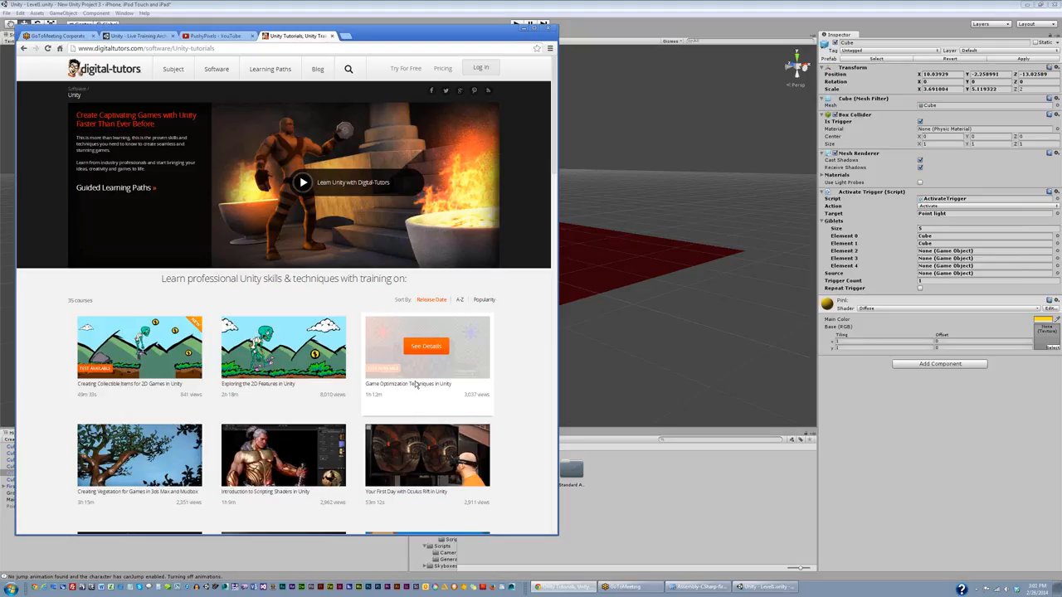
click(651, 5)
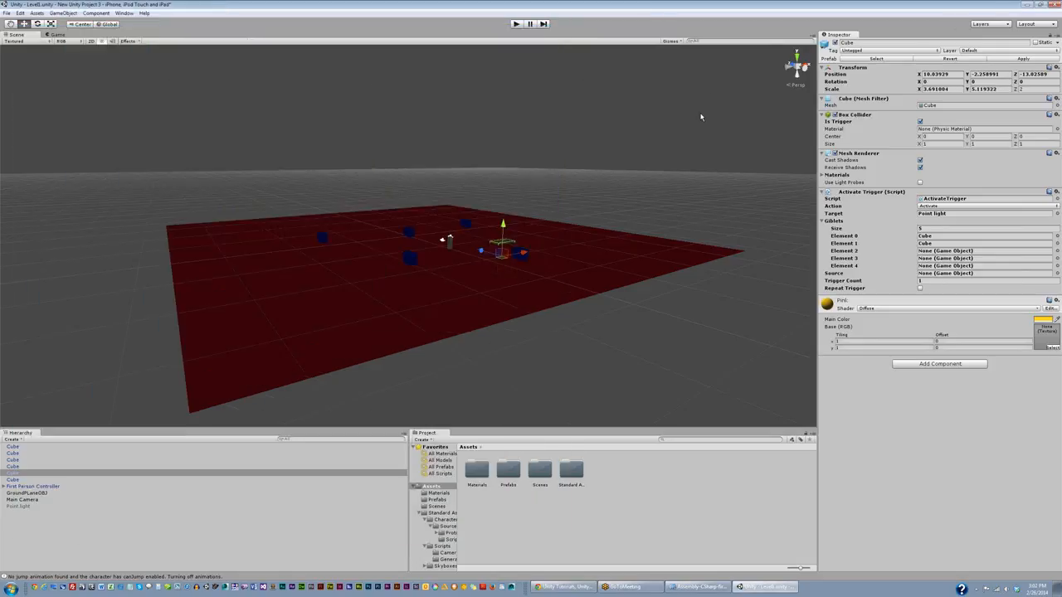